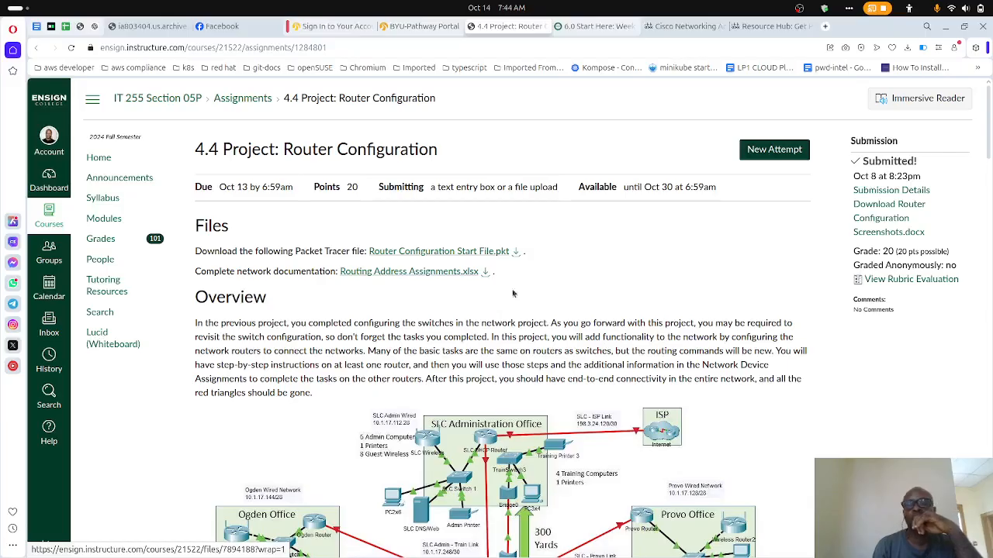
# - In the Getting Started with Cisco Packet Tracer course, open lesson 1.0.3 Download Cisco Packet Tracer and highlight its lab-downloads link
pyautogui.moveTo(558, 552)
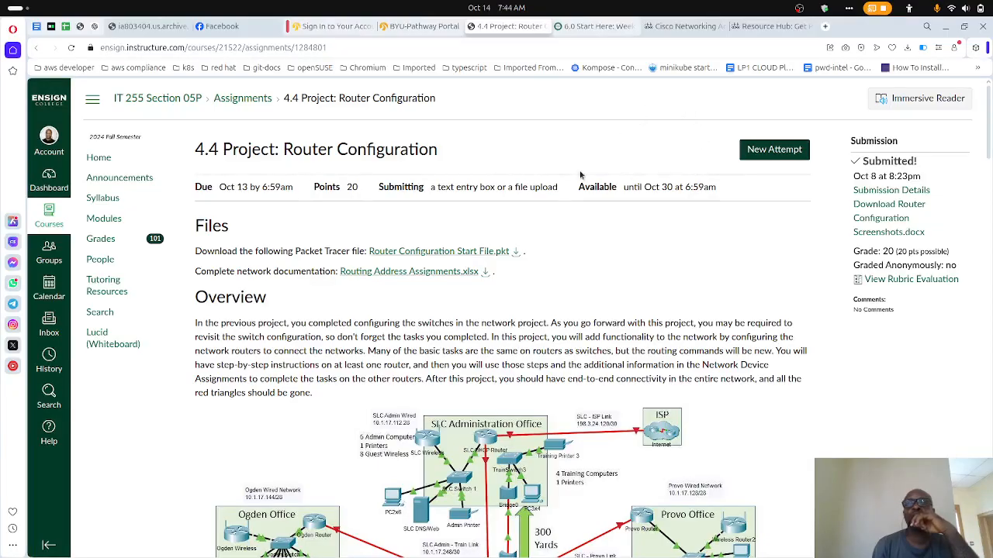
pyautogui.click(681, 26)
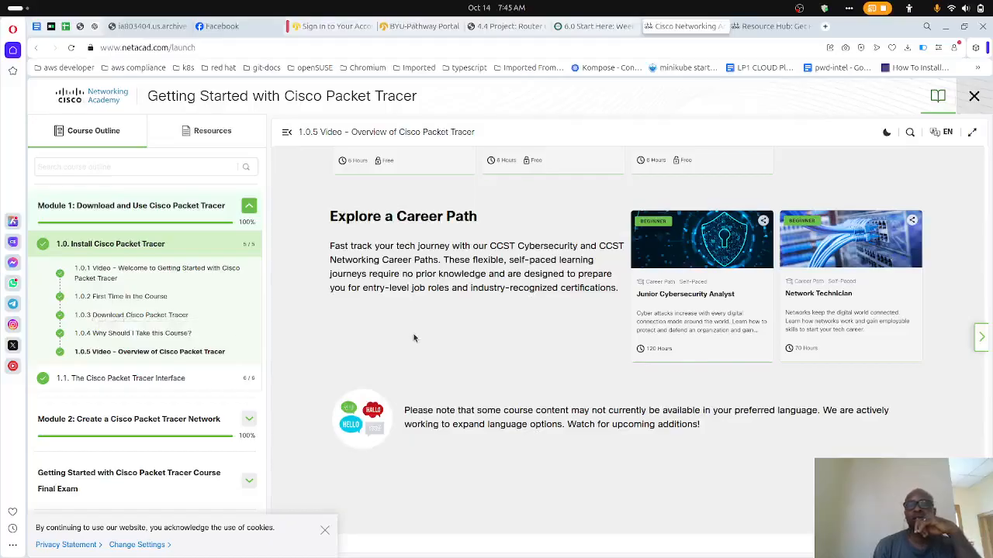
pyautogui.scroll(12, 415, 338)
pyautogui.scroll(-6, 415, 338)
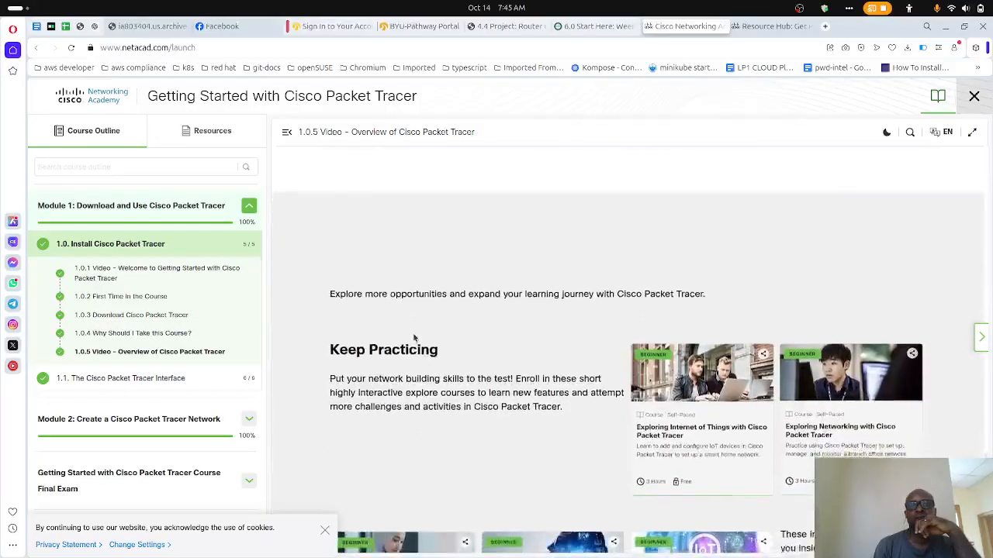
pyautogui.scroll(-5, 414, 339)
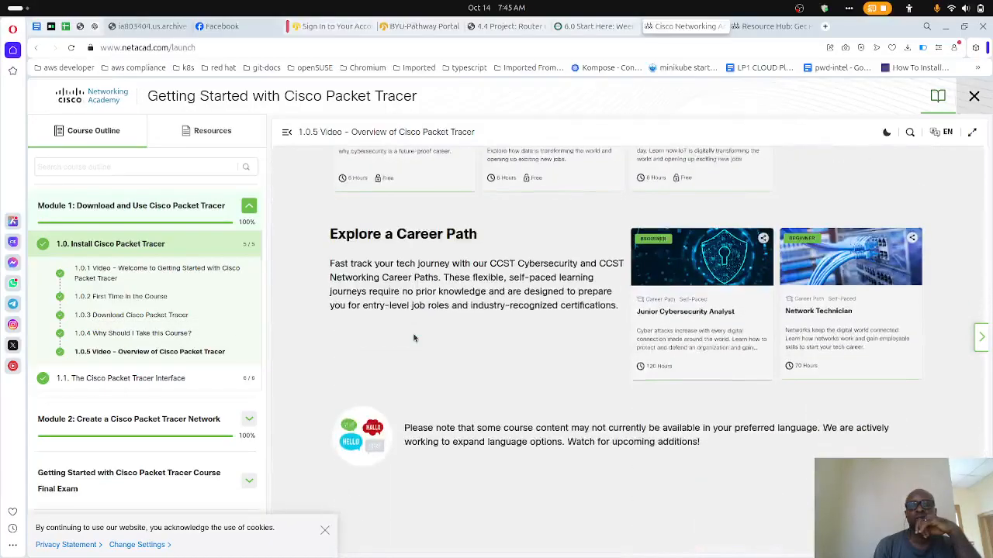
pyautogui.click(150, 316)
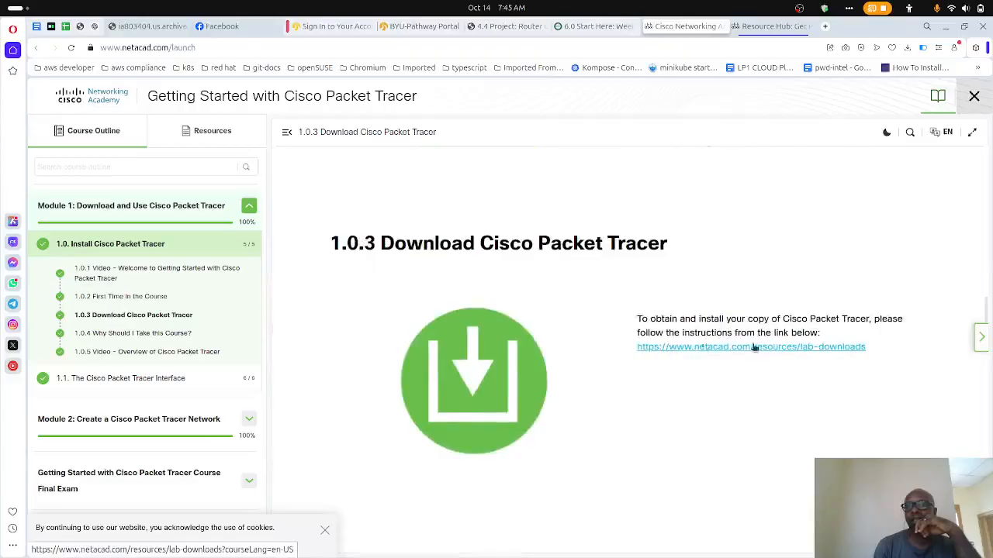
pyautogui.moveTo(878, 346); pyautogui.dragTo(632, 352)
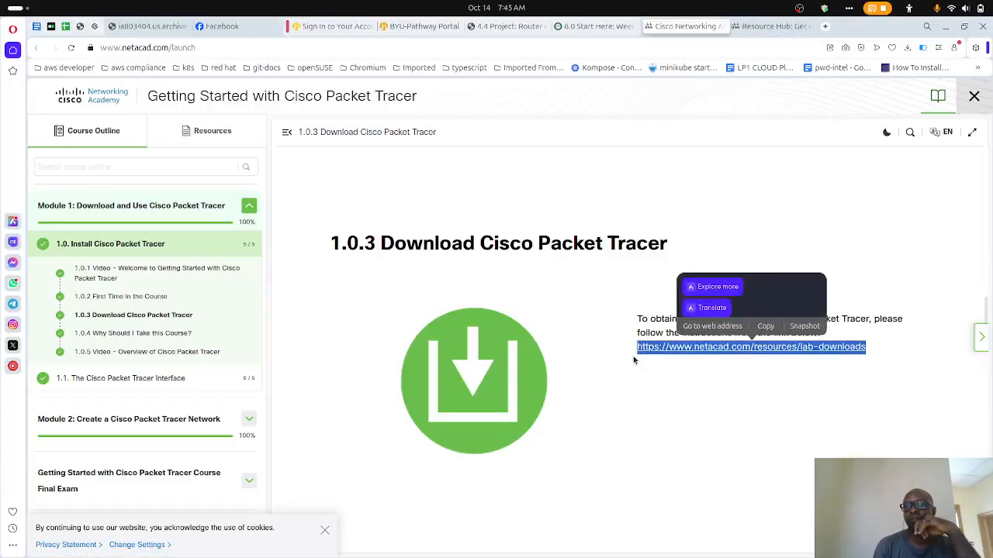
pyautogui.click(619, 402)
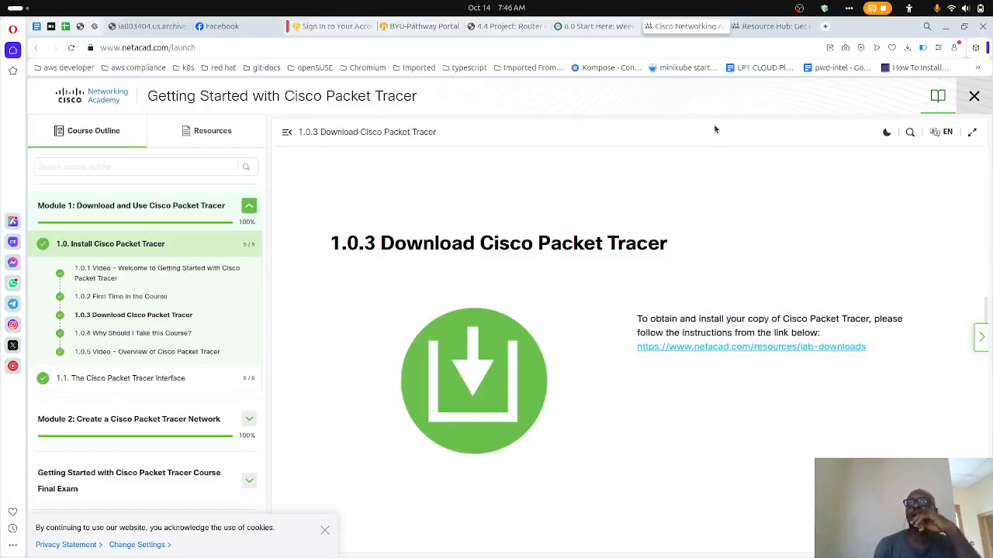
# - Return to the 4.4 Project: Router Configuration assignment and download Routing Address Assignments.xlsx into the week4 folder
pyautogui.click(509, 28)
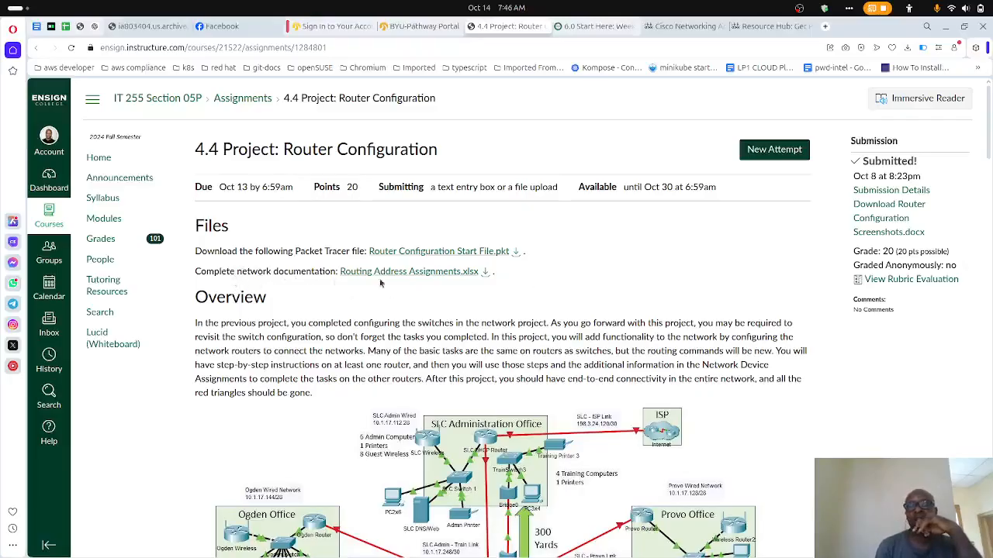
pyautogui.scroll(-10, 456, 290)
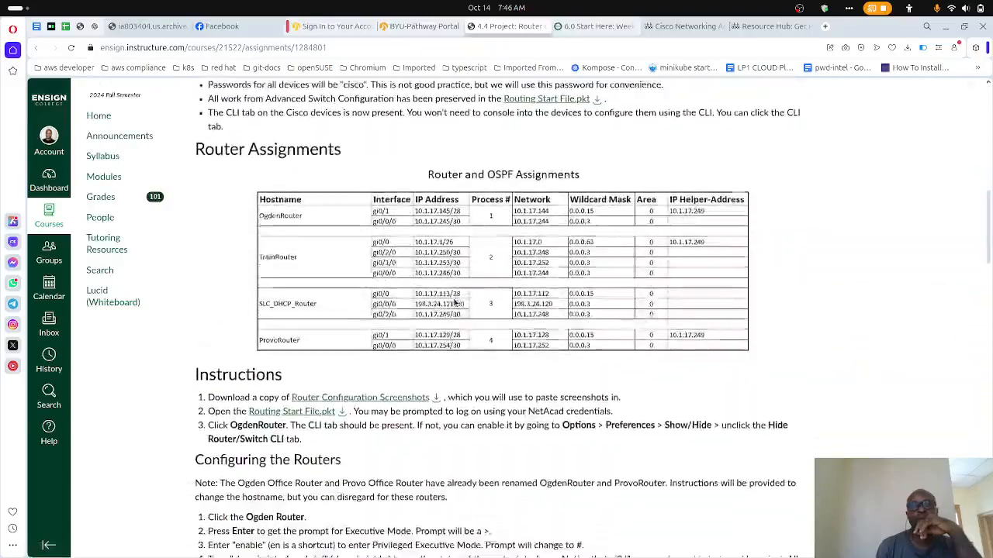
pyautogui.scroll(3, 439, 267)
pyautogui.scroll(7, 437, 268)
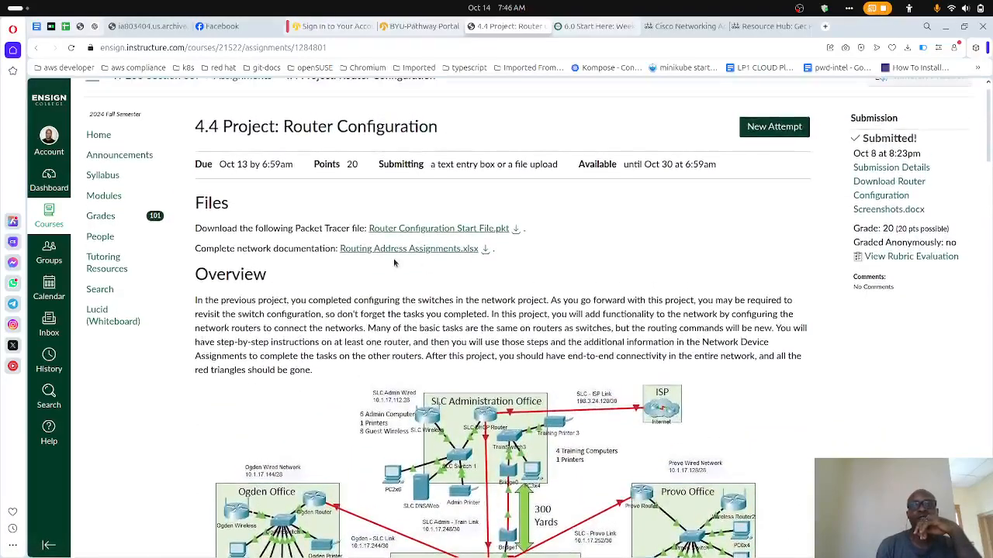
pyautogui.click(485, 251)
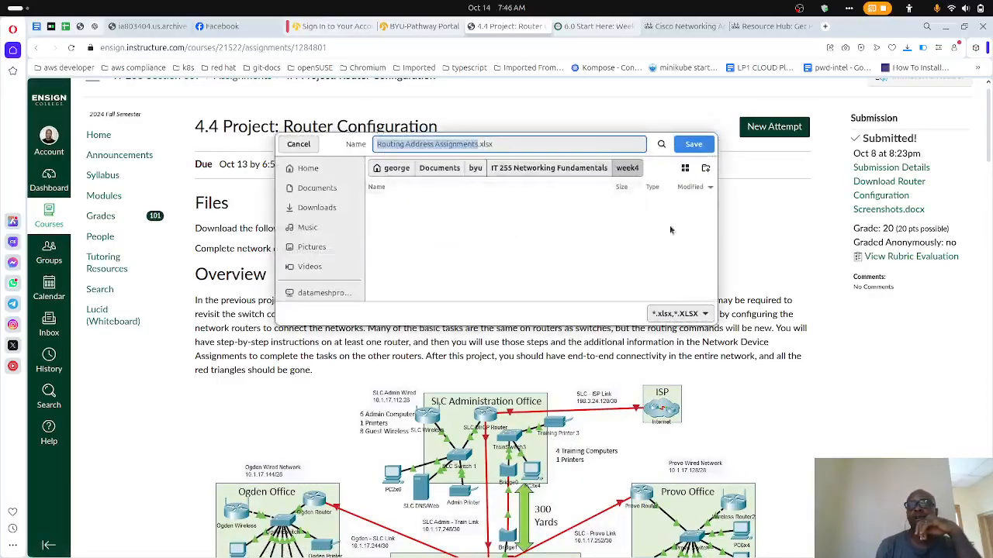
pyautogui.click(690, 145)
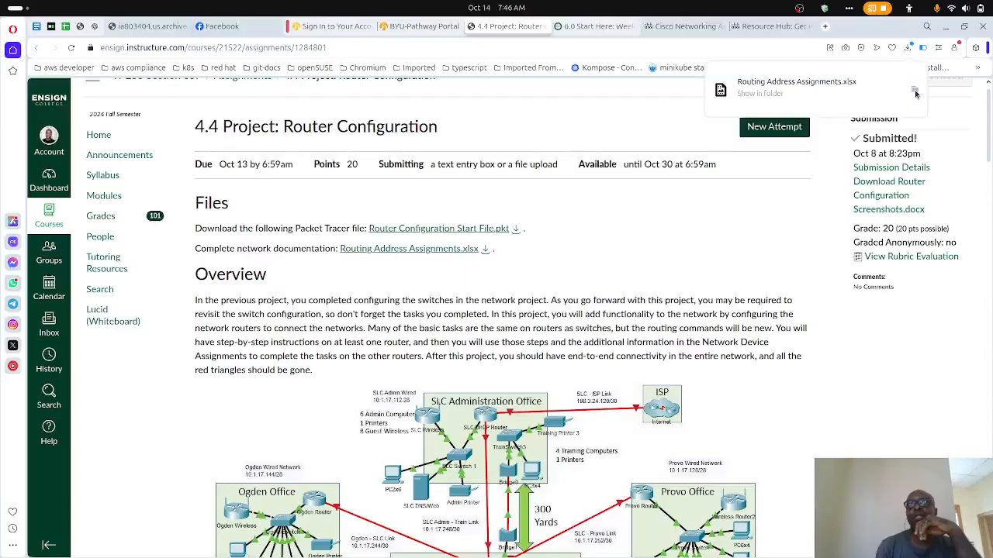
# - Show the downloaded Routing Address Assignments.xlsx in its folder and minimize the file manager
pyautogui.click(915, 93)
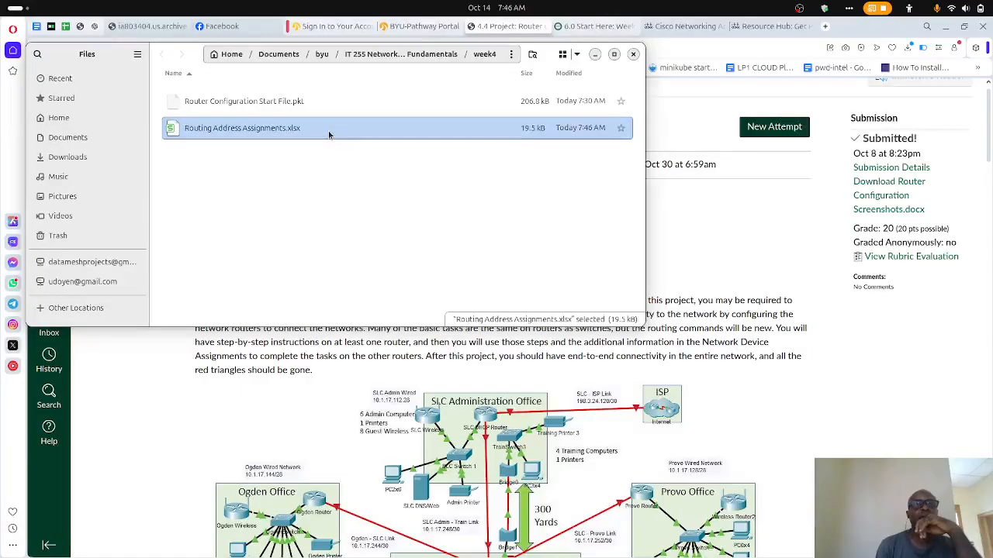
pyautogui.rightClick(380, 131)
pyautogui.click(404, 144)
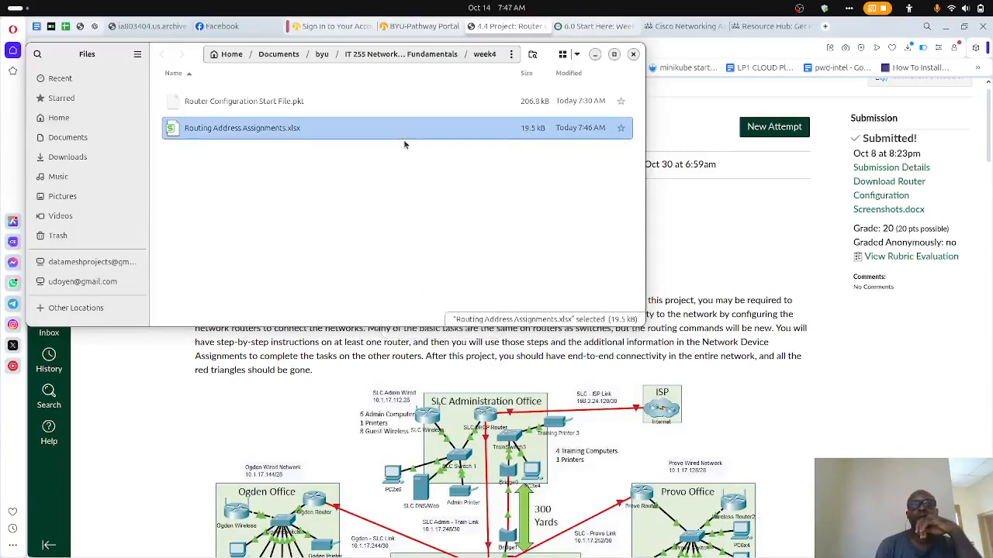
pyautogui.click(595, 56)
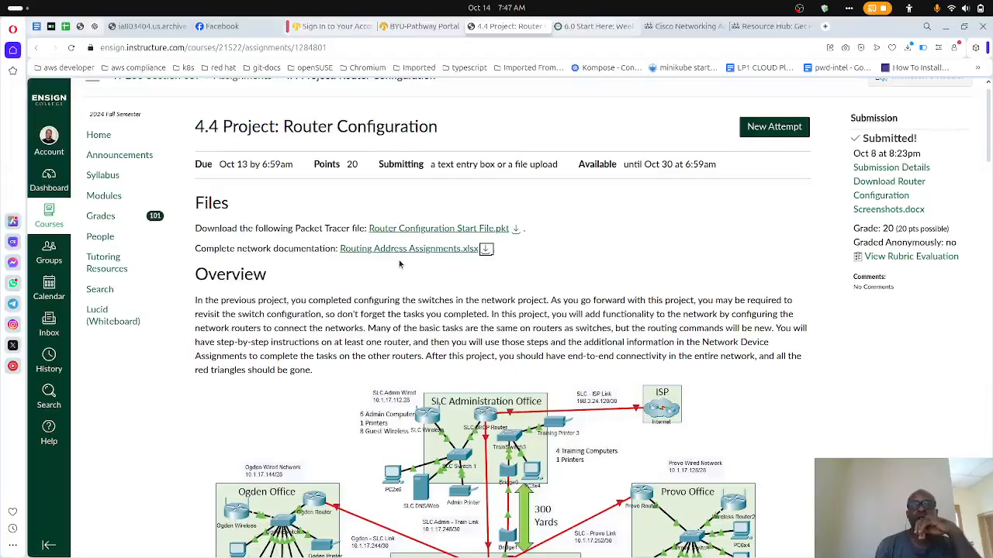
# - Examine the assignment's overview, the network topology diagram linking the offices, and the notes beneath it
pyautogui.scroll(-1, 401, 264)
pyautogui.scroll(-1, 401, 263)
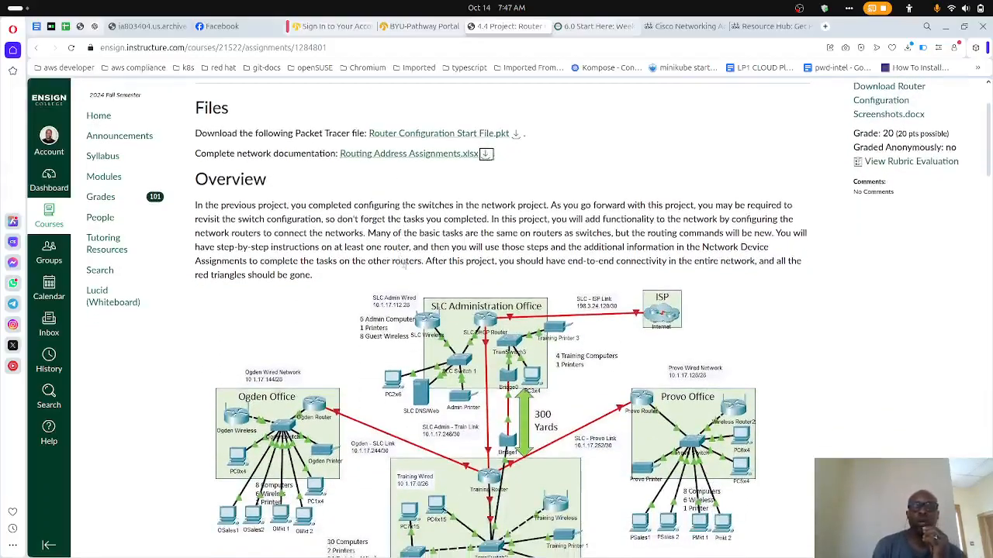
pyautogui.scroll(-3, 421, 318)
pyautogui.scroll(2, 421, 318)
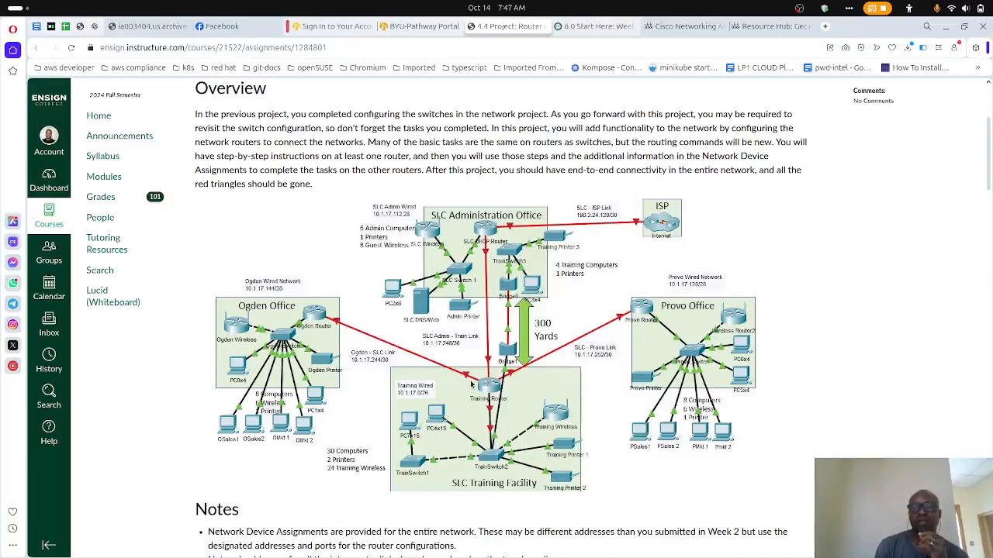
pyautogui.scroll(-2, 424, 395)
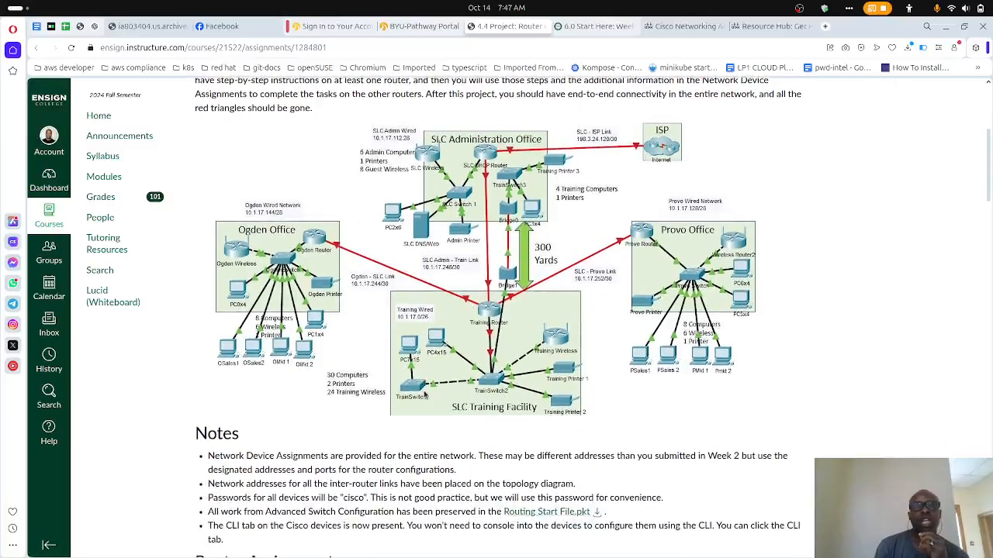
pyautogui.scroll(3, 424, 396)
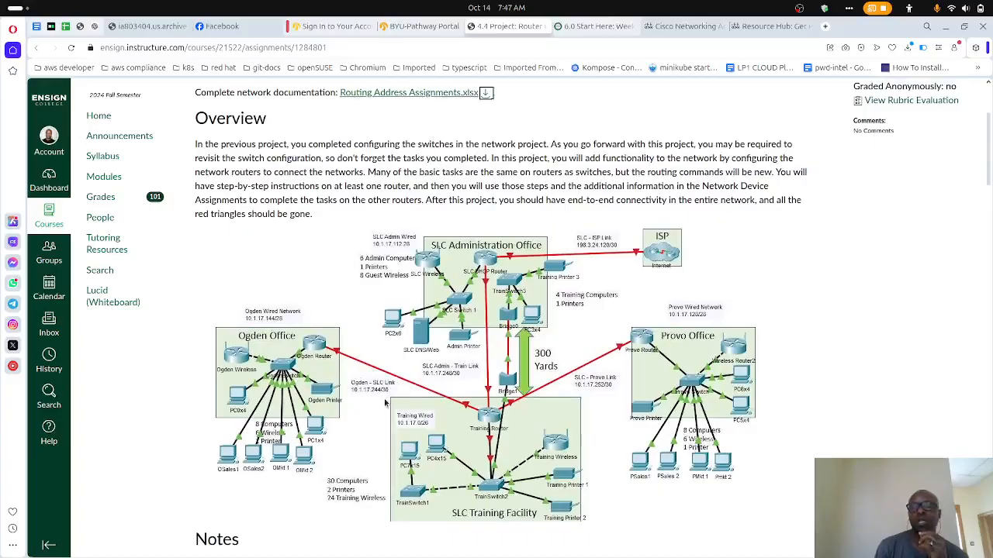
pyautogui.scroll(-3, 384, 402)
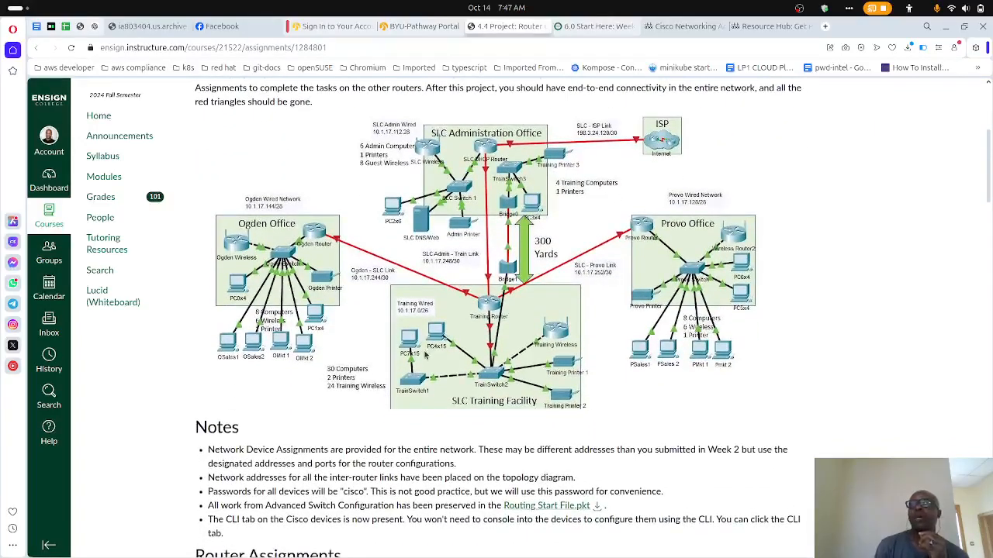
pyautogui.moveTo(533, 543)
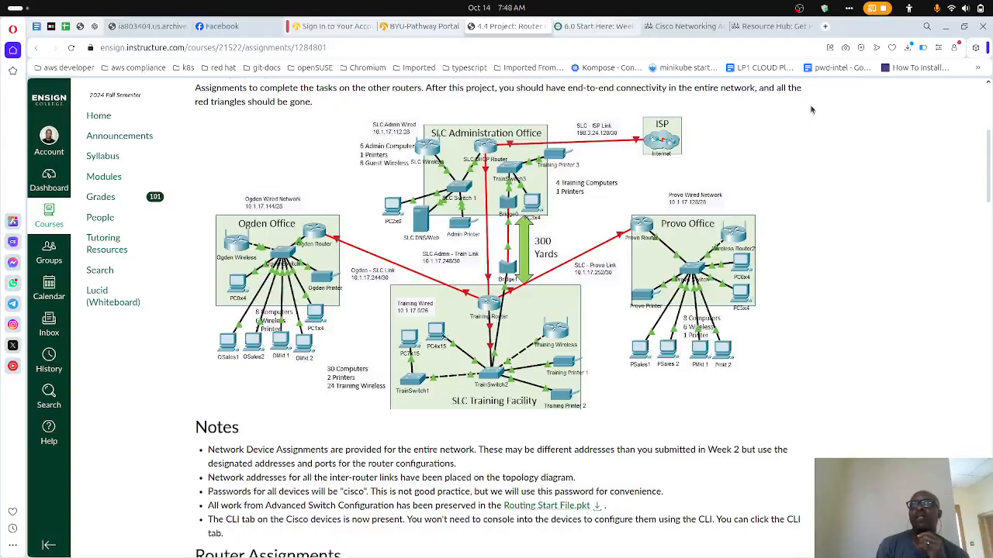
# - Search the web for "365 login" in a new browser tab and open the Office 365 login result
pyautogui.click(826, 26)
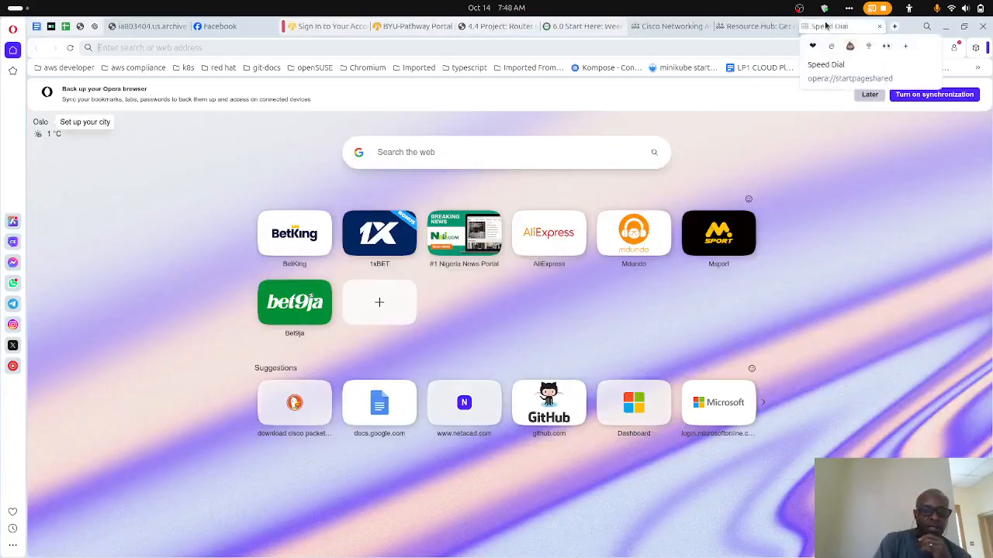
pyautogui.write('365')
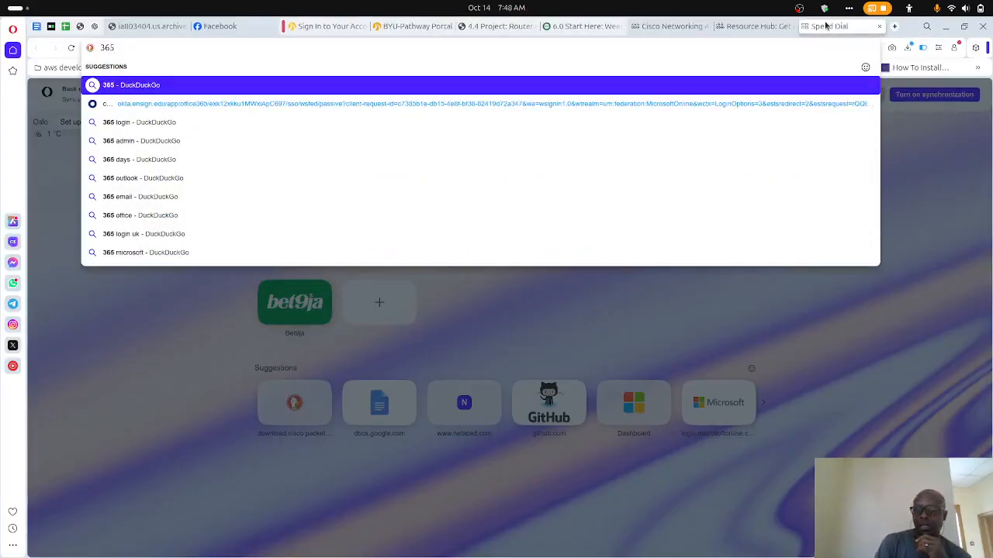
pyautogui.press('Down')
pyautogui.press('Down')
pyautogui.press('Return')
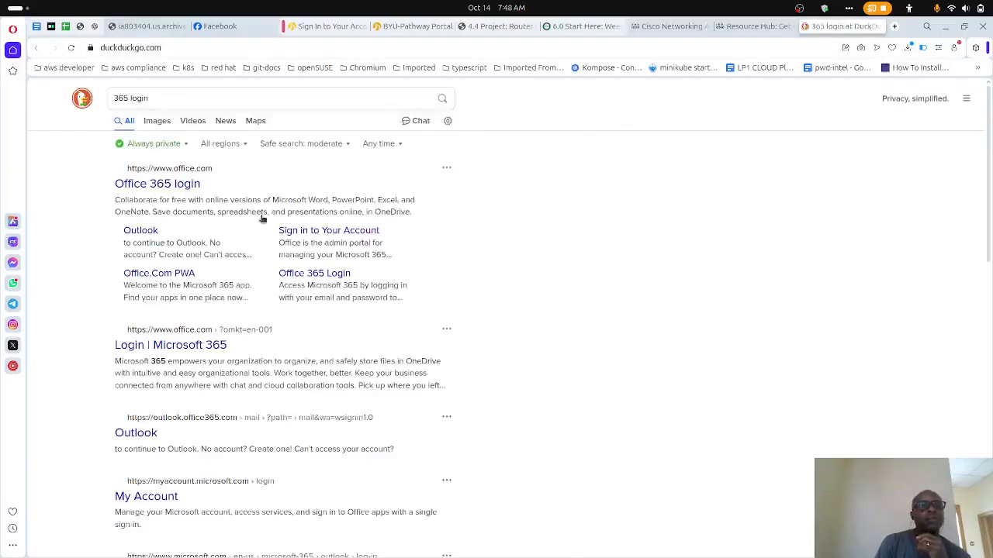
pyautogui.click(182, 191)
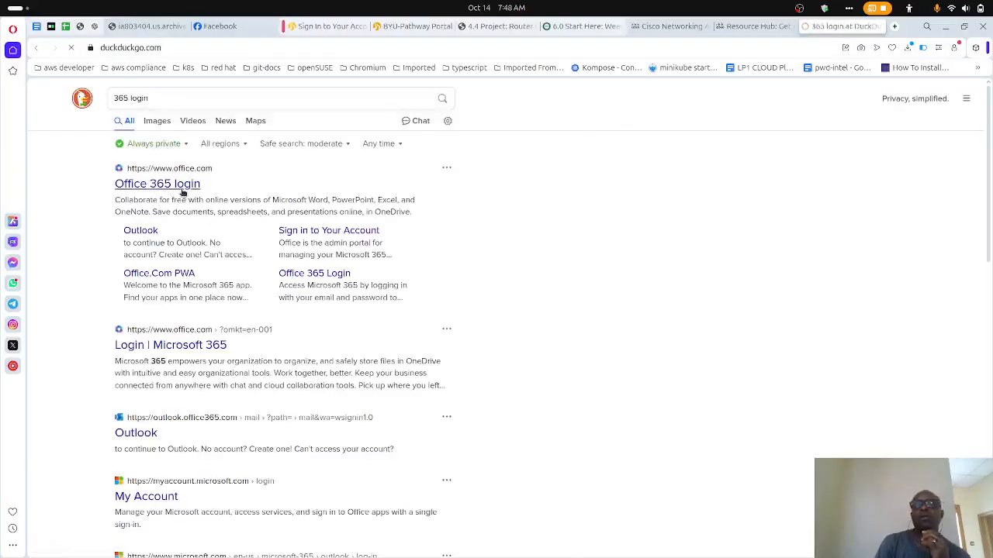
# - Raise the system's headphone volume in the quick settings
pyautogui.click(964, 11)
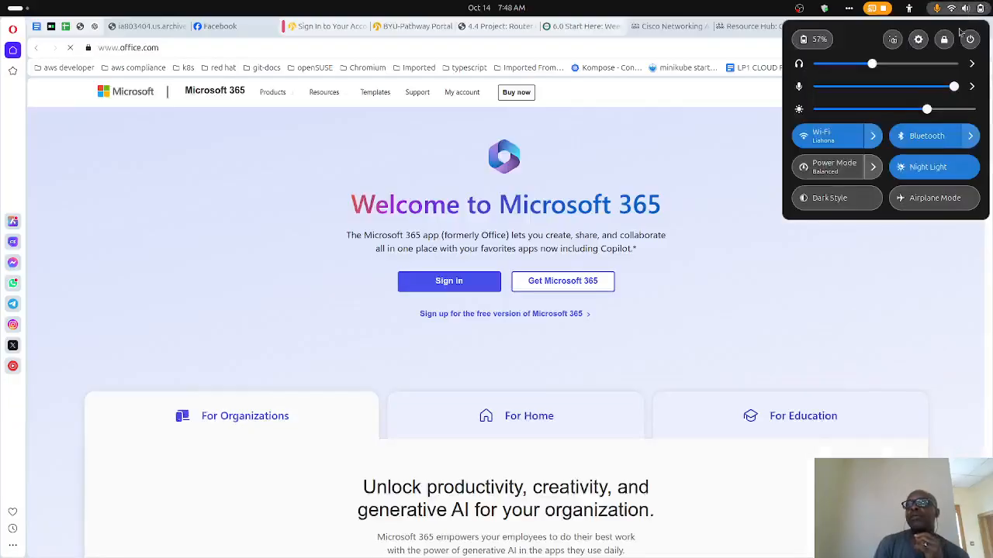
pyautogui.click(915, 65)
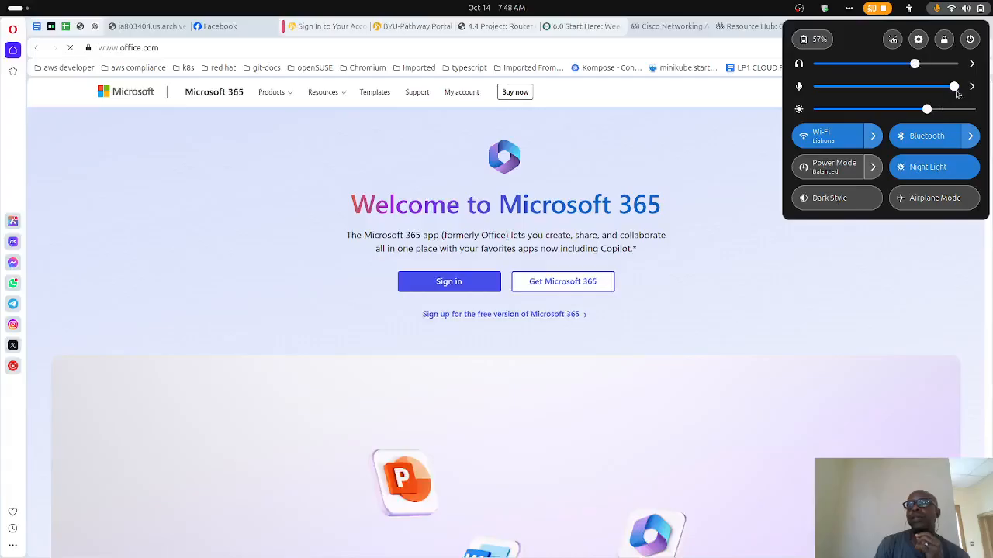
pyautogui.click(761, 8)
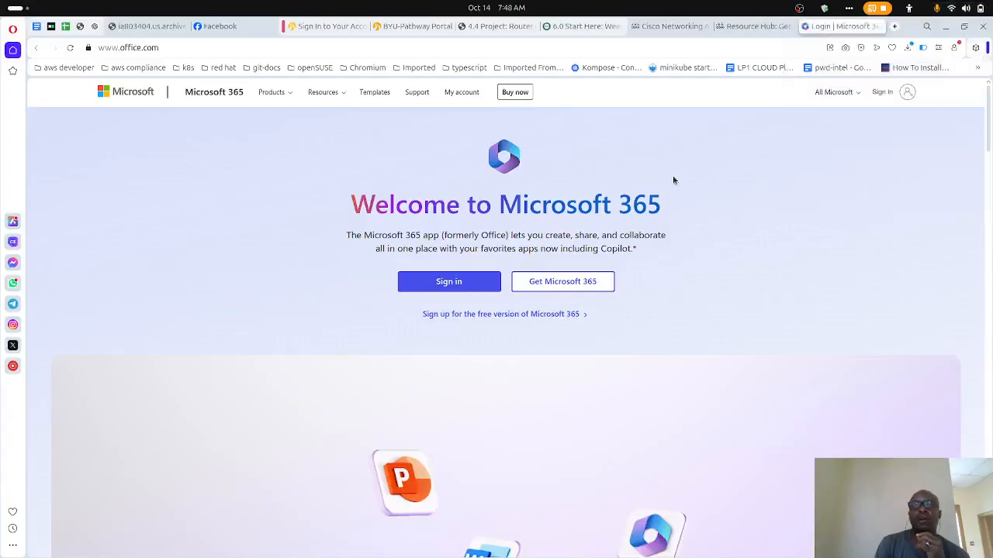
# - Sign in to Microsoft 365 with the personal Hotmail account, sending a phone notification to verify the identity
pyautogui.click(463, 284)
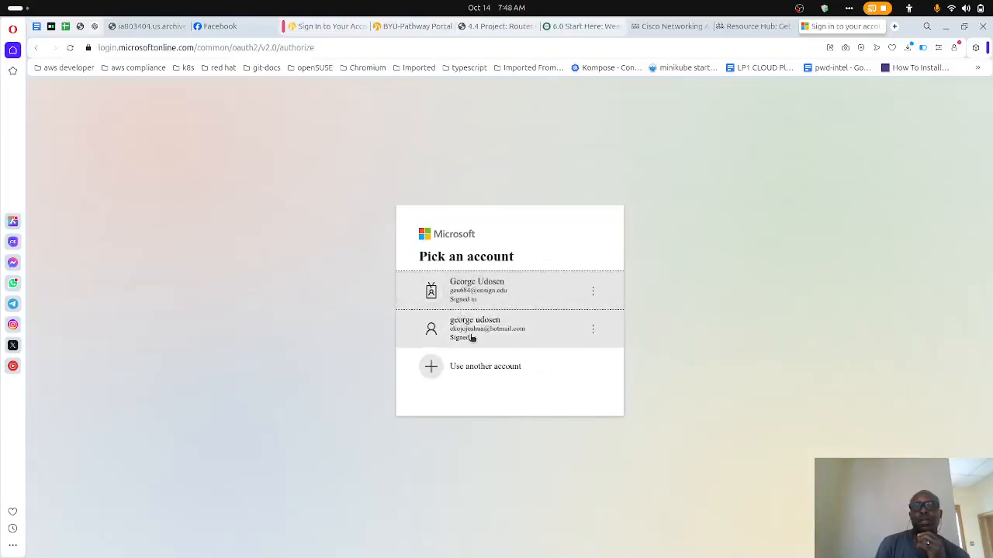
pyautogui.click(471, 338)
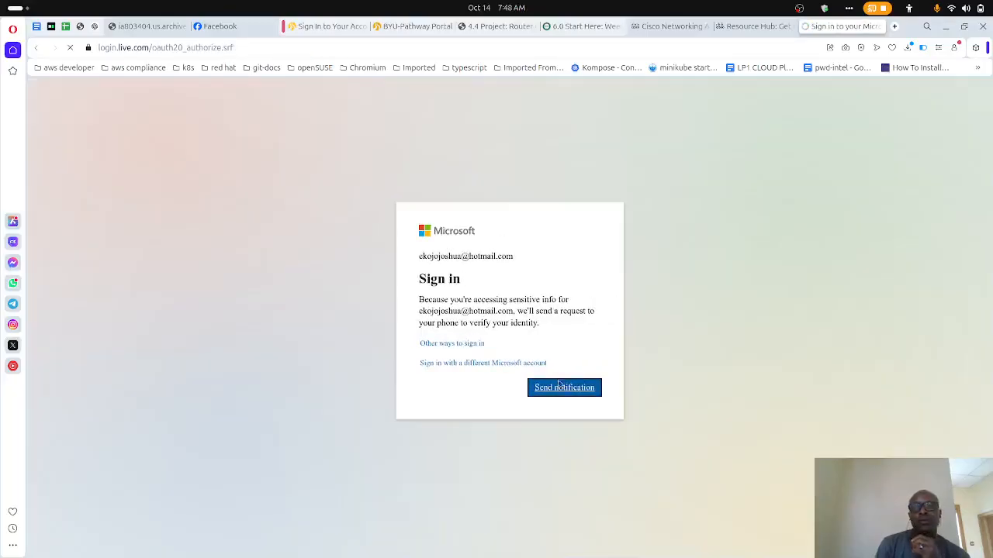
pyautogui.click(565, 389)
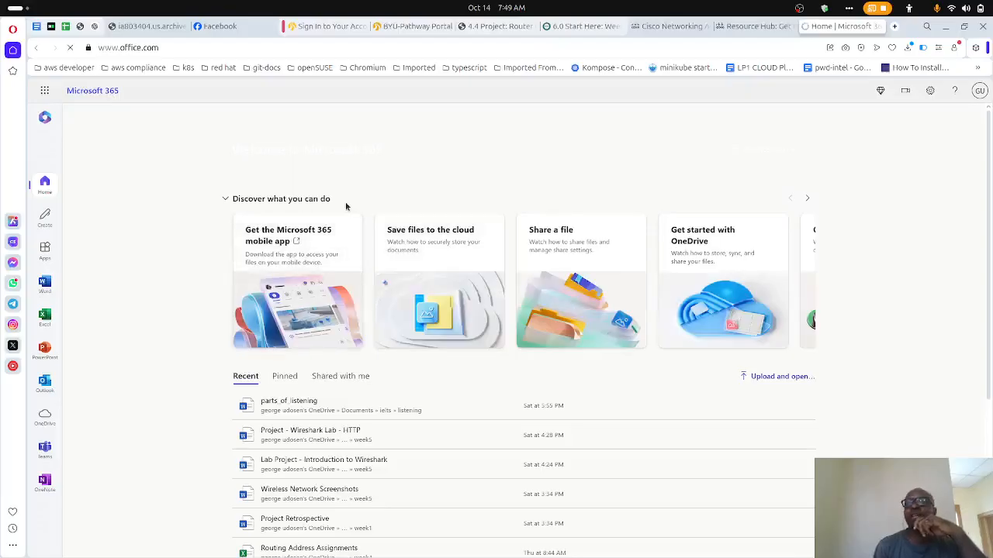
# - Upload the downloaded Routing Address Assignments.xlsx, open it in Excel online and look through the Network Device Assignments sheet
pyautogui.click(772, 379)
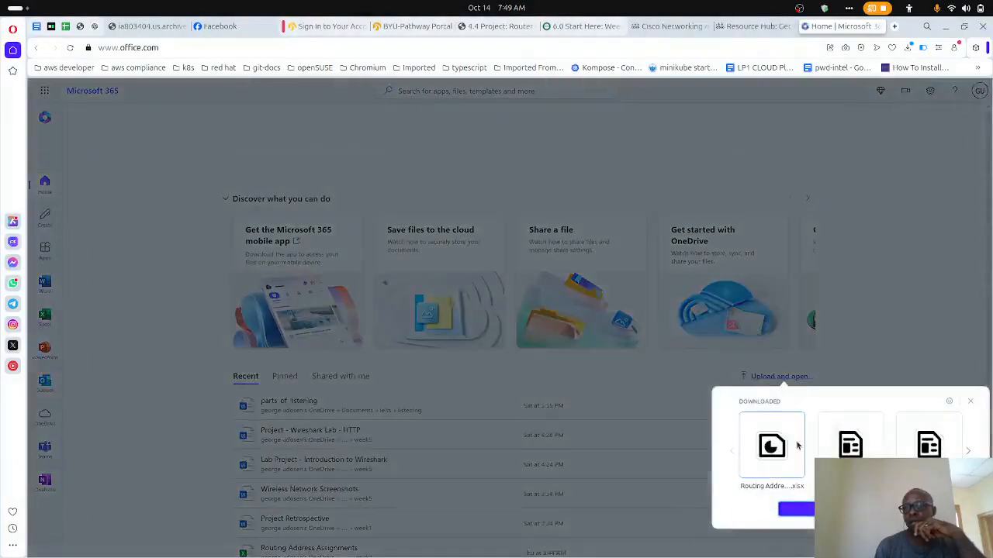
pyautogui.click(787, 455)
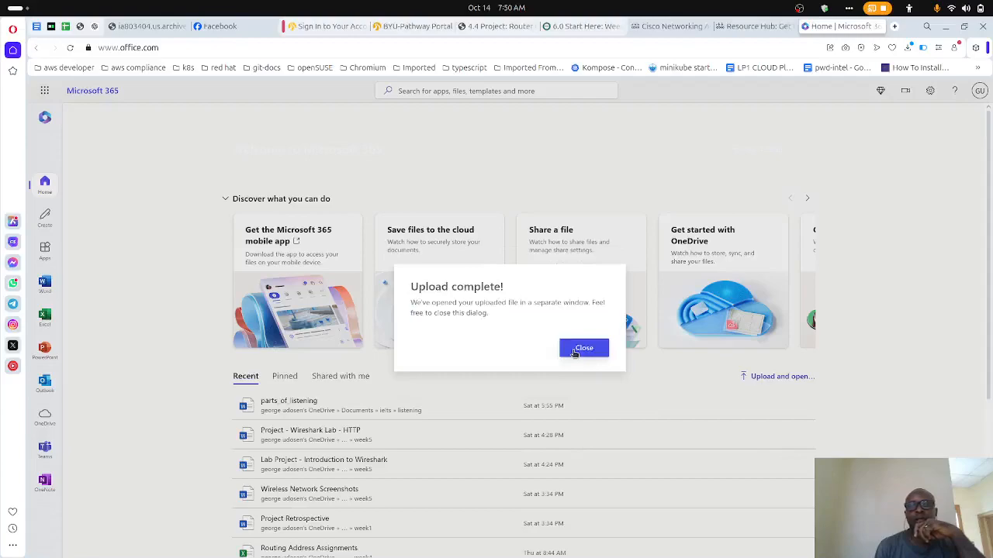
pyautogui.click(575, 350)
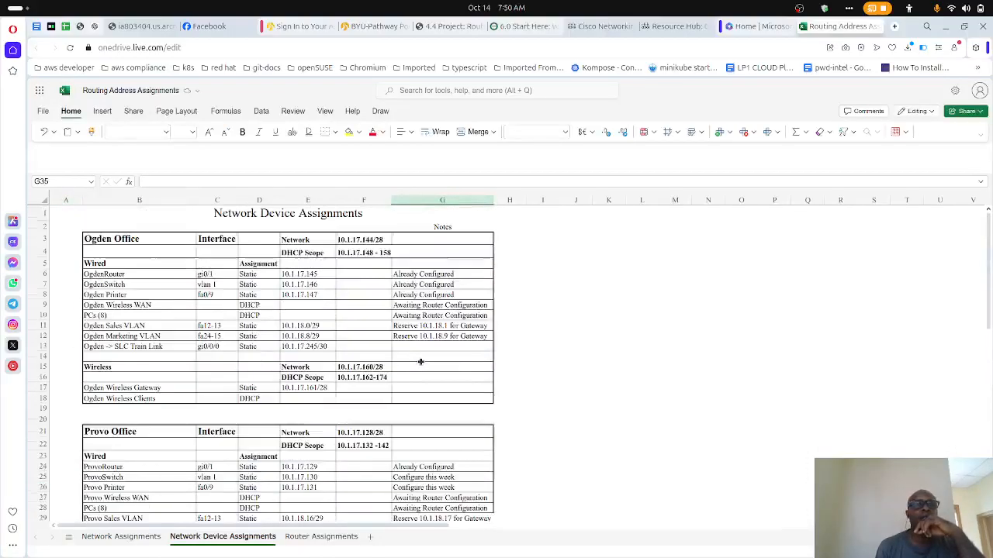
pyautogui.scroll(-10, 421, 361)
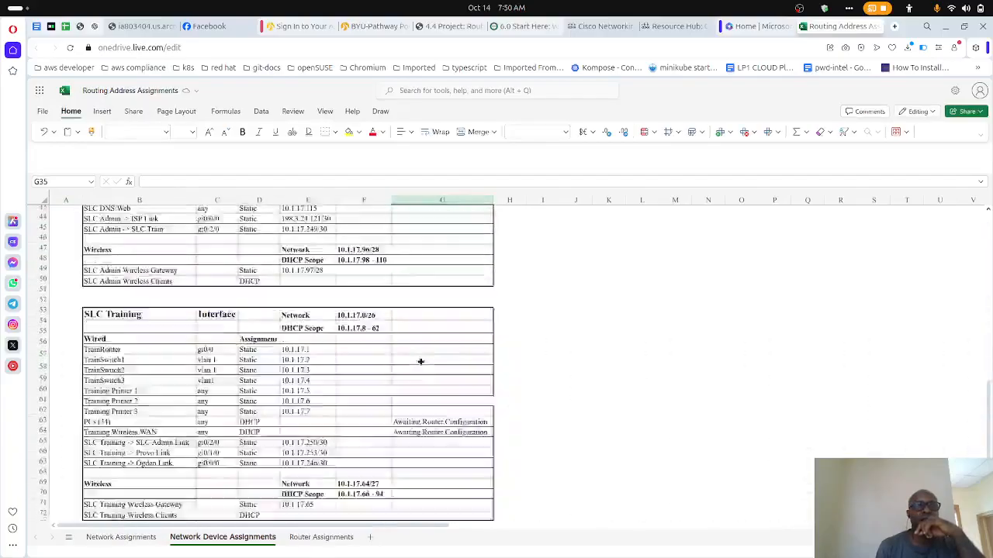
# - Examine the Ogden, Provo and SLC office address tables in the Network Device Assignments sheet
pyautogui.scroll(5, 420, 361)
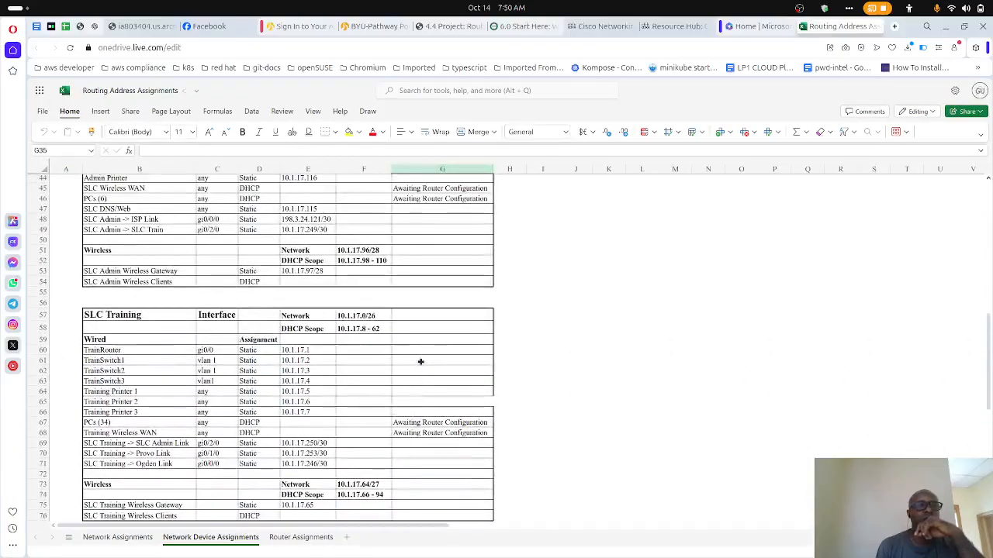
pyautogui.scroll(10, 420, 361)
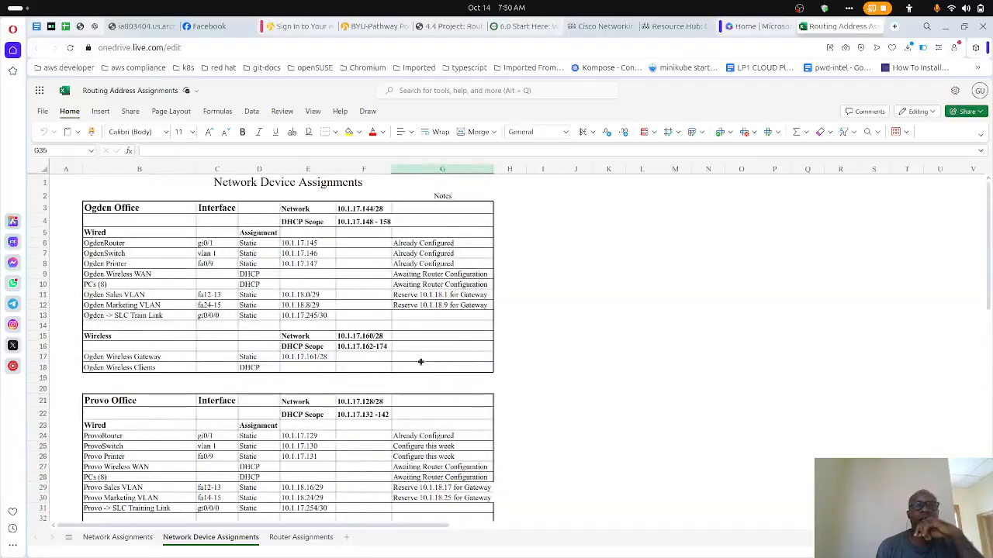
pyautogui.scroll(-4, 420, 361)
pyautogui.scroll(4, 420, 362)
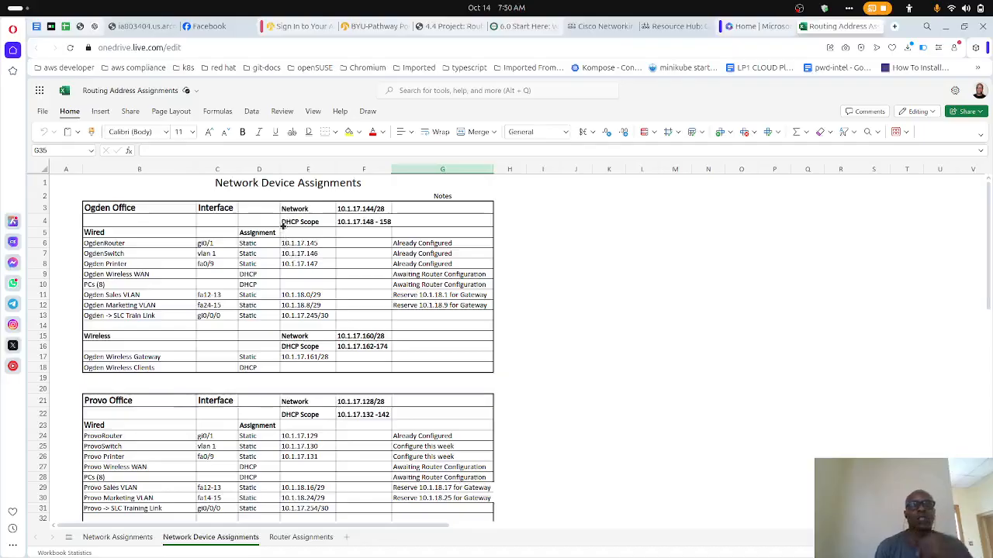
pyautogui.scroll(-10, 319, 321)
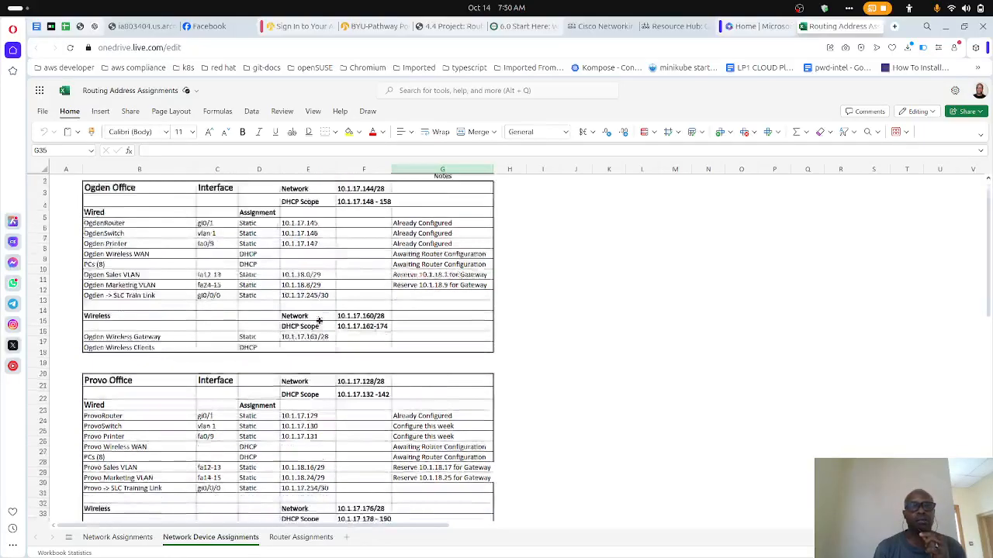
pyautogui.scroll(-4, 319, 321)
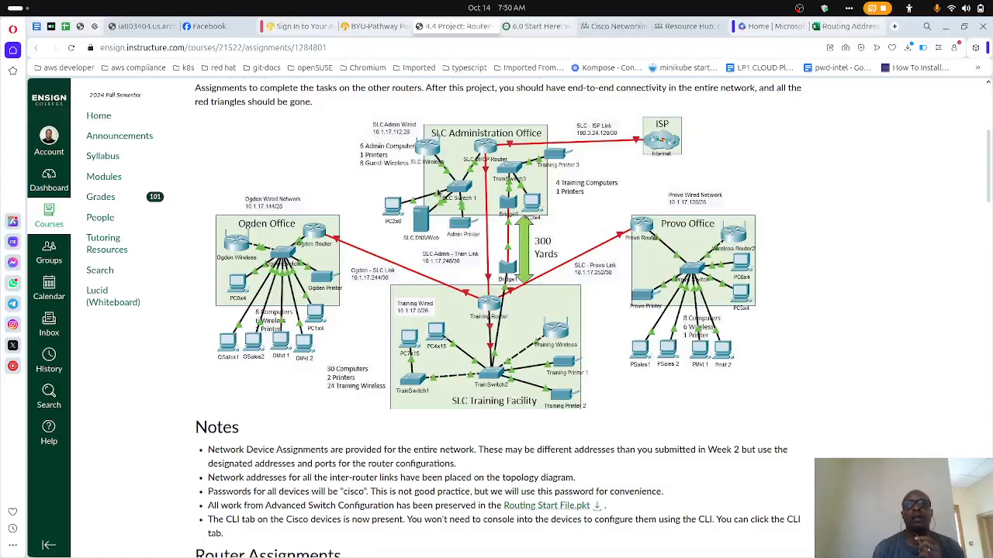
# - Return to the 4.4 Project assignment page and review its topology diagram, Router and OSPF Assignments table and router configuration instructions
pyautogui.click(458, 29)
pyautogui.scroll(-6, 437, 194)
pyautogui.scroll(-3, 438, 194)
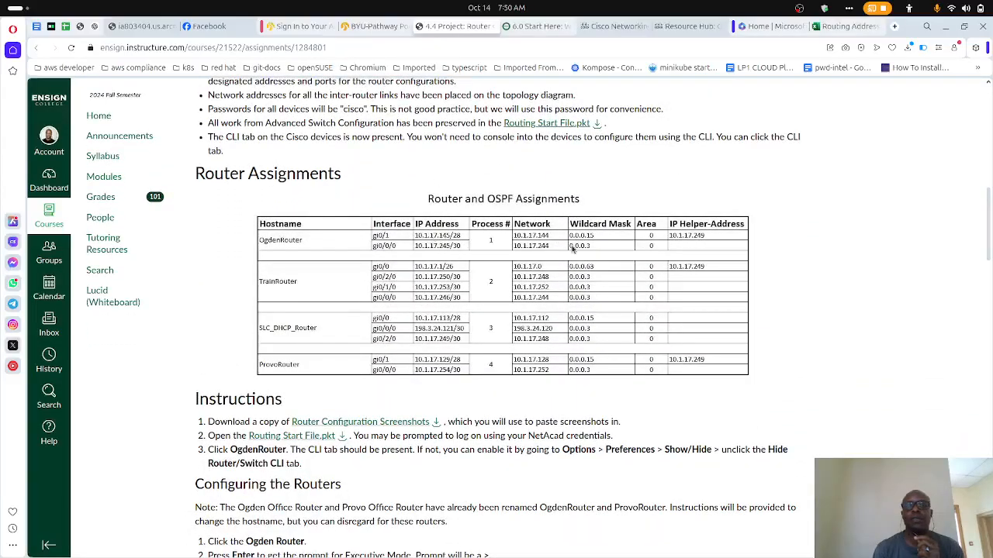
pyautogui.scroll(4, 469, 339)
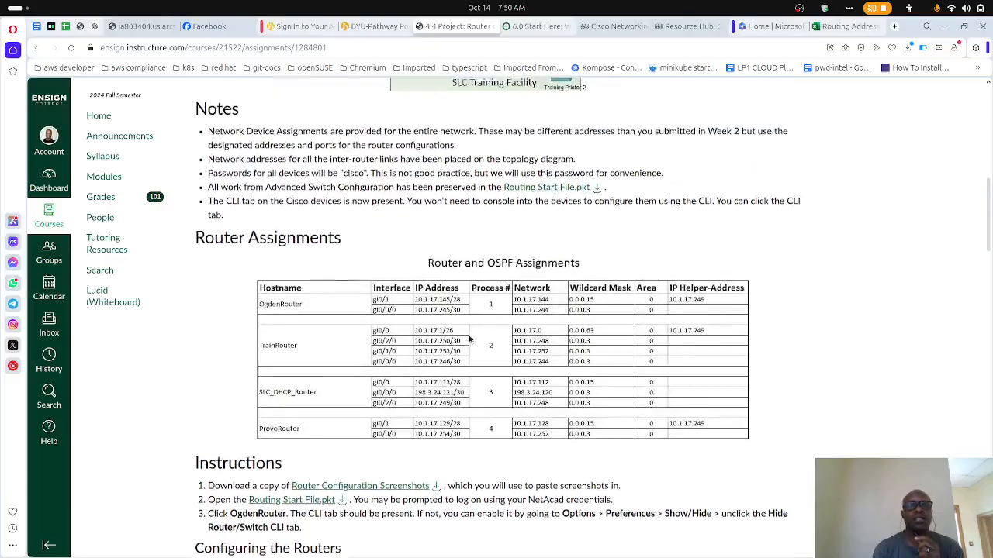
pyautogui.scroll(-4, 470, 339)
pyautogui.scroll(1, 470, 339)
pyautogui.scroll(3, 469, 339)
pyautogui.scroll(-8, 469, 339)
pyautogui.scroll(7, 469, 339)
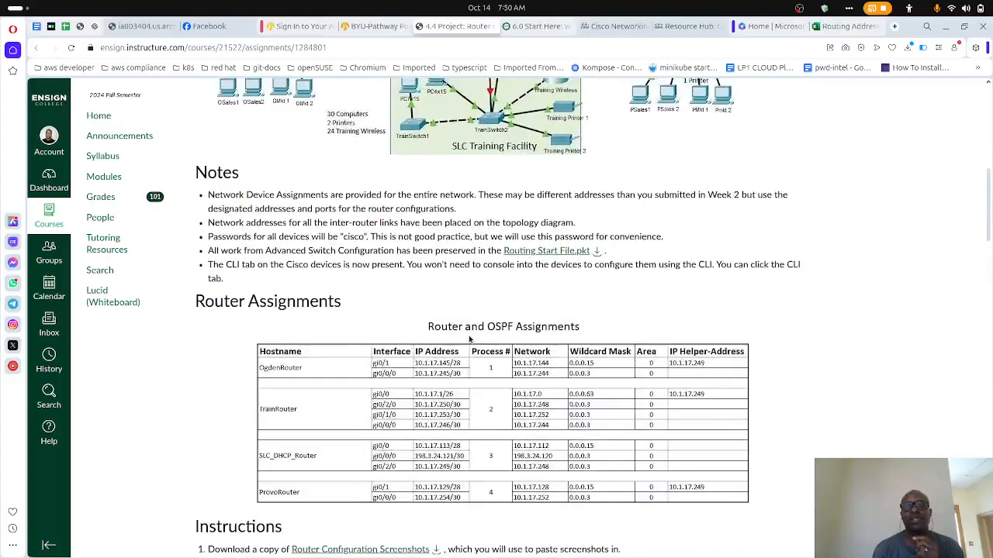
pyautogui.scroll(-5, 435, 320)
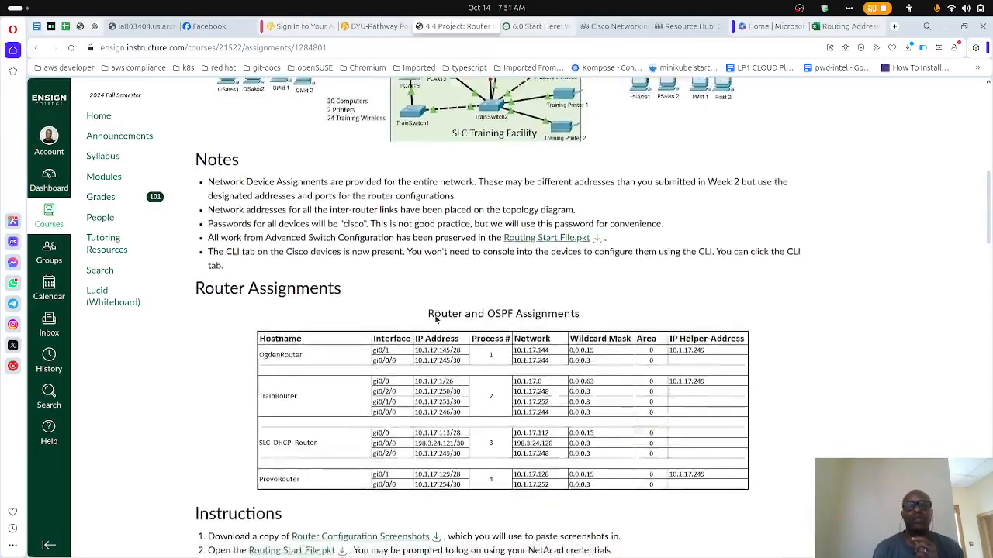
pyautogui.scroll(1, 436, 320)
pyautogui.scroll(-2, 436, 320)
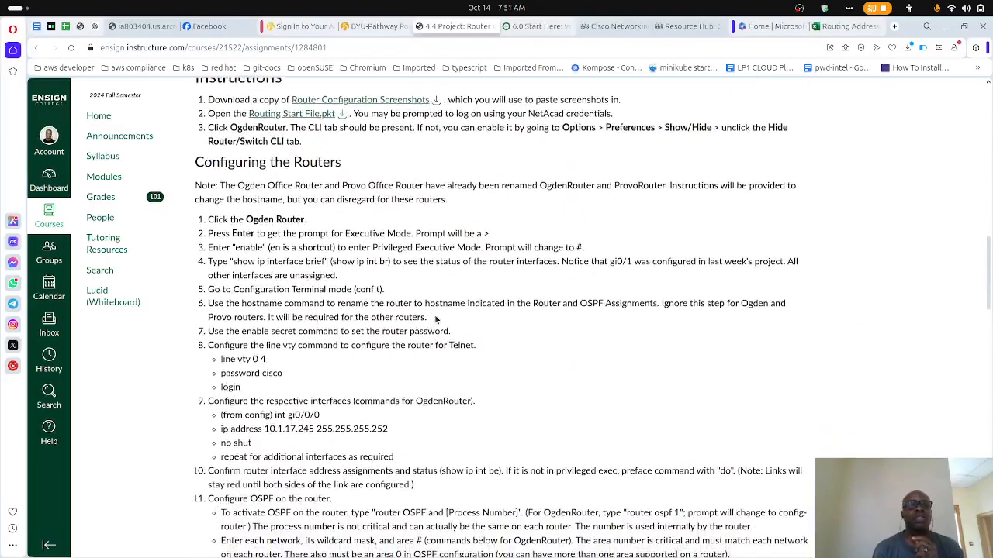
pyautogui.scroll(1, 435, 320)
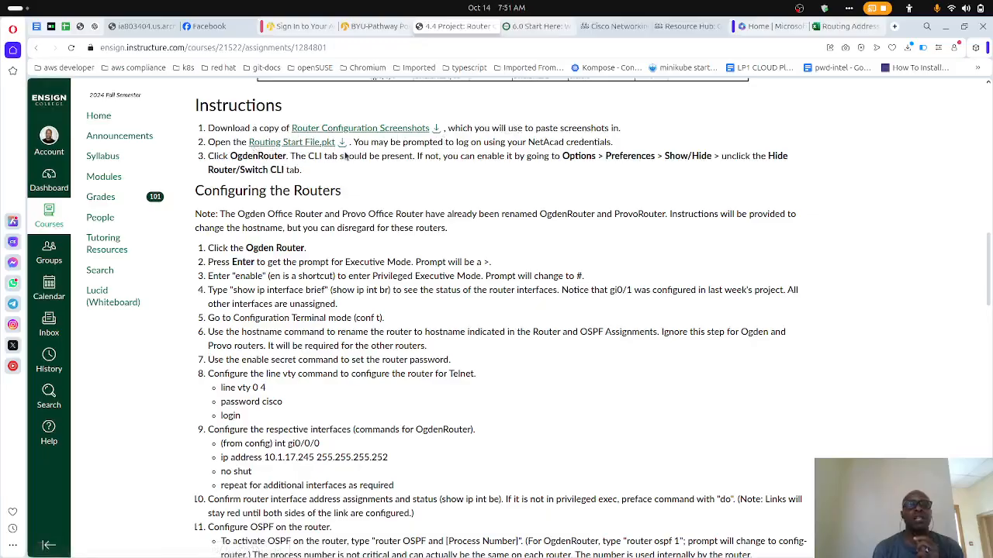
# - Switch to Cisco Packet Tracer to view the Router Configuration Start File.pkt topology, and return to the assignment page in the browser
pyautogui.moveTo(411, 556)
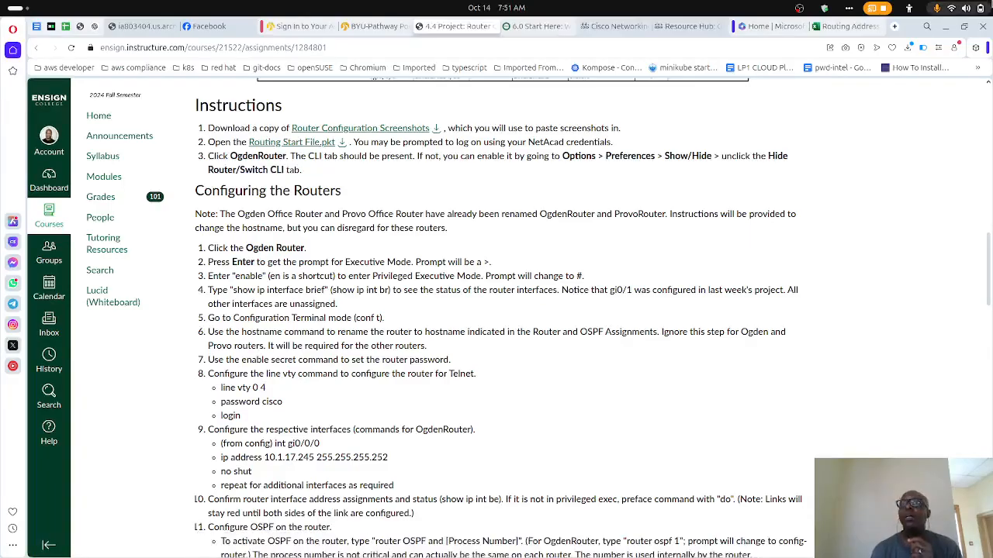
pyautogui.click(945, 27)
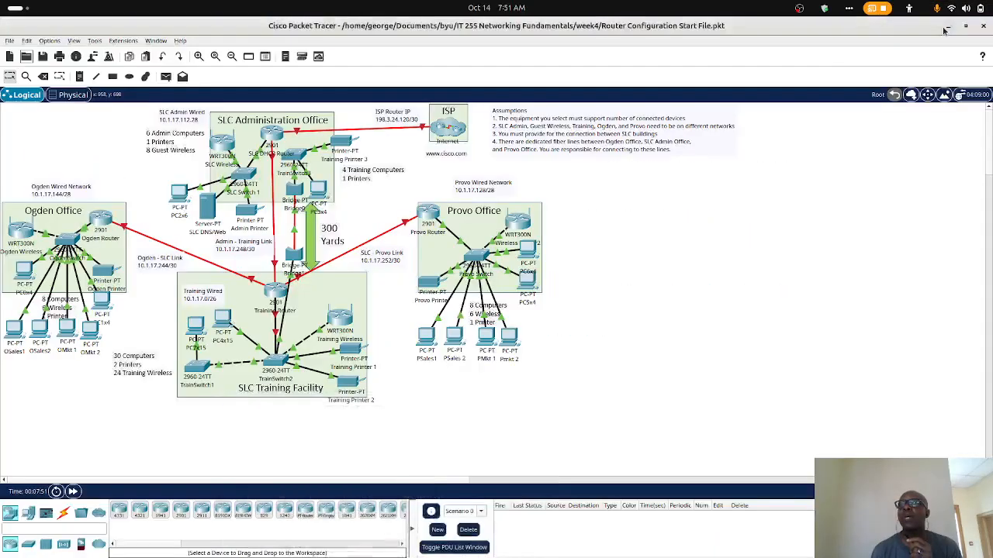
pyautogui.moveTo(582, 553)
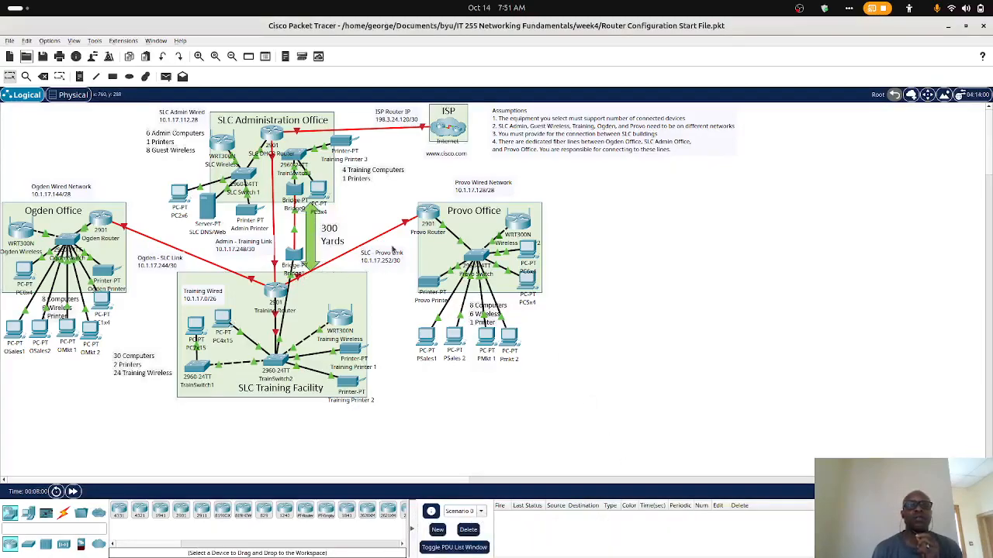
pyautogui.moveTo(340, 552)
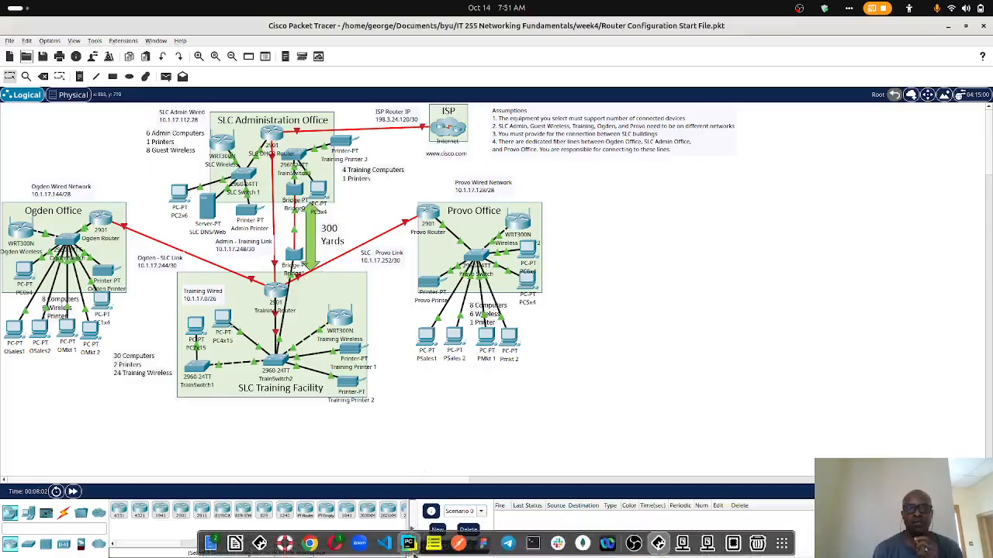
pyautogui.click(340, 547)
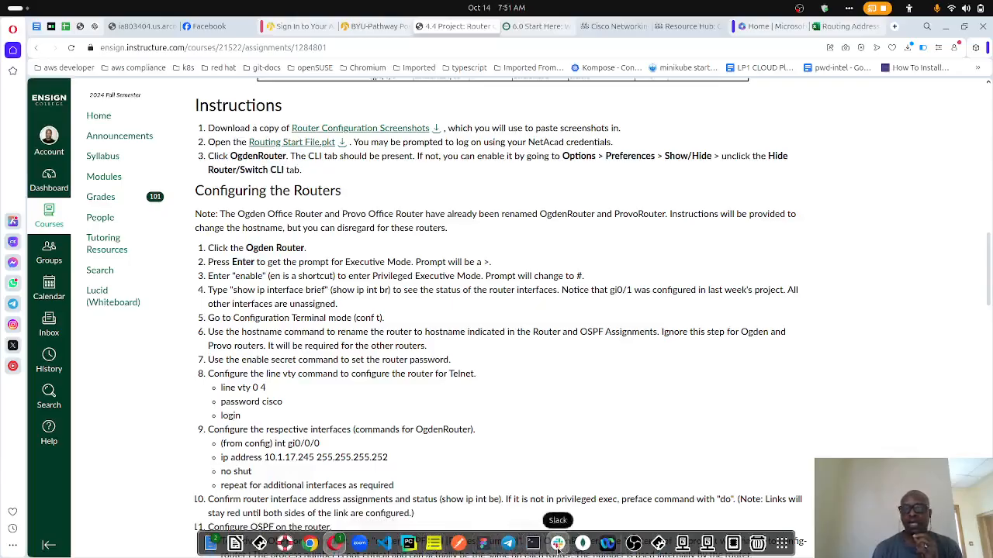
# - Switch to Packet Tracer, open the Ogden Router, place its window over the assignment page clear of the instructions and show its CLI
pyautogui.click(658, 542)
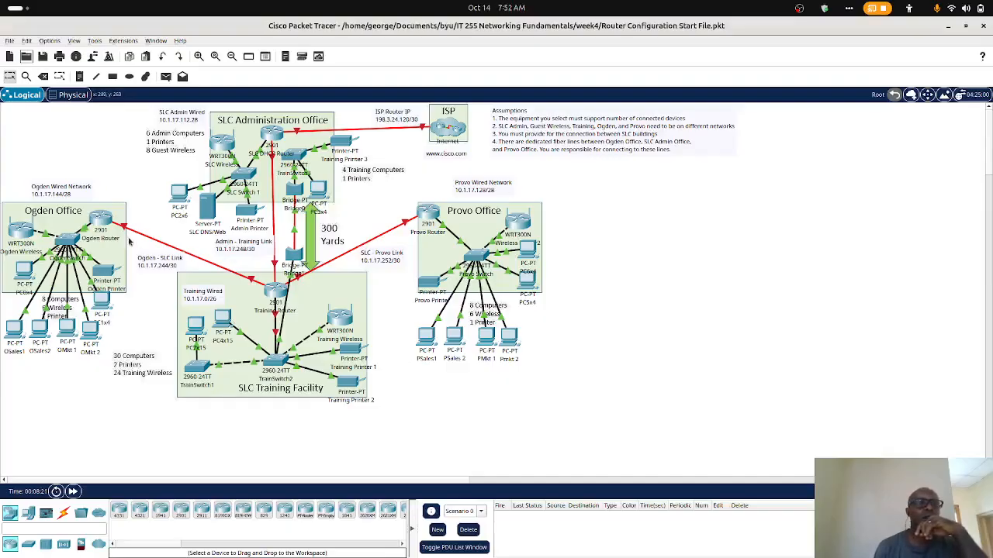
pyautogui.click(102, 223)
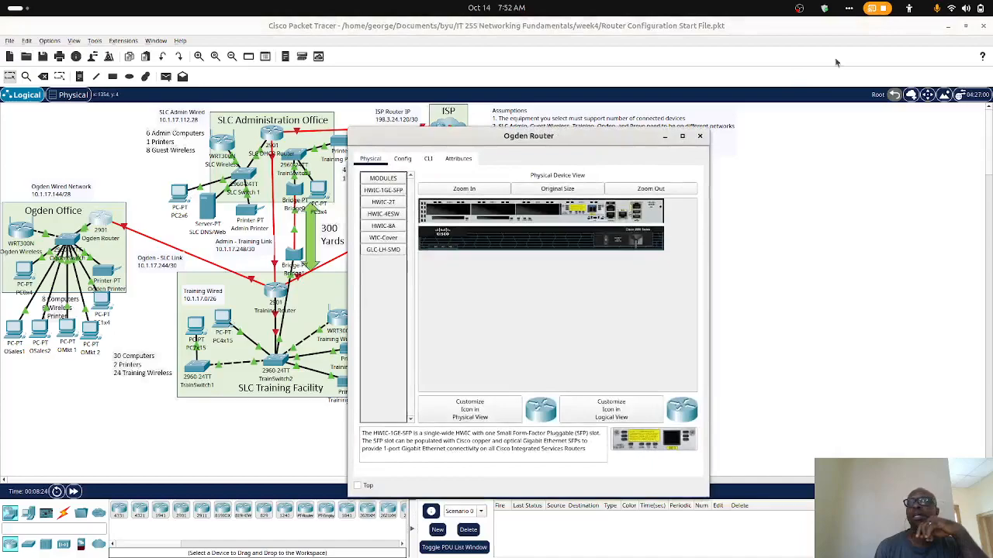
pyautogui.click(947, 27)
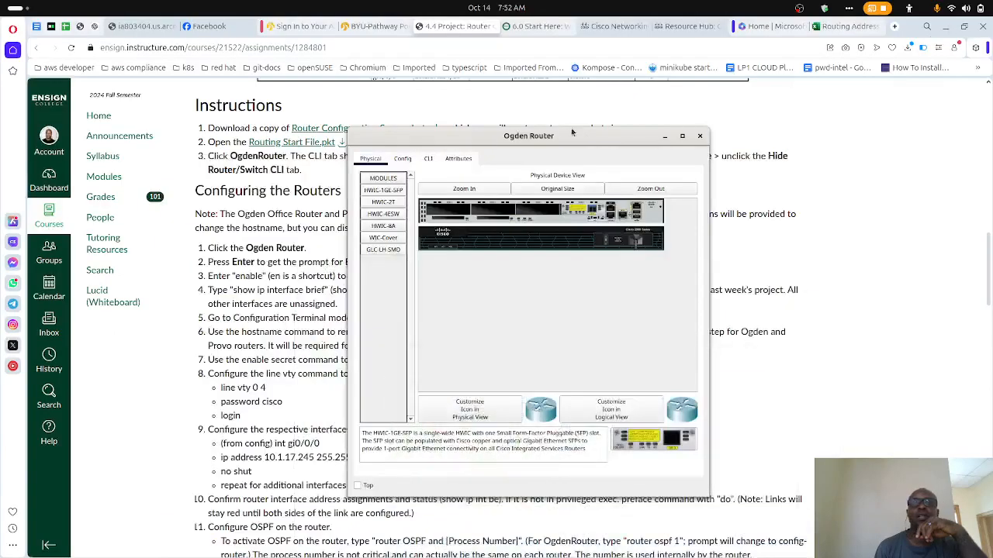
pyautogui.moveTo(541, 139); pyautogui.dragTo(765, 131)
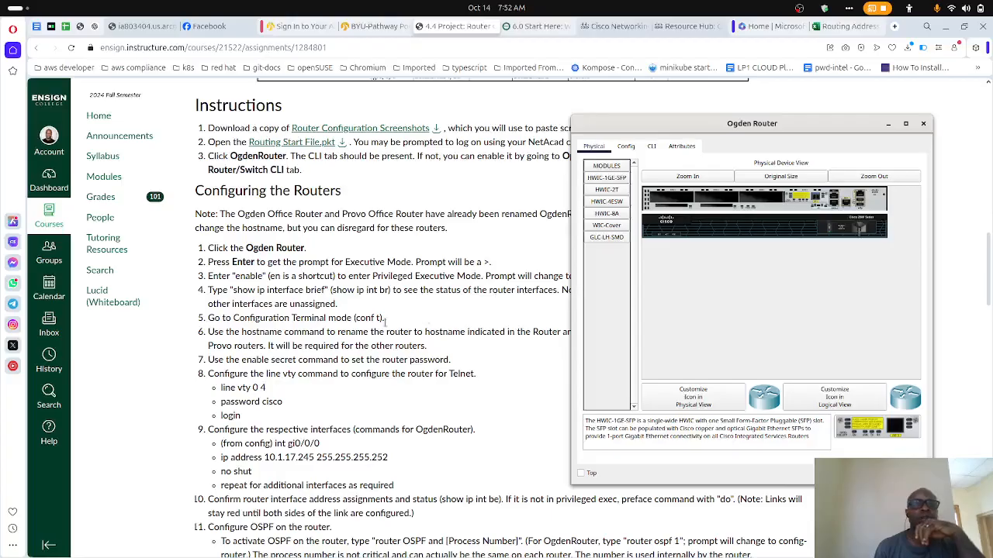
pyautogui.click(654, 150)
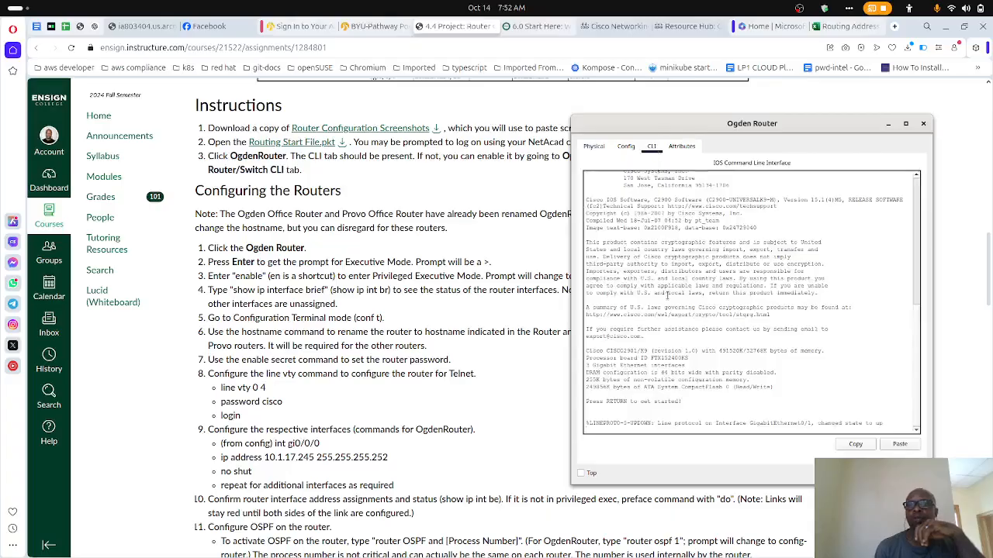
# - Start the Ogden Router's command-line session and highlight its executive mode prompt
pyautogui.click(707, 339)
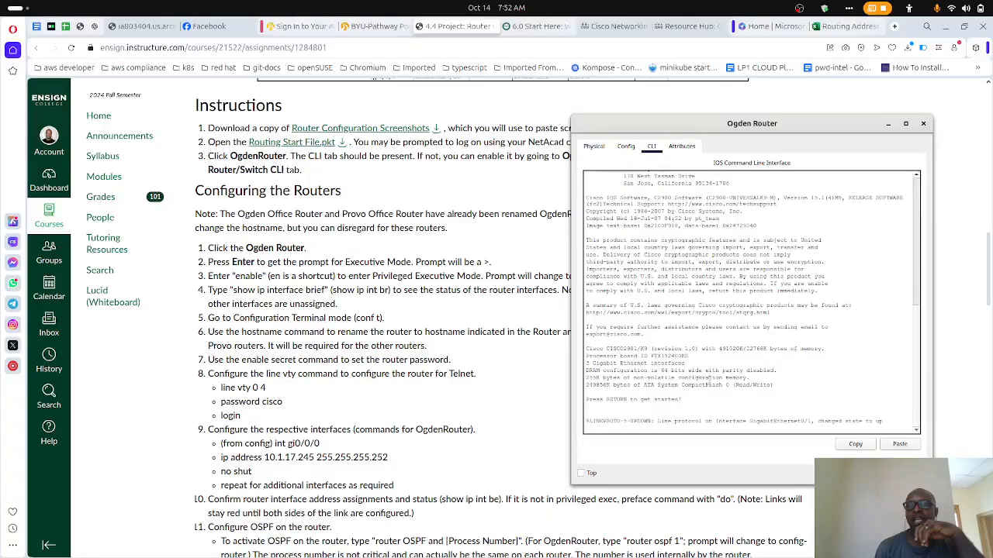
pyautogui.press('Return')
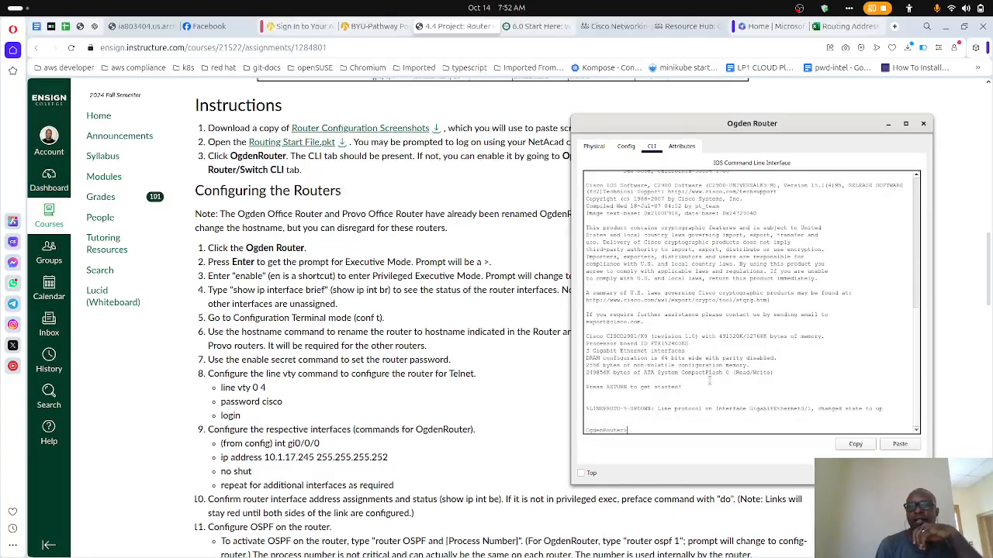
pyautogui.moveTo(641, 431); pyautogui.dragTo(577, 437)
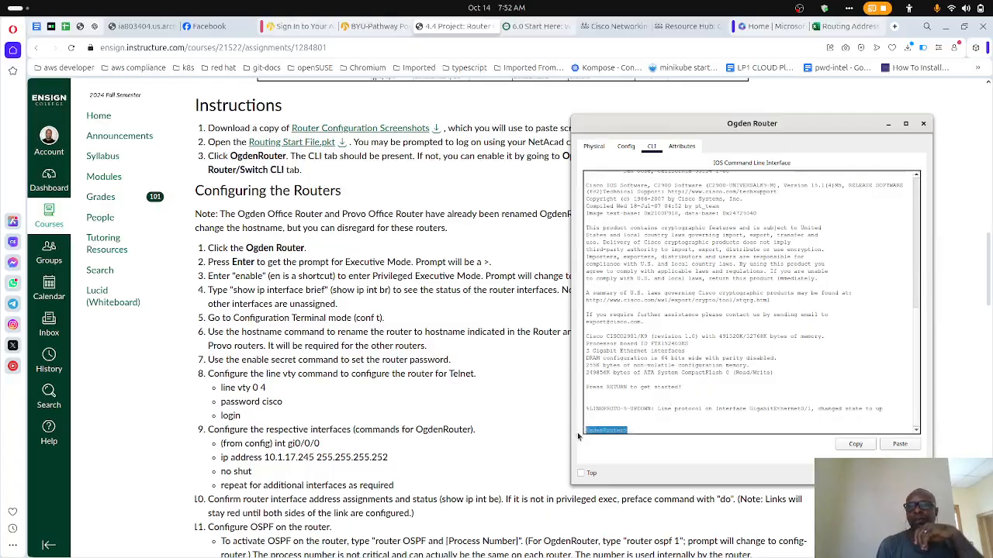
pyautogui.click(691, 370)
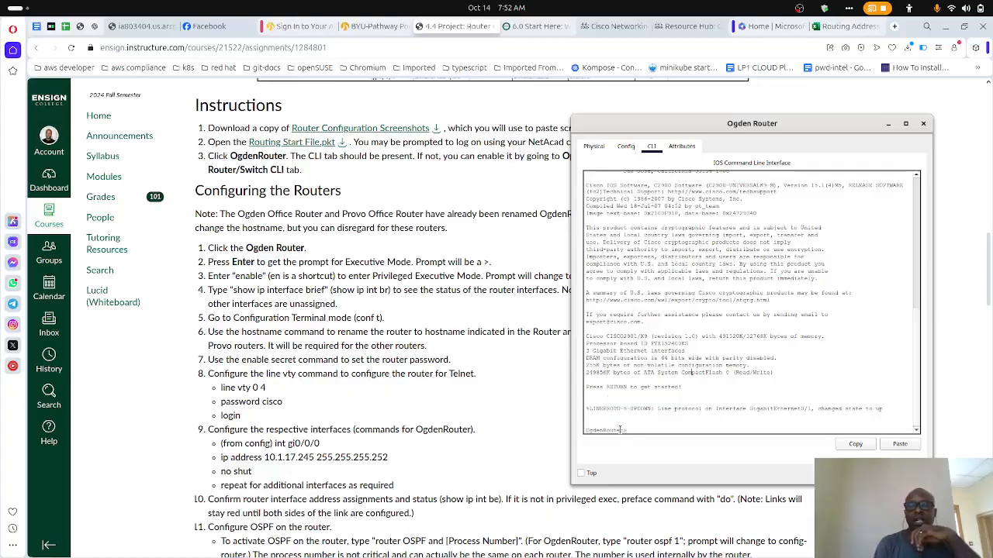
pyautogui.moveTo(636, 431); pyautogui.dragTo(579, 428)
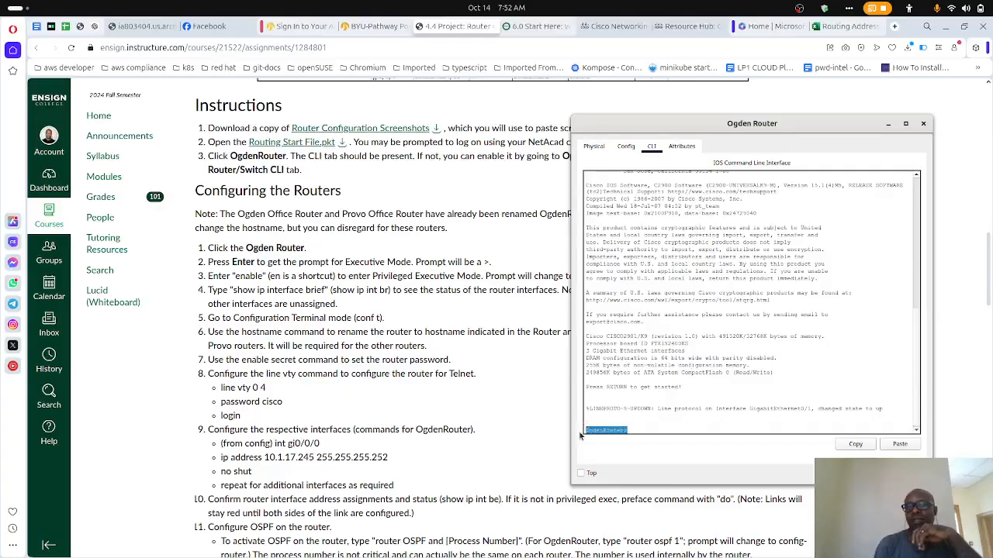
pyautogui.click(649, 397)
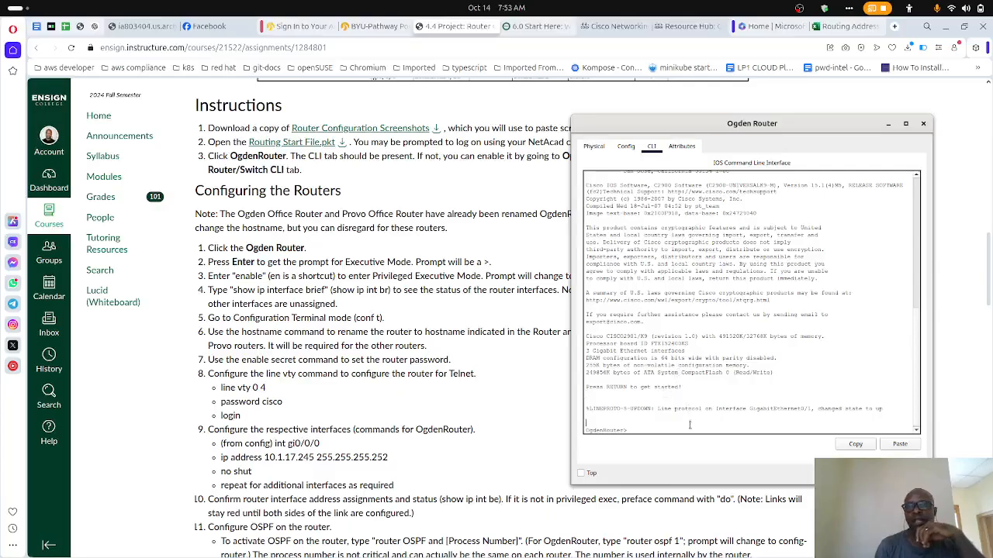
# - Enter privileged executive mode on the Ogden Router with the enable command and highlight the new prompt
pyautogui.press('Return')
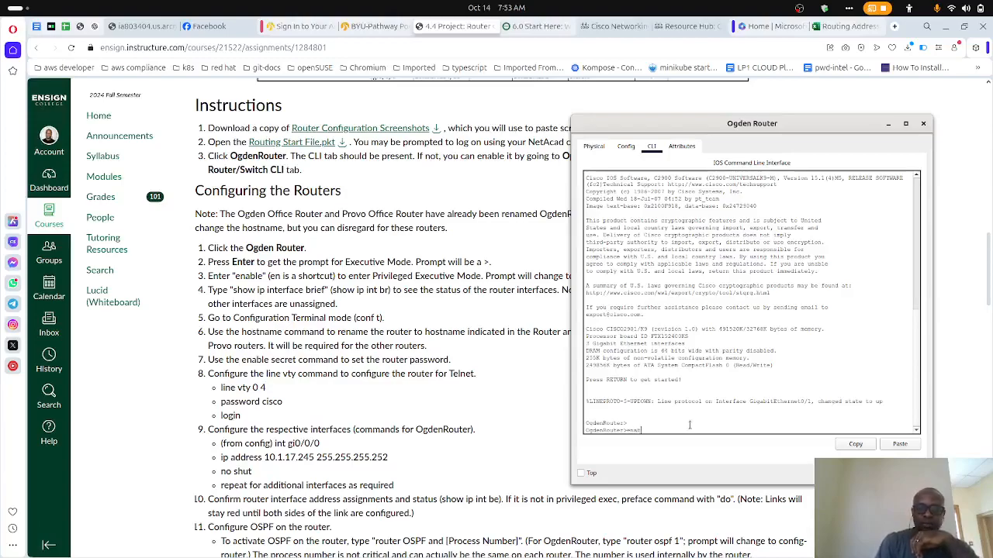
pyautogui.write('enable')
pyautogui.press('Return')
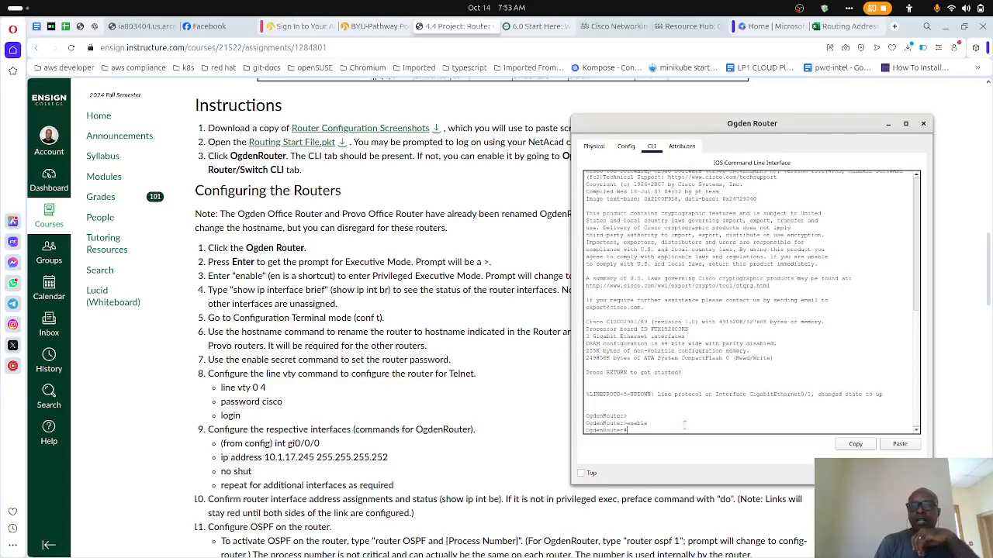
pyautogui.moveTo(640, 432); pyautogui.dragTo(582, 429)
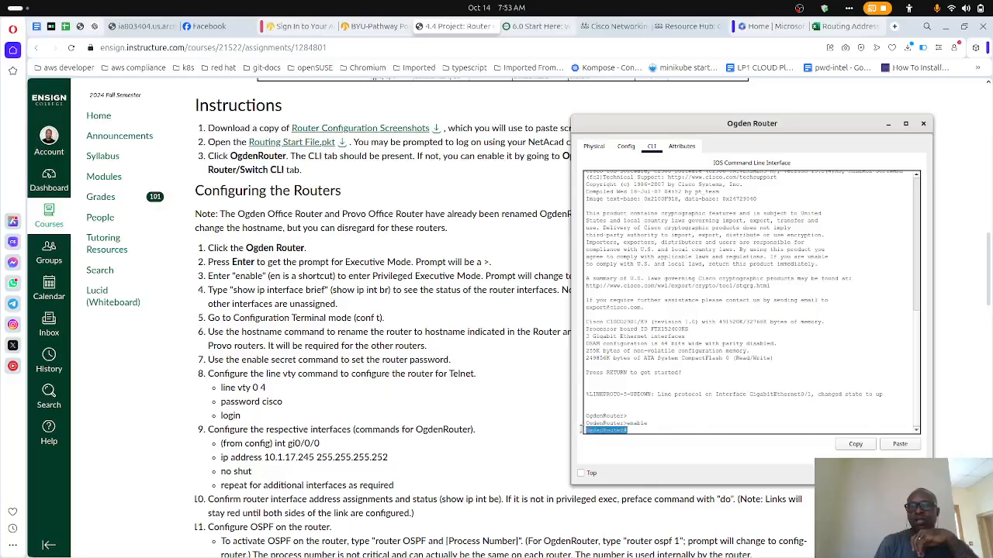
pyautogui.click(644, 428)
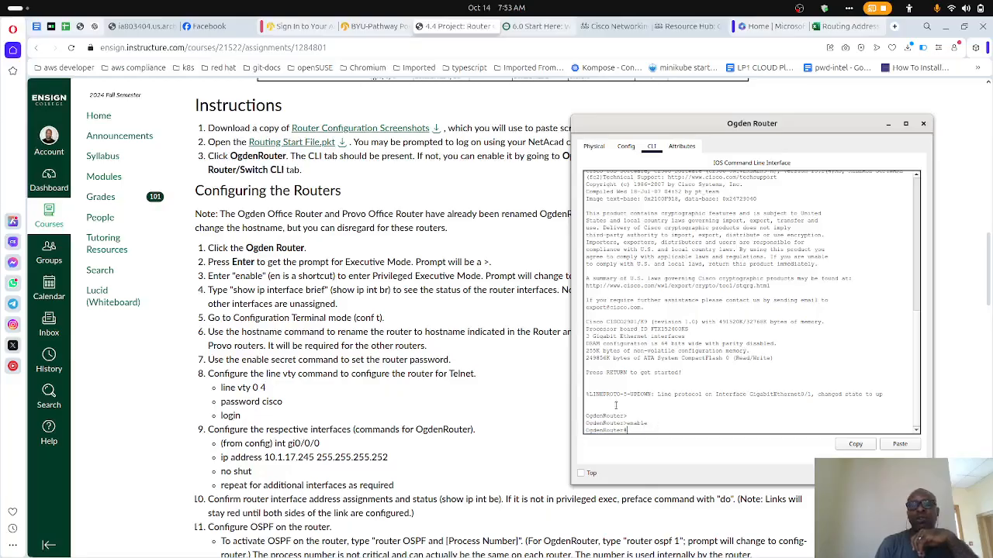
# - Tile the assignment page and the Ogden Router CLI window side by side, with the Configuring the Routers steps in view
pyautogui.click(474, 313)
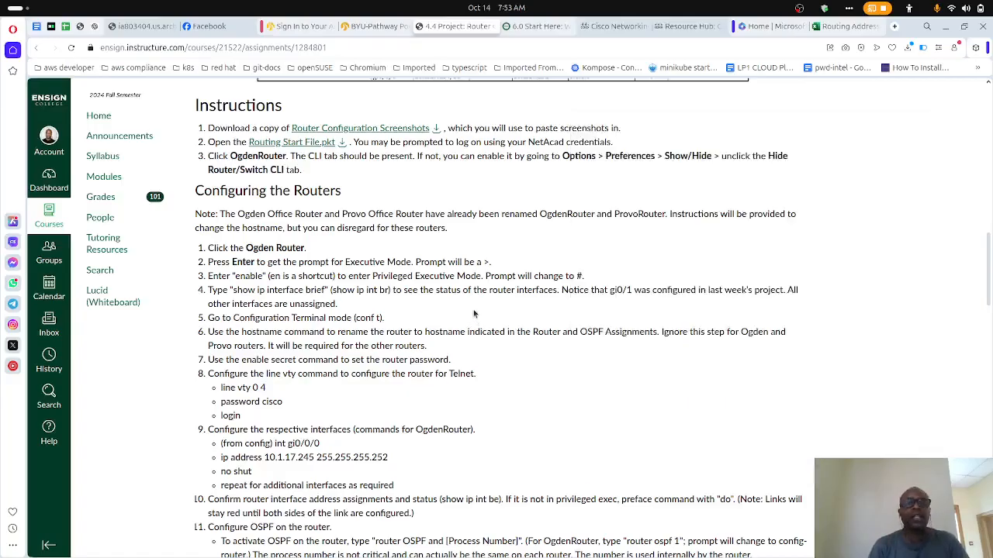
pyautogui.press('super+Left')
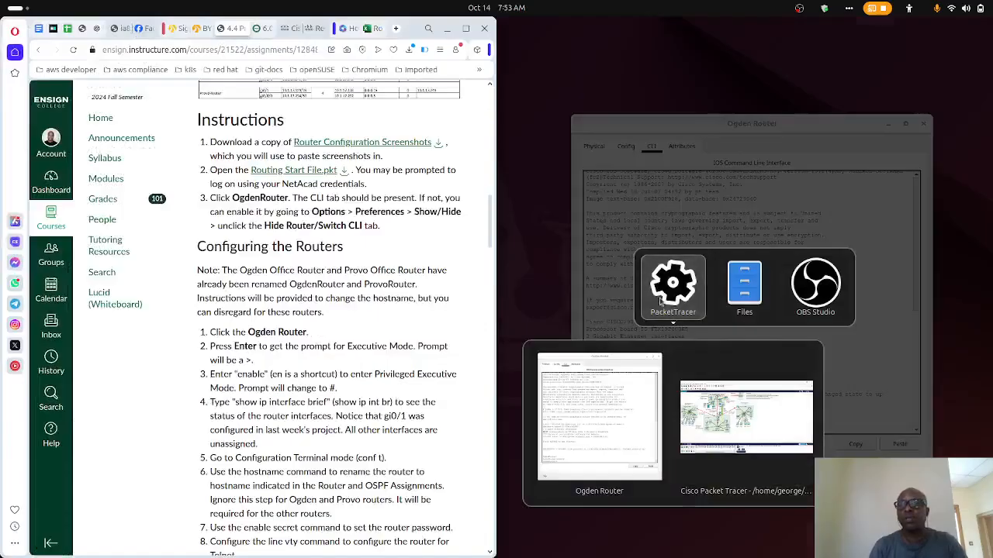
pyautogui.click(628, 428)
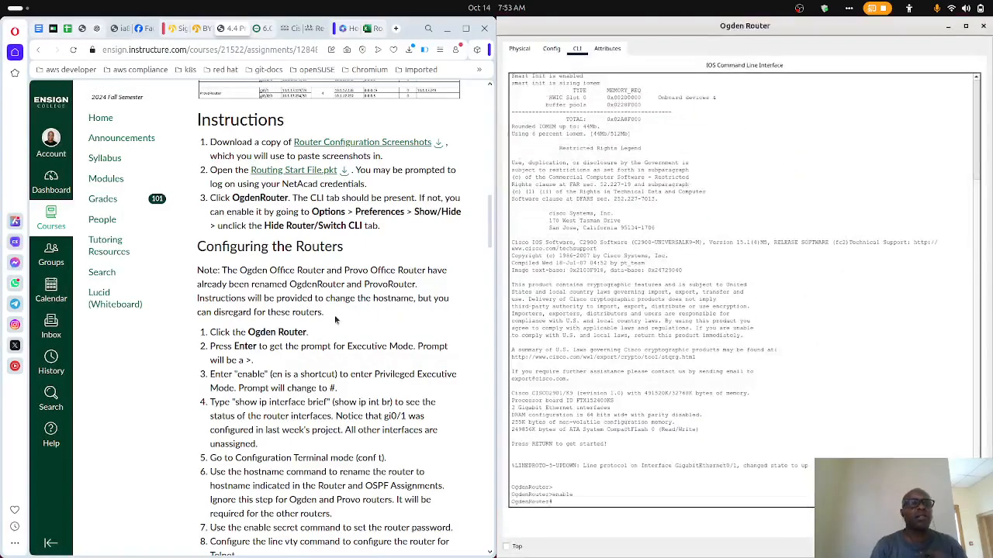
pyautogui.scroll(-5, 267, 314)
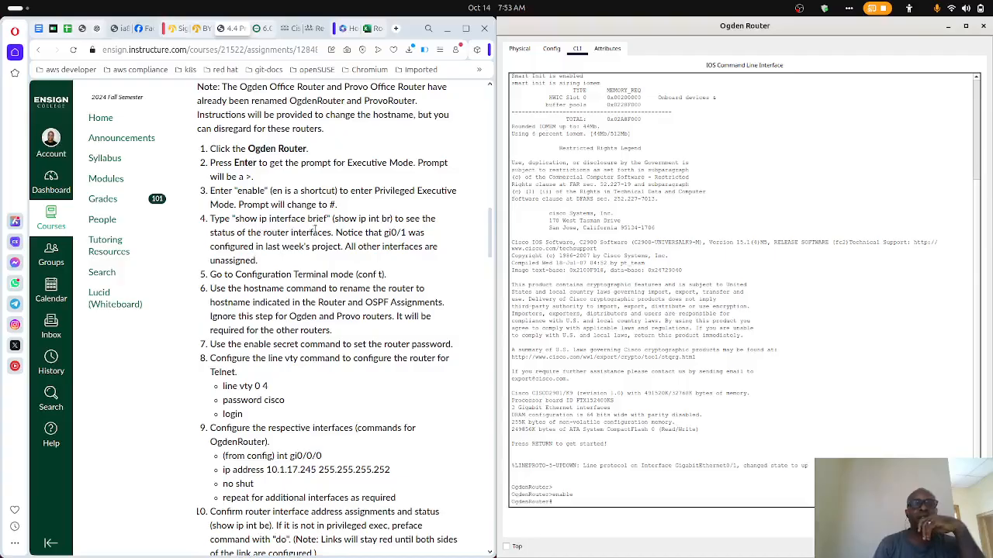
# - List the Ogden Router's interface addresses and status with the show ip int br command
pyautogui.write('show ip int')
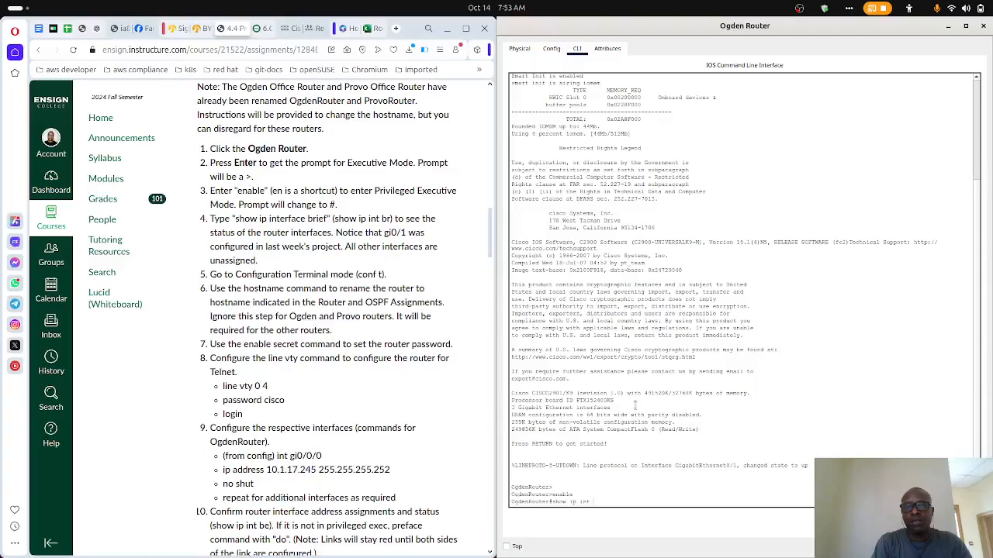
pyautogui.write(' br')
pyautogui.press('Return')
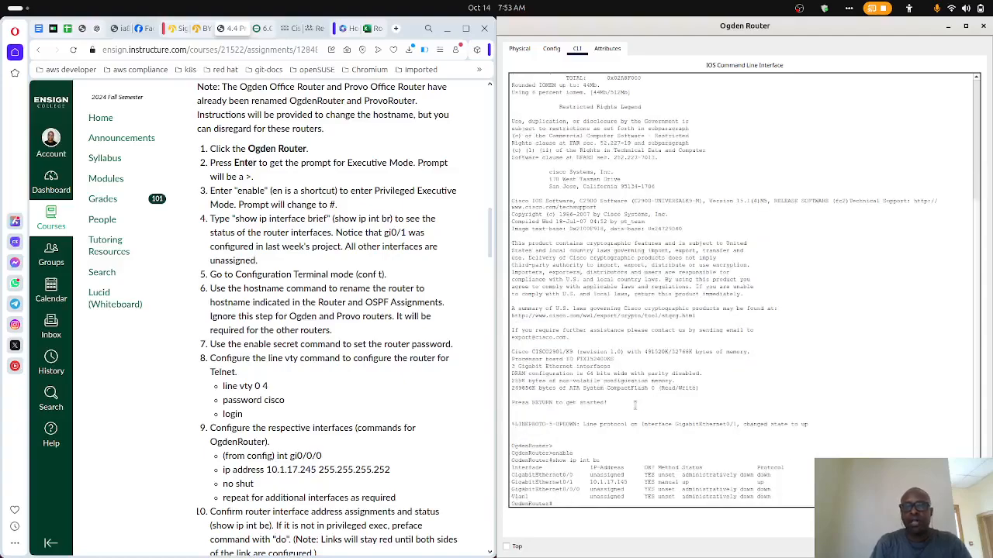
# - Examine the interface table in the CLI output, highlighting the GigabitEthernet0/1 entry and its IP address
pyautogui.moveTo(774, 498); pyautogui.dragTo(749, 497)
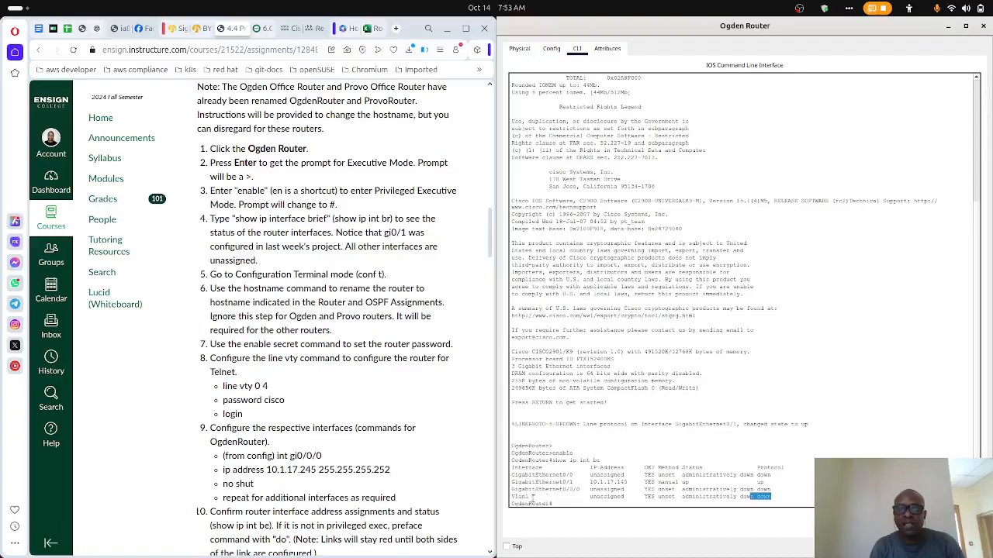
pyautogui.click(581, 488)
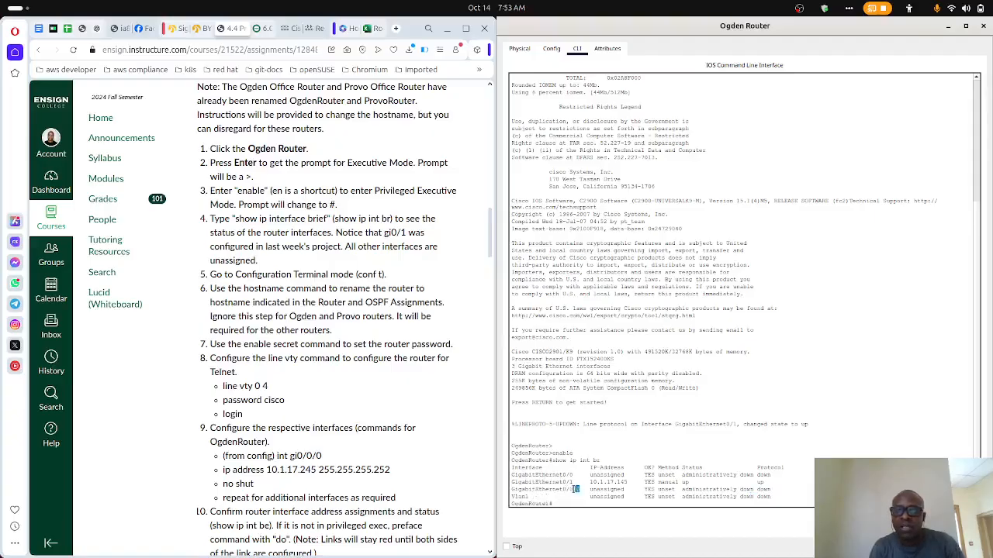
pyautogui.moveTo(588, 481); pyautogui.dragTo(626, 484)
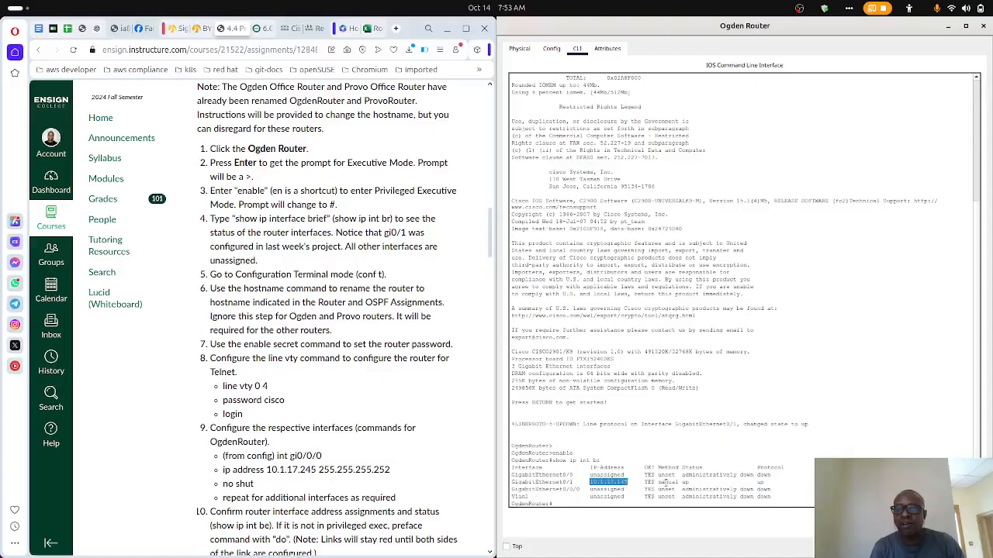
pyautogui.click(702, 482)
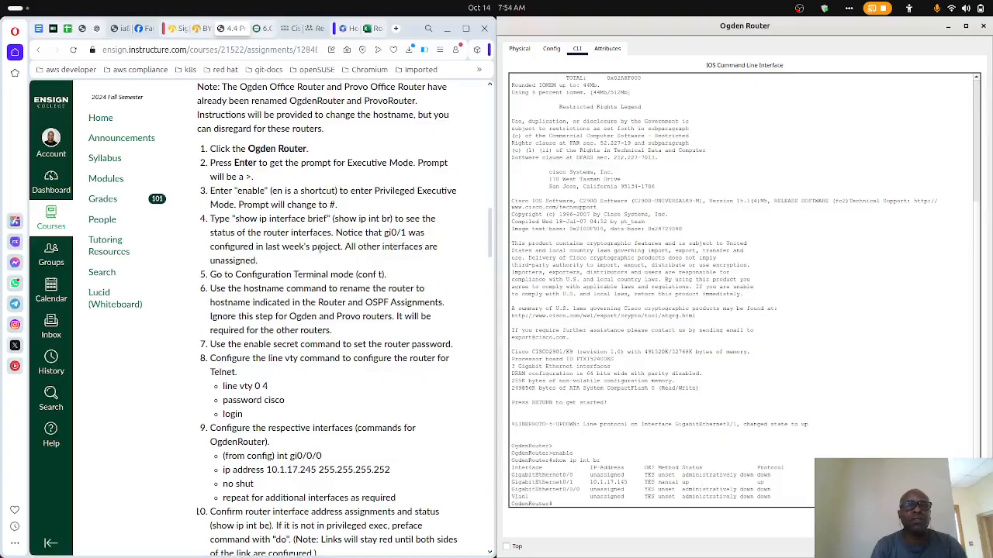
pyautogui.moveTo(634, 483); pyautogui.dragTo(505, 487)
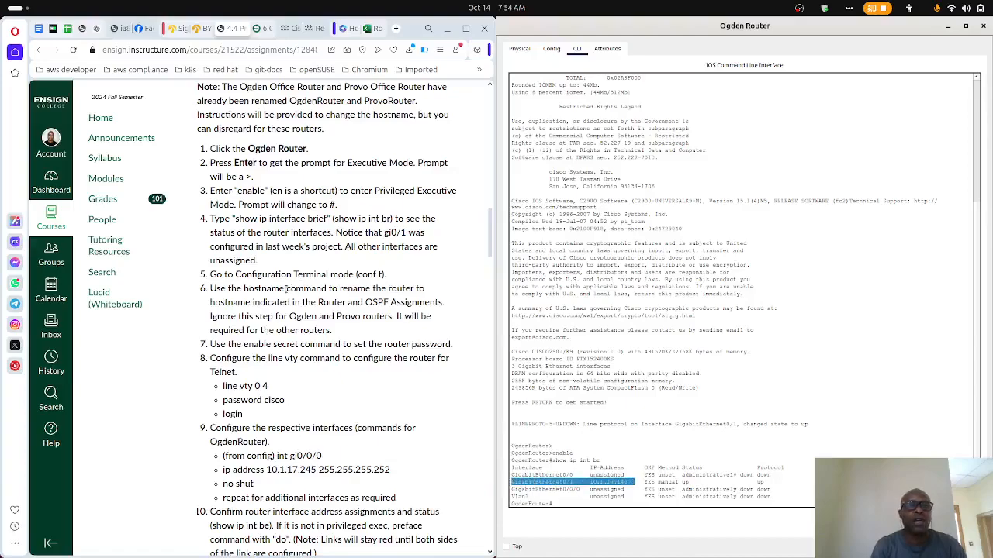
# - Enter configuration terminal mode on the Ogden Router with conf t and highlight the new prompt
pyautogui.click(585, 324)
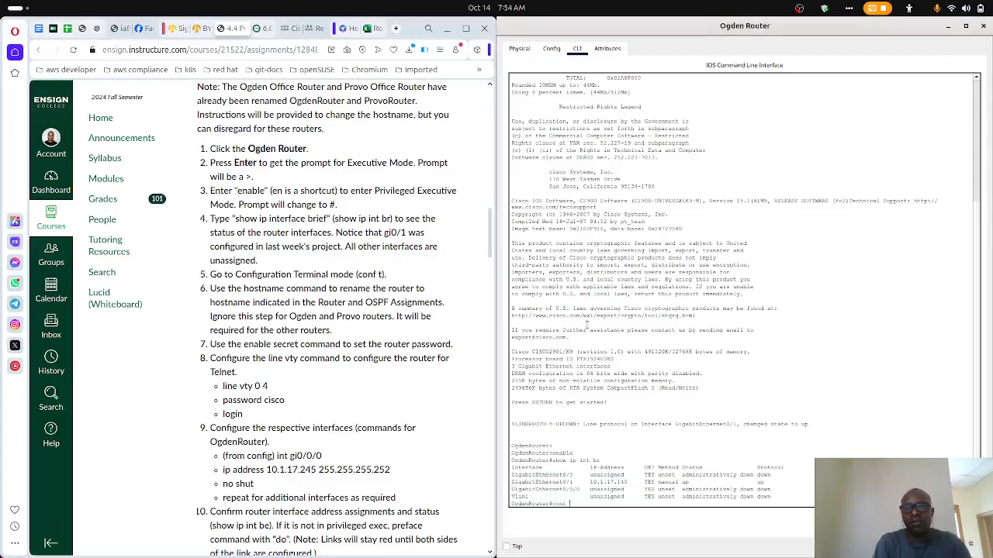
pyautogui.press('Return')
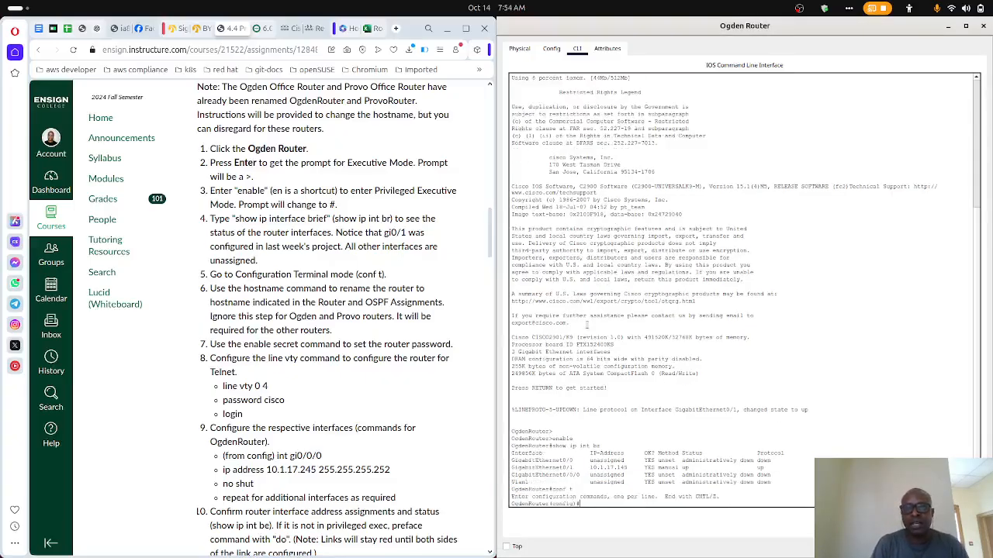
pyautogui.moveTo(587, 503); pyautogui.dragTo(506, 506)
# - Review the Instructions and Configuring the Routers sections of the assignment page, including the Telnet, interface and OSPF steps
pyautogui.moveTo(532, 543)
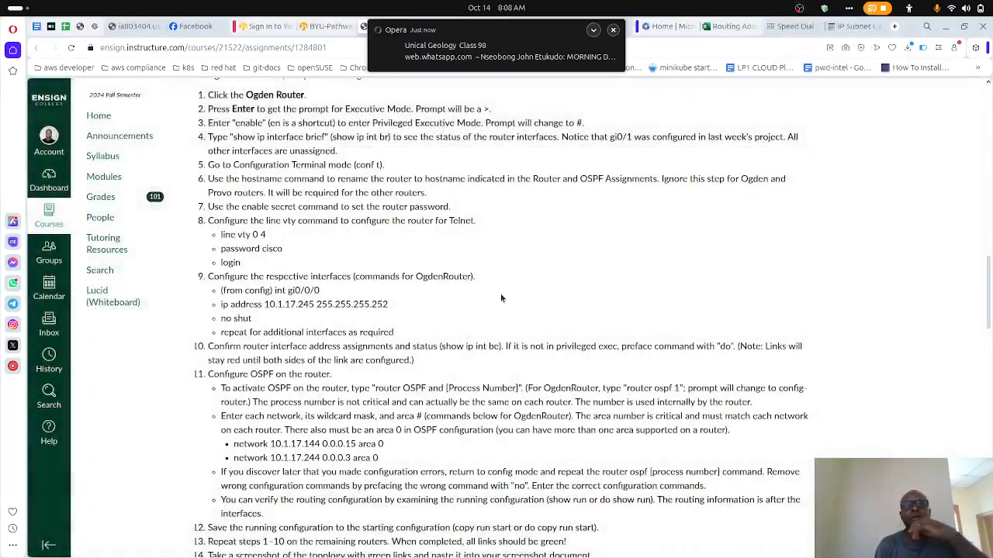
pyautogui.scroll(1, 501, 297)
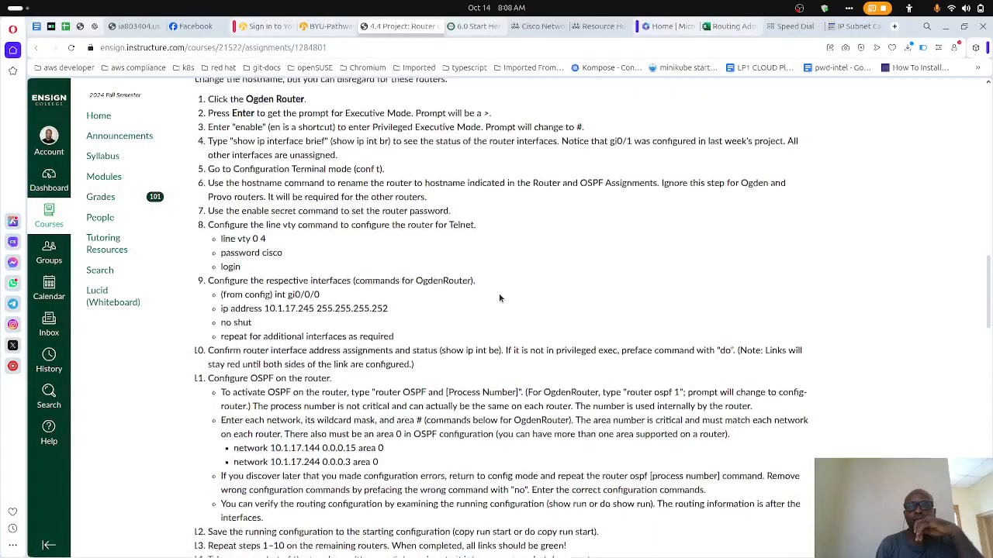
pyautogui.scroll(-1, 499, 297)
pyautogui.scroll(1, 499, 298)
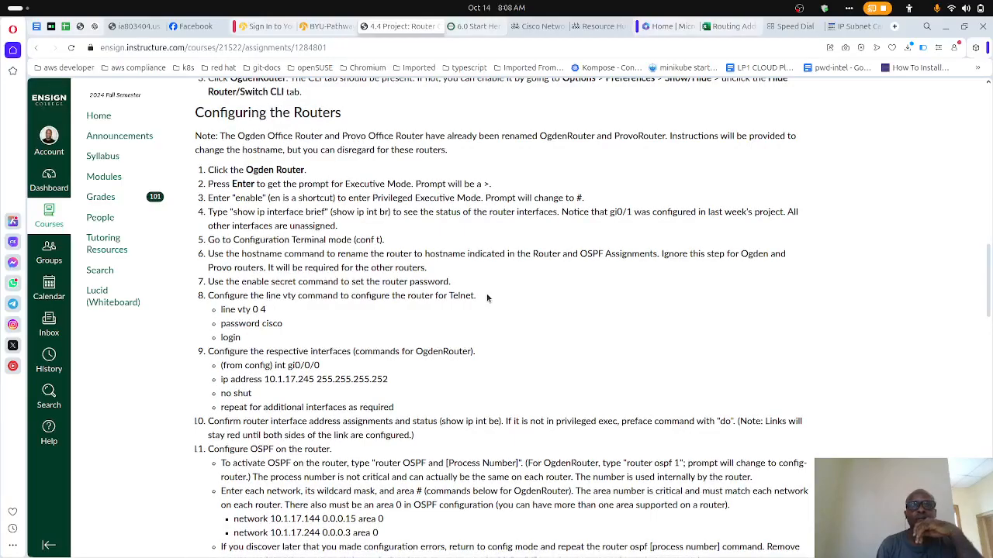
pyautogui.scroll(-3, 473, 294)
pyautogui.scroll(3, 474, 295)
pyautogui.scroll(-10, 474, 295)
pyautogui.scroll(6, 474, 294)
pyautogui.scroll(4, 473, 297)
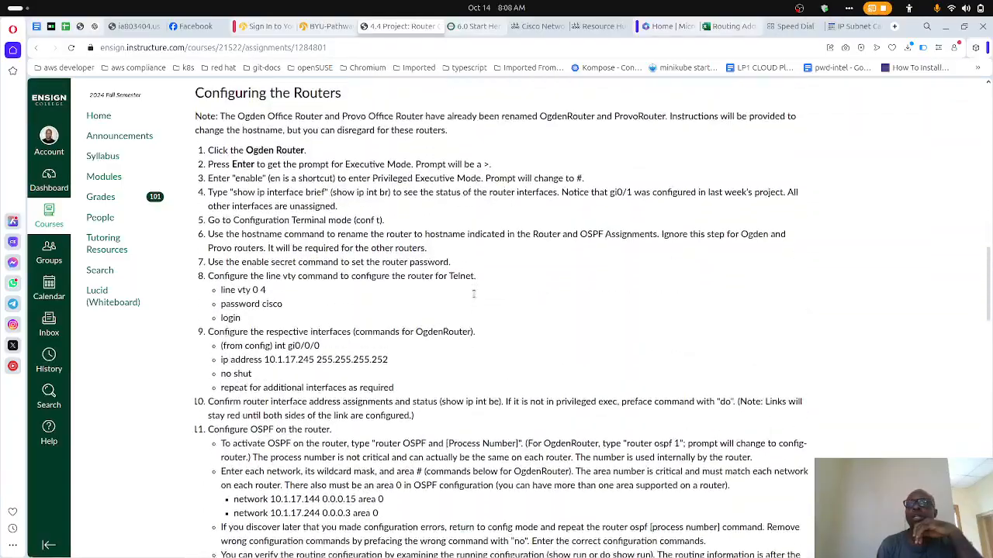
pyautogui.scroll(-1, 474, 297)
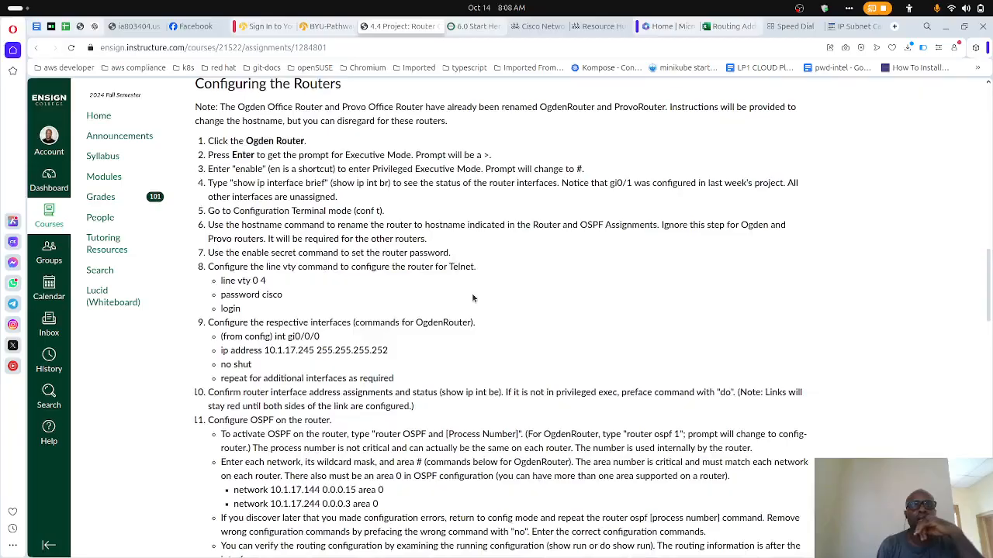
pyautogui.scroll(2, 472, 297)
pyautogui.scroll(-1, 472, 294)
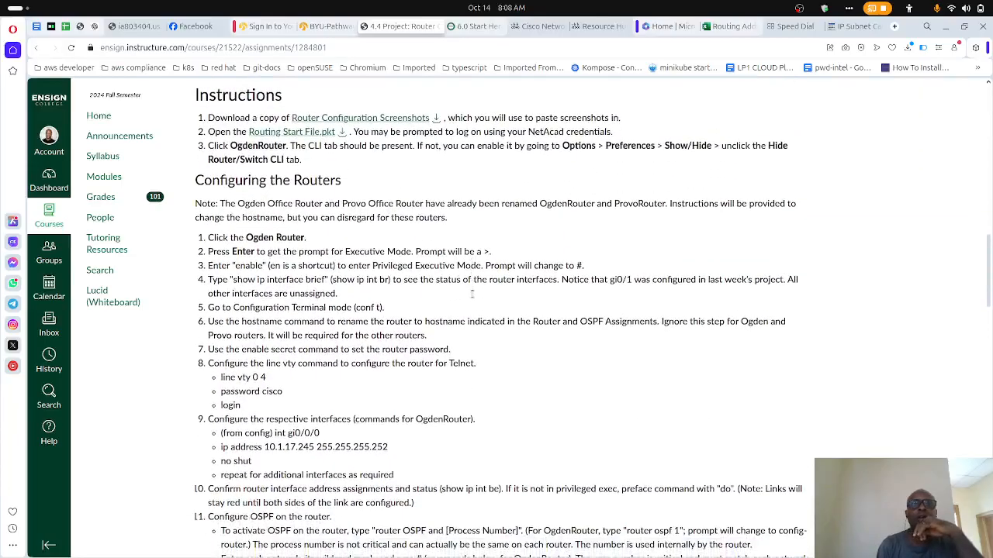
pyautogui.scroll(3, 472, 294)
pyautogui.scroll(-2, 471, 293)
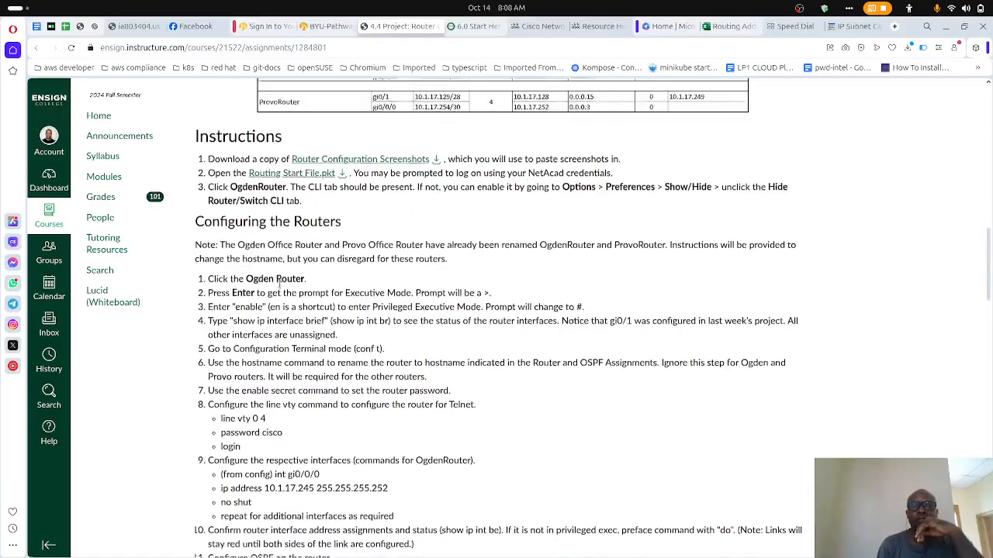
pyautogui.scroll(-1, 279, 284)
# - Check the Ogden Router's CLI session in Packet Tracer and return to the assignment page
pyautogui.moveTo(587, 552)
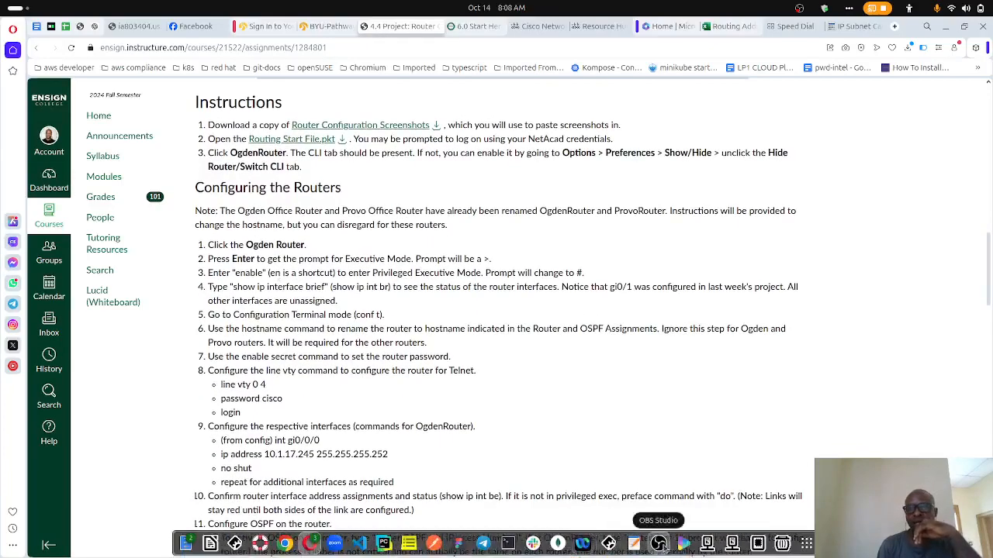
pyautogui.click(609, 543)
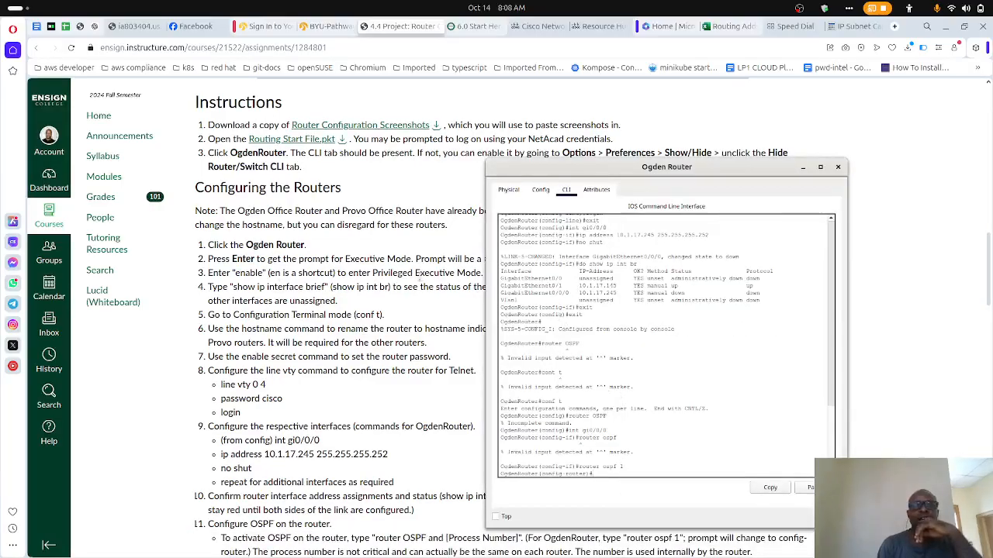
pyautogui.click(423, 277)
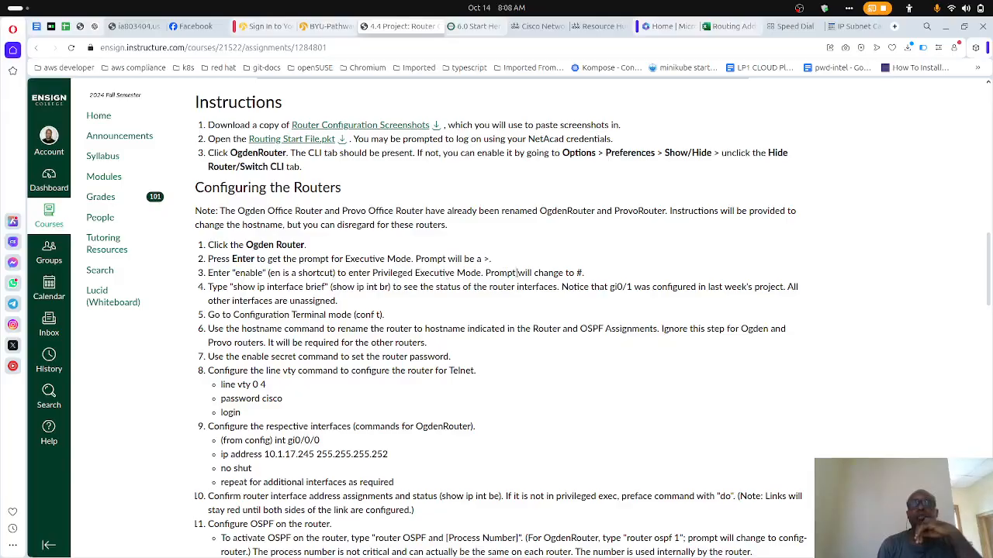
# - Highlight the # prompt in step 3 and the show ip interface brief command with its short form in step 4
pyautogui.moveTo(587, 275); pyautogui.dragTo(574, 273)
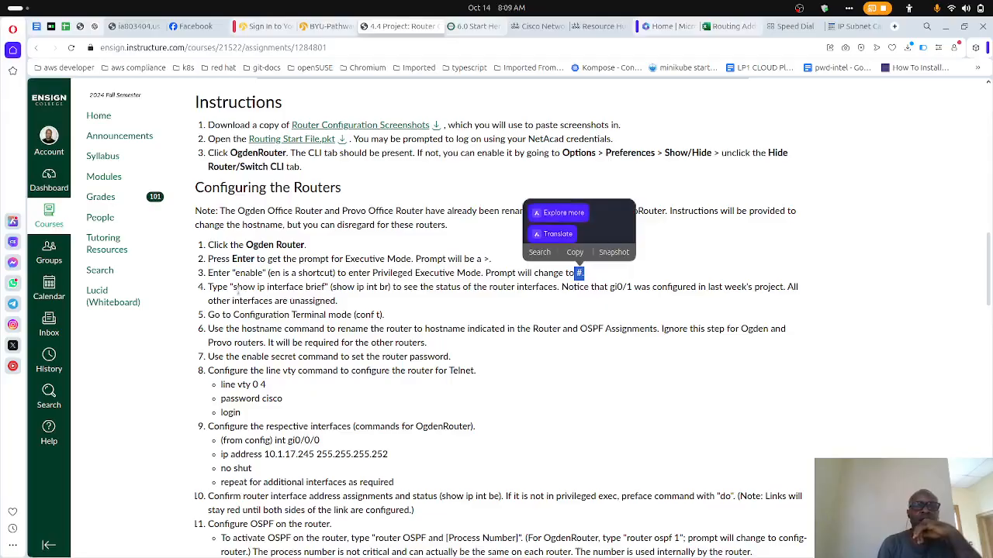
pyautogui.moveTo(233, 288); pyautogui.dragTo(326, 288)
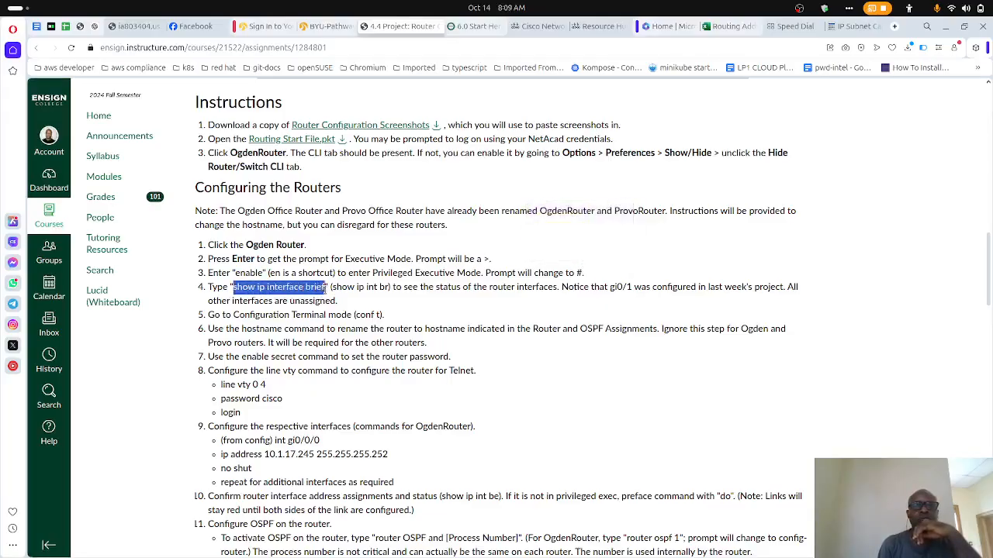
pyautogui.click(334, 288)
pyautogui.moveTo(334, 288); pyautogui.dragTo(392, 288)
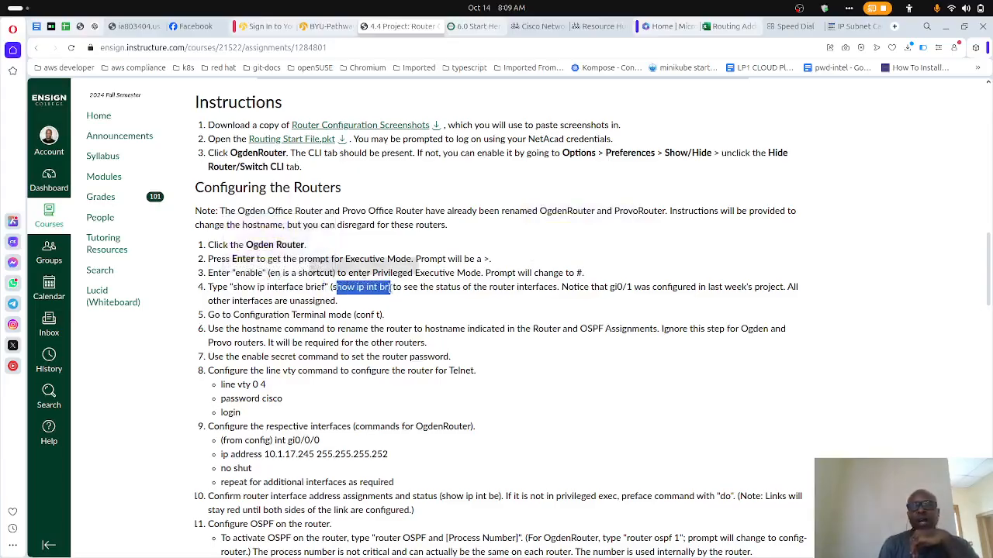
# - Switch to the Ogden Router CLI in Packet Tracer and compare its interface tables, highlighting the GigabitEthernet0/0/0 entry in the earlier one
pyautogui.moveTo(601, 556)
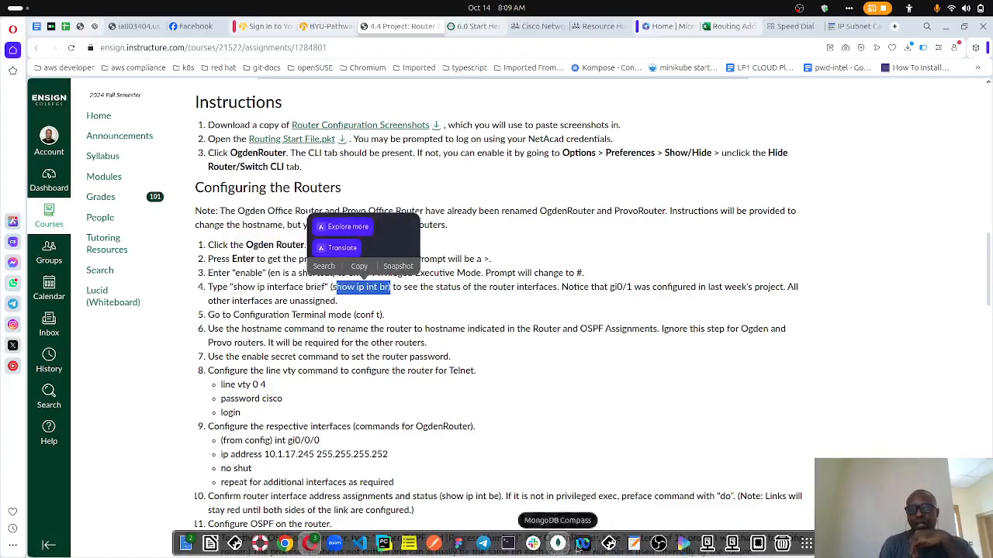
pyautogui.click(608, 545)
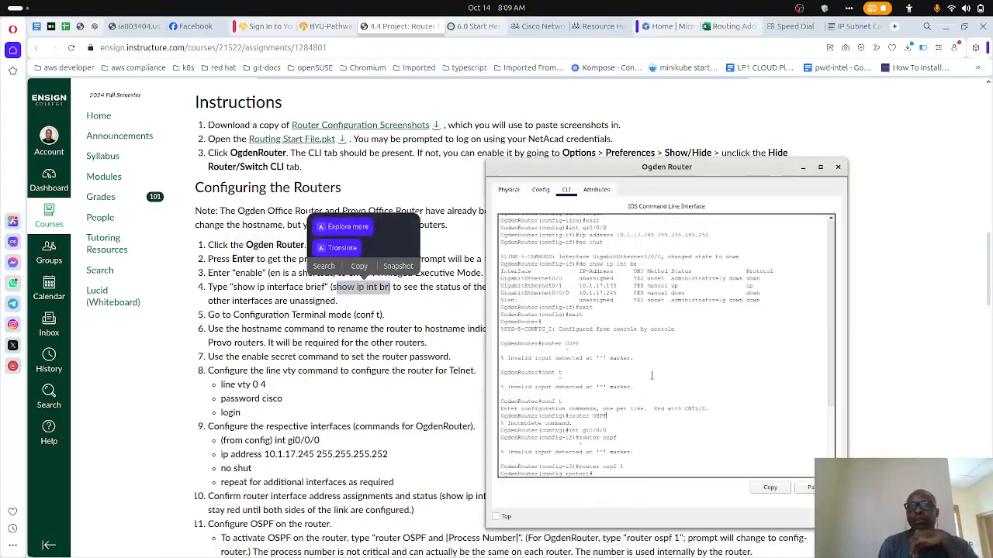
pyautogui.moveTo(764, 301); pyautogui.dragTo(498, 273)
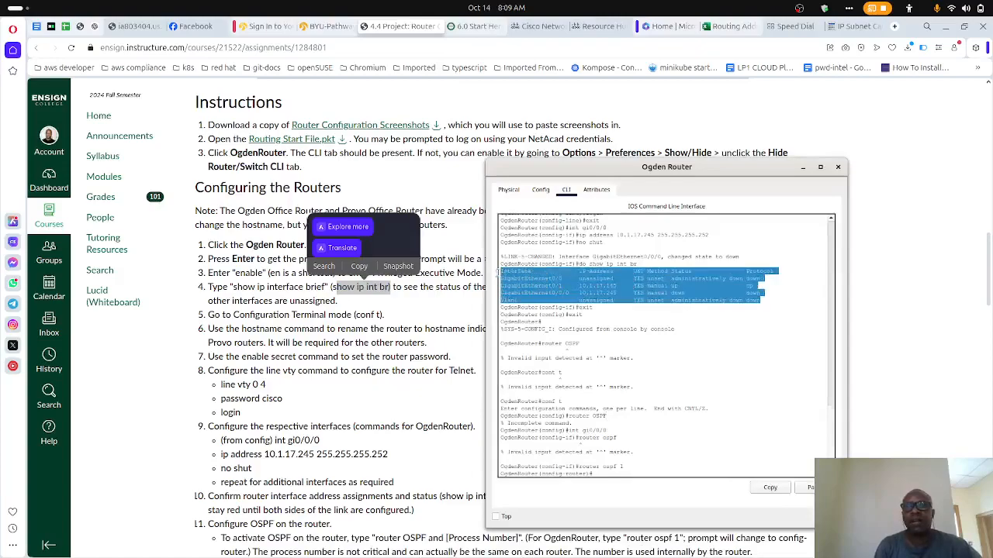
pyautogui.click(512, 277)
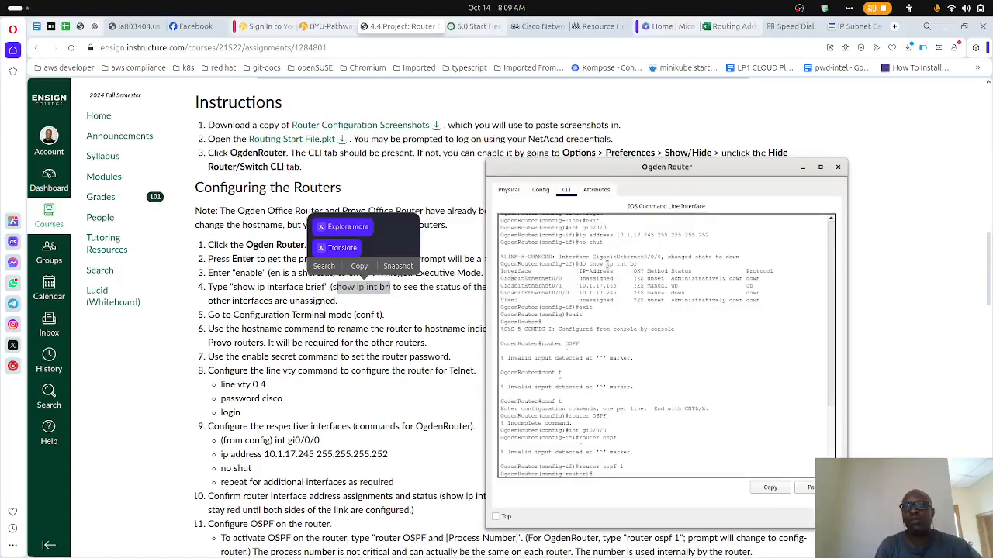
pyautogui.scroll(10, 622, 249)
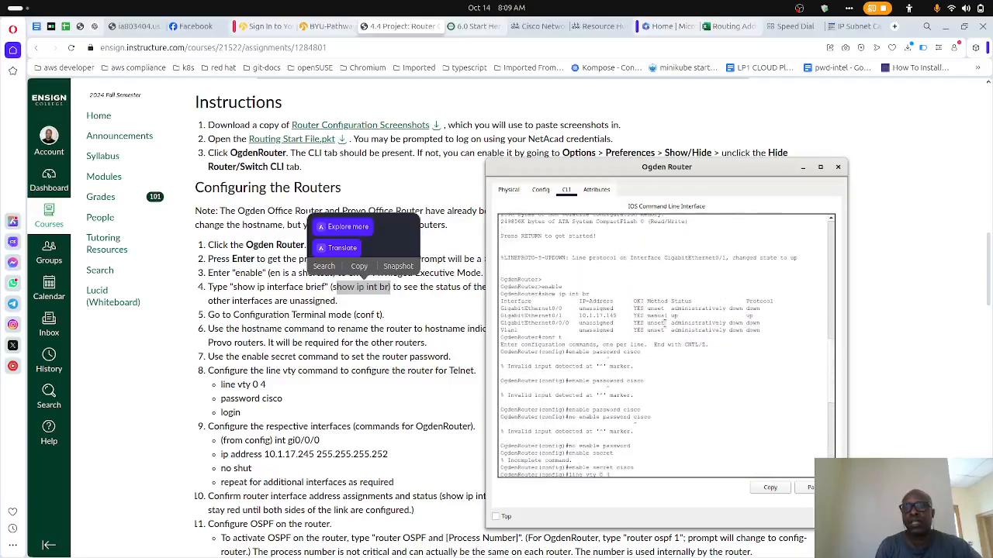
pyautogui.moveTo(500, 316)
pyautogui.mouseDown()
pyautogui.moveTo(620, 316)
pyautogui.moveTo(497, 325)
pyautogui.mouseUp()
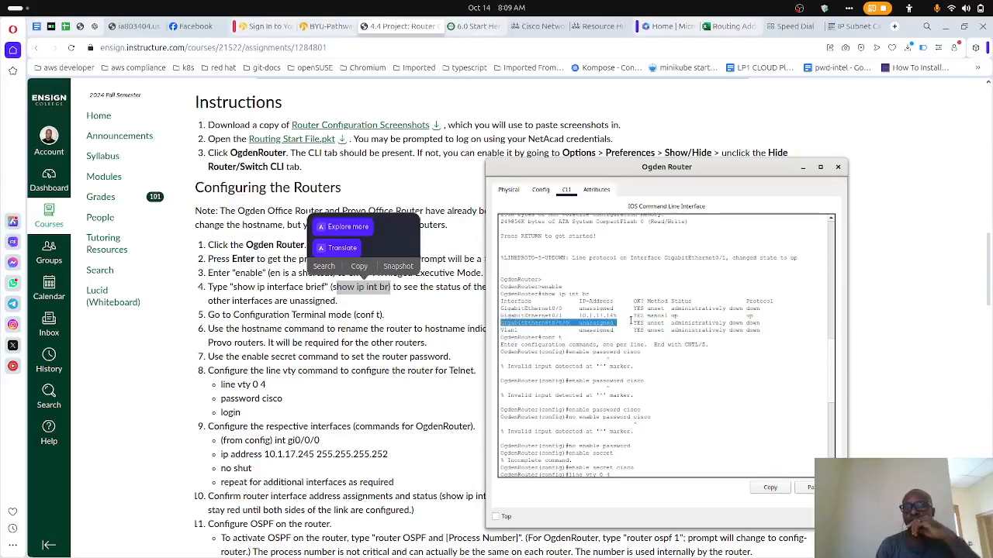
pyautogui.scroll(-2, 627, 358)
pyautogui.scroll(-3, 627, 357)
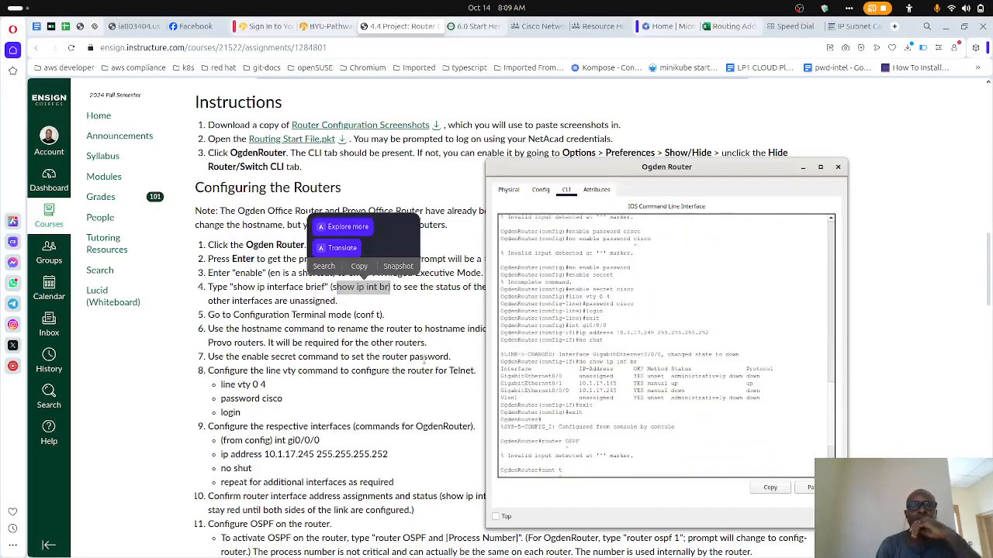
# - Return to the assignment page and highlight the conf t command in step 5
pyautogui.click(421, 357)
pyautogui.scroll(-3, 421, 357)
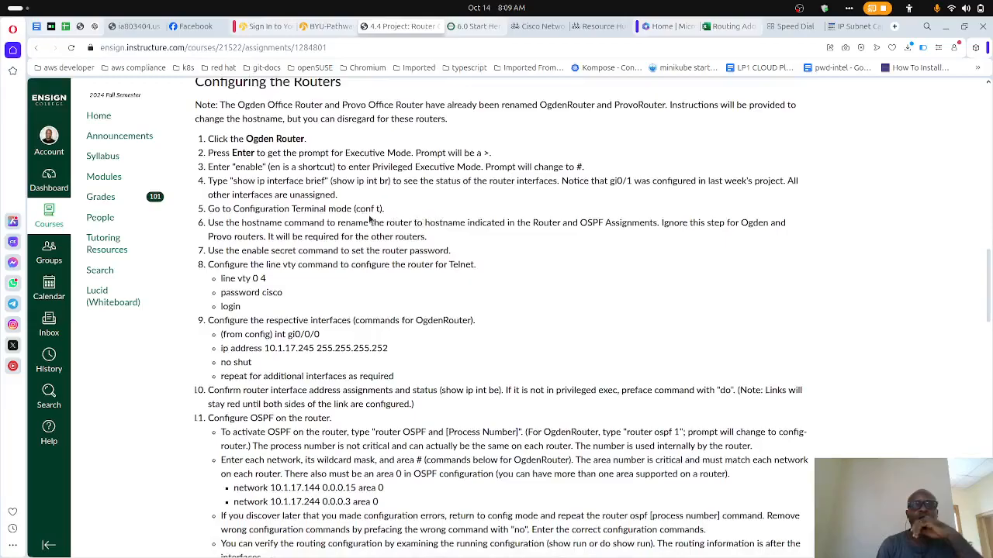
pyautogui.moveTo(355, 209); pyautogui.dragTo(380, 210)
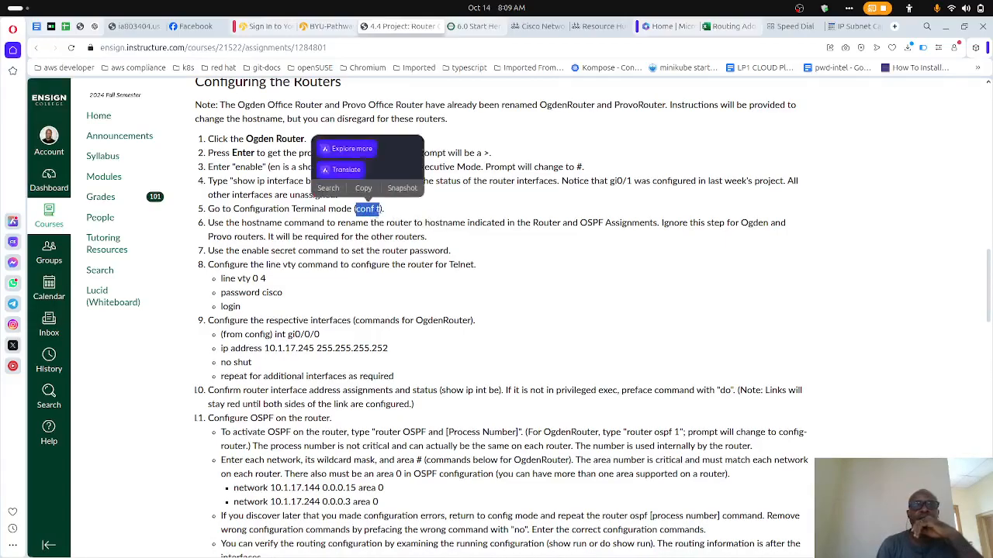
pyautogui.click(351, 263)
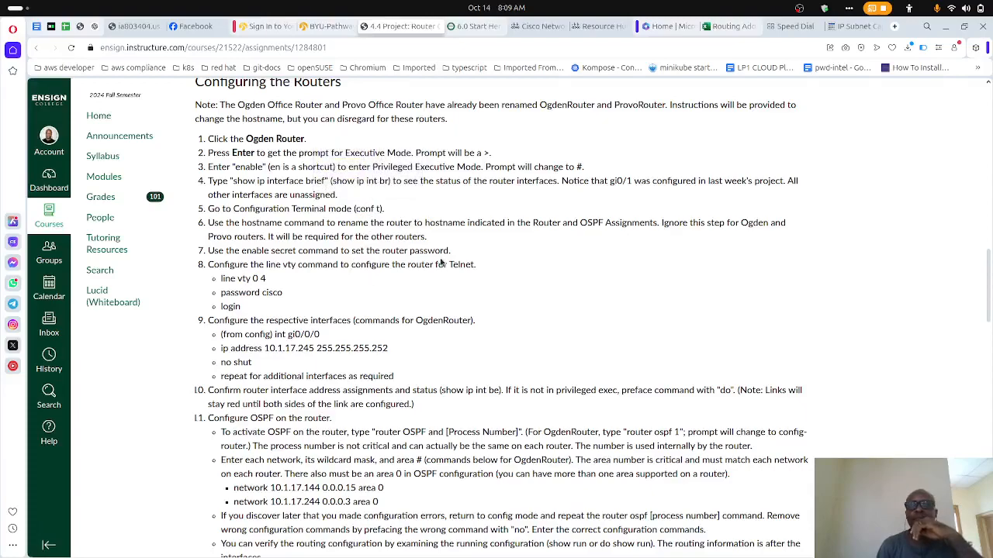
# - Examine step 6 of the router instructions, highlighting the hostname command
pyautogui.scroll(1, 442, 263)
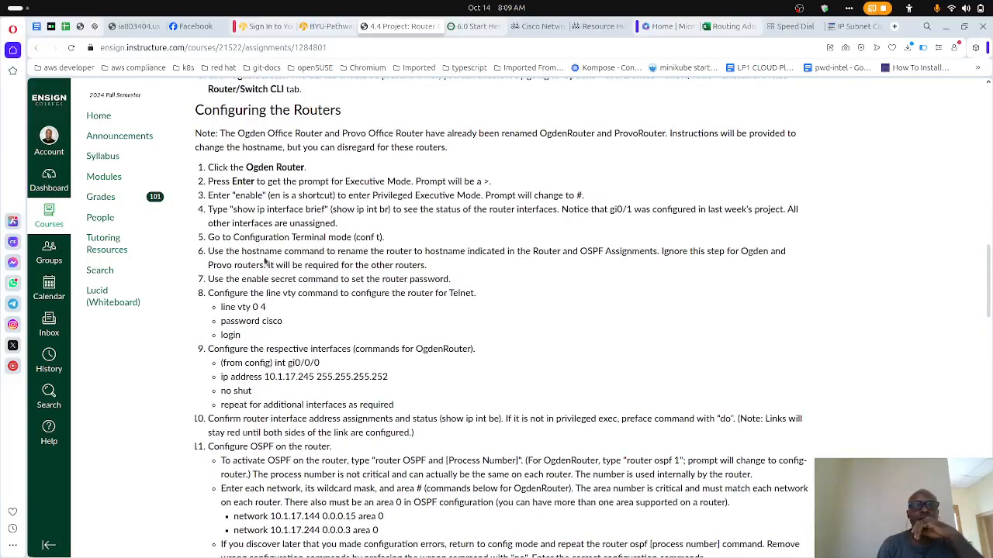
pyautogui.doubleClick(261, 252)
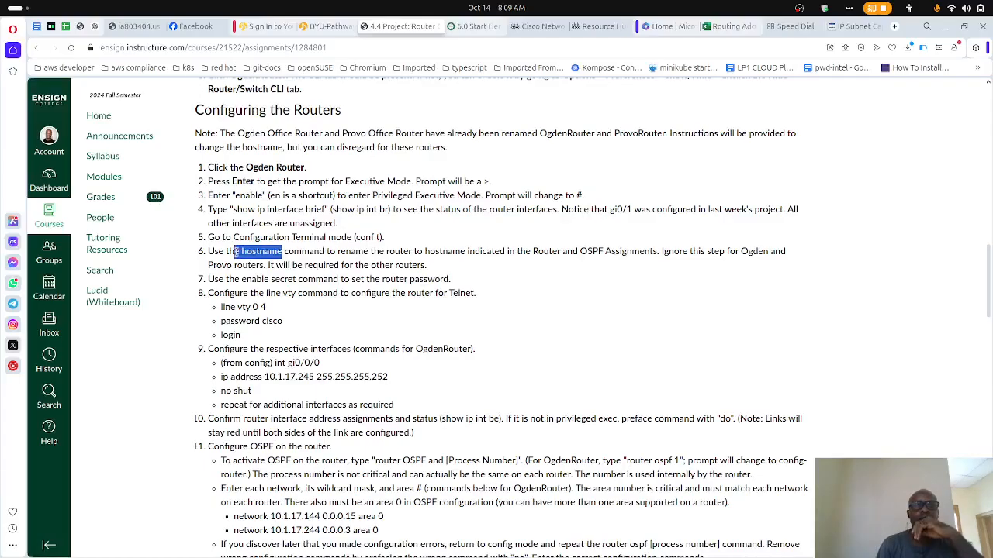
pyautogui.click(323, 263)
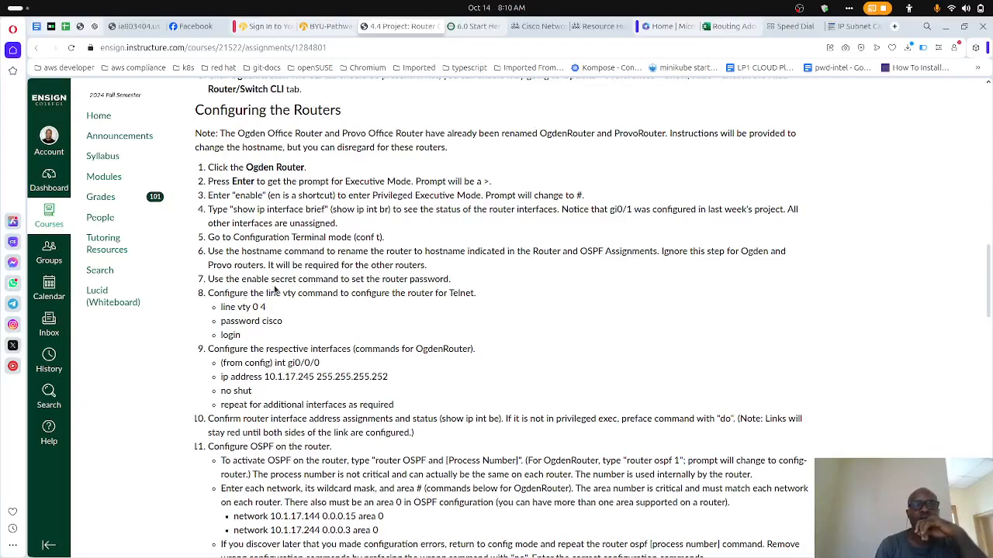
# - Highlight the enable secret command in step 7 and the line vty 0 4 command in step 8
pyautogui.moveTo(245, 280); pyautogui.dragTo(296, 291)
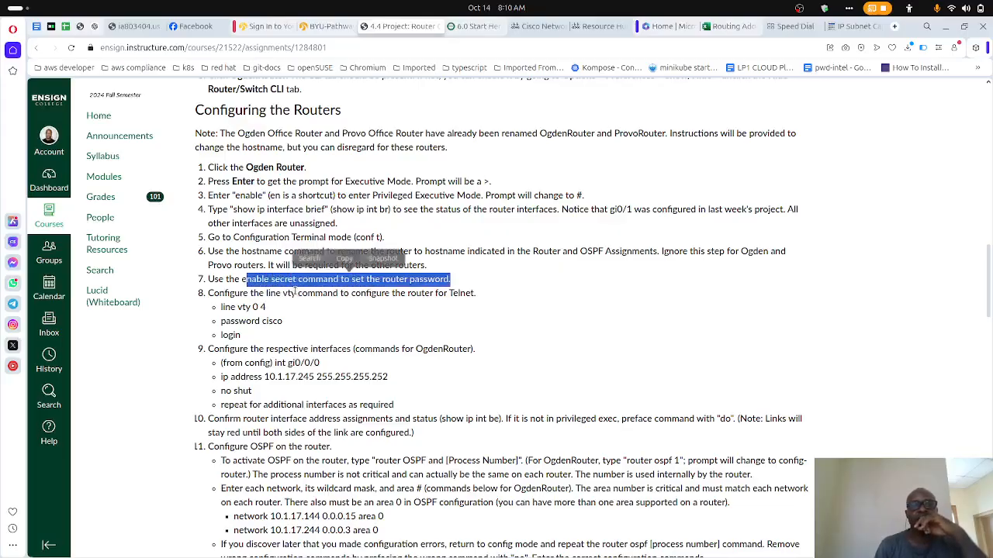
pyautogui.click(317, 297)
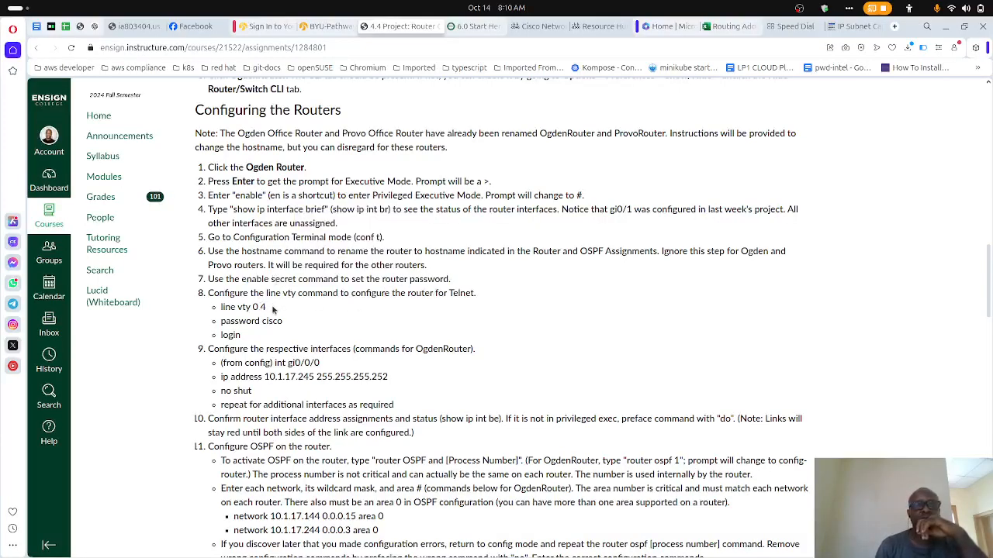
pyautogui.moveTo(267, 310); pyautogui.dragTo(223, 307)
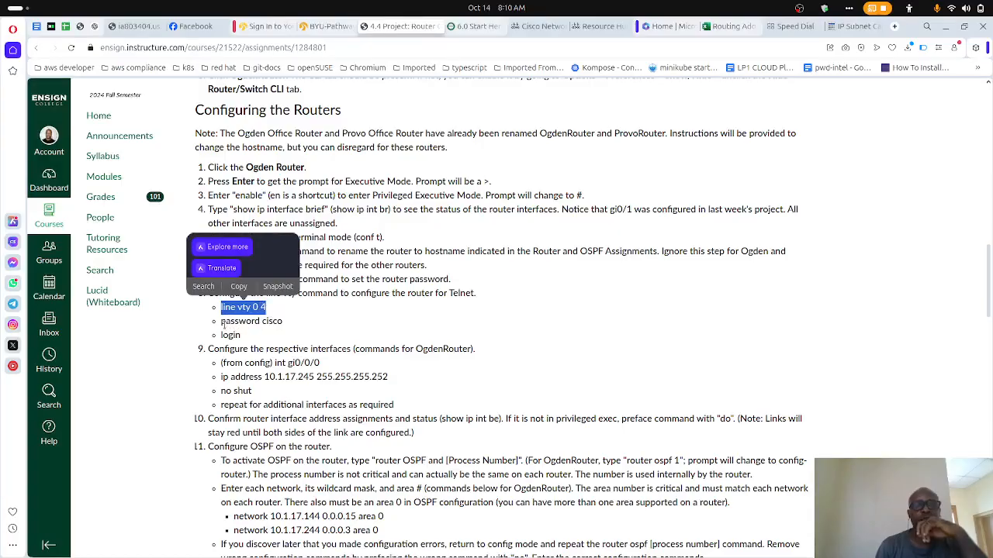
pyautogui.click(278, 339)
# - Look up the router prefix lengths in the assignments table and compare them with the IP Subnet Calculator's list of subnet masks
pyautogui.scroll(-3, 239, 350)
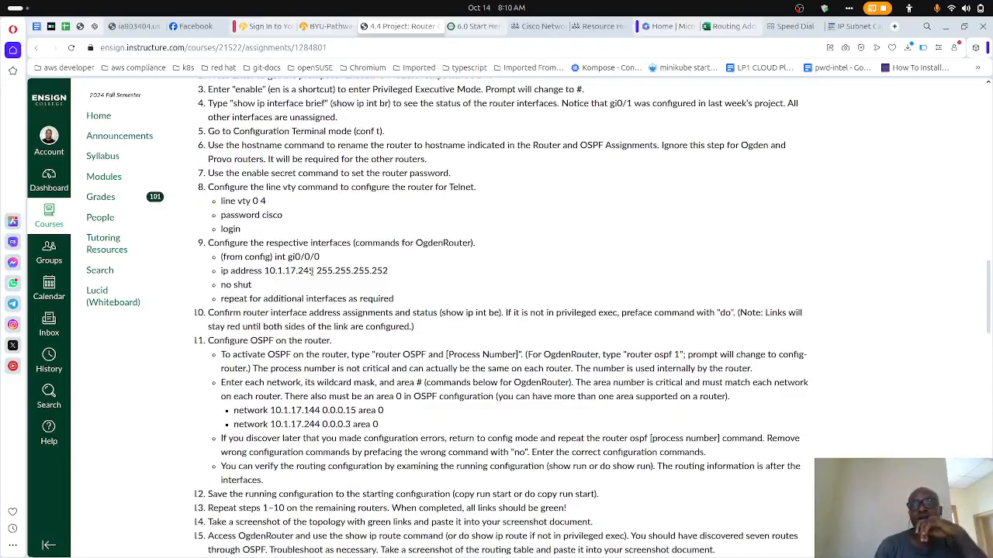
pyautogui.scroll(12, 404, 262)
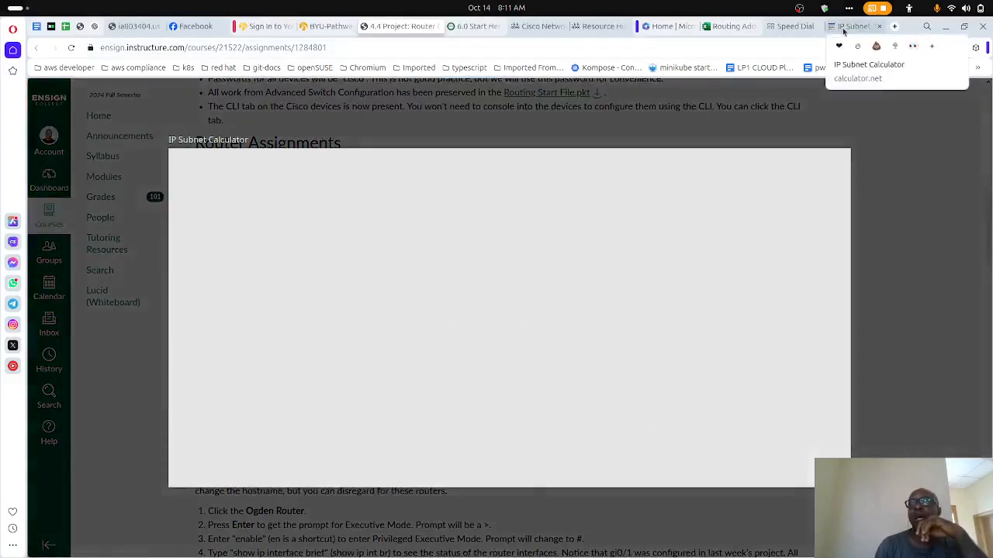
pyautogui.click(843, 31)
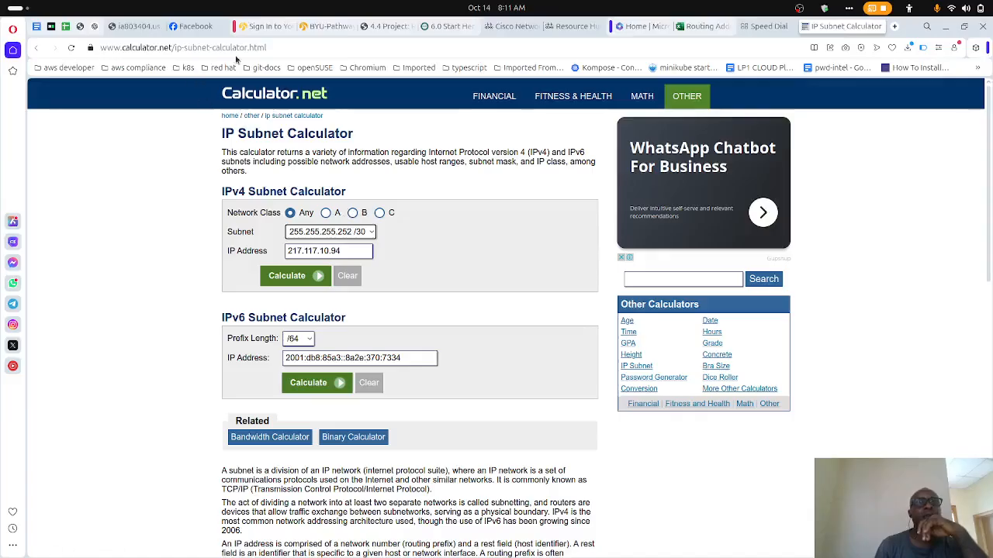
pyautogui.click(370, 232)
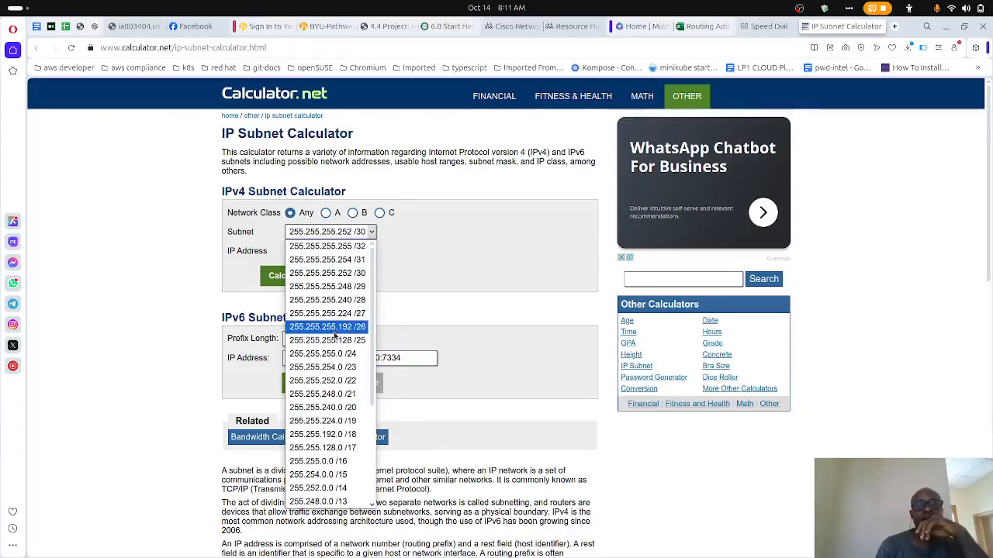
pyautogui.scroll(-5, 335, 334)
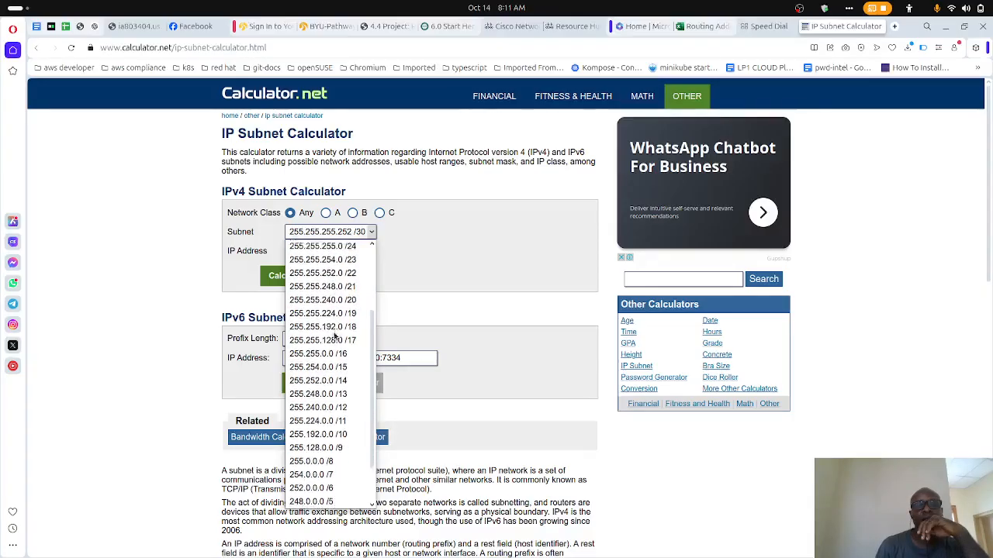
pyautogui.scroll(5, 335, 334)
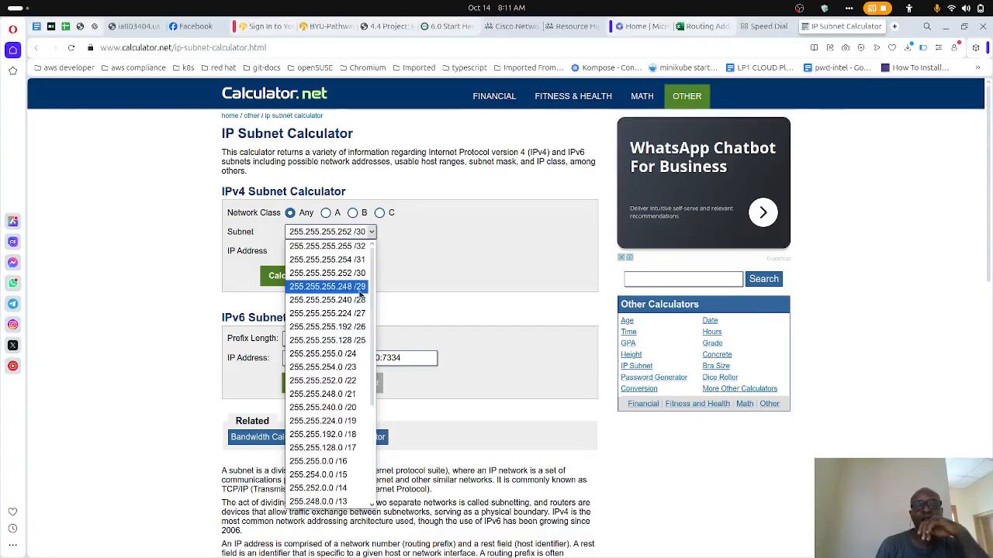
pyautogui.click(176, 297)
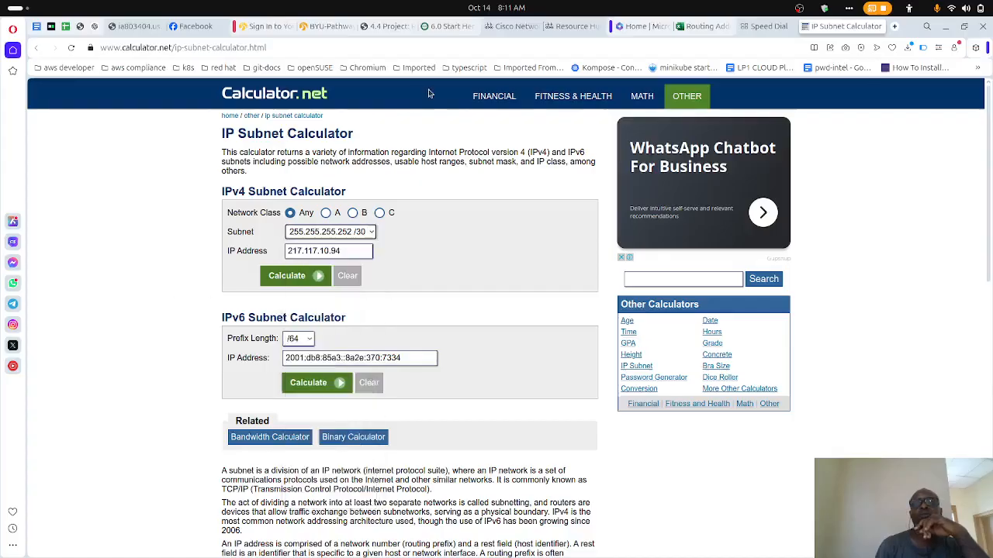
# - Return to the assignment page and highlight the instruction in step 9 to repeat the configuration for additional interfaces
pyautogui.click(384, 27)
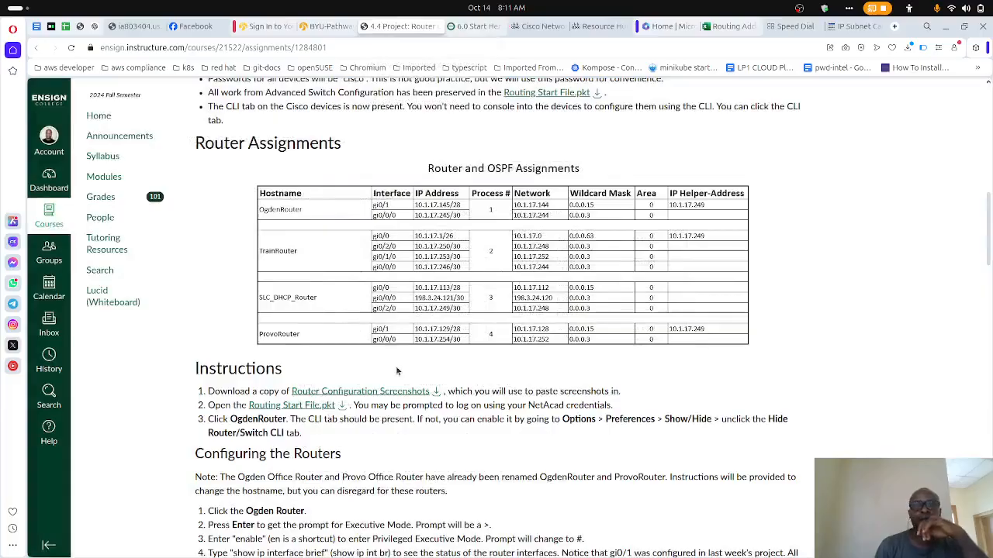
pyautogui.scroll(-10, 398, 371)
pyautogui.scroll(3, 395, 371)
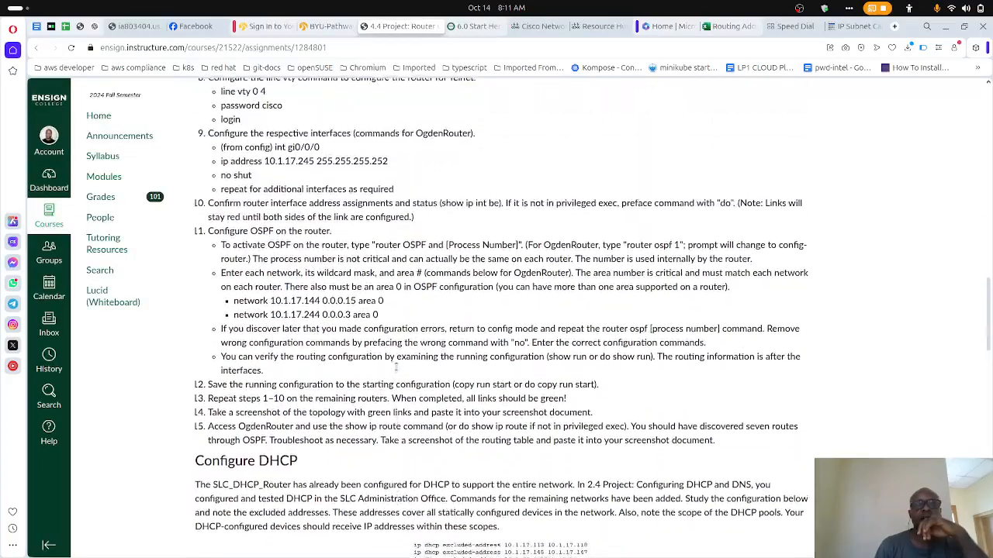
pyautogui.scroll(1, 395, 365)
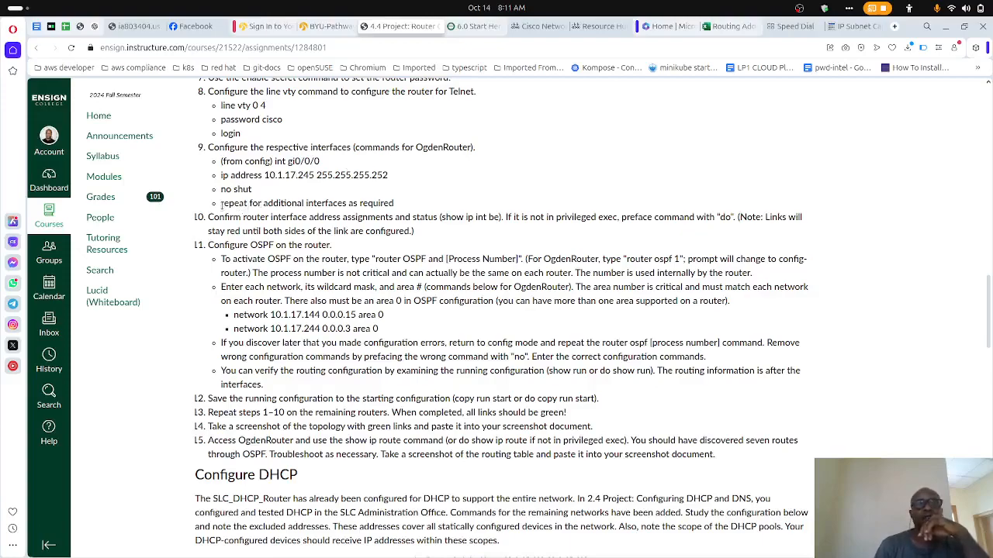
pyautogui.moveTo(223, 202); pyautogui.dragTo(398, 210)
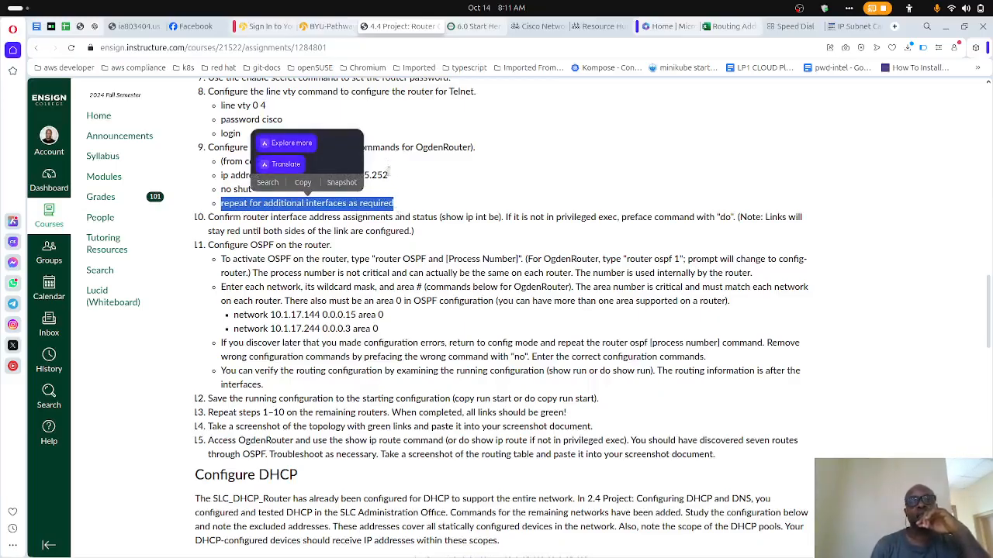
pyautogui.click(389, 180)
# - Examine the OSPF network commands in step 11 and compare them with the OgdenRouter rows of the Router and OSPF Assignments table
pyautogui.scroll(10, 390, 180)
pyautogui.scroll(-3, 390, 180)
pyautogui.scroll(-7, 391, 238)
pyautogui.scroll(2, 392, 238)
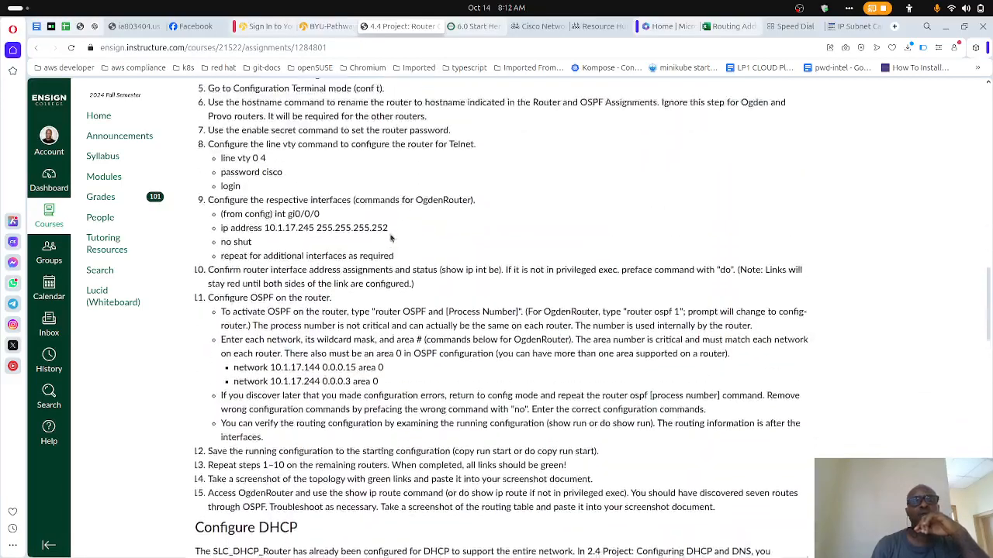
pyautogui.scroll(-1, 392, 238)
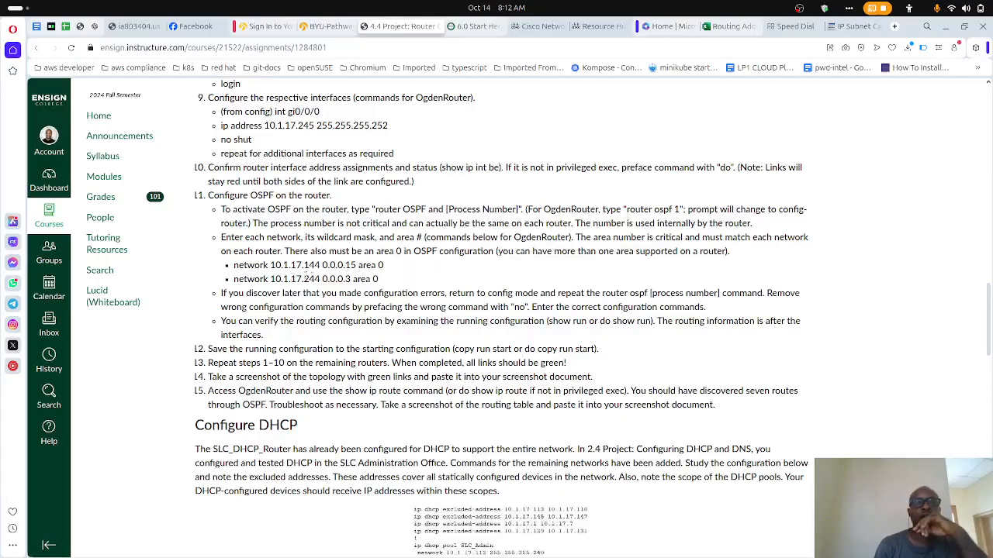
pyautogui.scroll(8, 314, 277)
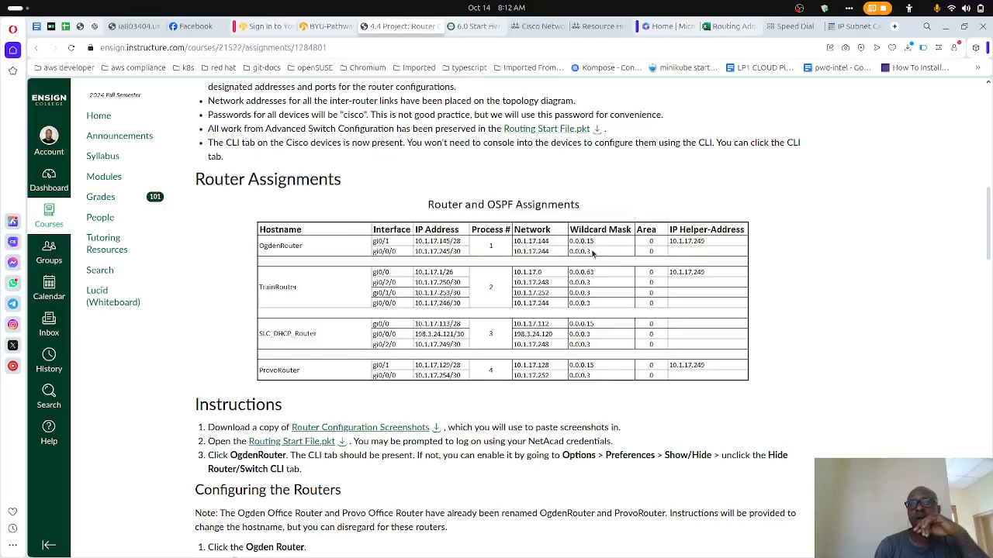
pyautogui.scroll(-15, 503, 302)
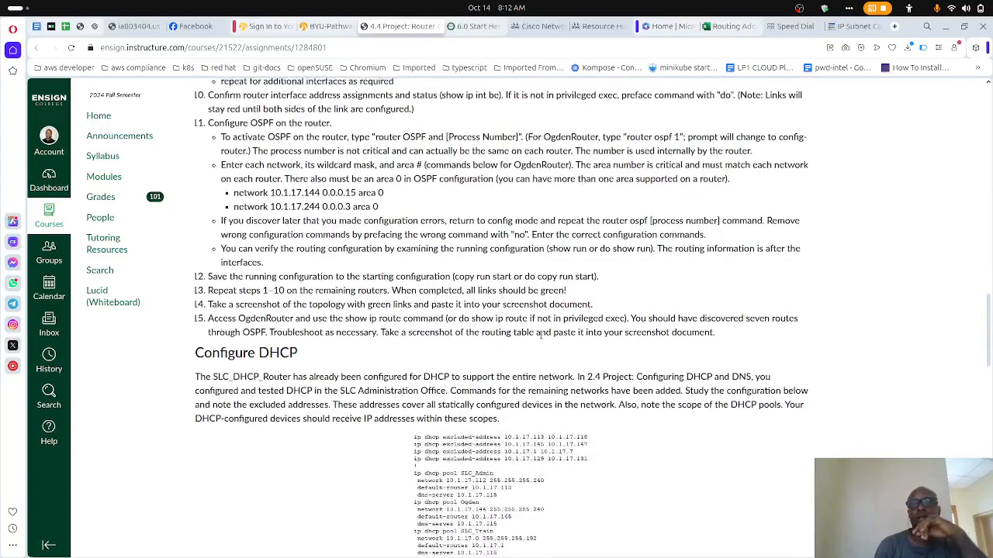
# - Bring up the Ogden Router CLI from Packet Tracer over the assignment page and review the instructions down to step 11's network commands
pyautogui.moveTo(882, 555)
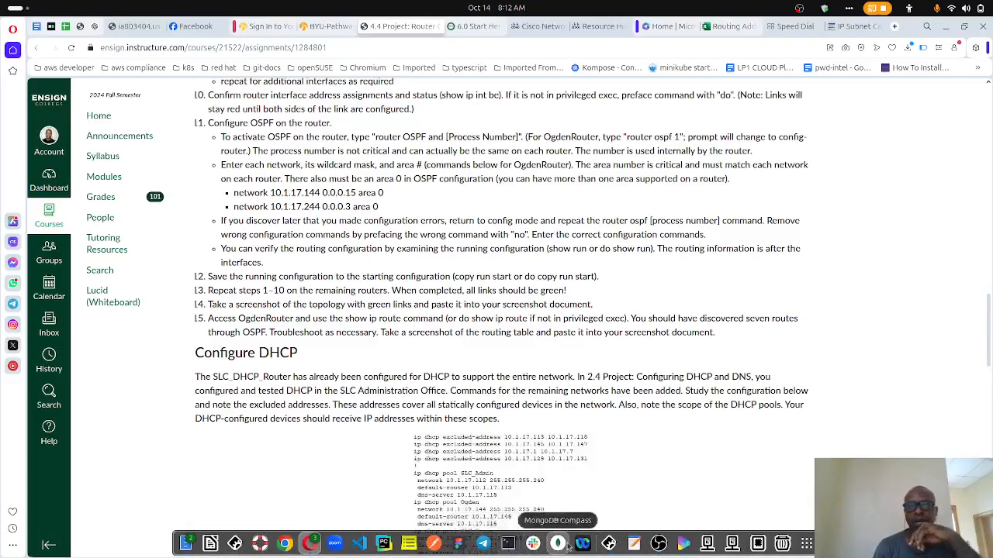
pyautogui.click(609, 543)
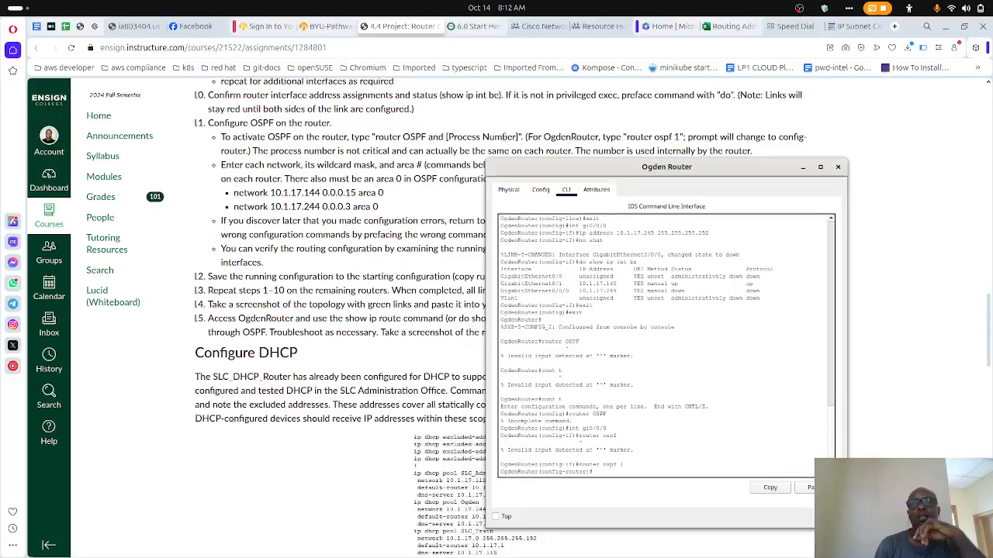
pyautogui.scroll(10, 425, 177)
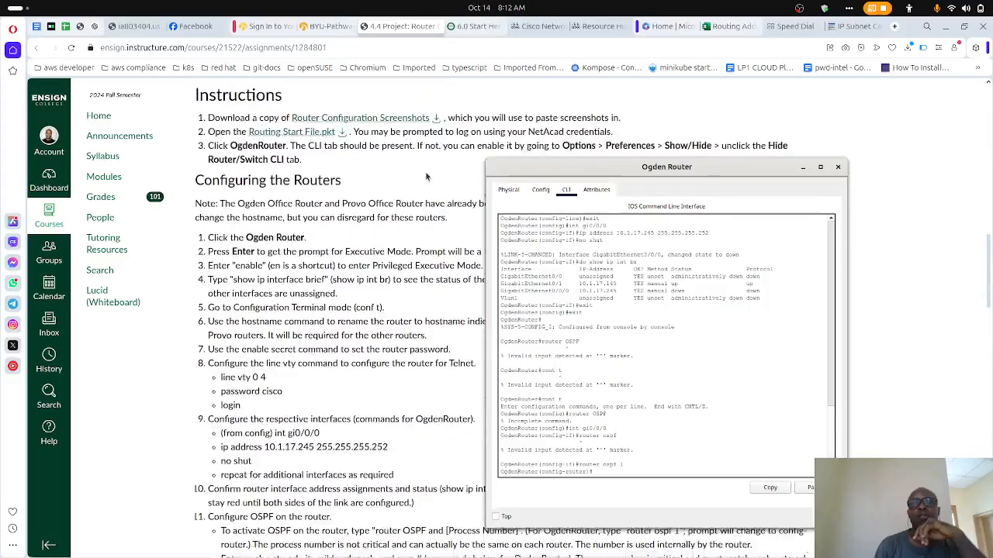
pyautogui.scroll(-1, 491, 124)
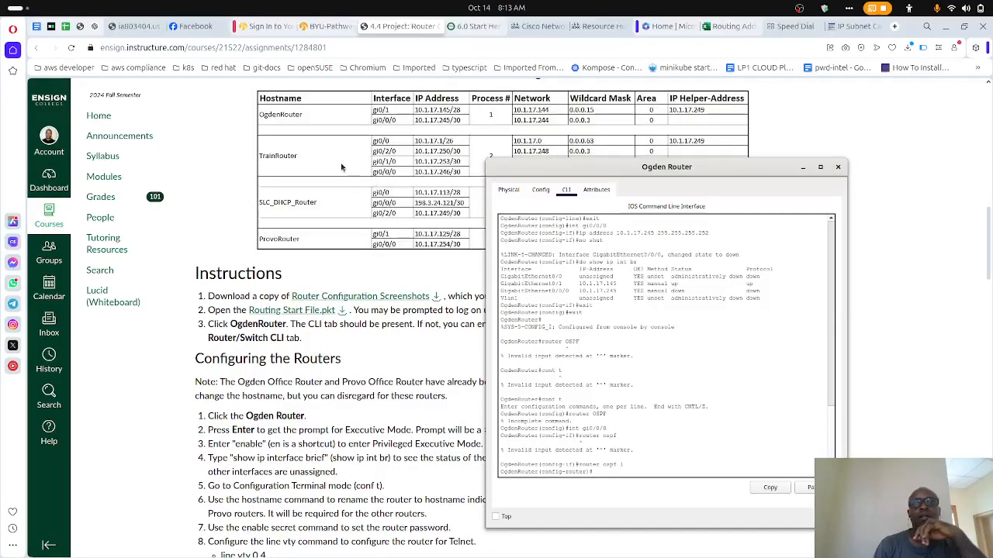
pyautogui.scroll(-1, 341, 167)
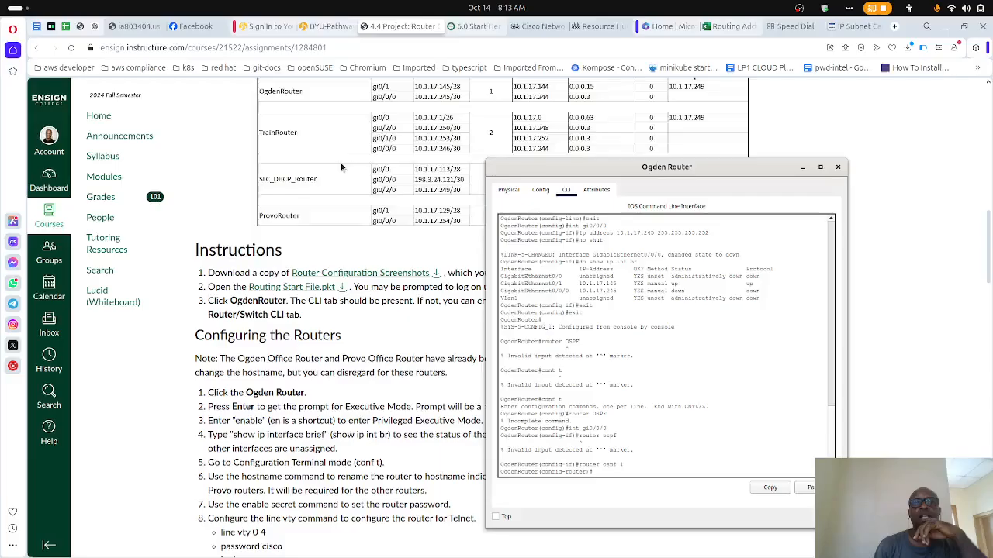
pyautogui.scroll(-1, 341, 167)
pyautogui.scroll(-1, 341, 167)
pyautogui.scroll(3, 342, 166)
pyautogui.scroll(-10, 341, 167)
pyautogui.scroll(-3, 341, 167)
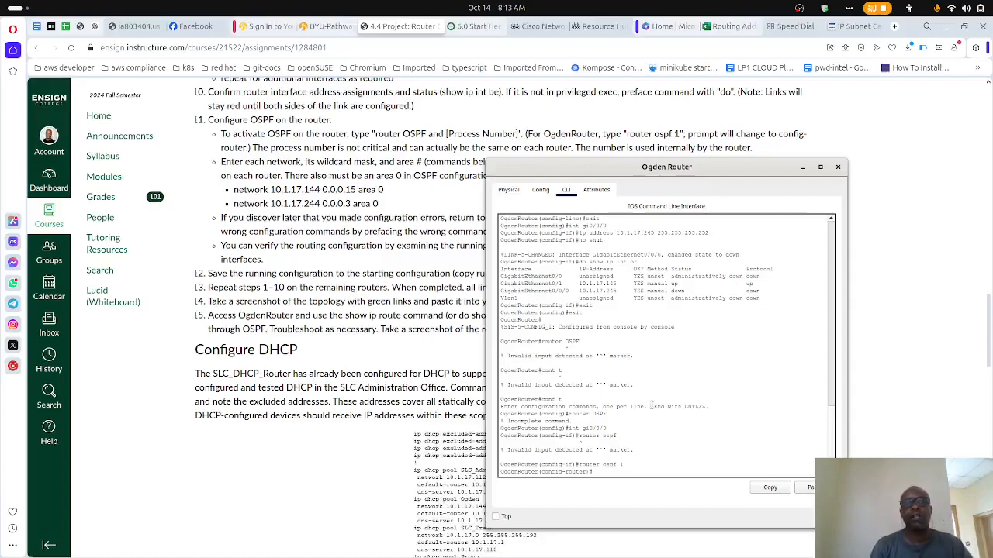
# - Copy the first network command from step 11 and run network 10.1.17.144 0.0.0.15 area 0 in the Ogden Router CLI
pyautogui.moveTo(388, 191); pyautogui.dragTo(235, 189)
pyautogui.hotkey('ctrl', 'c')
pyautogui.hotkey('alt', 'Tab')
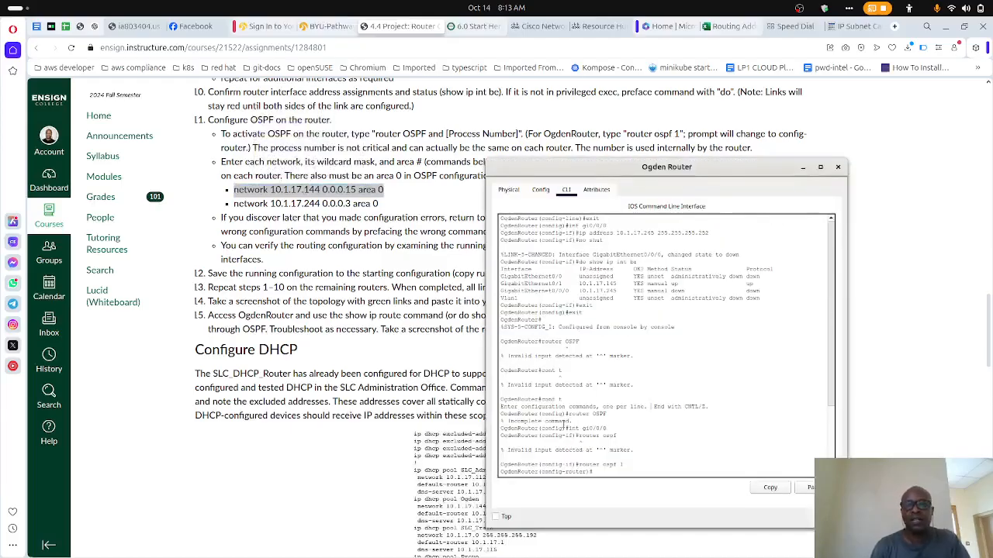
pyautogui.rightClick(636, 423)
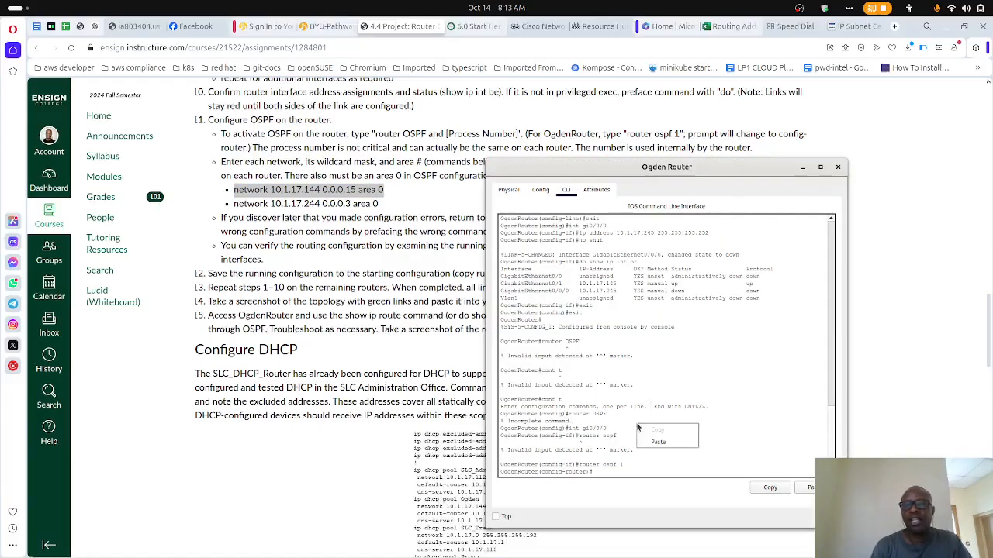
pyautogui.click(644, 439)
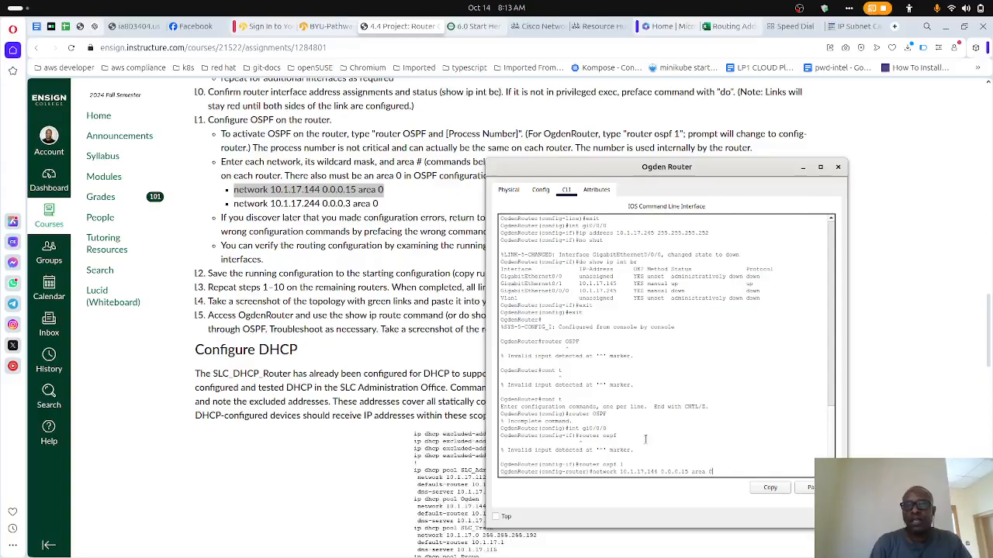
pyautogui.press('Return')
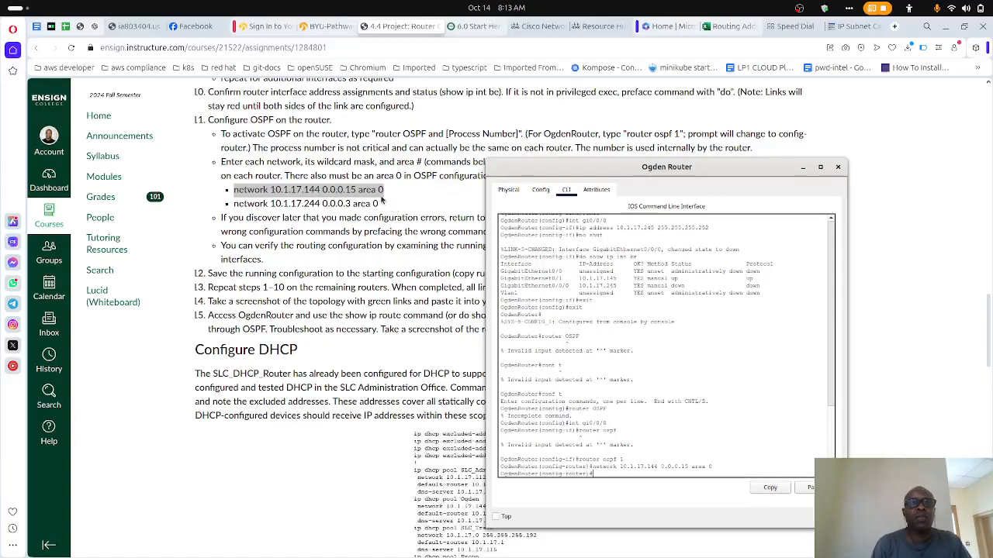
# - Copy the second network command from step 11 and run network 10.1.17.244 0.0.0.3 area 0 on the Ogden Router
pyautogui.moveTo(381, 203); pyautogui.dragTo(233, 208)
pyautogui.hotkey('alt', 'Tab')
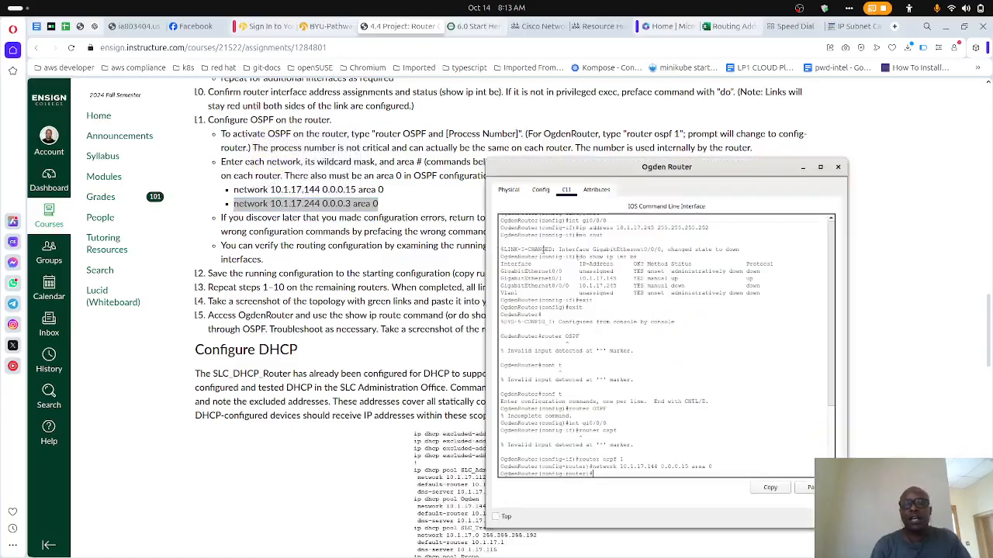
pyautogui.hotkey('ctrl', 'v')
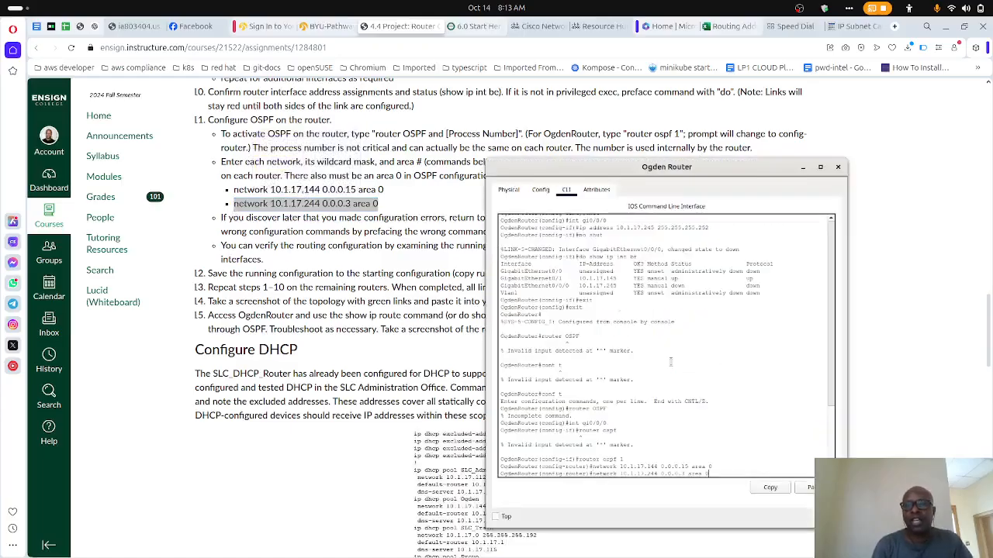
pyautogui.press('Return')
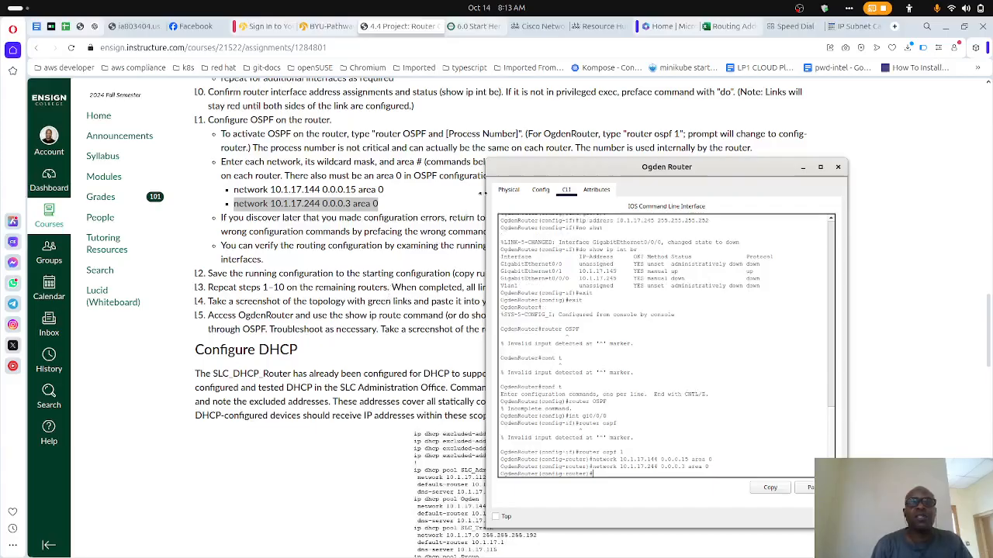
# - Save the Ogden Router's running configuration with do copy run start, accepting the default startup-config destination filename
pyautogui.moveTo(515, 172); pyautogui.dragTo(504, 250)
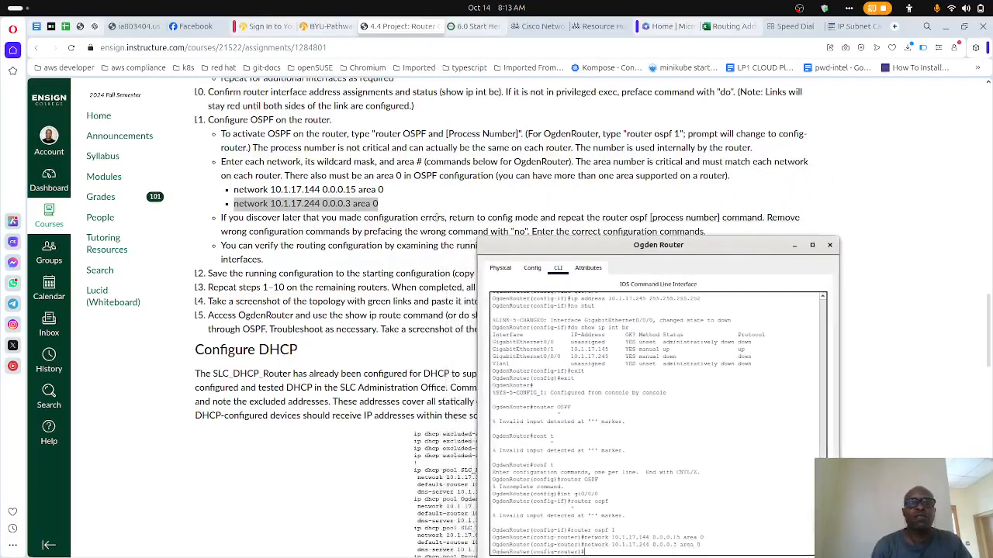
pyautogui.scroll(-2, 436, 220)
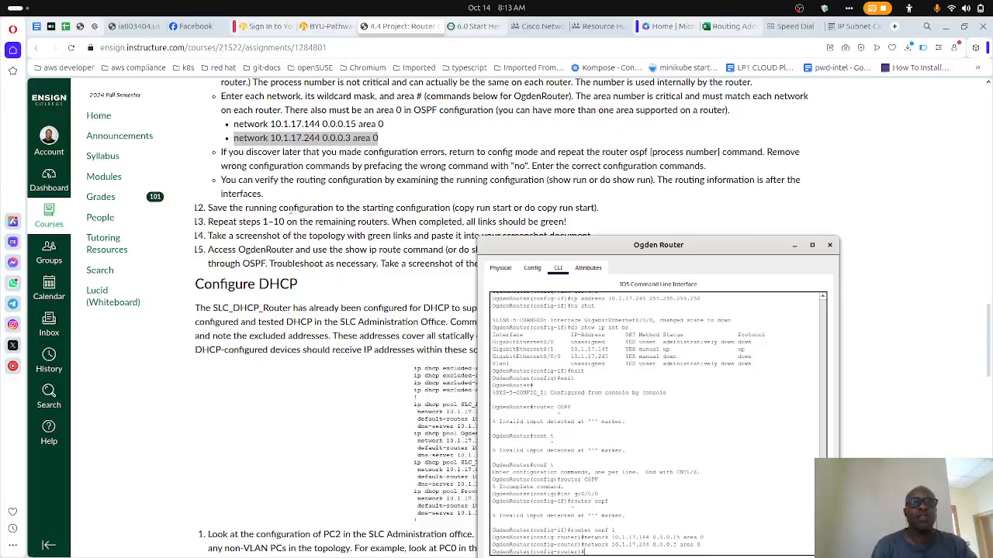
pyautogui.moveTo(530, 247); pyautogui.dragTo(515, 138)
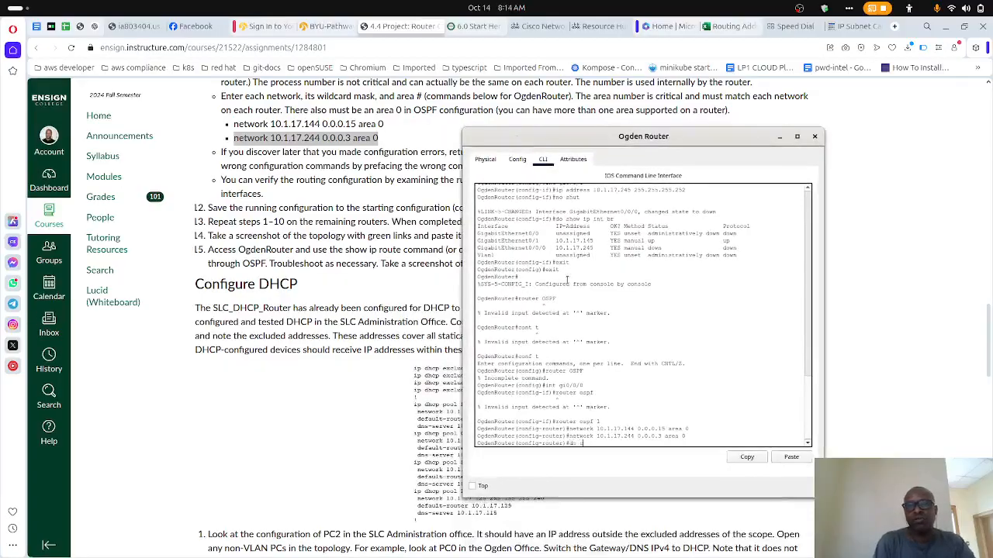
pyautogui.write('n start')
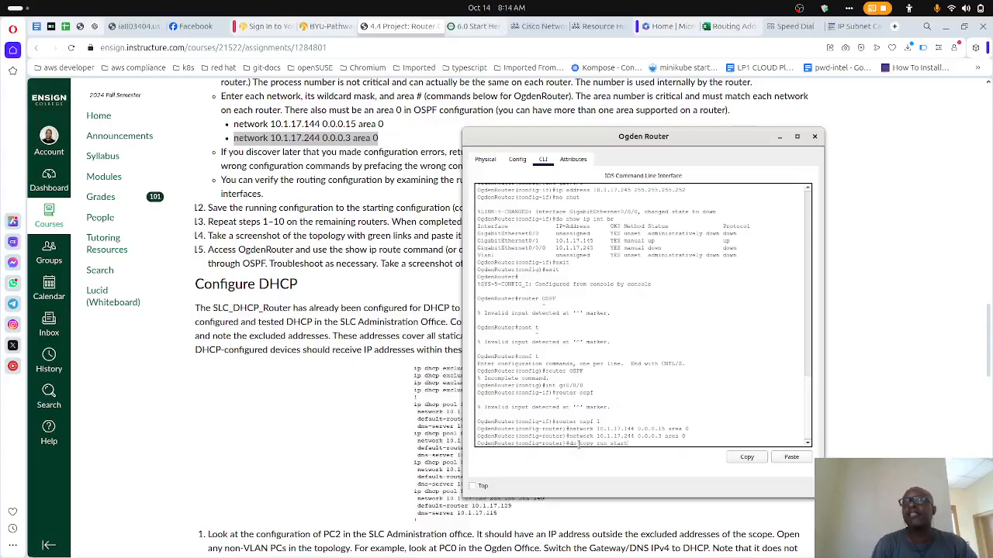
pyautogui.moveTo(577, 444); pyautogui.dragTo(569, 443)
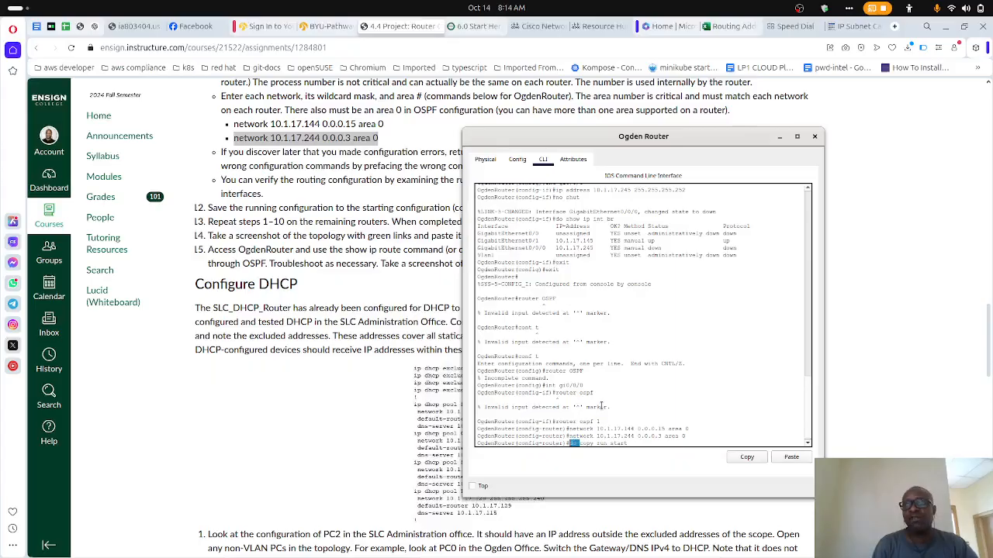
pyautogui.click(601, 406)
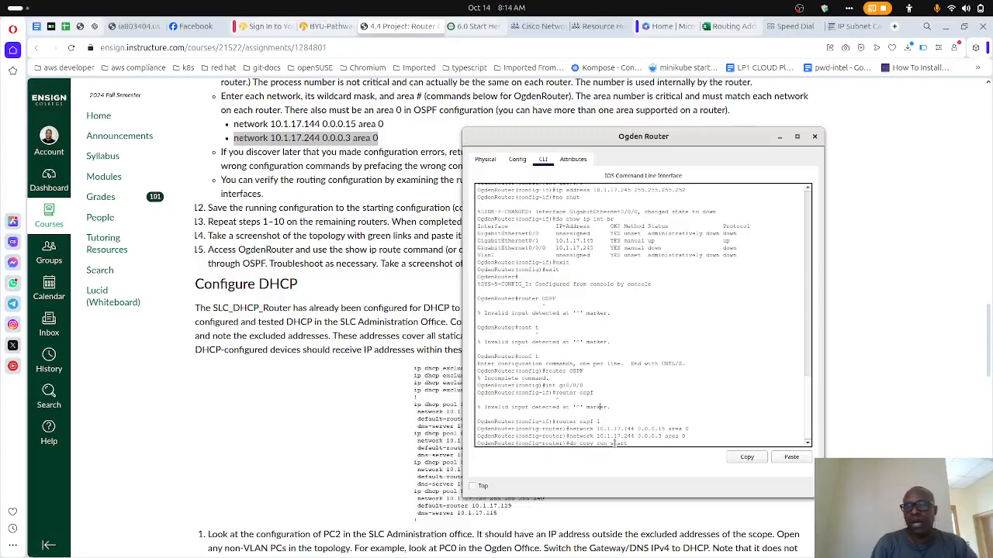
pyautogui.press('Return')
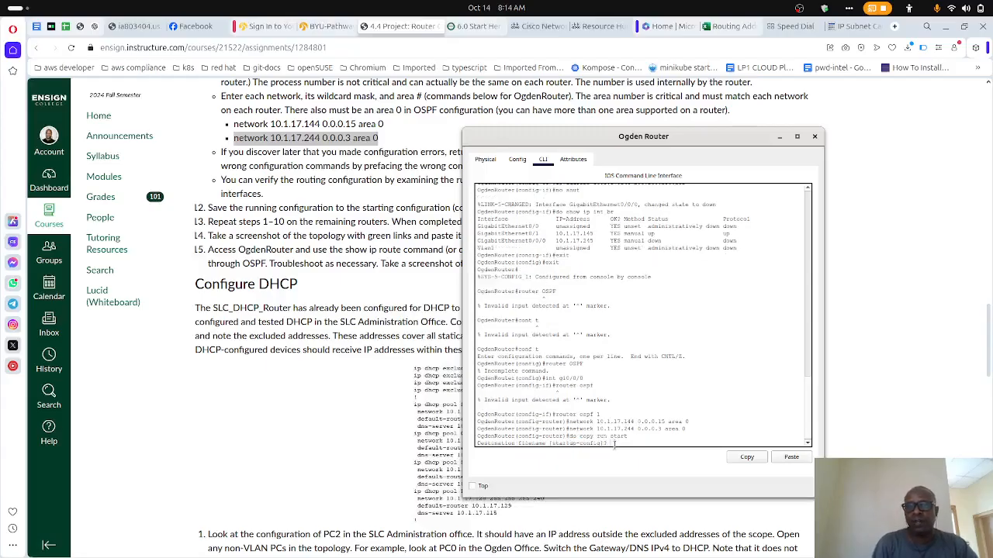
pyautogui.press('Return')
# - Review the assignment's remaining steps and the router assignments table, and close the Ogden Router window
pyautogui.scroll(-3, 298, 320)
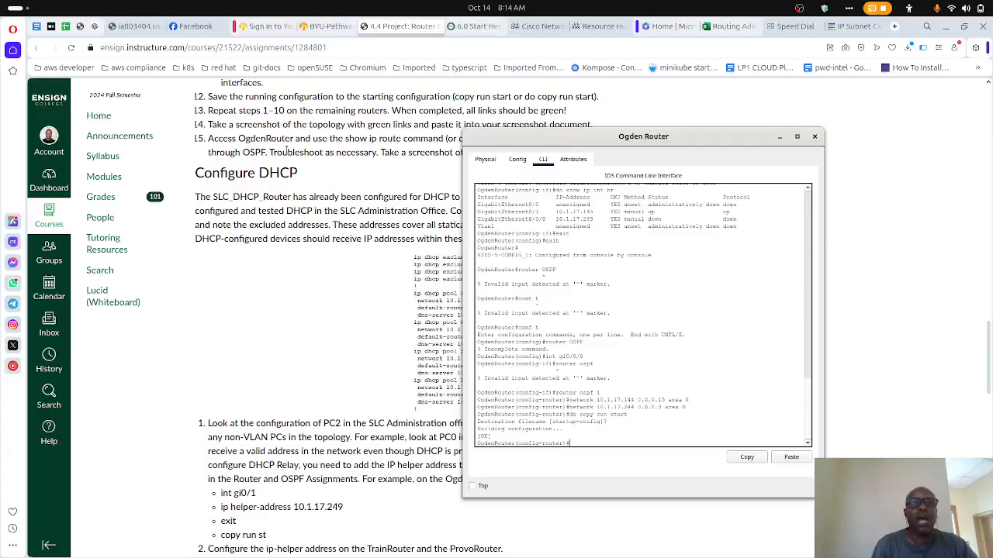
pyautogui.scroll(15, 287, 150)
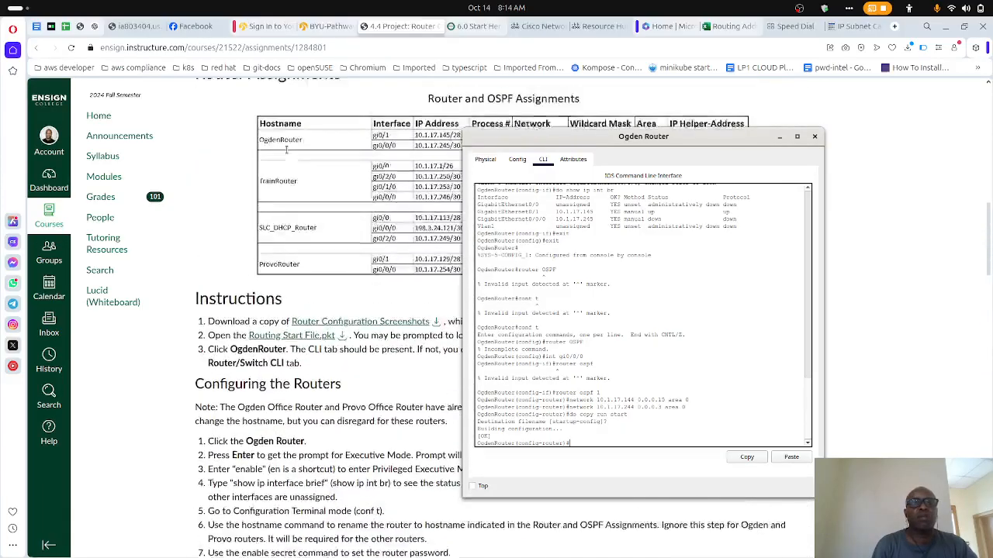
pyautogui.scroll(-3, 286, 149)
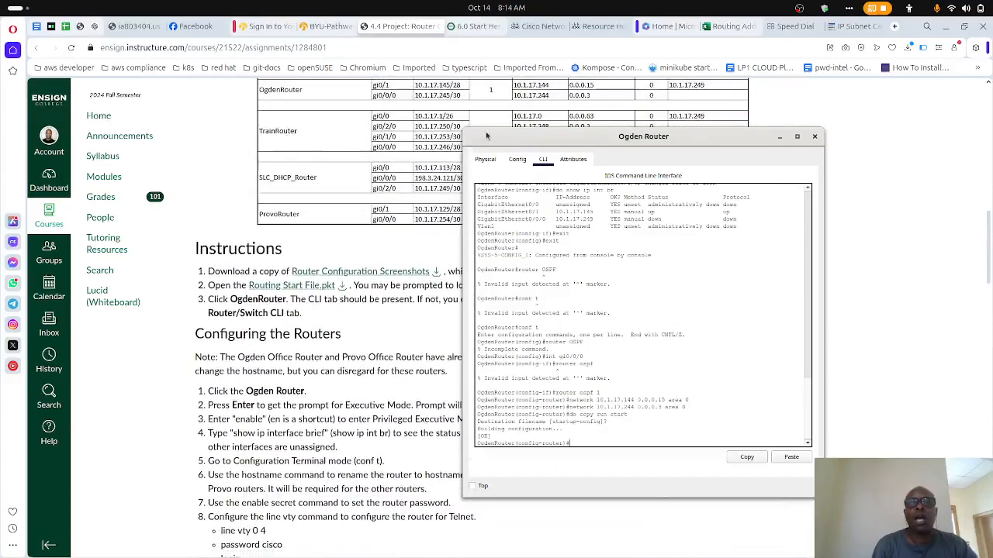
pyautogui.click(814, 136)
# - Switch to Packet Tracer, open the Training Router's CLI, and place it beside the assignment page's router table
pyautogui.moveTo(677, 556)
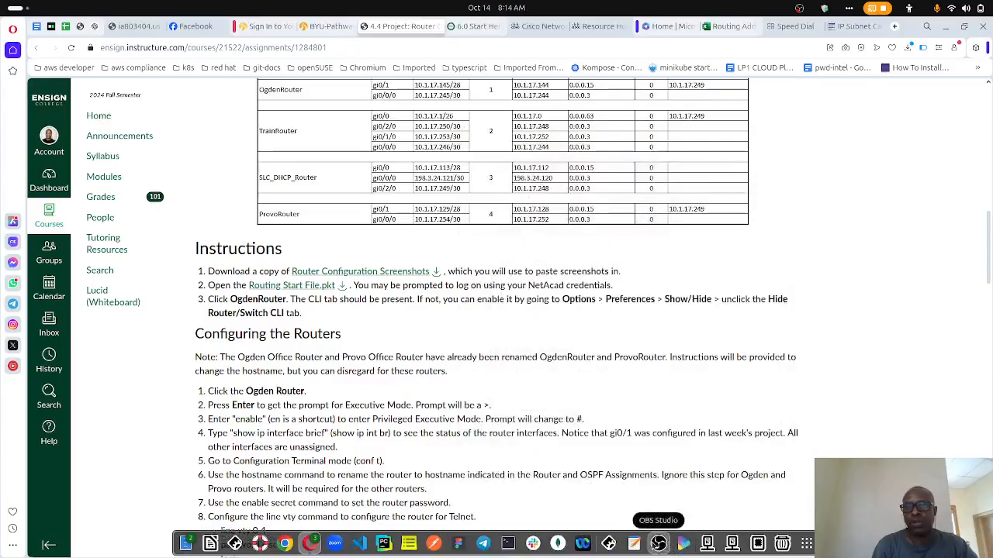
pyautogui.click(610, 545)
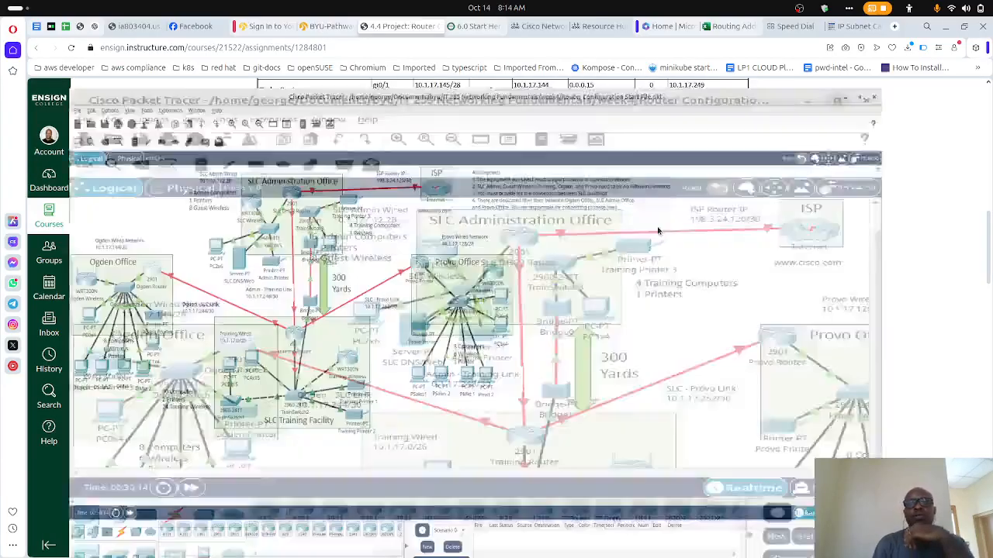
pyautogui.click(656, 226)
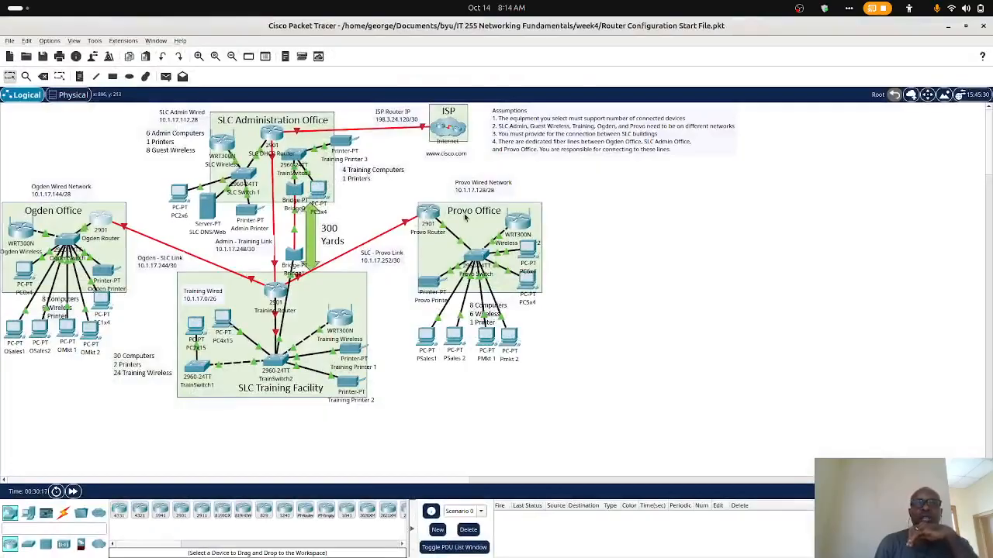
pyautogui.moveTo(419, 552)
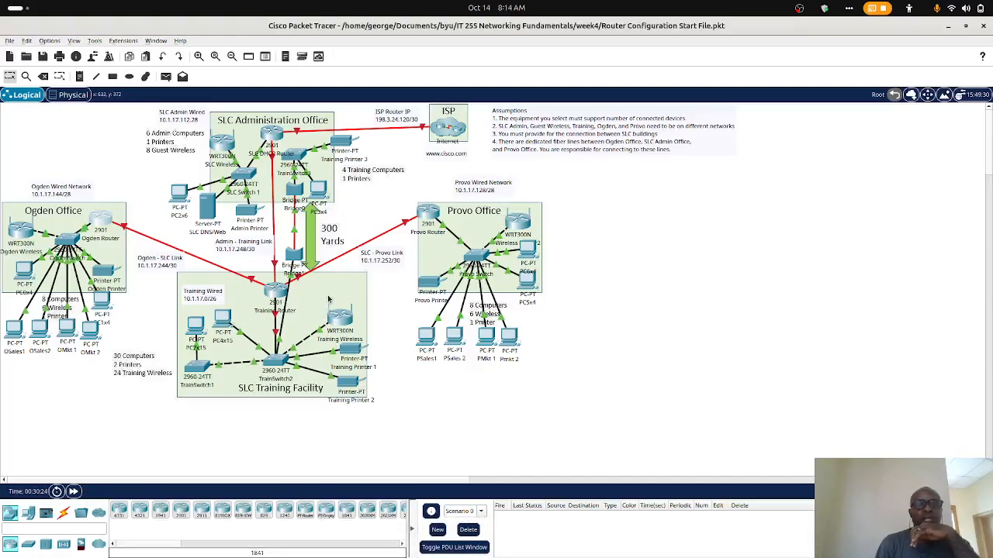
pyautogui.click(278, 292)
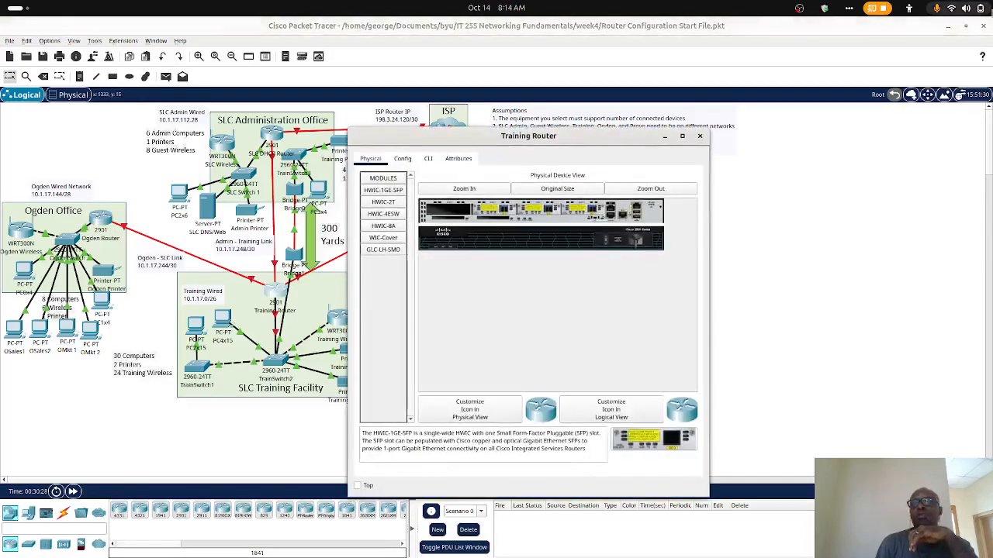
pyautogui.click(948, 34)
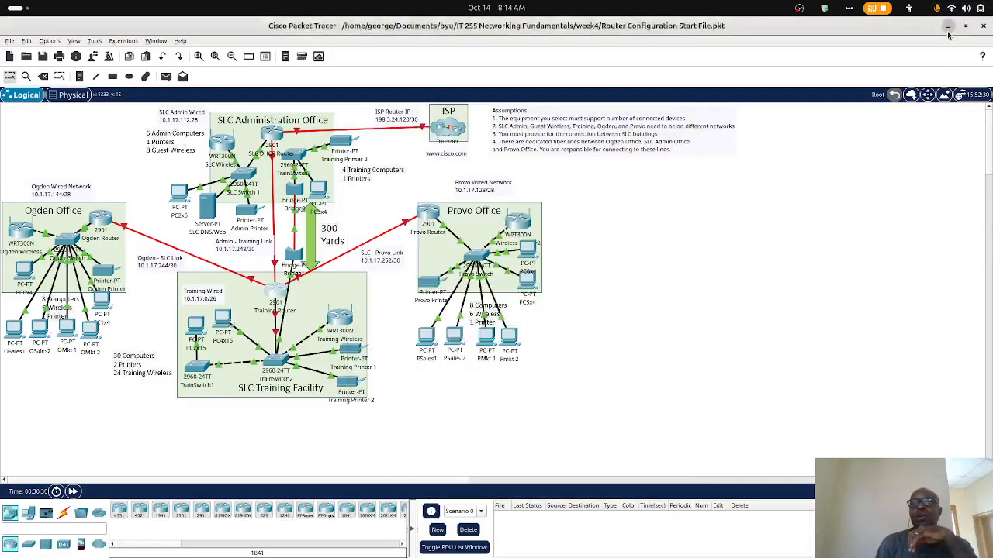
pyautogui.click(427, 159)
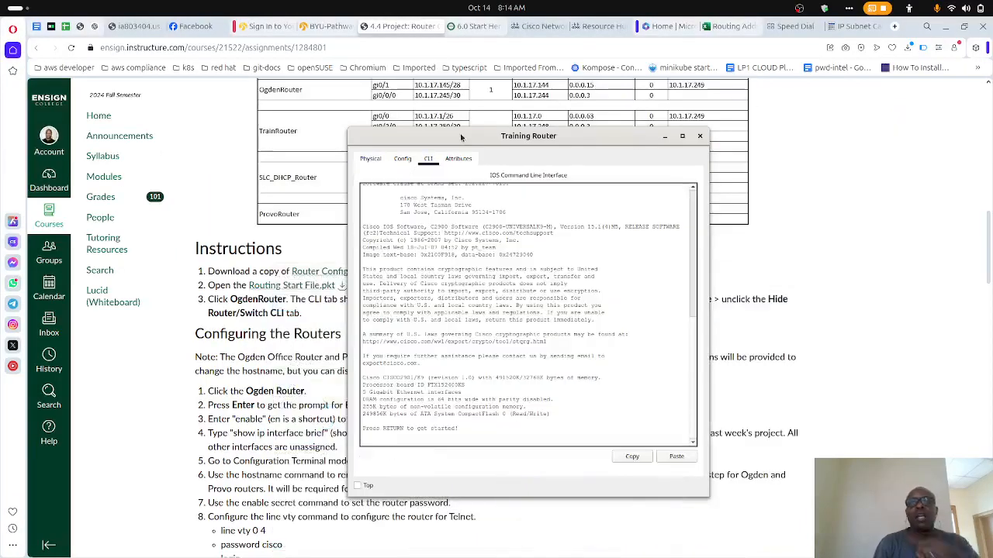
pyautogui.moveTo(455, 143); pyautogui.dragTo(684, 124)
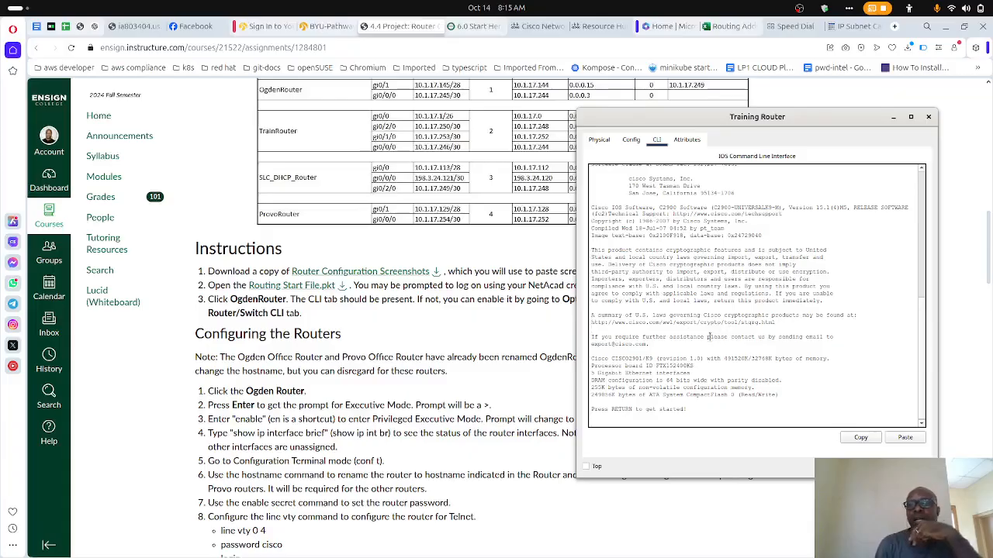
# - Enter privileged mode on the Training Router with enable and list its interface status with show ip int br
pyautogui.press('Return')
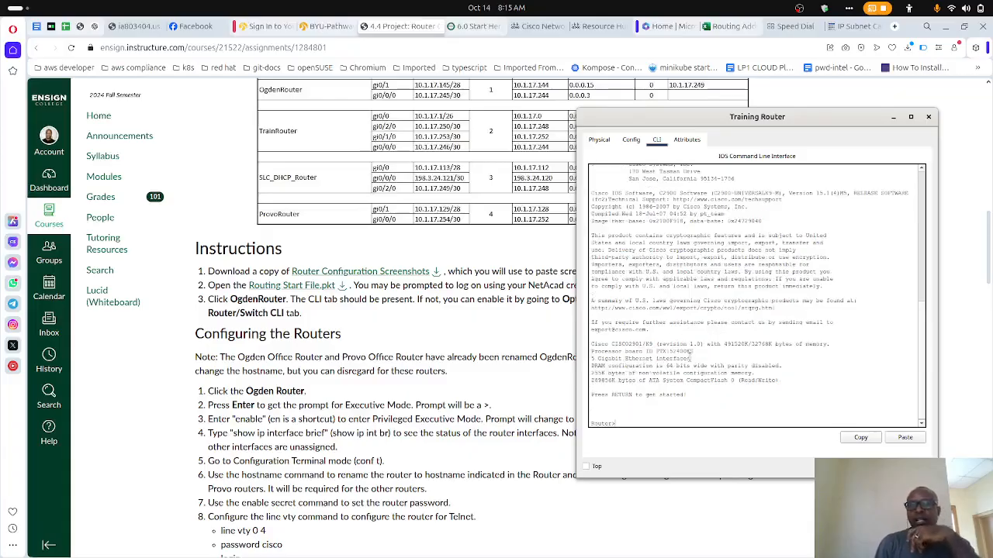
pyautogui.write('ena')
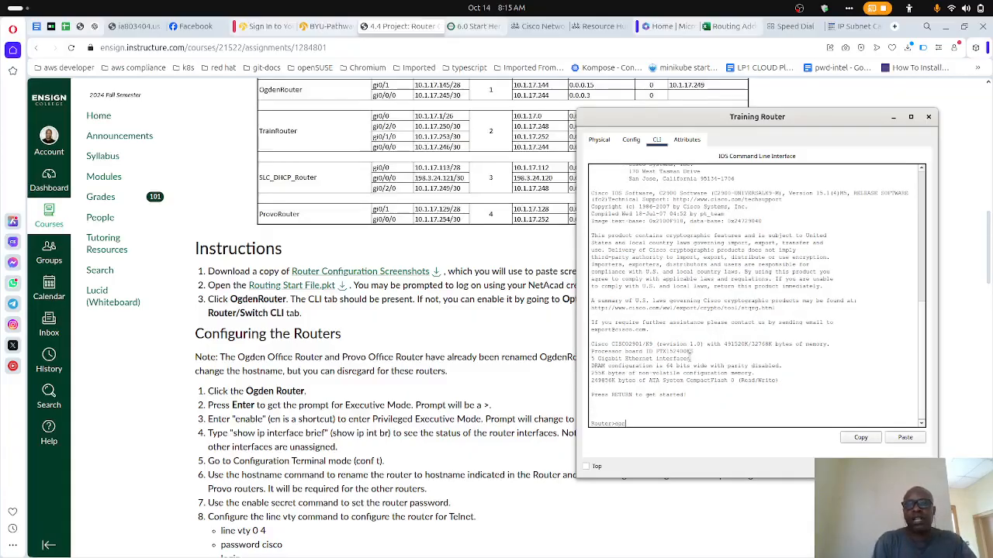
pyautogui.write('ble')
pyautogui.press('Return')
pyautogui.write('ip')
pyautogui.write('show')
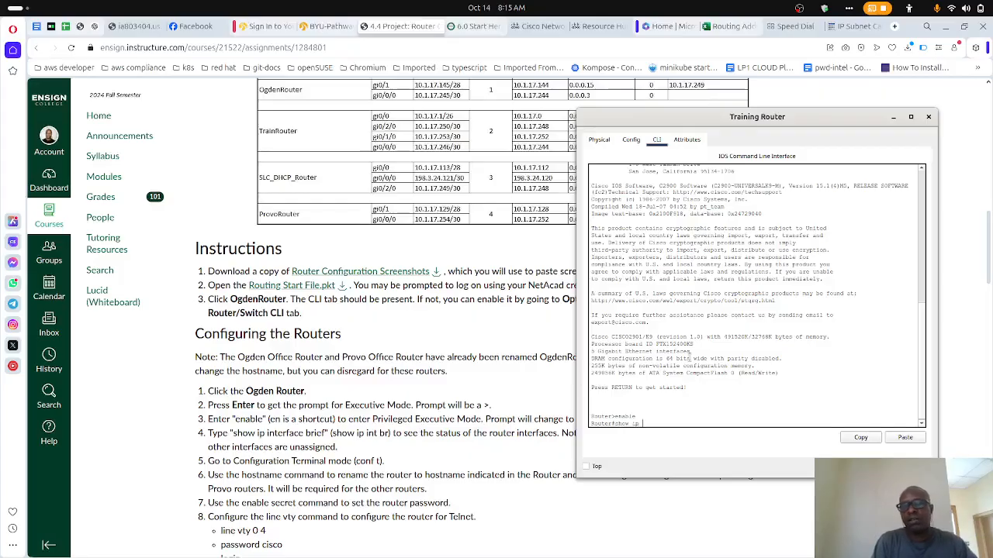
pyautogui.write('int')
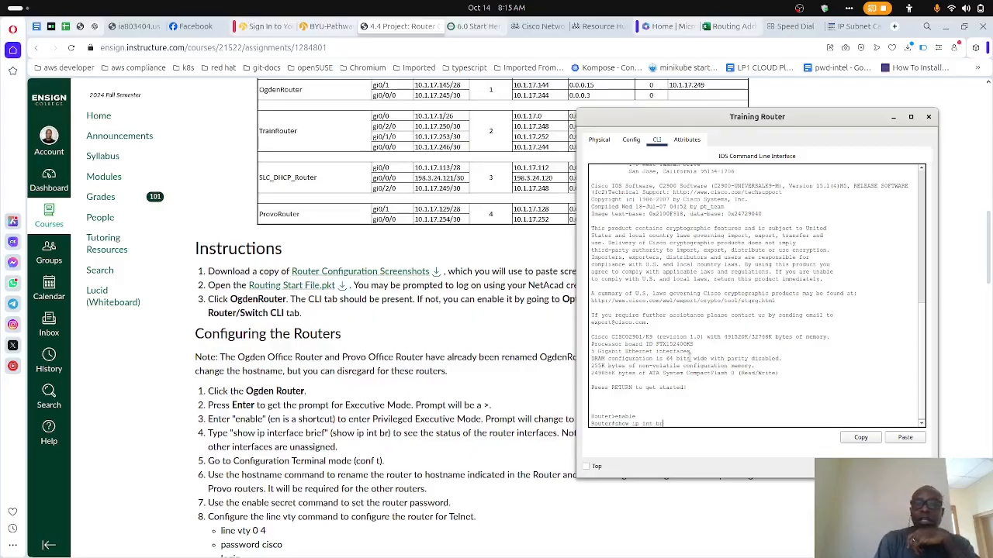
pyautogui.write(' br')
pyautogui.press('Return')
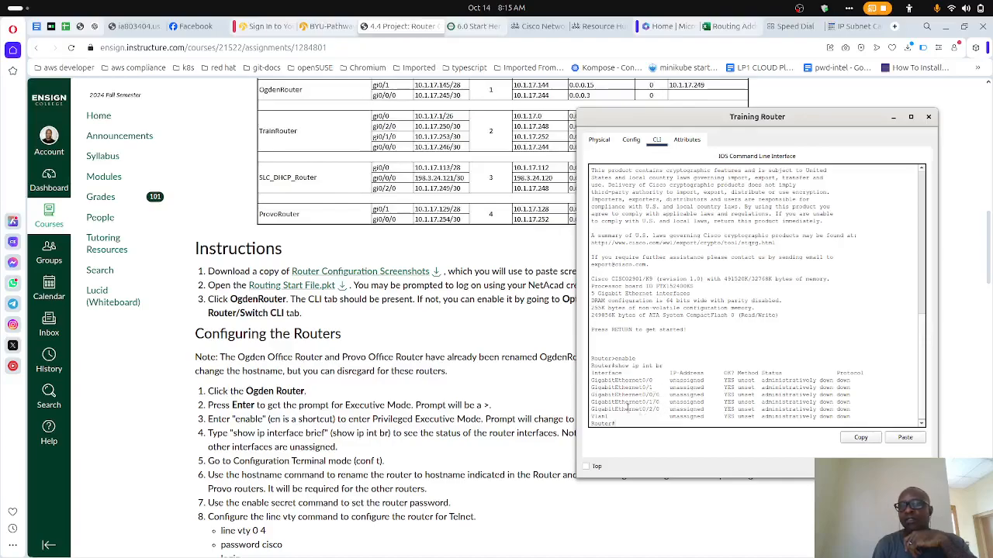
# - Compare the Training Router's interface list with the TrainRouter rows of the assignments table and review the configuration instructions
pyautogui.scroll(5, 454, 330)
pyautogui.scroll(-3, 454, 330)
pyautogui.scroll(-1, 454, 329)
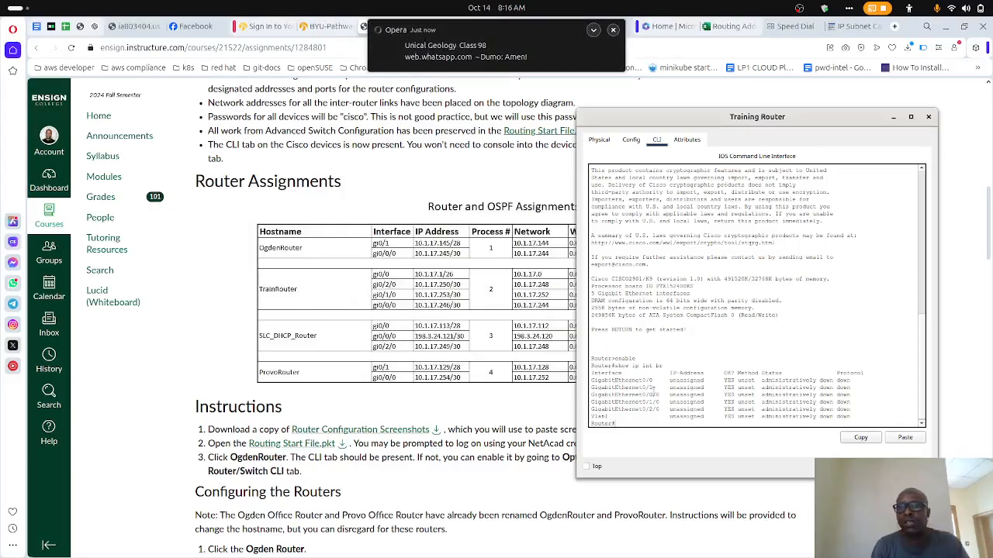
pyautogui.moveTo(590, 388); pyautogui.dragTo(852, 381)
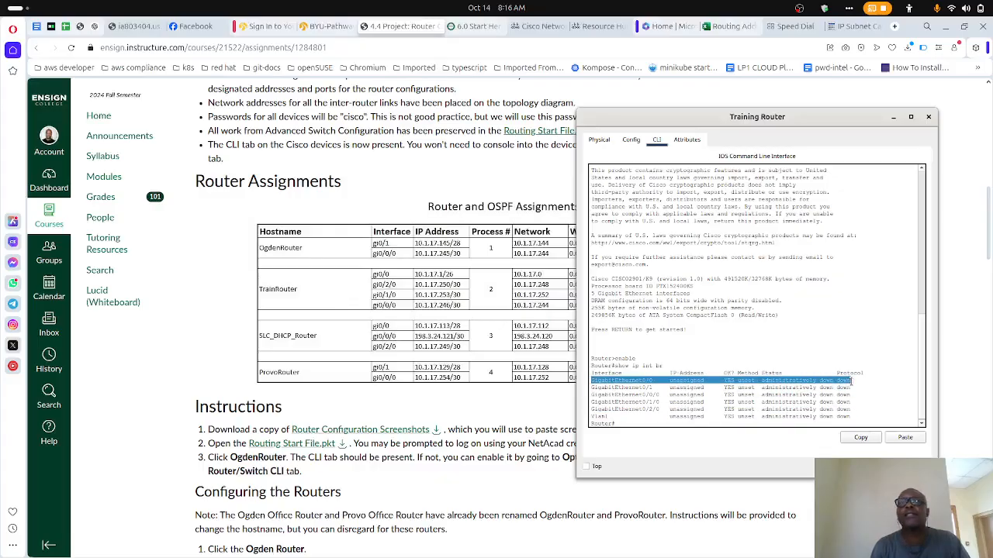
pyautogui.click(758, 323)
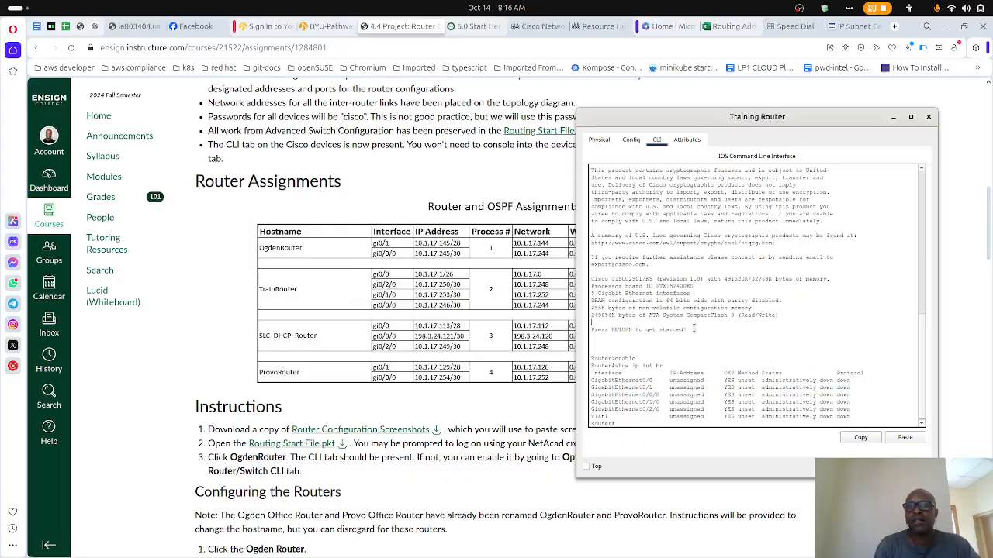
pyautogui.scroll(-1, 694, 328)
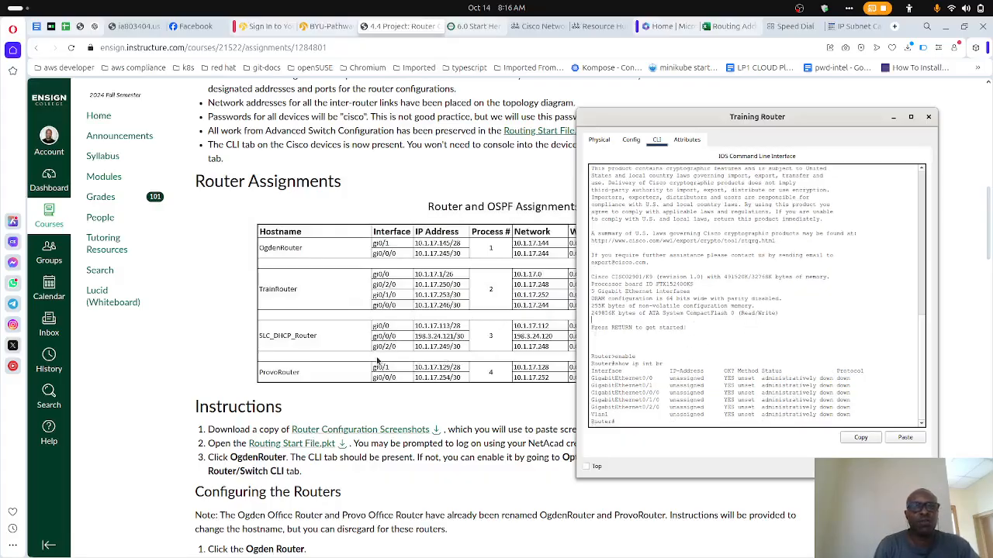
pyautogui.scroll(-6, 379, 361)
pyautogui.scroll(2, 378, 361)
pyautogui.scroll(2, 378, 362)
pyautogui.scroll(-1, 377, 361)
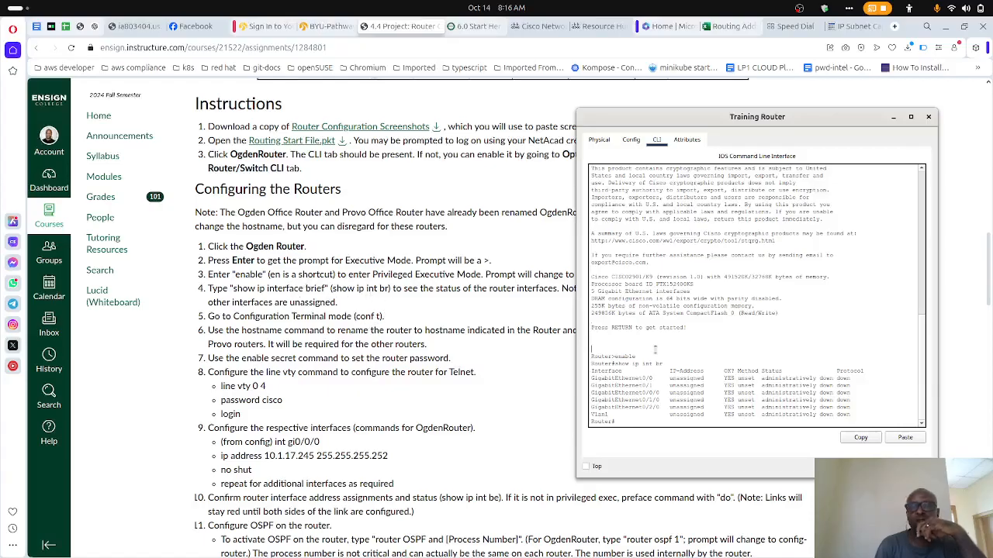
# - Enter global configuration mode on the Training Router with conf t and set its hostname to TrainRouter
pyautogui.write('f t')
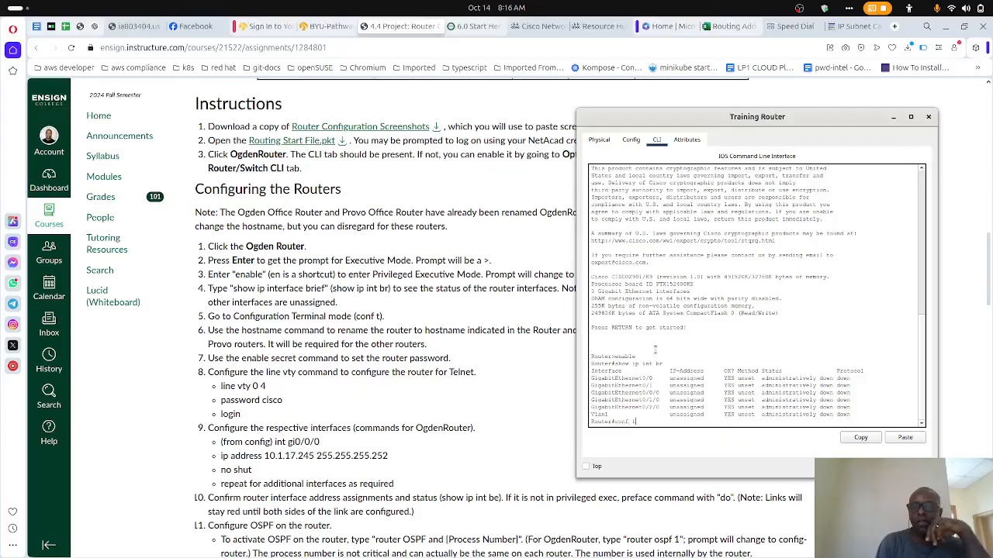
pyautogui.press('Return')
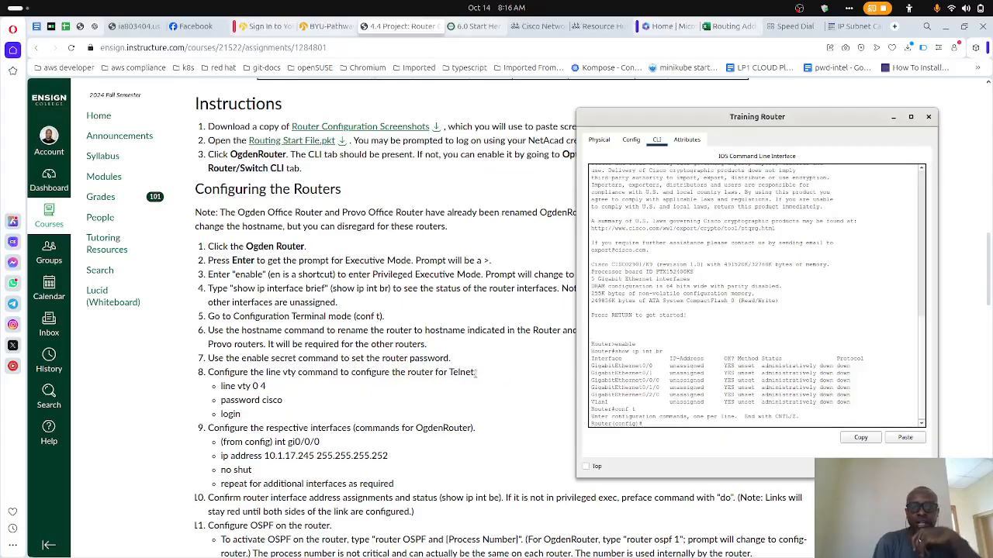
pyautogui.write('host')
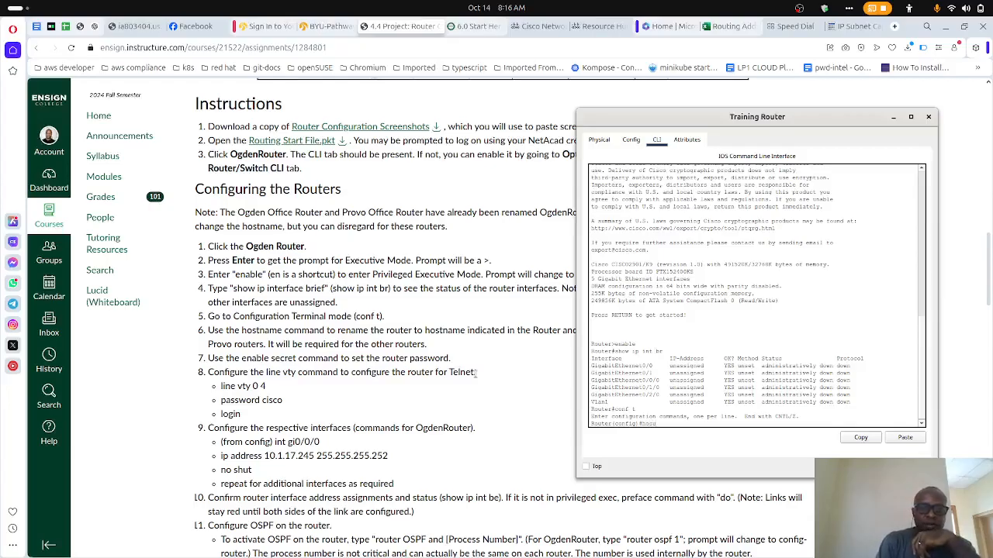
pyautogui.write('name')
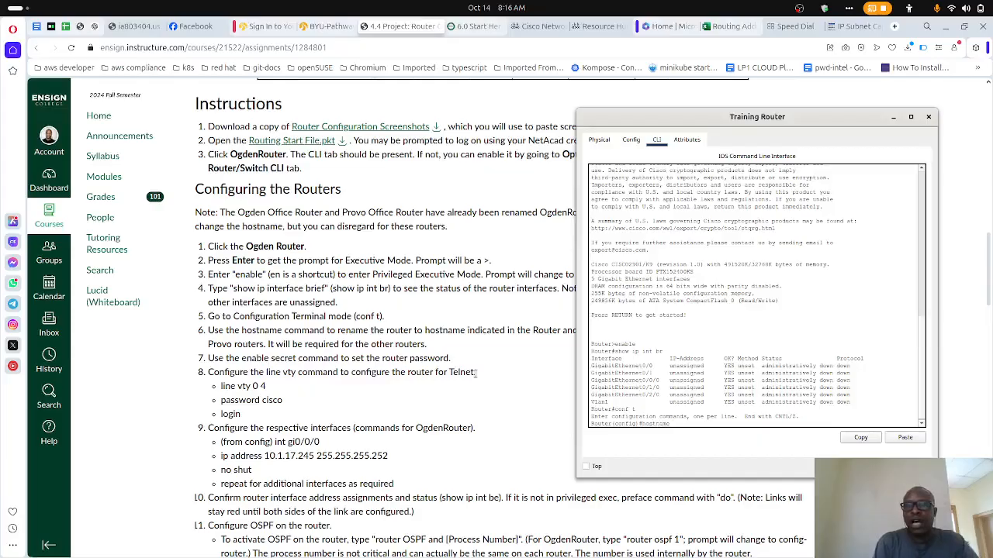
pyautogui.write(' TruthRout')
pyautogui.scroll(3, 337, 297)
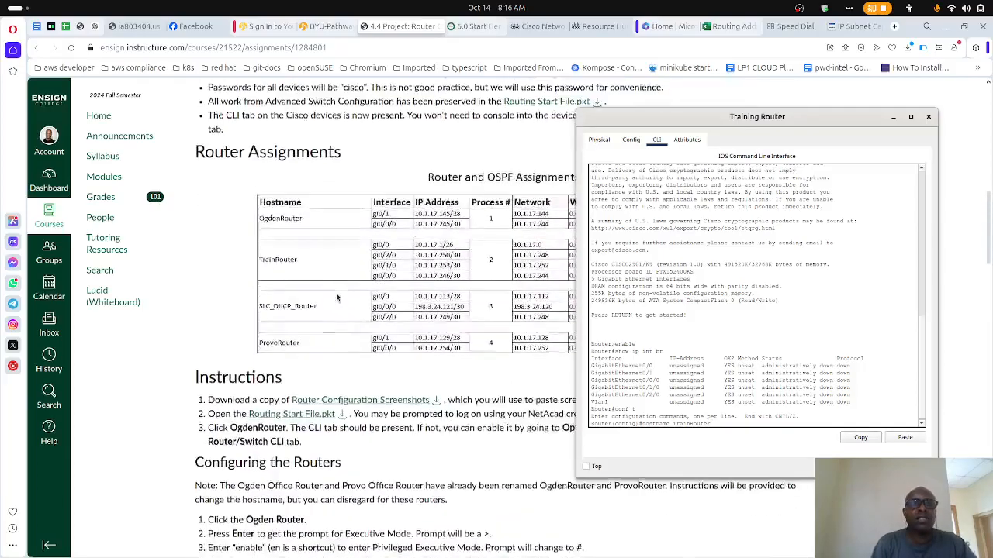
pyautogui.scroll(-5, 334, 300)
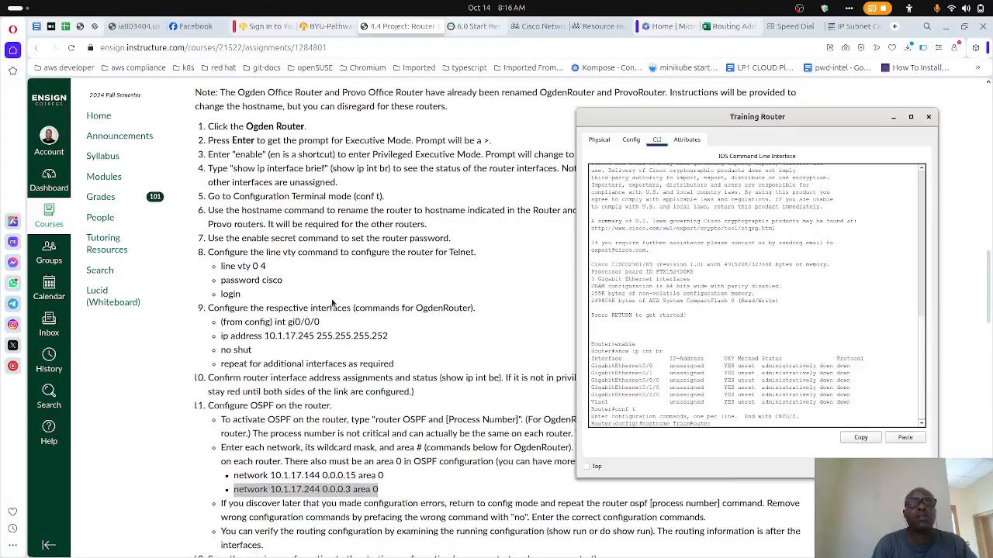
pyautogui.click(599, 326)
pyautogui.press('Return')
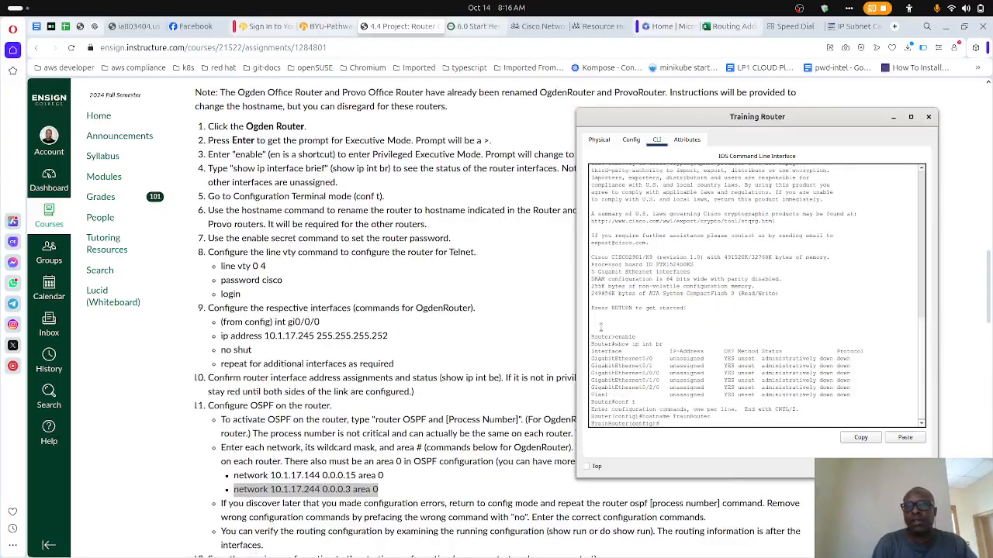
# - Set the Training Router's privileged-mode password with the enable secret command, entering the enable secret password
pyautogui.moveTo(680, 423); pyautogui.dragTo(589, 424)
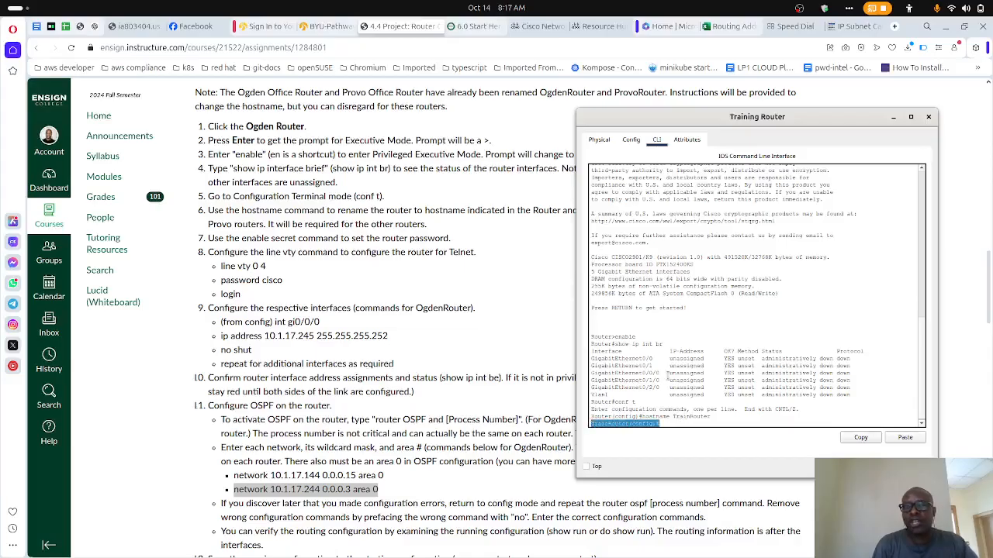
pyautogui.click(668, 376)
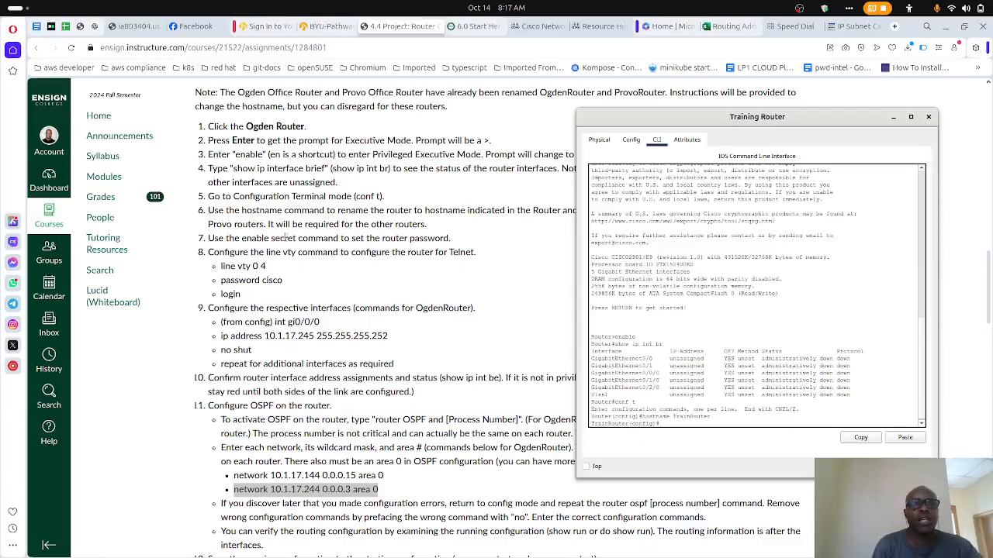
pyautogui.write('enable secret c')
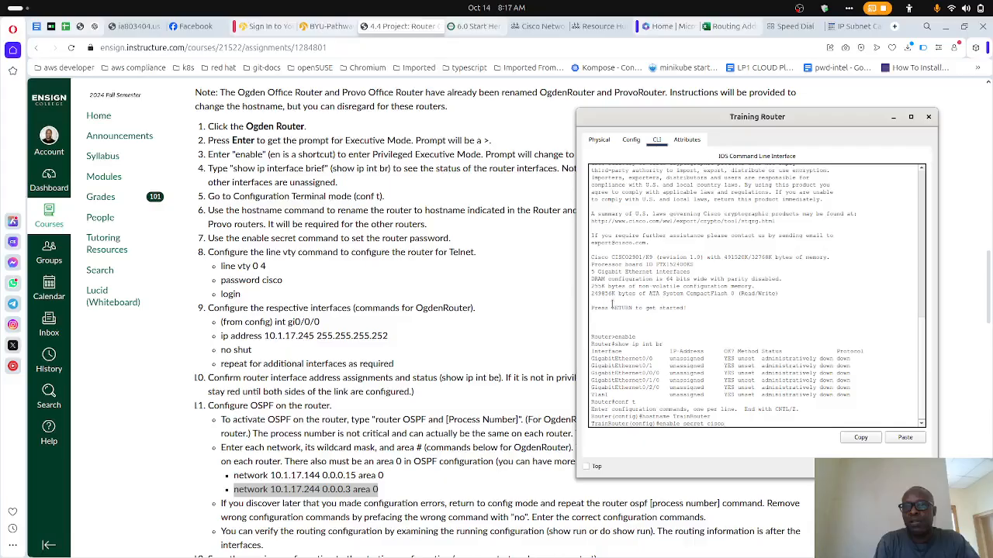
pyautogui.write('isco')
pyautogui.press('Return')
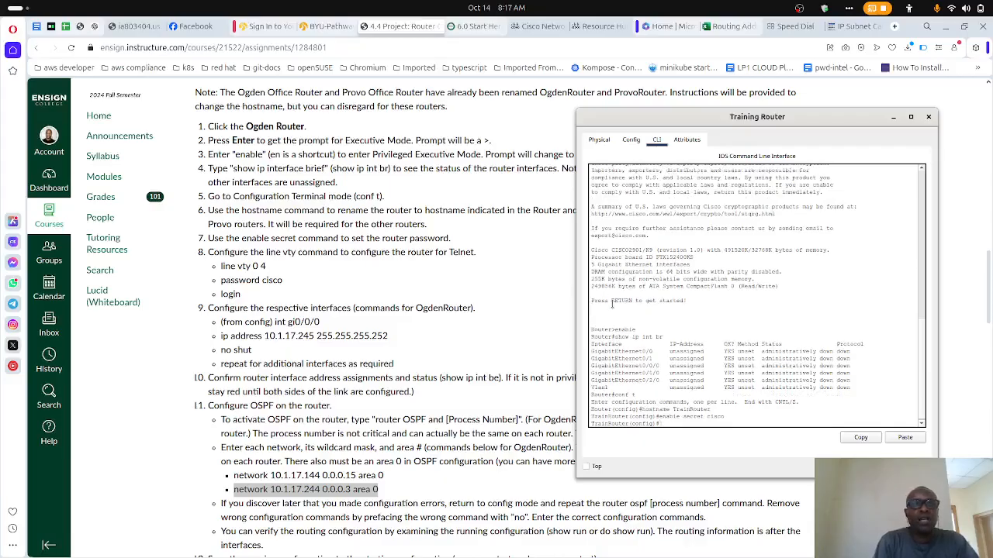
# - Configure Telnet access on TrainRouter with line vty 0 4, set the line password, and enable login
pyautogui.write('line vt')
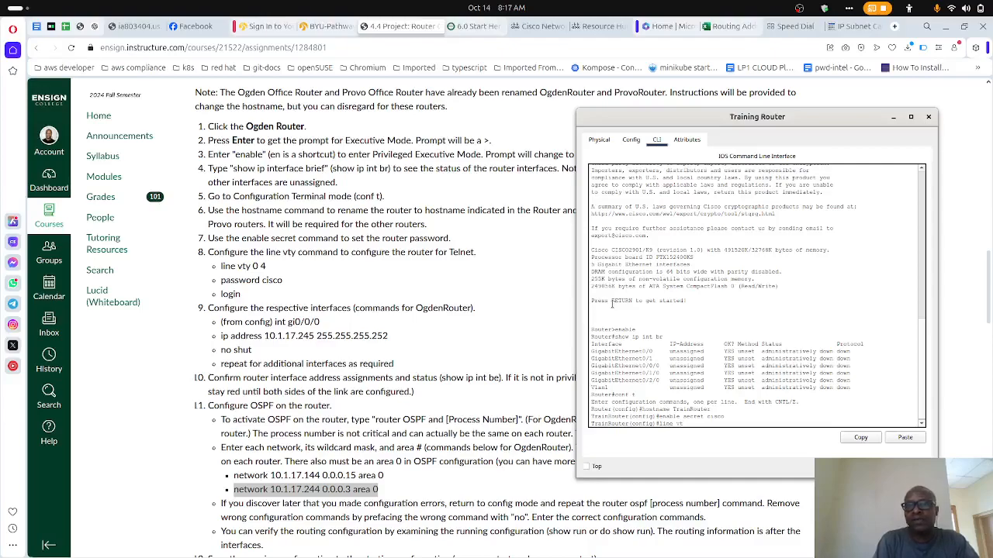
pyautogui.write('y 0 4')
pyautogui.press('Return')
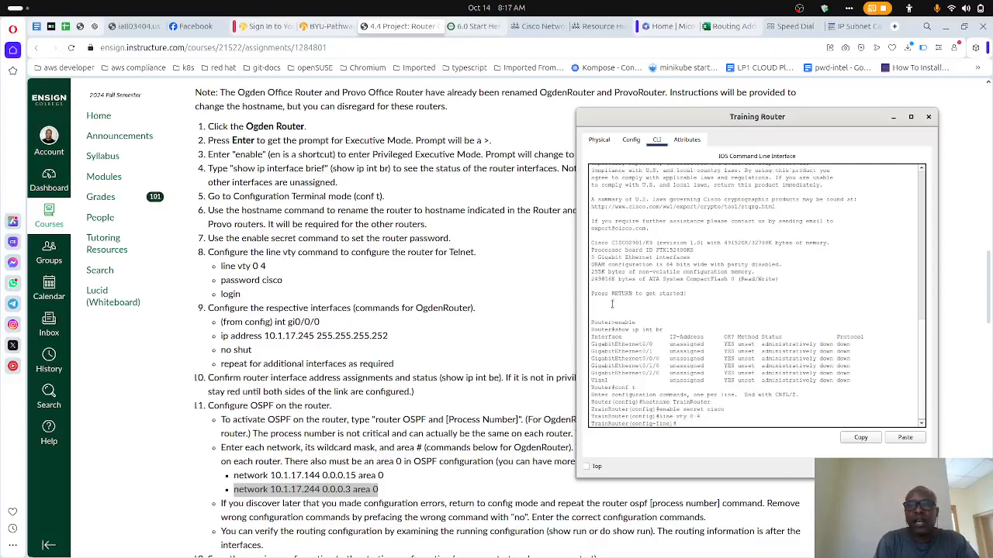
pyautogui.write('password cisco')
pyautogui.press('Return')
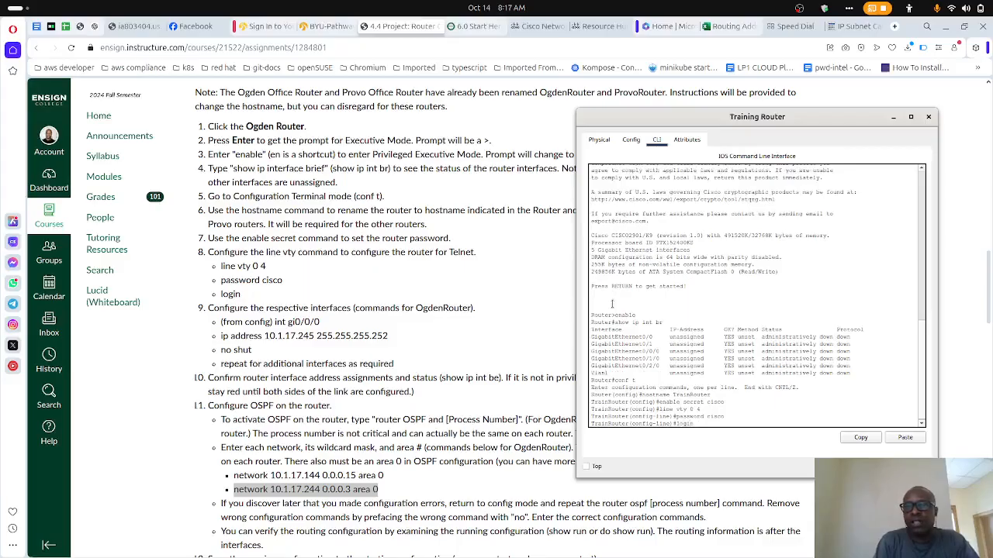
pyautogui.write('login')
pyautogui.press('Return')
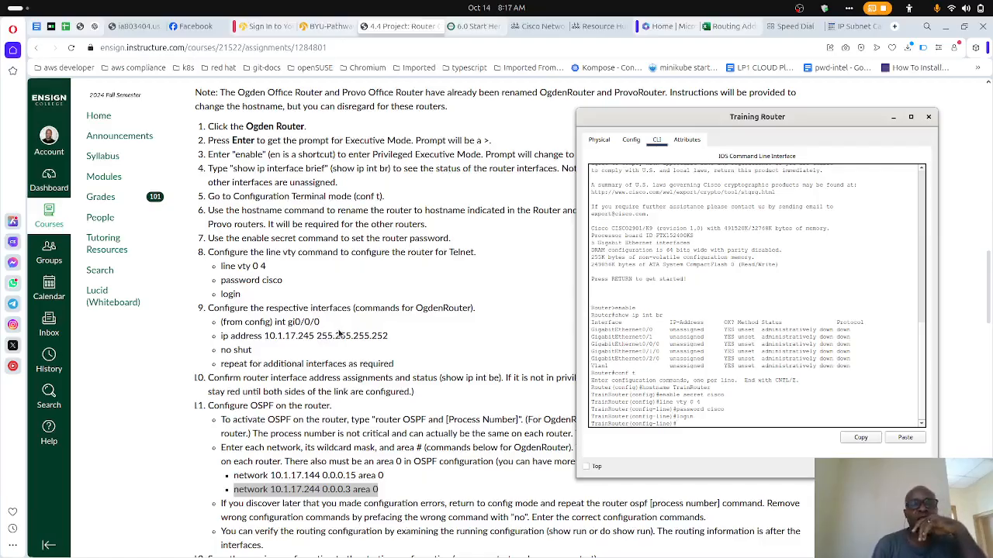
# - Enter interface gi0/0 configuration and start its ip address command with 10.1.17.1 and the mask's first three octets, 255.255.255
pyautogui.scroll(5, 339, 334)
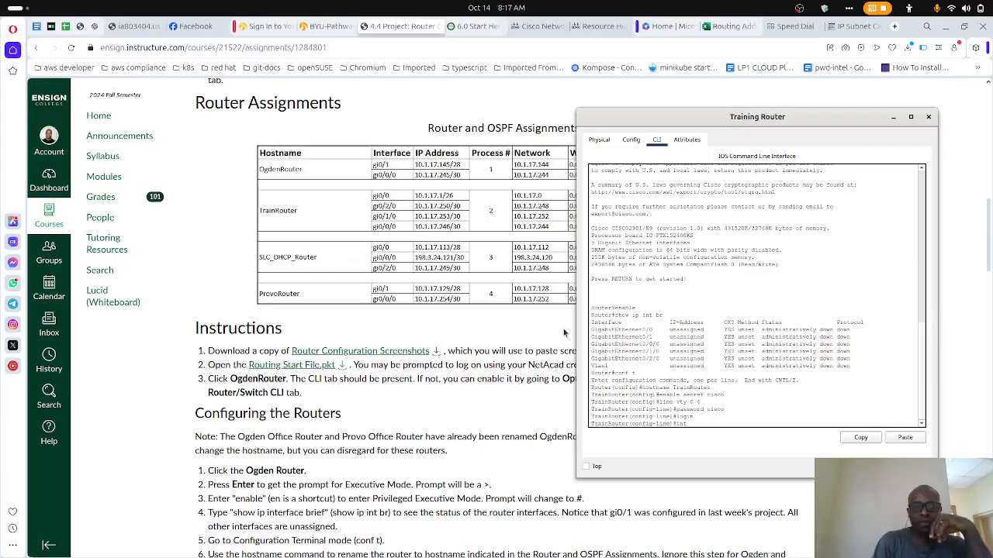
pyautogui.write('i0/0')
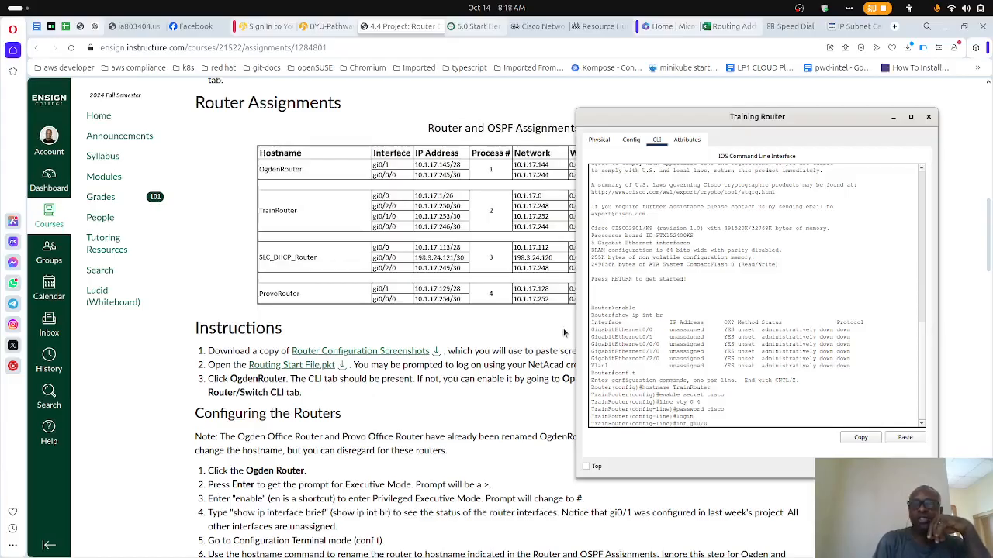
pyautogui.press('Return')
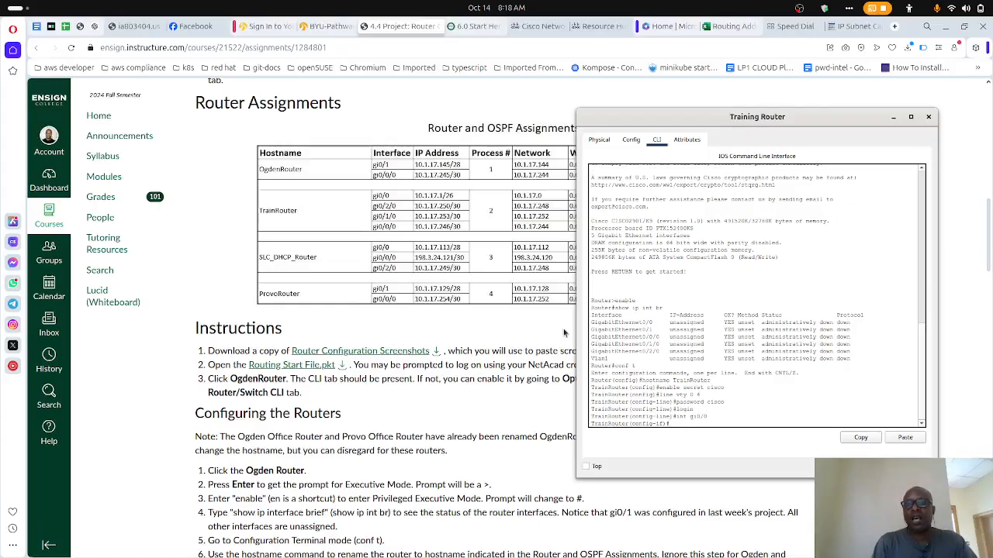
pyautogui.write('p')
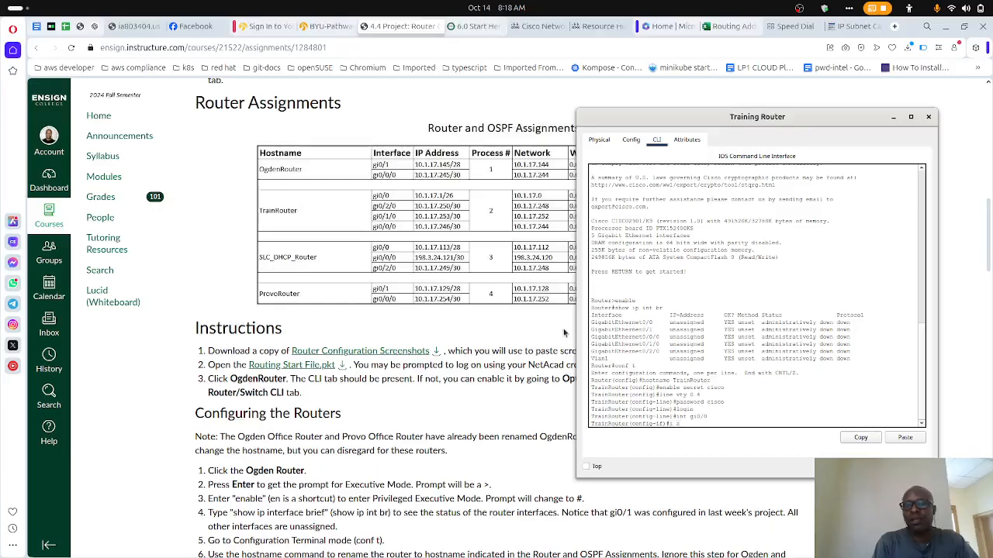
pyautogui.write(' address')
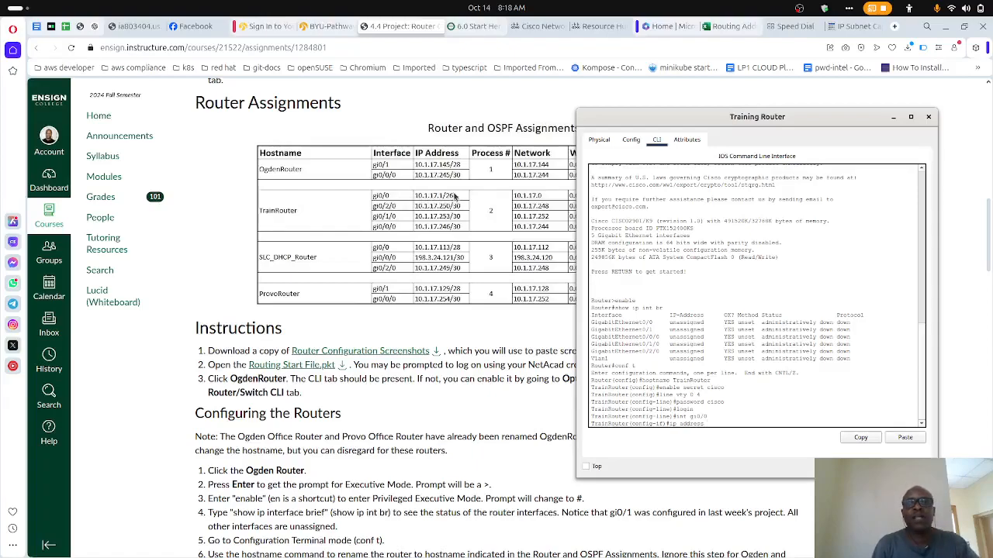
pyautogui.write('10.1.1')
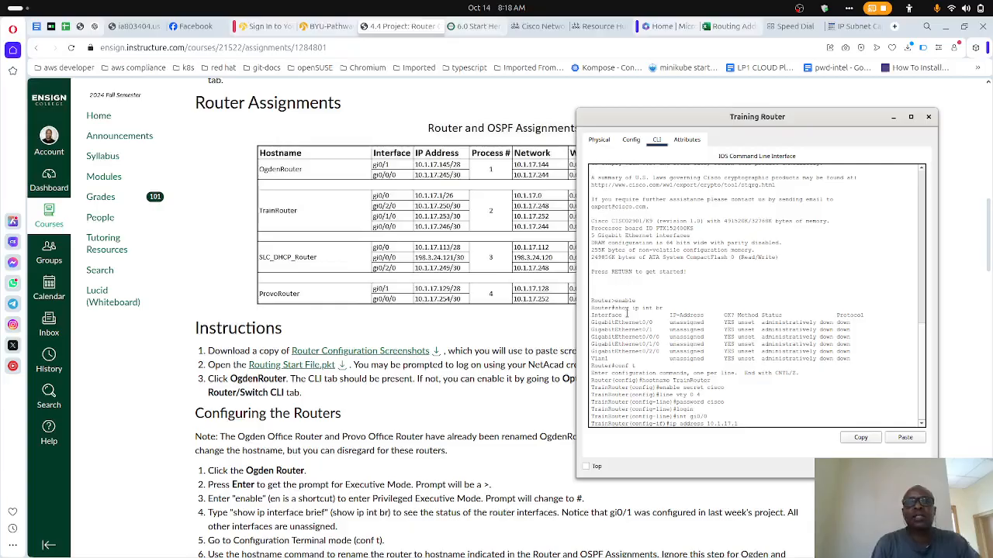
pyautogui.write('7.1 255.255.2')
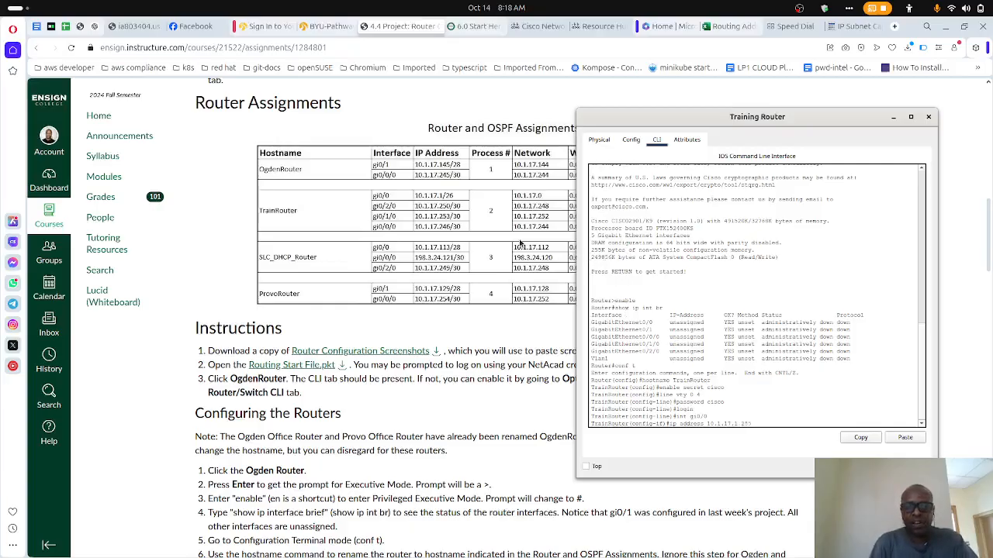
pyautogui.write('55')
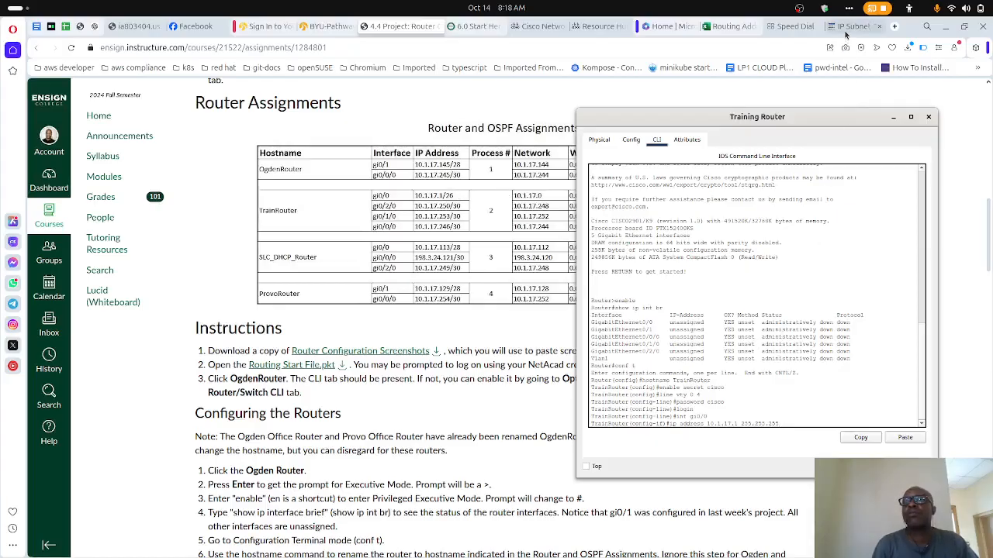
# - Look up the /26 mask in the IP subnet calculator and complete the gi0/0 address command's mask as 255.255.255.192
pyautogui.click(878, 26)
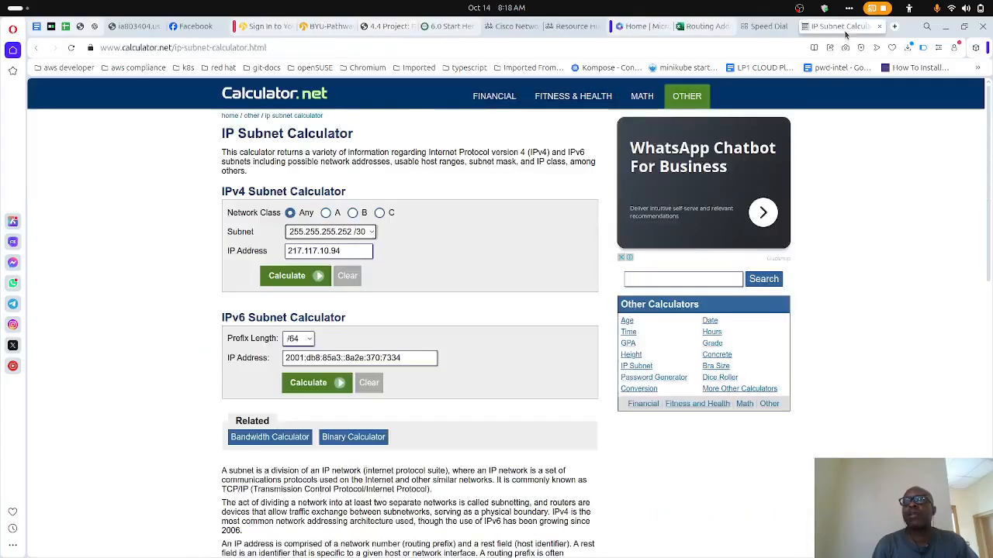
pyautogui.click(370, 232)
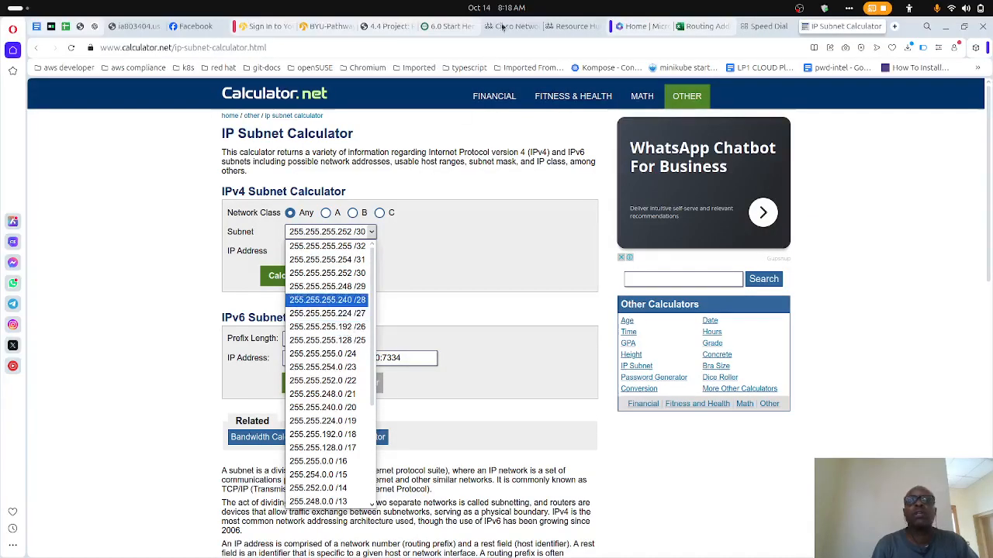
pyautogui.click(388, 32)
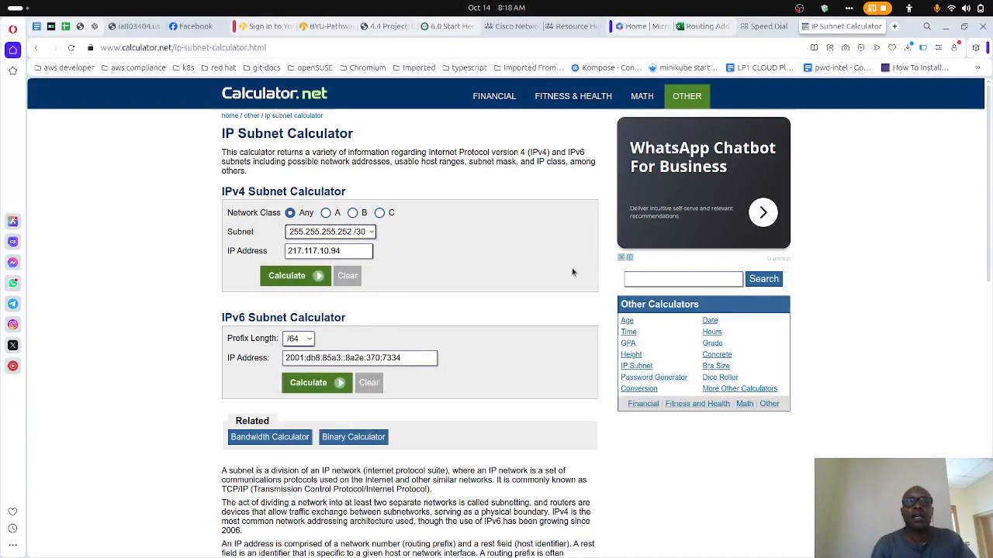
pyautogui.click(391, 27)
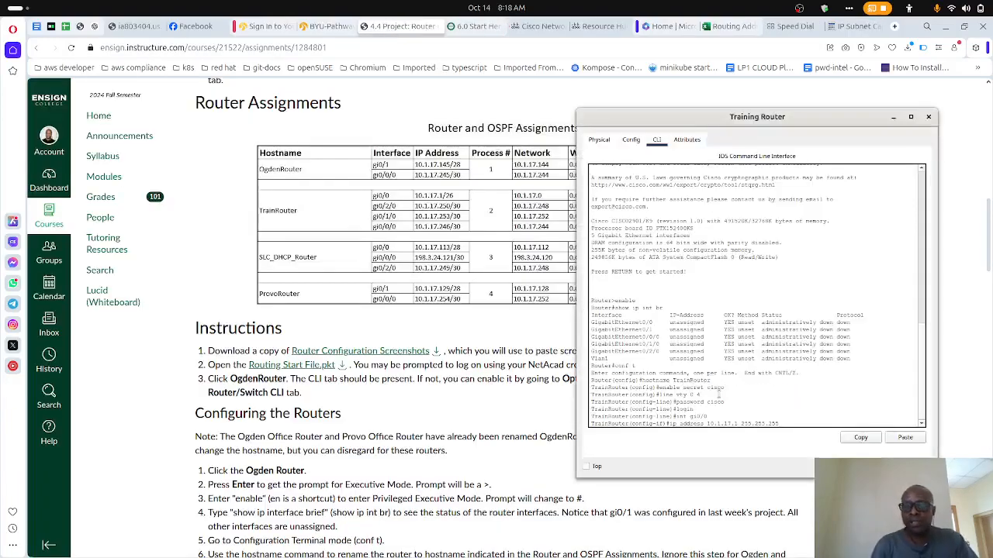
pyautogui.write('92')
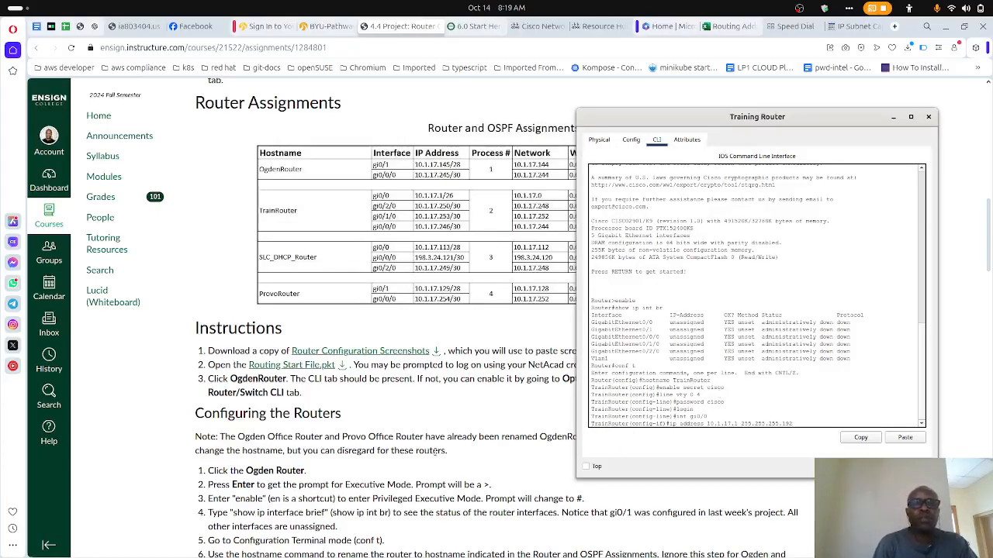
# - Check the interface commands in the assignment instructions, submit the gi0/0 address command, and enable the interface with no shut
pyautogui.scroll(-3, 435, 453)
pyautogui.scroll(-2, 435, 453)
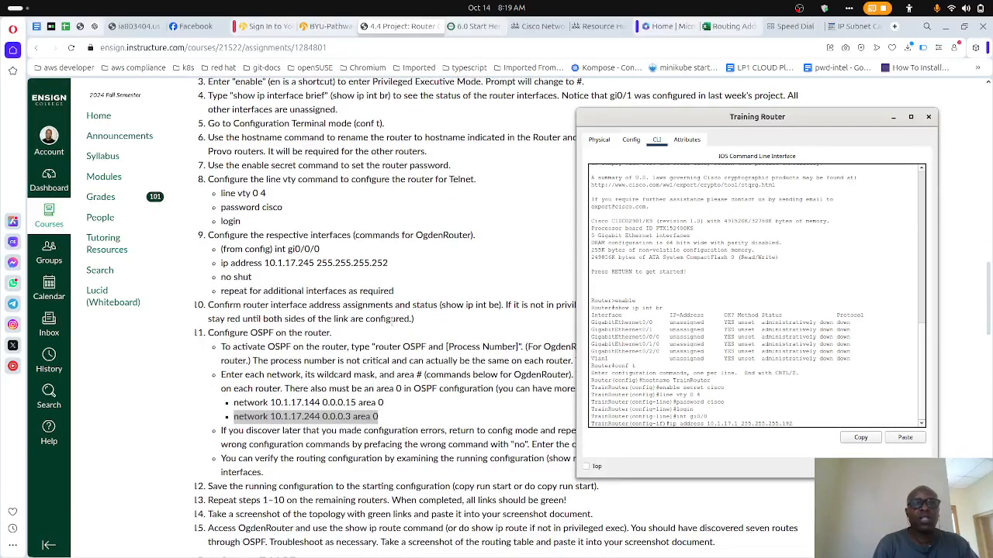
pyautogui.moveTo(396, 268); pyautogui.dragTo(249, 265)
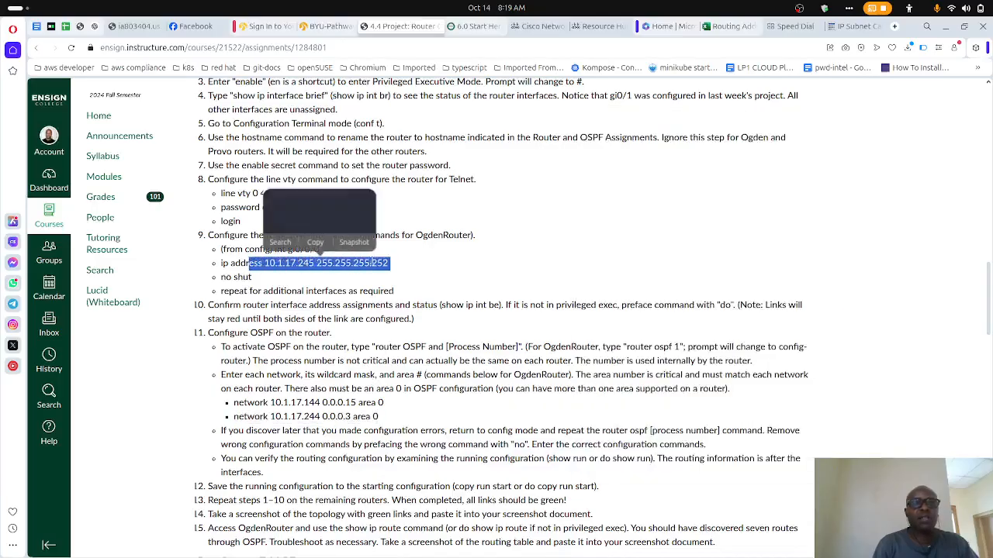
pyautogui.click(469, 279)
pyautogui.hotkey('alt', 'Tab')
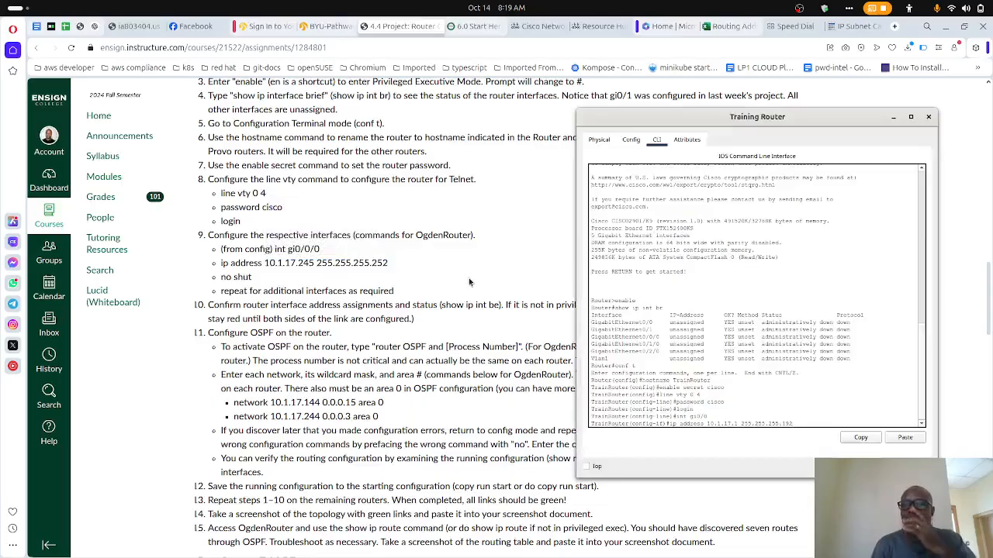
pyautogui.press('Return')
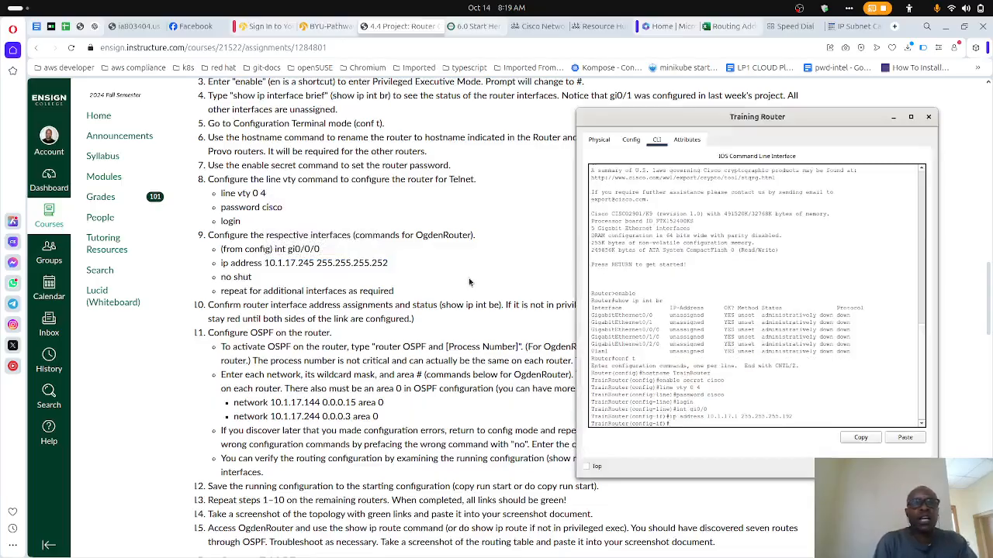
pyautogui.write('no shu')
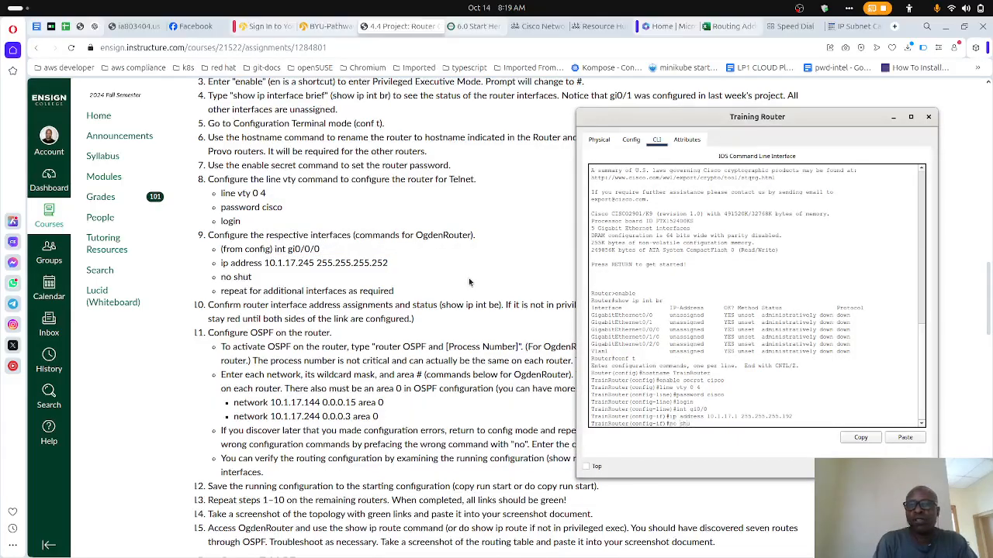
pyautogui.write('t')
pyautogui.press('Return')
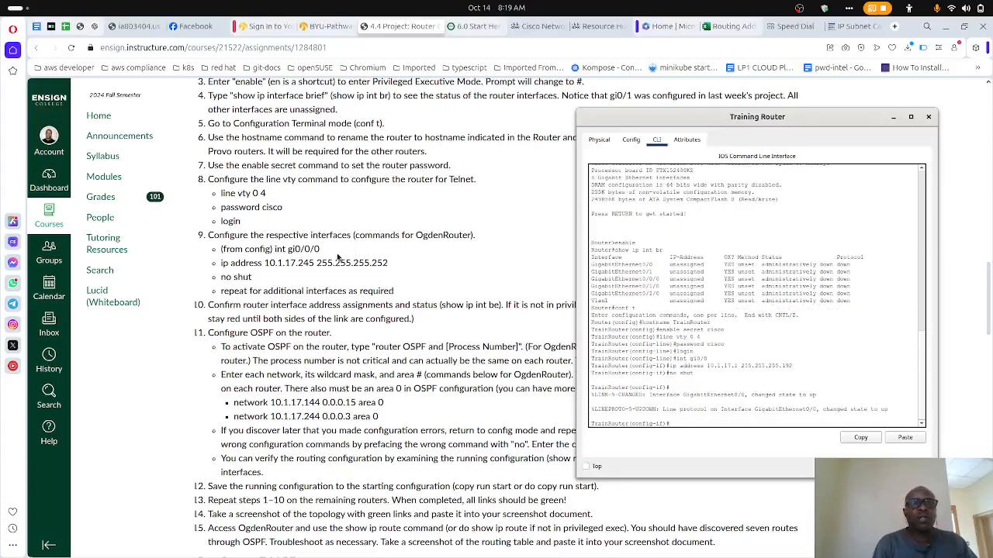
# - Find TrainRouter's second interface in the assignments table and enter its configuration with int gi0/2/0
pyautogui.scroll(10, 337, 256)
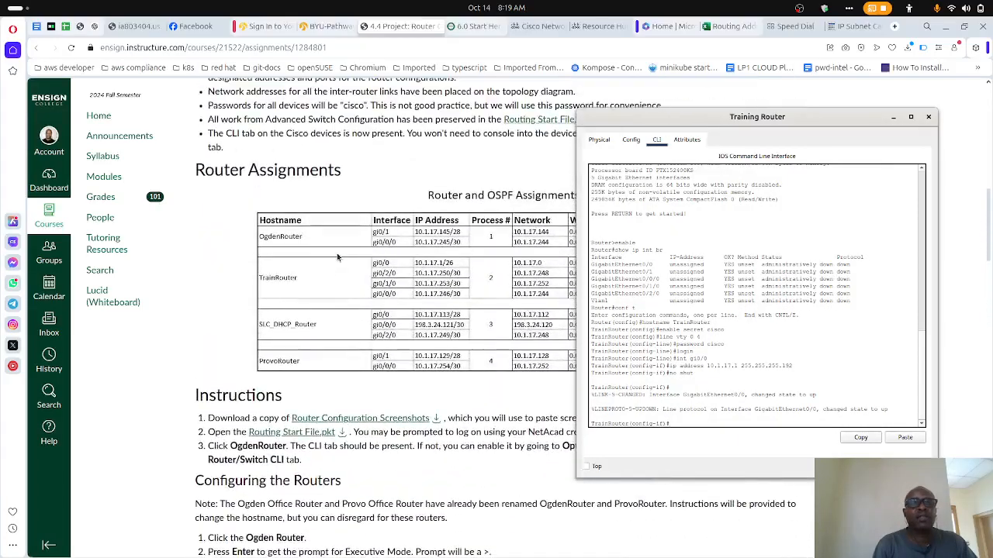
pyautogui.scroll(-1, 337, 252)
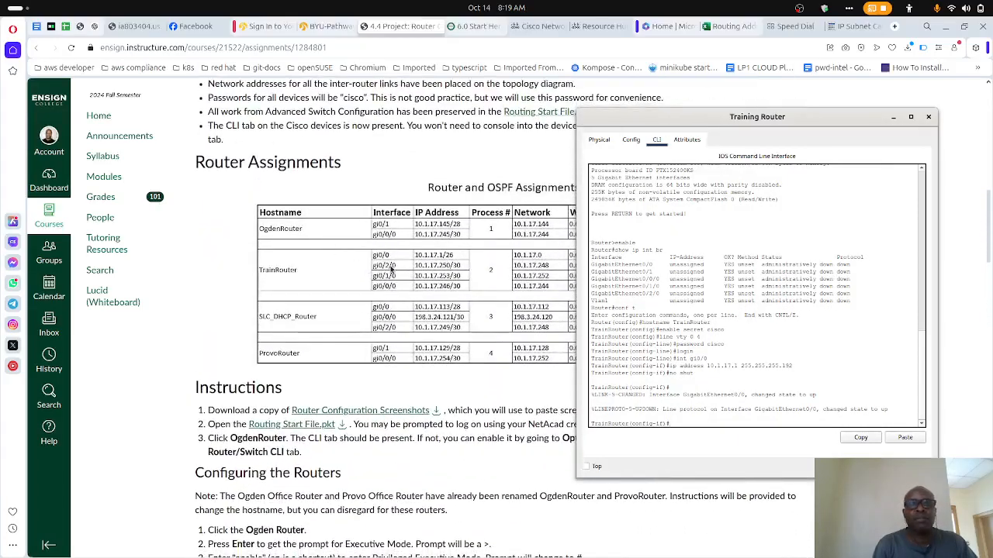
pyautogui.write('int gi')
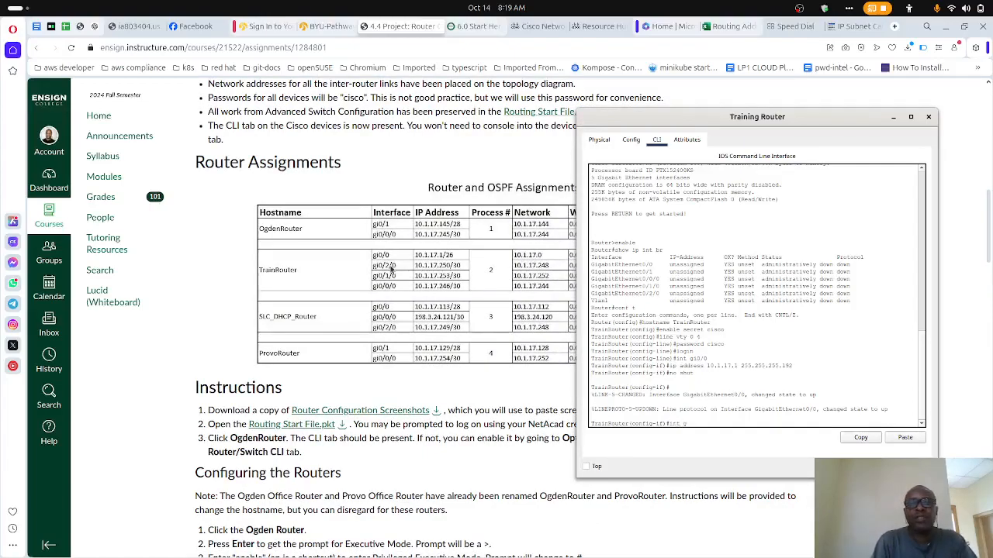
pyautogui.write('0/2/0')
pyautogui.press('Return')
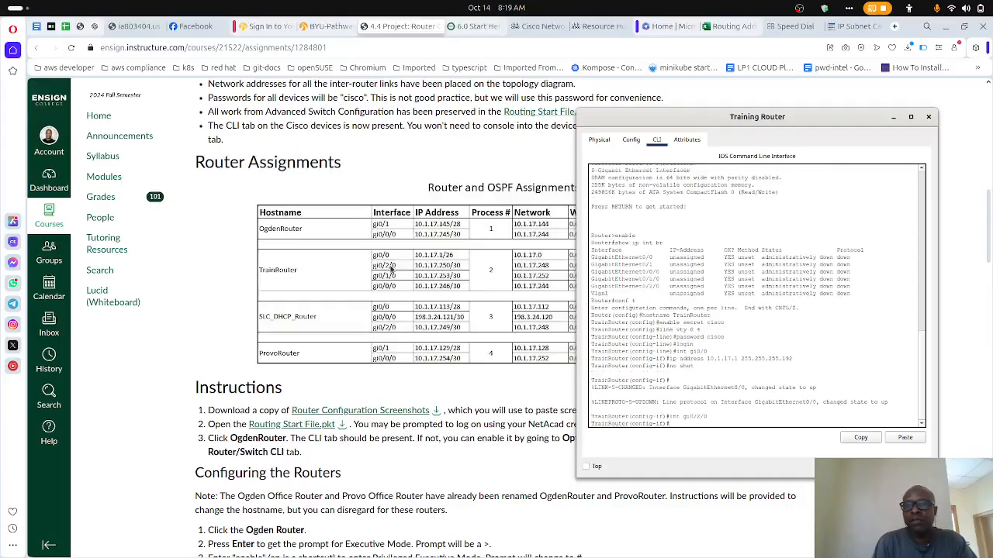
# - Start interface gi0/2/0's ip address command with 10.1.17.250 and the mask's first three octets, 255.255.255
pyautogui.write('ip address 10.1.17.1 255.255.255.192')
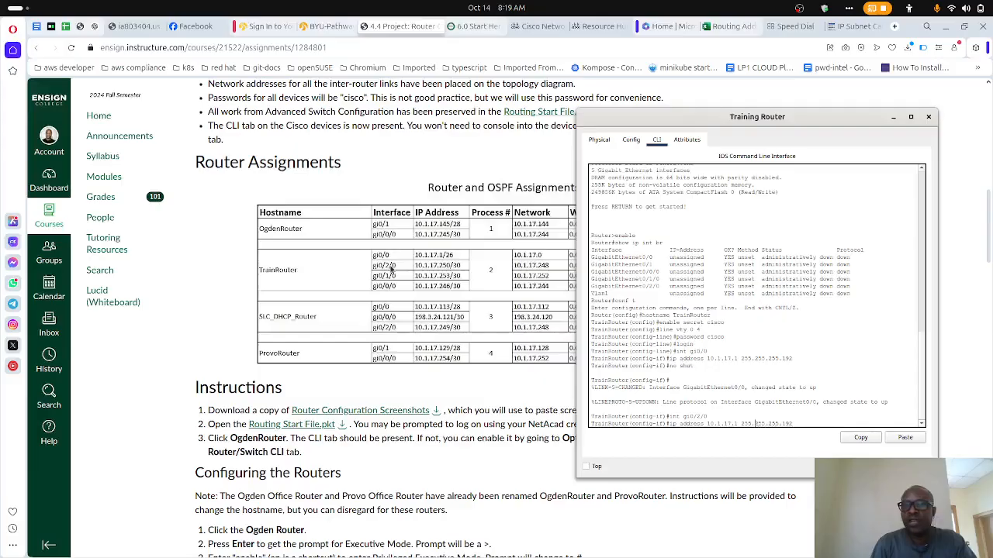
pyautogui.press('BackSpace')
pyautogui.write('250')
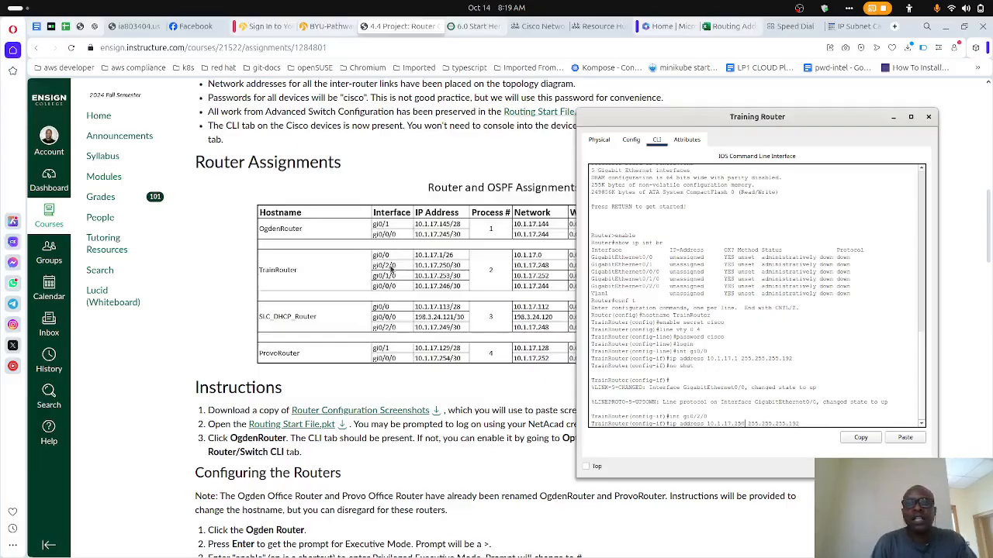
pyautogui.press('Right')
pyautogui.press('Right')
pyautogui.press('Right')
pyautogui.press('Right')
pyautogui.press('Right')
pyautogui.press('Right')
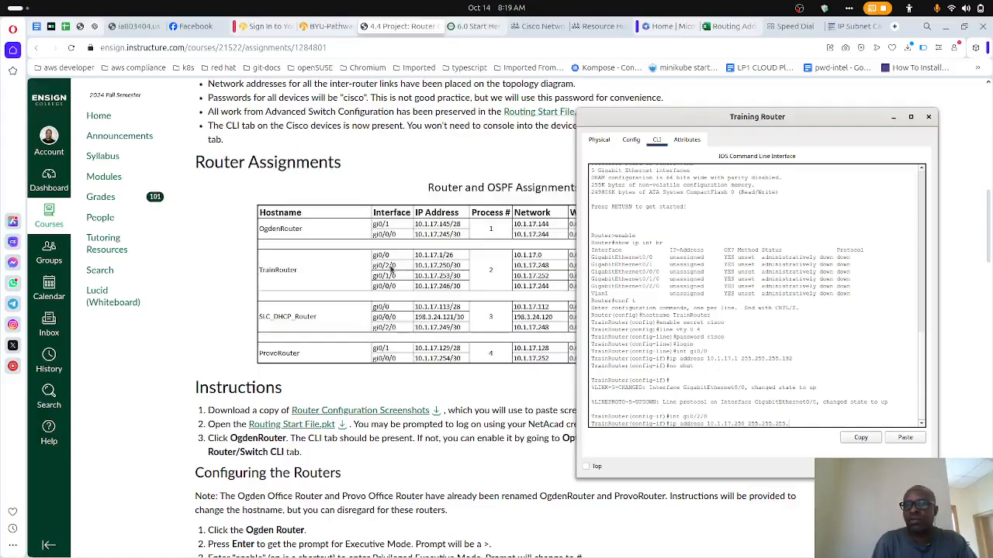
# - Look up the /30 mask in the IP subnet calculator and submit the gi0/2/0 address command with mask 255.255.255.252
pyautogui.click(857, 26)
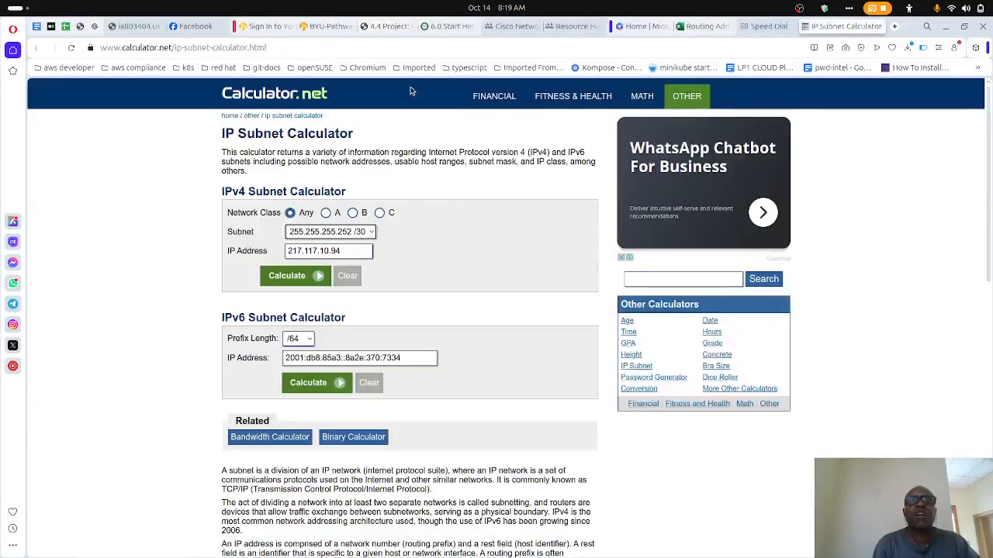
pyautogui.click(377, 31)
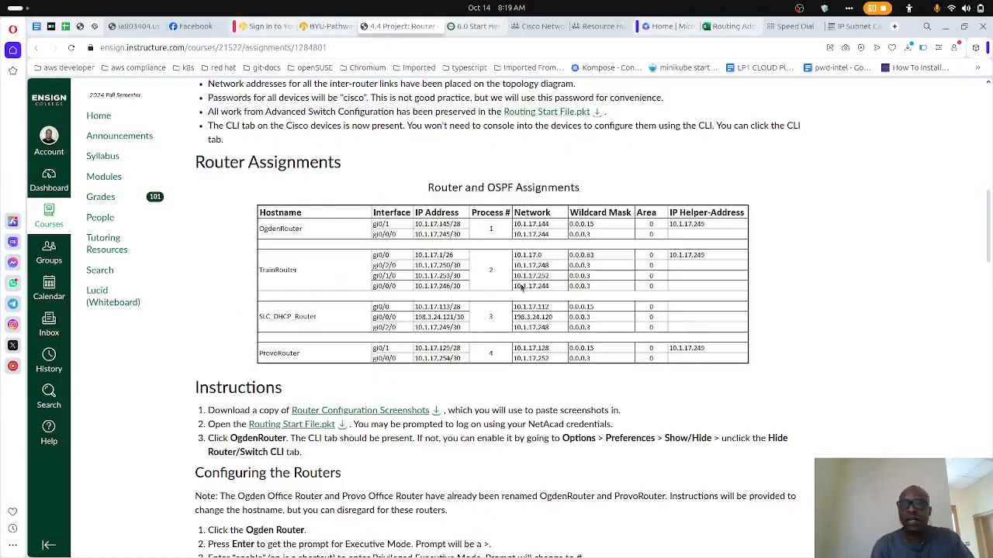
pyautogui.hotkey('alt', 'Tab')
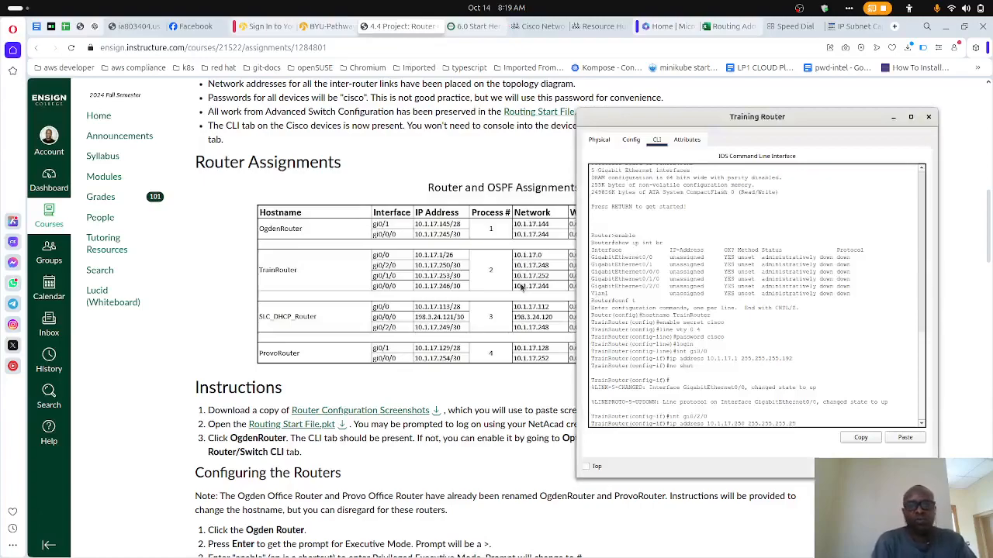
pyautogui.press('Return')
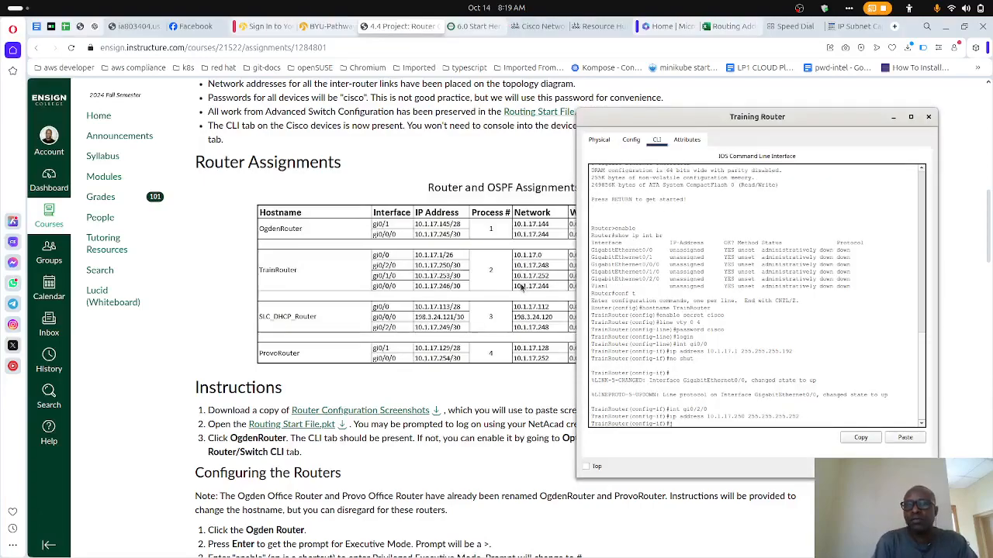
# - Enable interface gi0/2/0 with no shut
pyautogui.write('no')
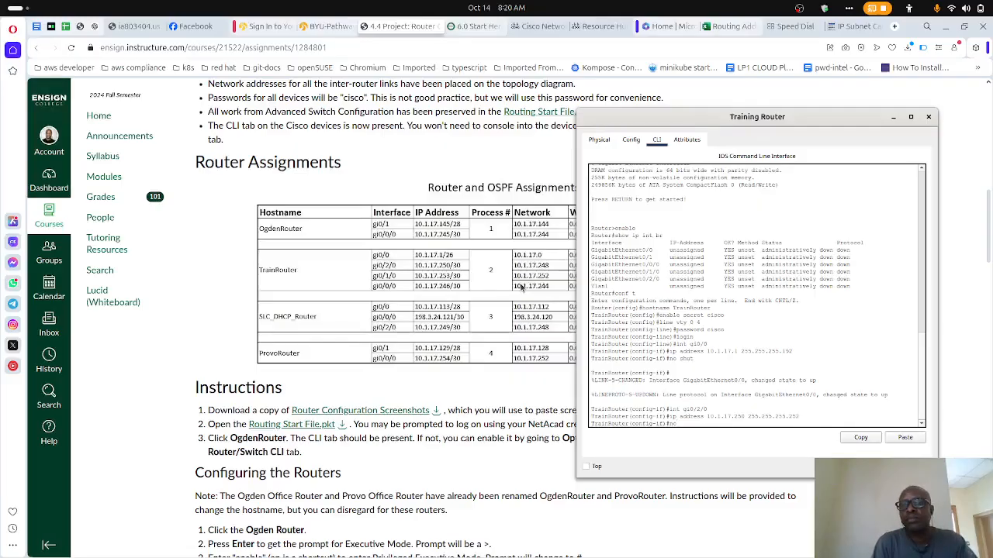
pyautogui.write('shut')
pyautogui.press('Return')
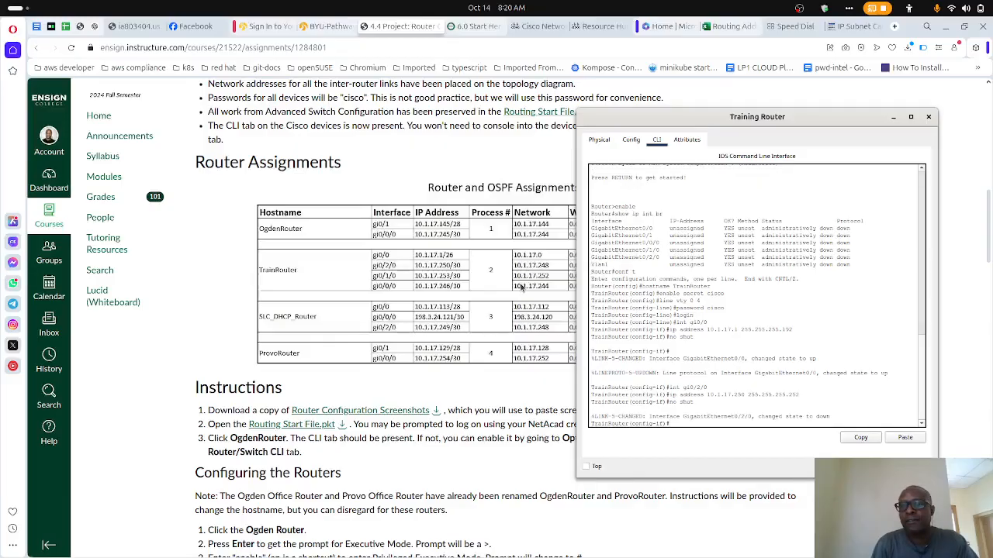
pyautogui.press('Return')
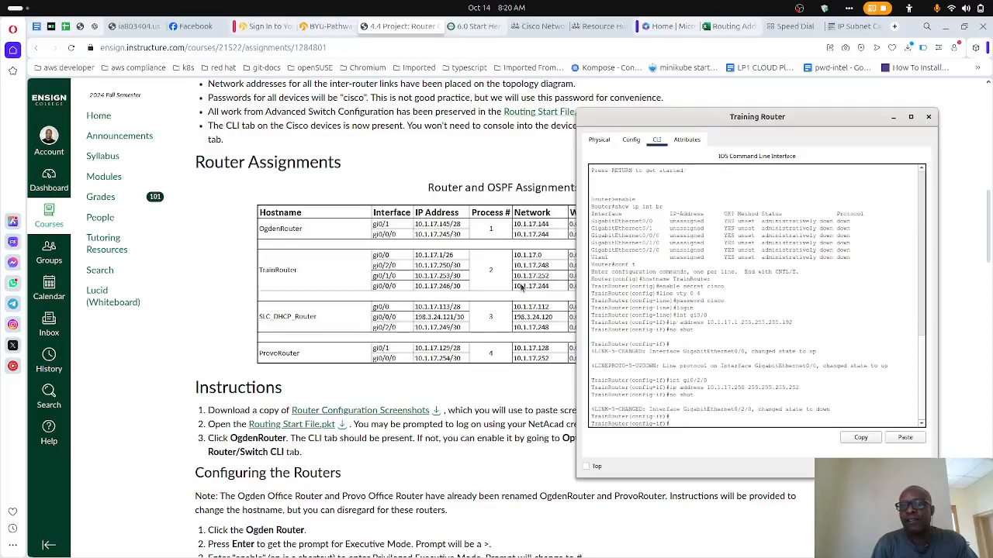
# - Enter the configuration of TrainRouter's third listed interface with int gi0/1/0
pyautogui.write('int gi0/2/0')
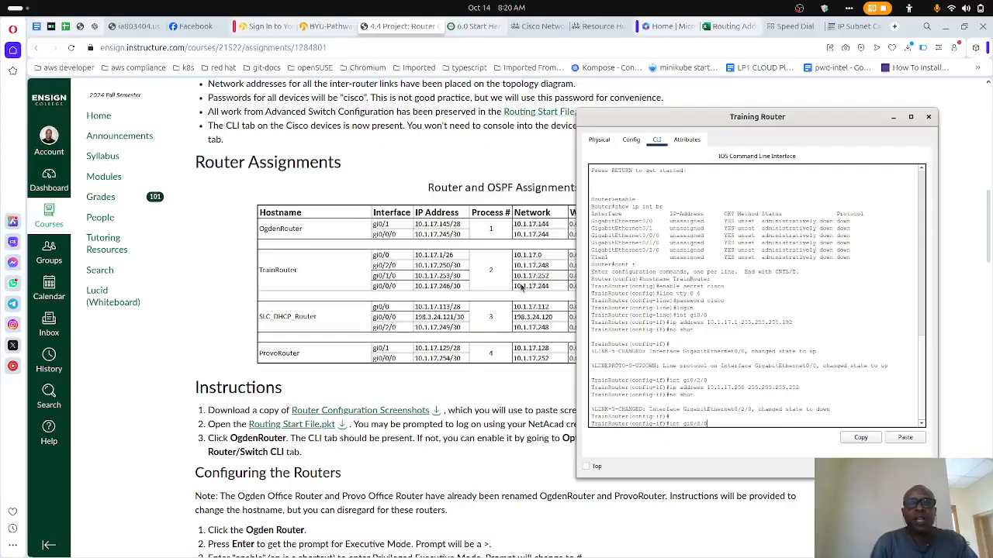
pyautogui.press('BackSpace')
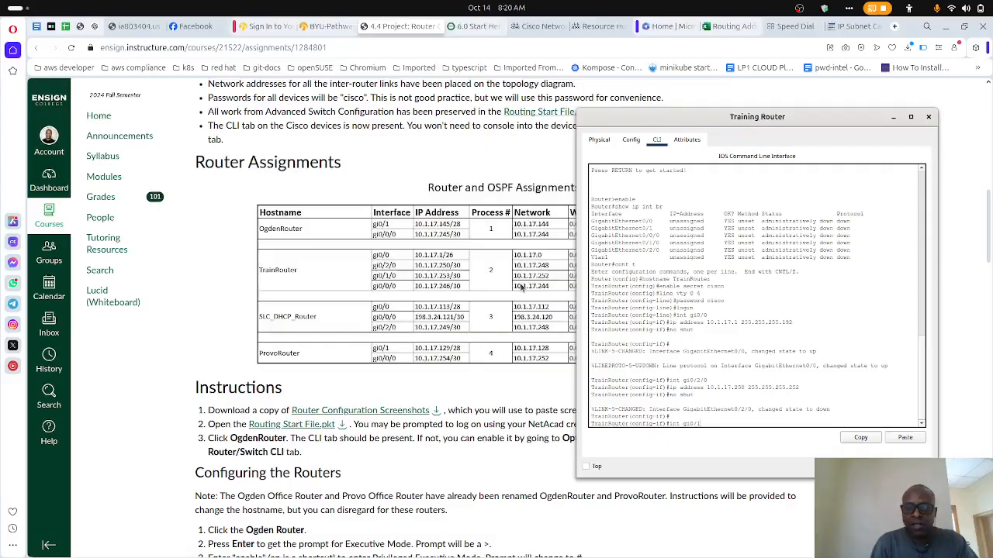
pyautogui.press('Return')
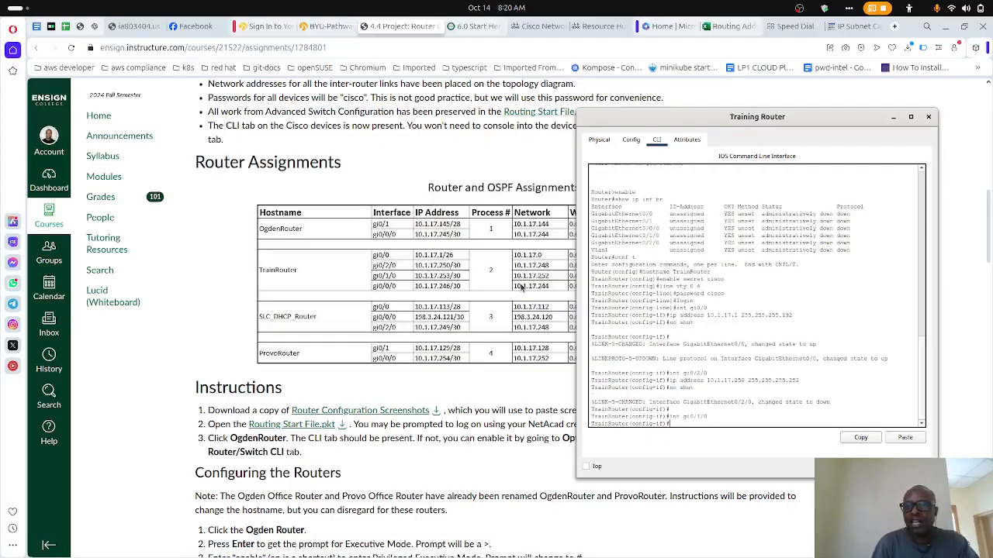
# - Assign 10.1.17.253 with mask 255.255.255.252 to interface gi0/1/0 and enable it with no shut
pyautogui.write('ip address 10.1.17.250 255.255.255.252')
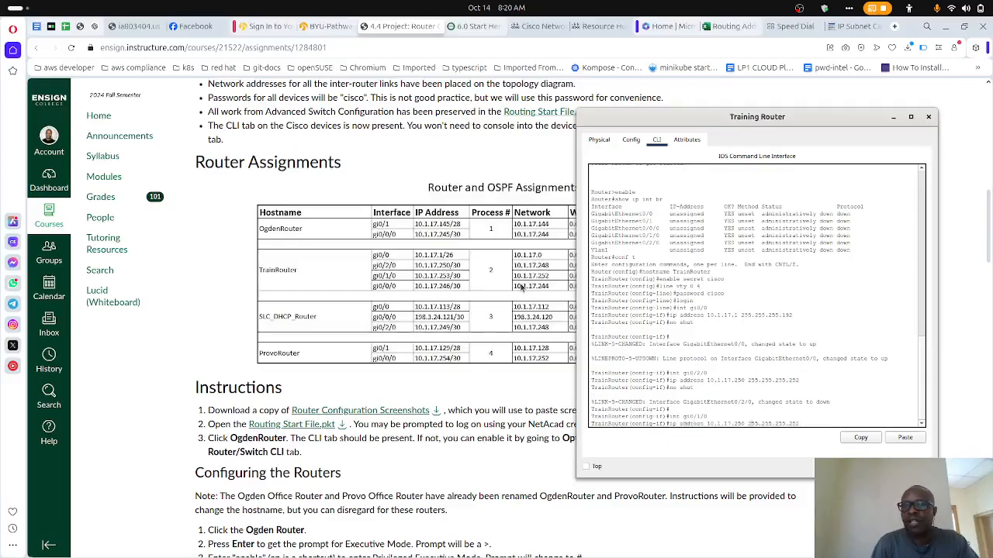
pyautogui.press('Left')
pyautogui.press('Left')
pyautogui.press('Left')
pyautogui.press('Left')
pyautogui.press('Left')
pyautogui.press('Left')
pyautogui.press('Left')
pyautogui.press('Left')
pyautogui.press('Left')
pyautogui.press('Left')
pyautogui.press('Left')
pyautogui.press('Left')
pyautogui.press('Left')
pyautogui.press('Left')
pyautogui.press('Left')
pyautogui.press('Left')
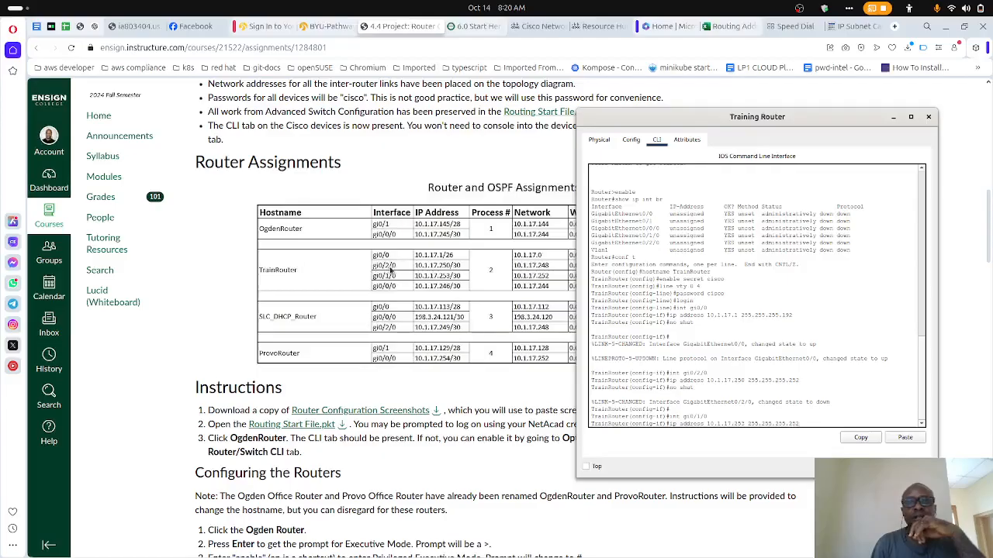
pyautogui.press('Return')
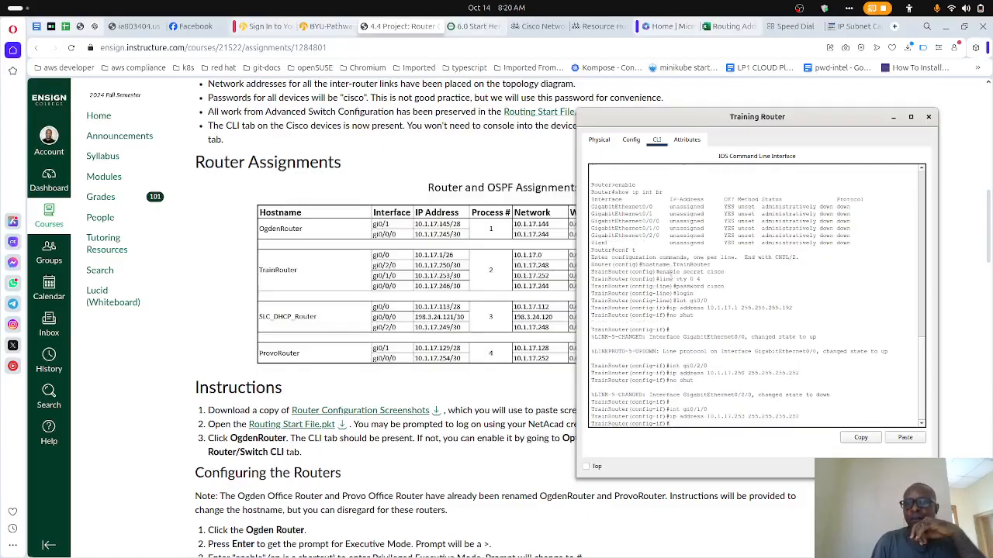
pyautogui.write('no shut')
pyautogui.press('Return')
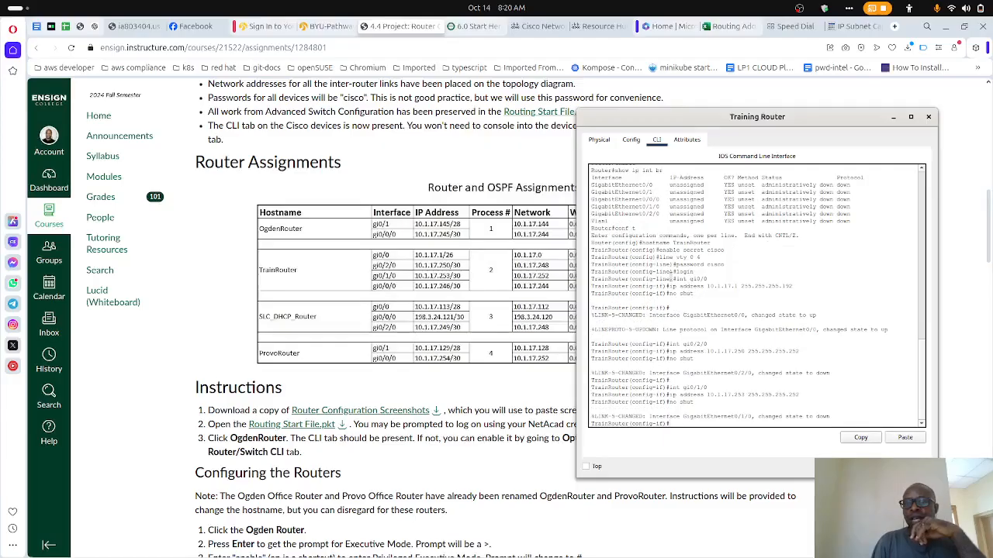
# - Enter the configuration of TrainRouter's last listed interface with int gi0/0/0
pyautogui.press('Up')
pyautogui.press('Up')
pyautogui.press('Up')
pyautogui.press('Left')
pyautogui.press('Left')
pyautogui.press('BackSpace')
pyautogui.write('0')
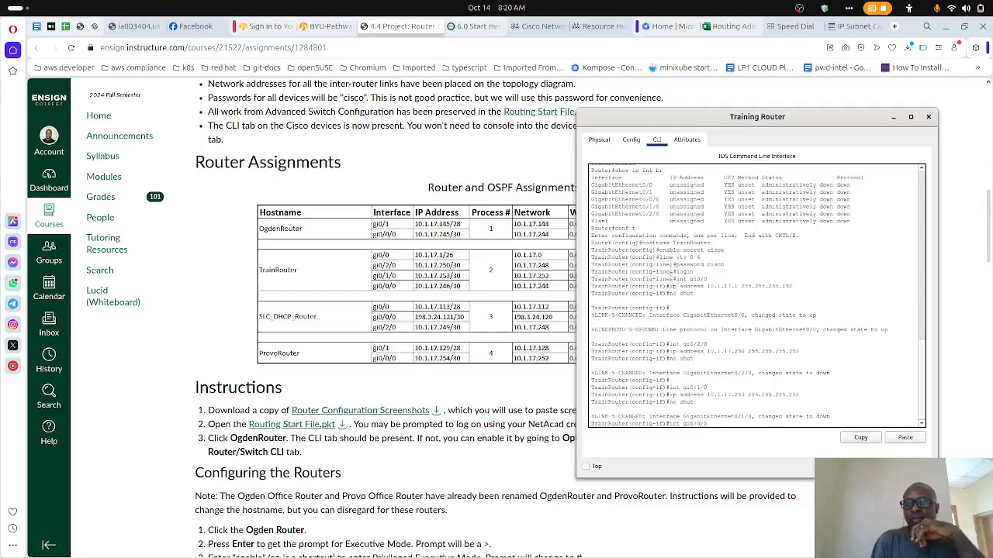
pyautogui.press('Return')
# - Assign the IP address 10.1.17.246 with mask 255.255.255.252 to interface gi0/0/0
pyautogui.press('Up')
pyautogui.press('Up')
pyautogui.press('Up')
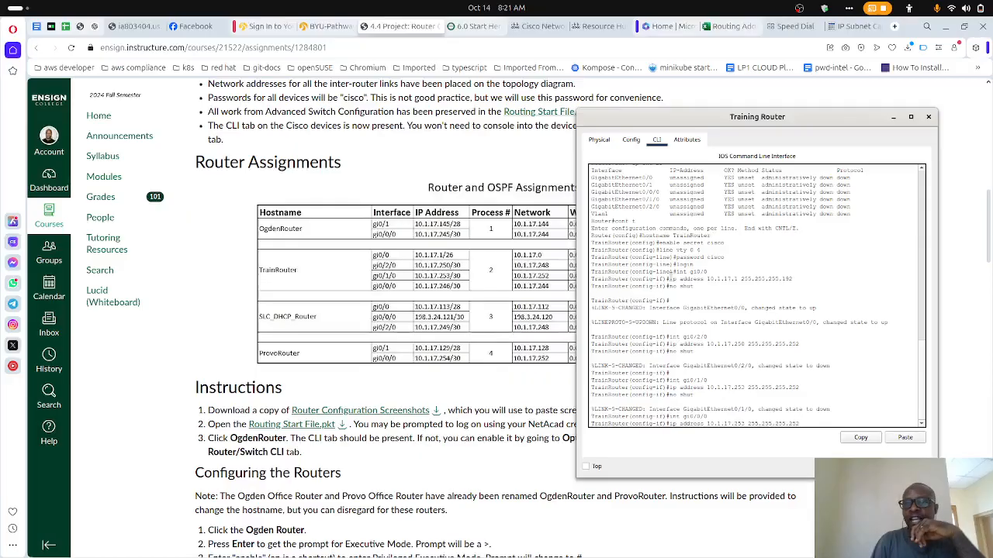
pyautogui.press('Left')
pyautogui.press('Left')
pyautogui.press('Left')
pyautogui.press('Left')
pyautogui.press('Left')
pyautogui.press('Left')
pyautogui.press('Left')
pyautogui.press('Left')
pyautogui.press('Left')
pyautogui.press('Left')
pyautogui.press('Left')
pyautogui.press('Left')
pyautogui.press('Left')
pyautogui.press('Left')
pyautogui.press('Left')
pyautogui.press('Left')
pyautogui.press('BackSpace')
pyautogui.press('BackSpace')
pyautogui.write('46')
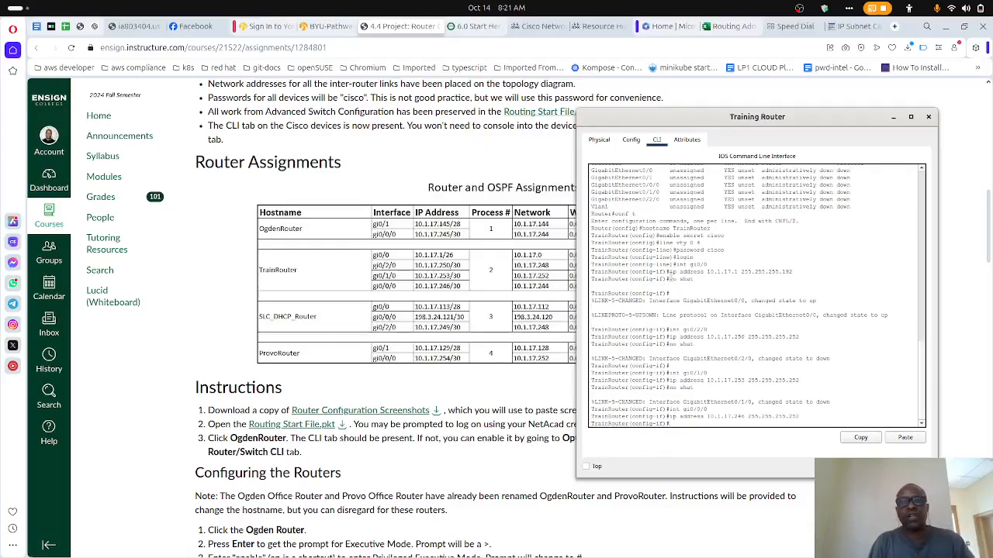
pyautogui.press('Up')
pyautogui.press('Up')
pyautogui.press('Up')
pyautogui.press('Up')
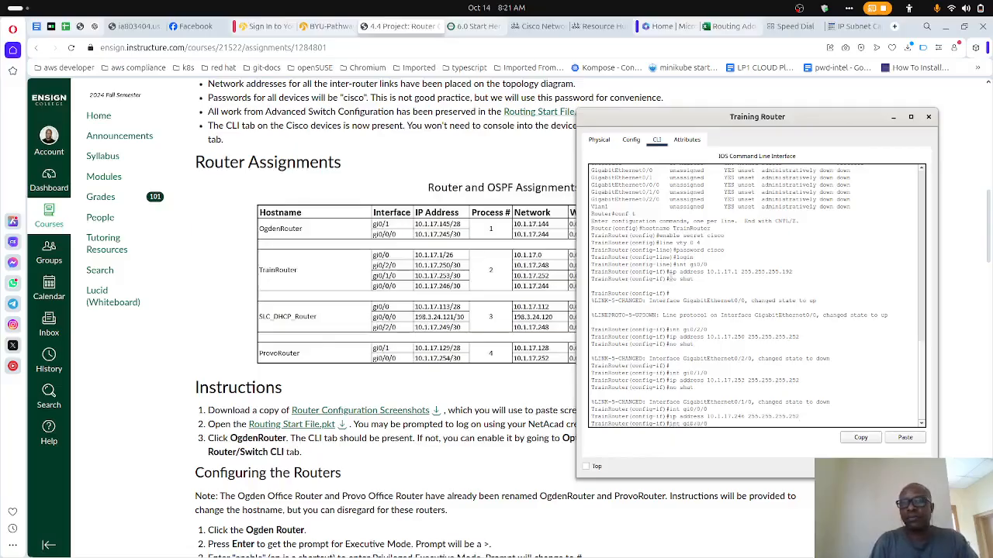
pyautogui.press('Up')
pyautogui.press('Up')
pyautogui.press('Up')
pyautogui.press('Up')
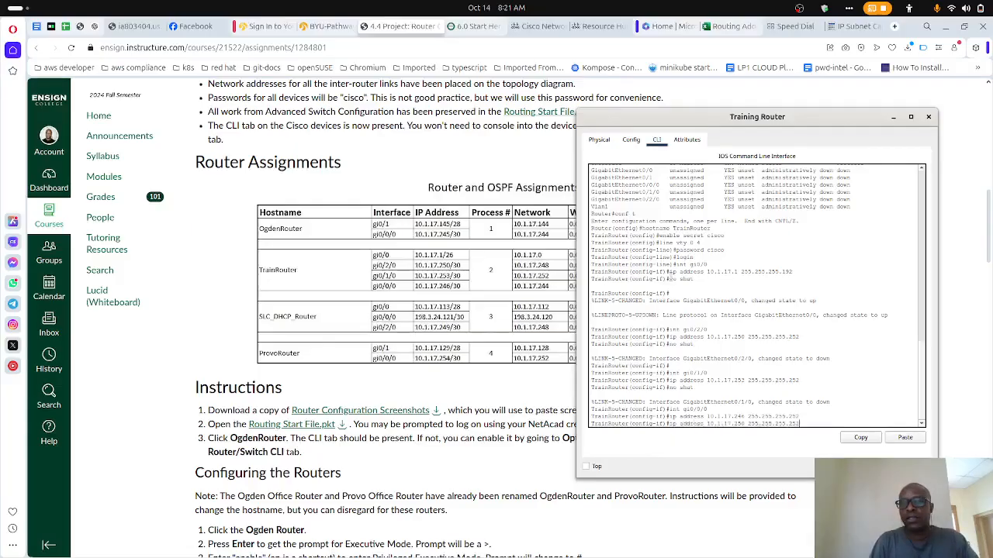
pyautogui.press('Down')
pyautogui.press('Down')
pyautogui.press('Down')
pyautogui.press('Down')
pyautogui.press('Down')
pyautogui.press('Down')
pyautogui.press('Down')
pyautogui.press('Down')
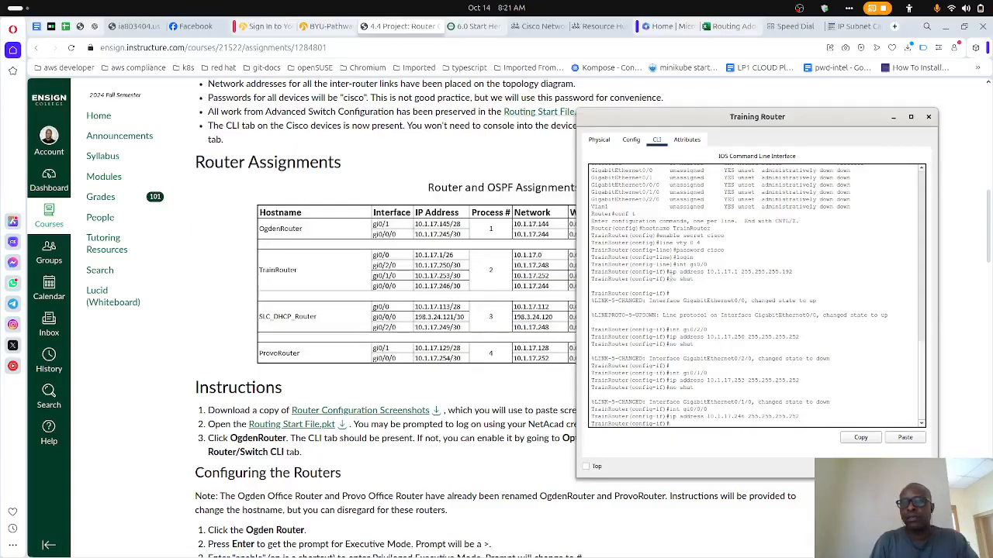
# - List the router's interface addresses and statuses from configuration mode with do show ip int br
pyautogui.write('do')
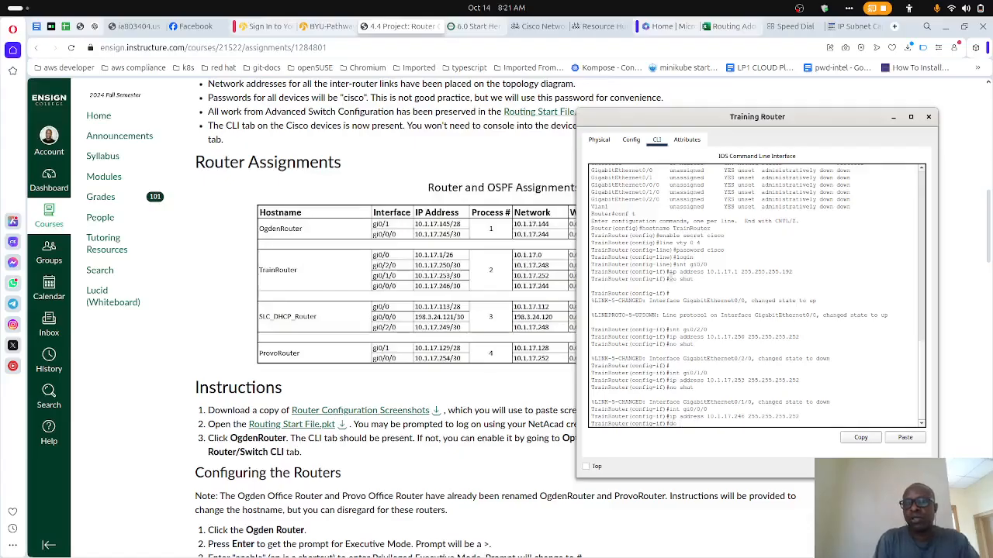
pyautogui.write(' show ip int b')
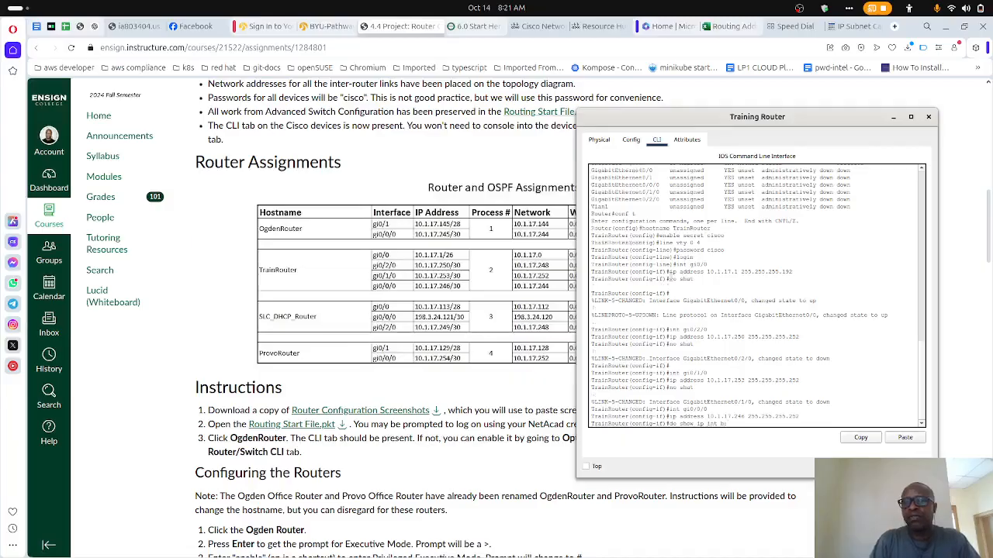
pyautogui.press('Return')
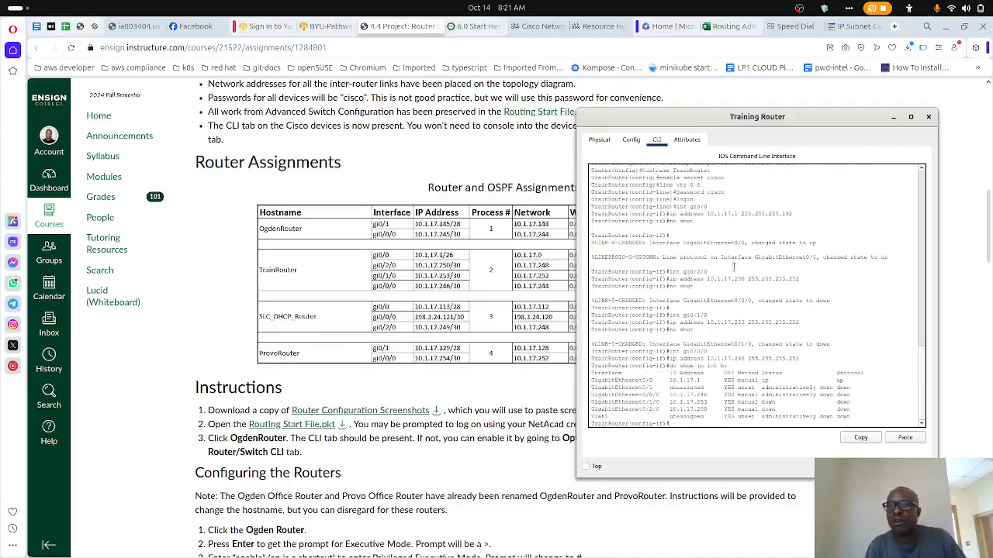
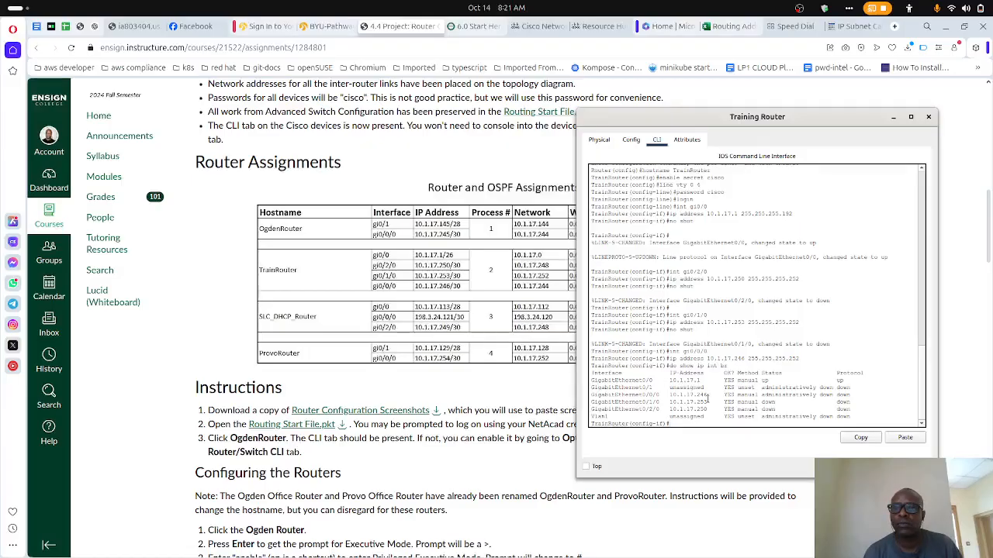
# - Re-enter the configuration of interface gi0/0/0 and enable it with no shut
pyautogui.write('int gi0/0/0')
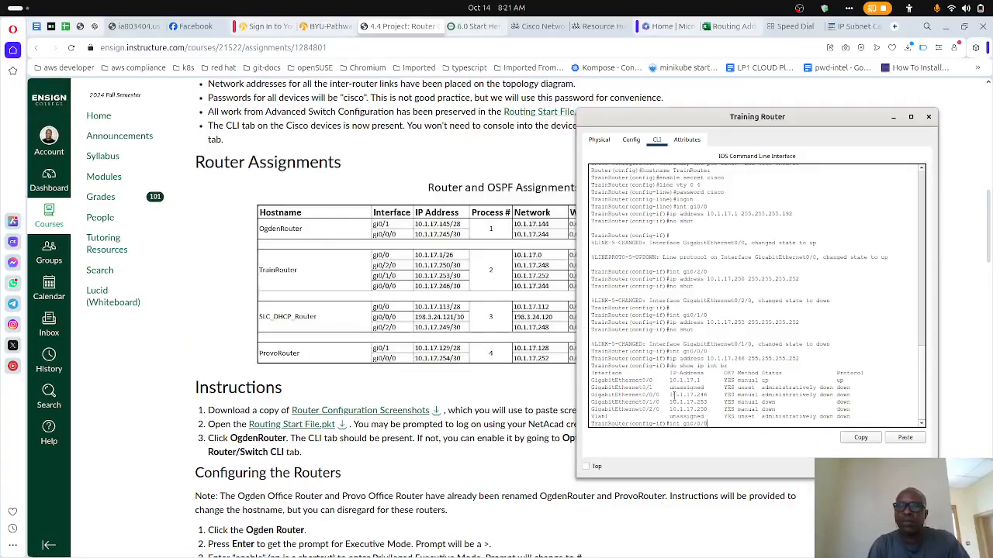
pyautogui.press('Return')
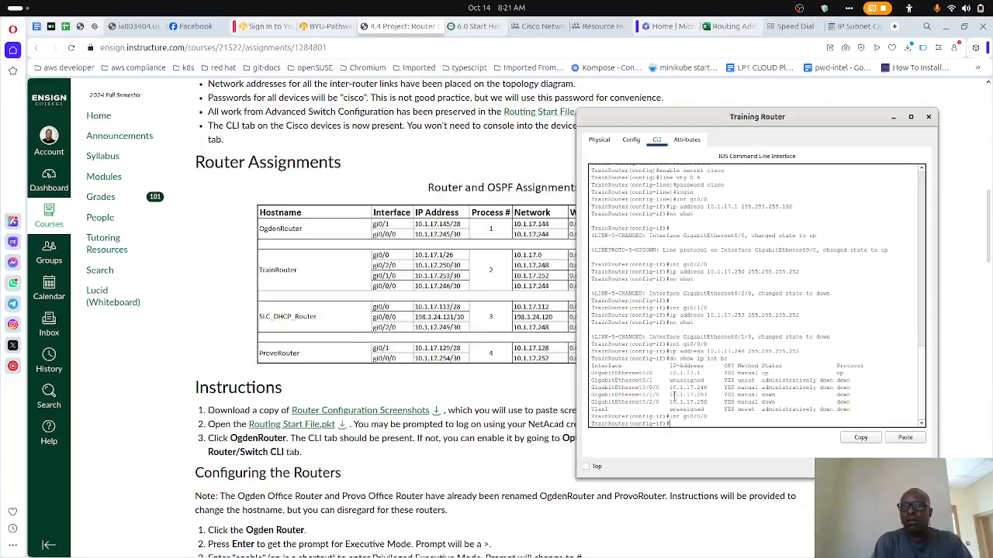
pyautogui.write('no shut')
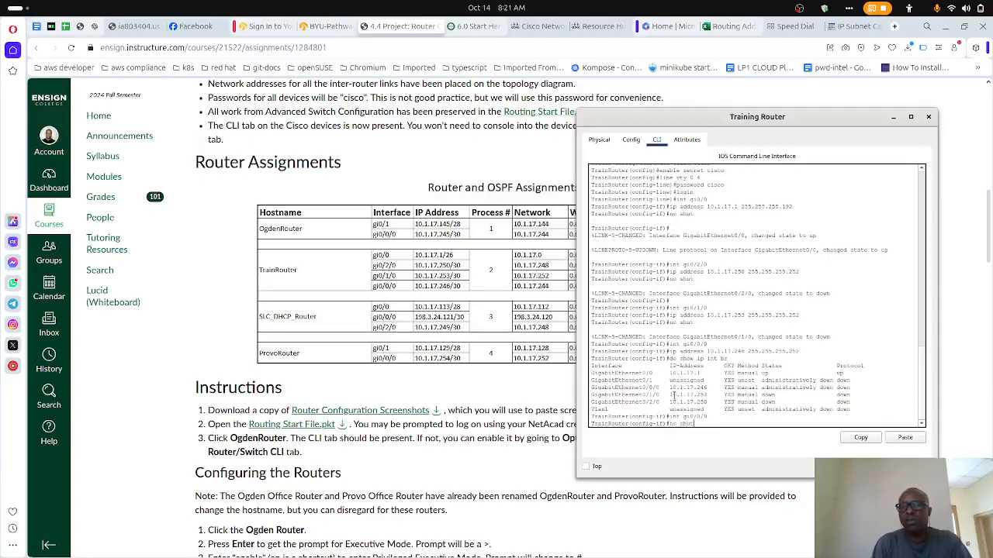
pyautogui.press('Return')
# - List the interface addresses and statuses with do show ip int br to check gi0/0/0
pyautogui.press('Up')
pyautogui.press('Up')
pyautogui.press('Up')
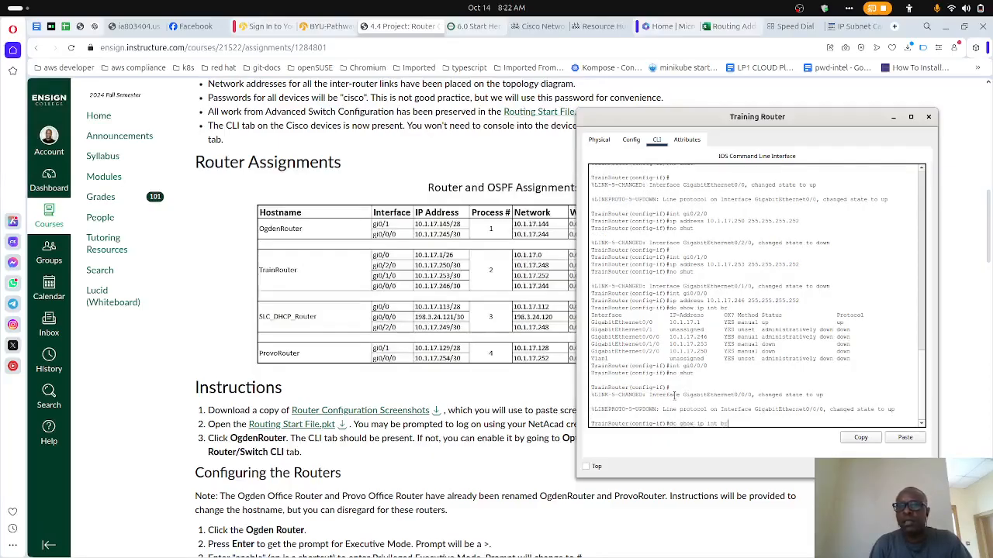
pyautogui.press('Return')
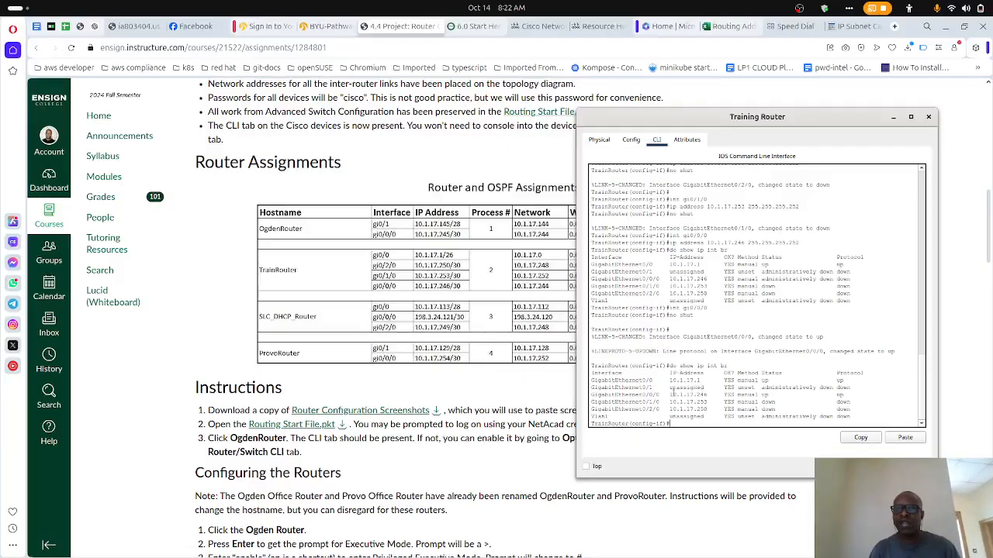
# - Return to interface gi0/1/0 with int gi0/1/0 and issue no shut on it again
pyautogui.write('no shut')
pyautogui.press('Up')
pyautogui.press('Up')
pyautogui.press('Up')
pyautogui.press('Up')
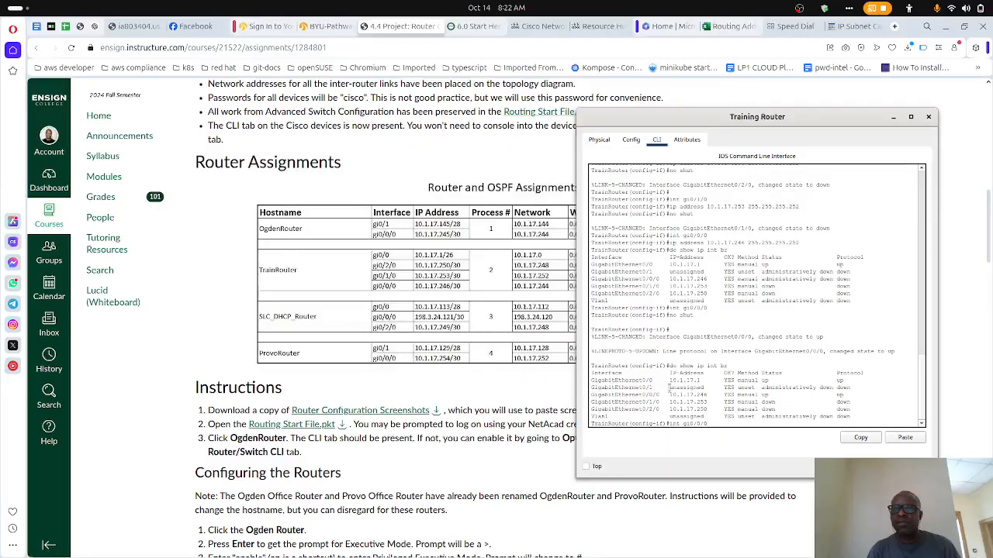
pyautogui.press('Left')
pyautogui.press('Left')
pyautogui.press('BackSpace')
pyautogui.write('1')
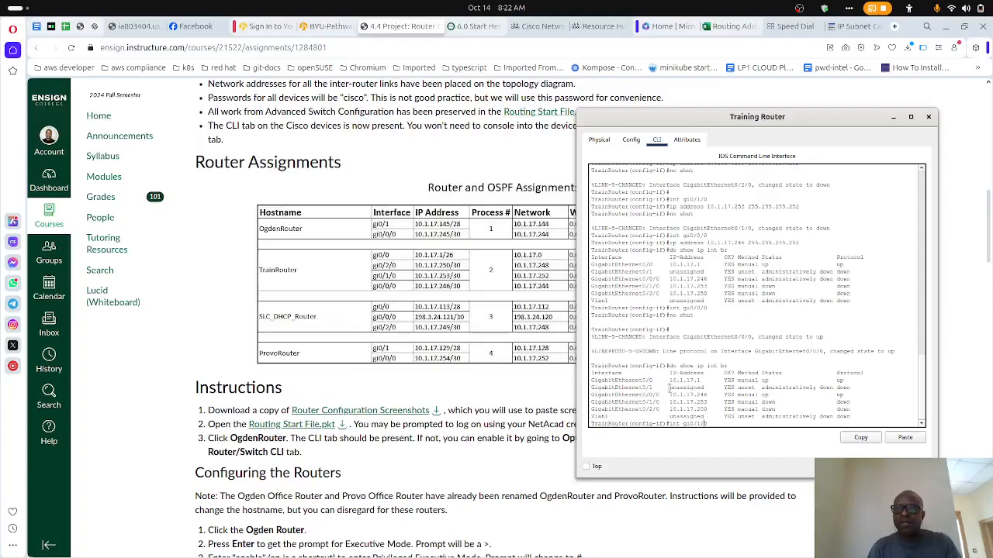
pyautogui.press('Return')
pyautogui.write('no shut')
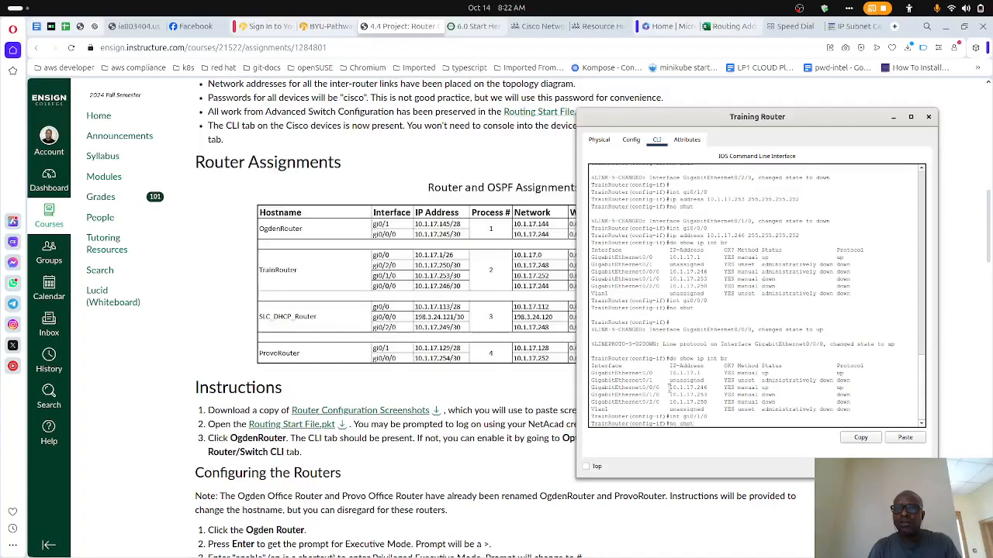
pyautogui.press('Return')
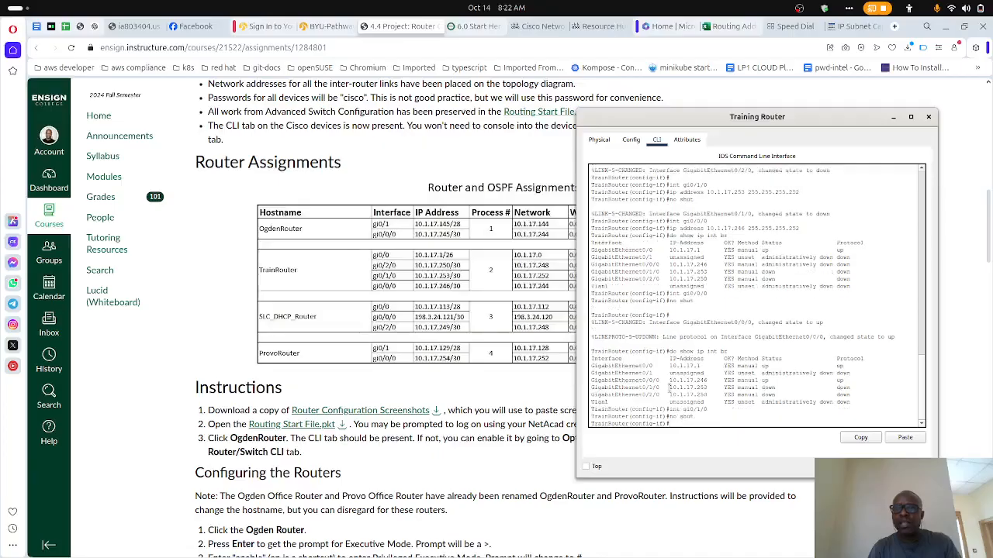
# - Return to interface gi0/2/0 with int gi0/2/0 and issue no shut on it again
pyautogui.press('Up')
pyautogui.press('Up')
pyautogui.press('Left')
pyautogui.press('Left')
pyautogui.press('BackSpace')
pyautogui.write('2')
pyautogui.press('Return')
# - Recheck all interface addresses and statuses with do show ip int br after re-enabling gi0/1/0 and gi0/2/0
pyautogui.press('Up')
pyautogui.press('Up')
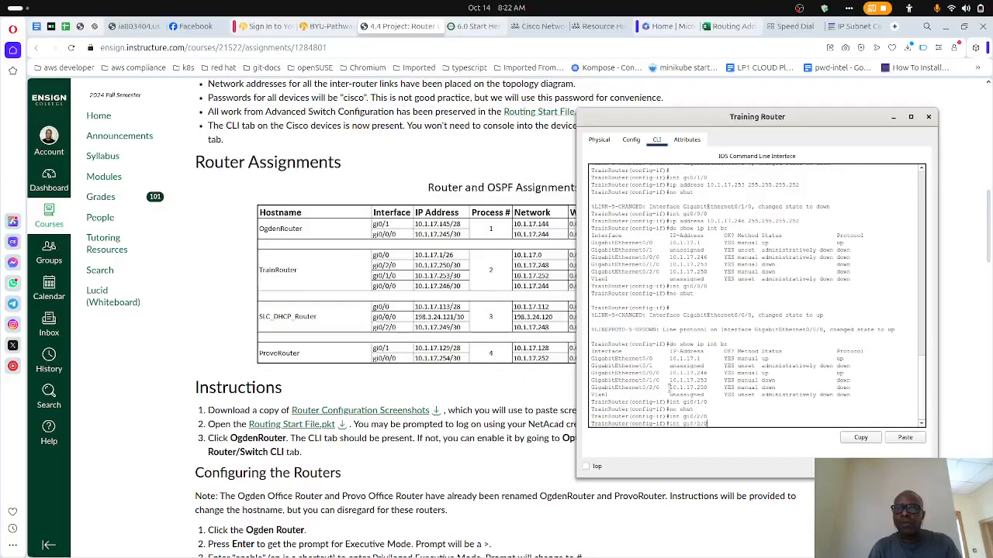
pyautogui.press('Return')
pyautogui.press('Up')
pyautogui.press('Up')
pyautogui.press('Up')
pyautogui.press('Up')
pyautogui.press('Up')
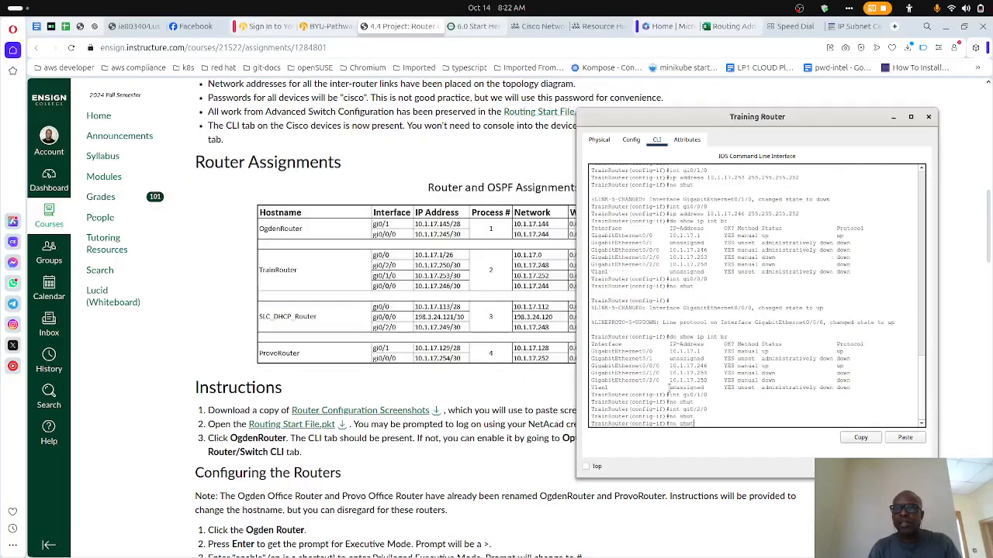
pyautogui.press('Return')
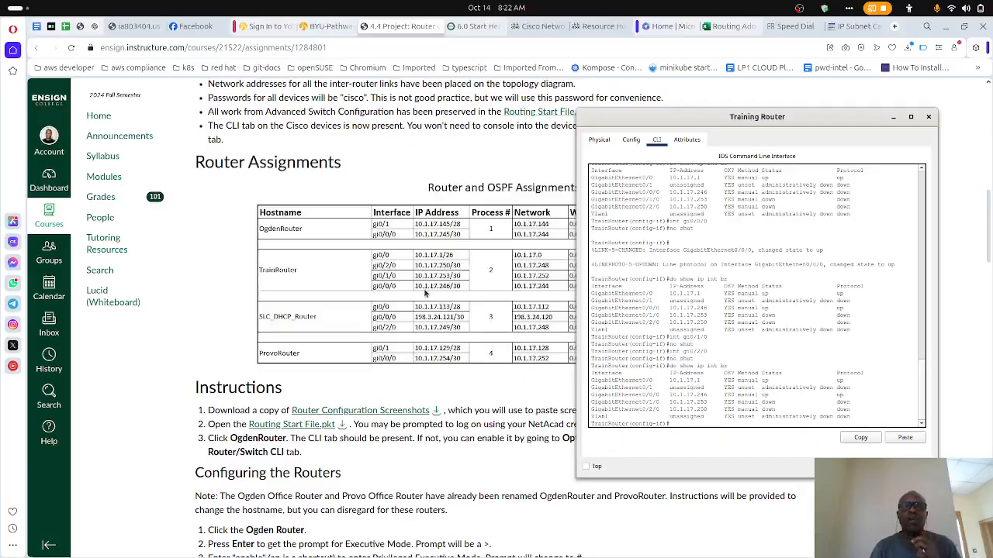
# - Review the OSPF instructions and activate OSPF process 2 on TrainRouter with router ospf 2
pyautogui.scroll(-4, 349, 327)
pyautogui.scroll(-5, 349, 328)
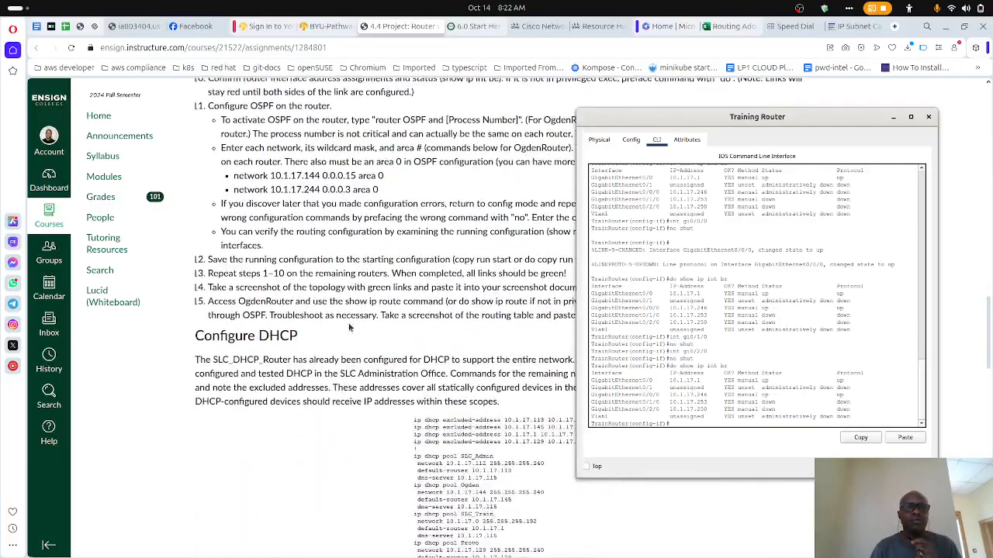
pyautogui.scroll(2, 351, 327)
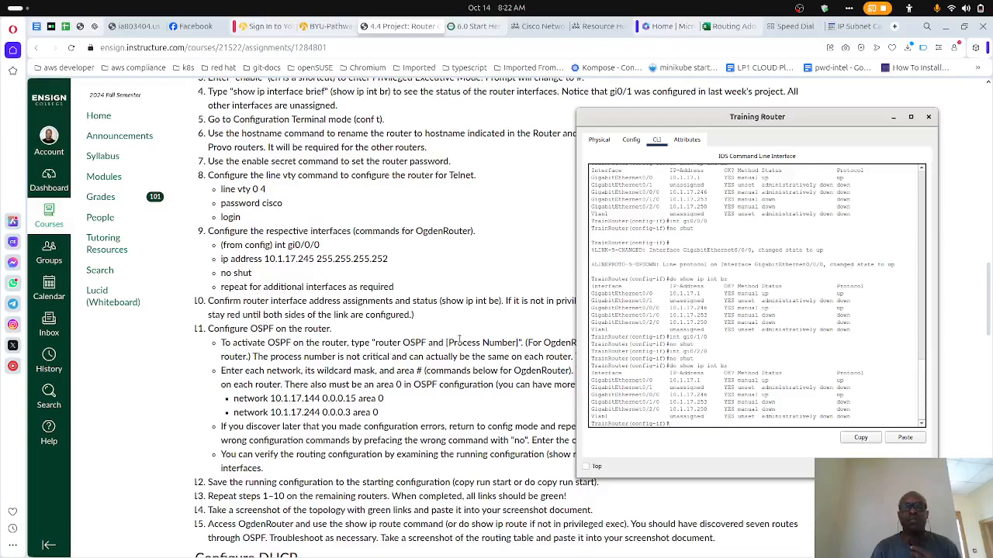
pyautogui.scroll(10, 459, 339)
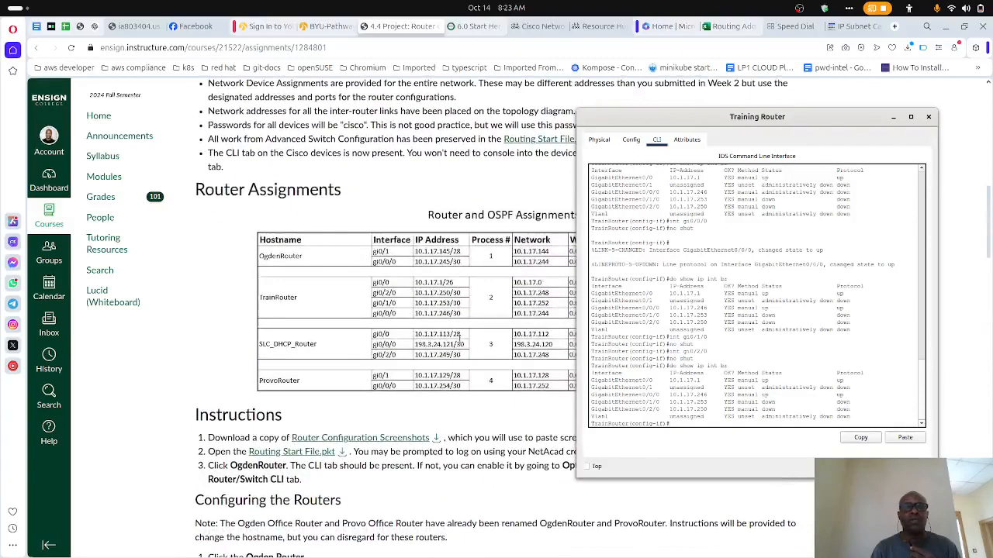
pyautogui.moveTo(620, 125); pyautogui.dragTo(671, 146)
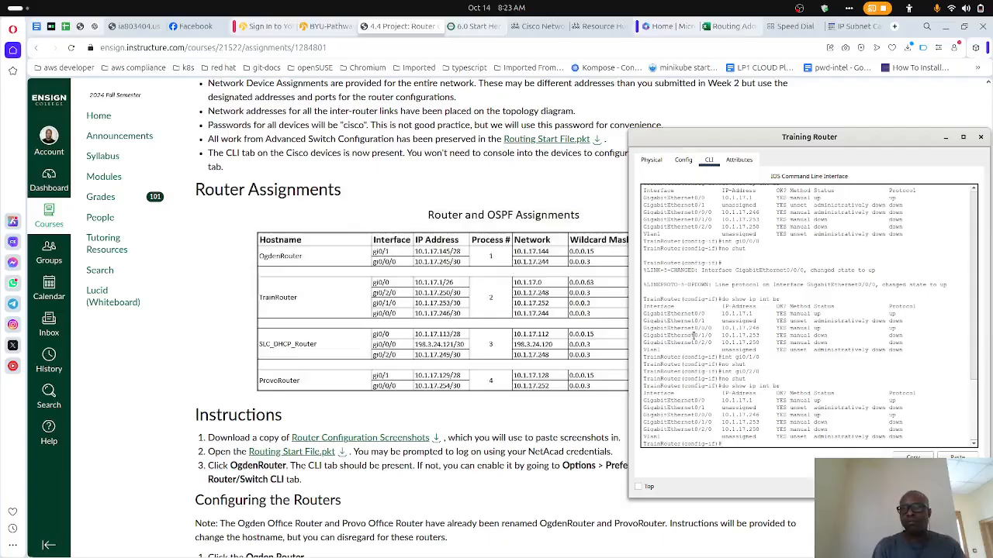
pyautogui.write('outer ospf 2')
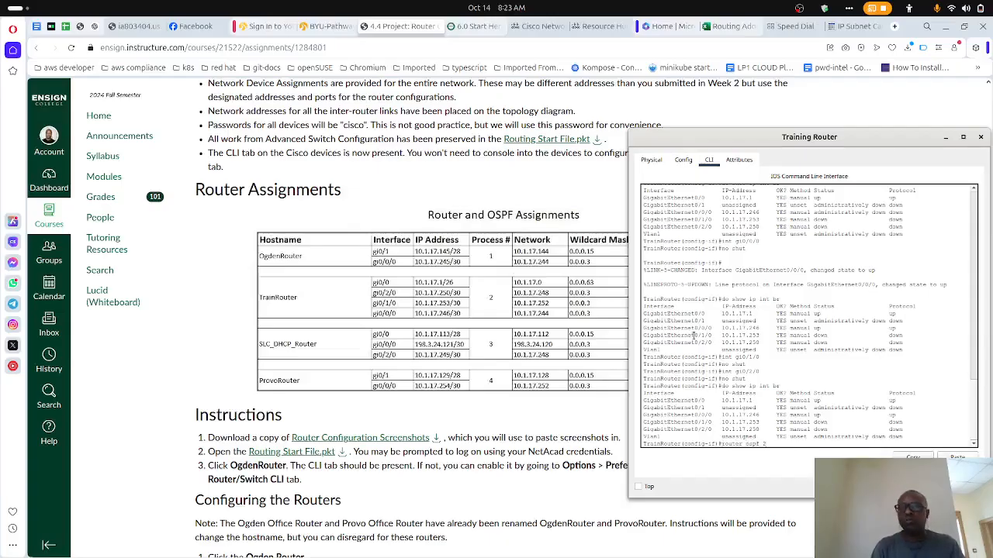
pyautogui.press('Return')
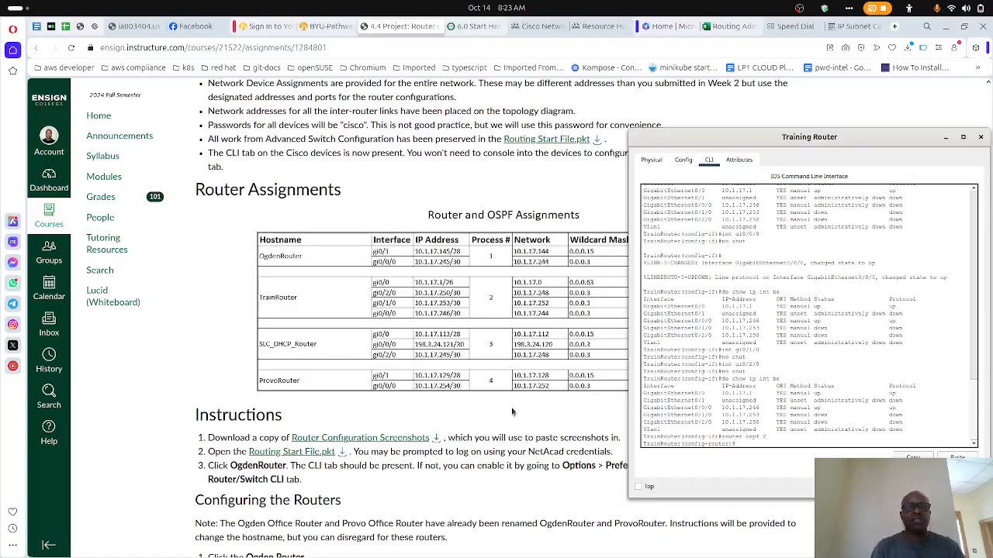
# - Add network 10.1.17.0 with wildcard mask 0.0.0.63 in area 0 to OSPF, checking the instructions and assignments table
pyautogui.scroll(-10, 461, 432)
pyautogui.scroll(3, 464, 432)
pyautogui.scroll(8, 463, 431)
pyautogui.scroll(3, 463, 431)
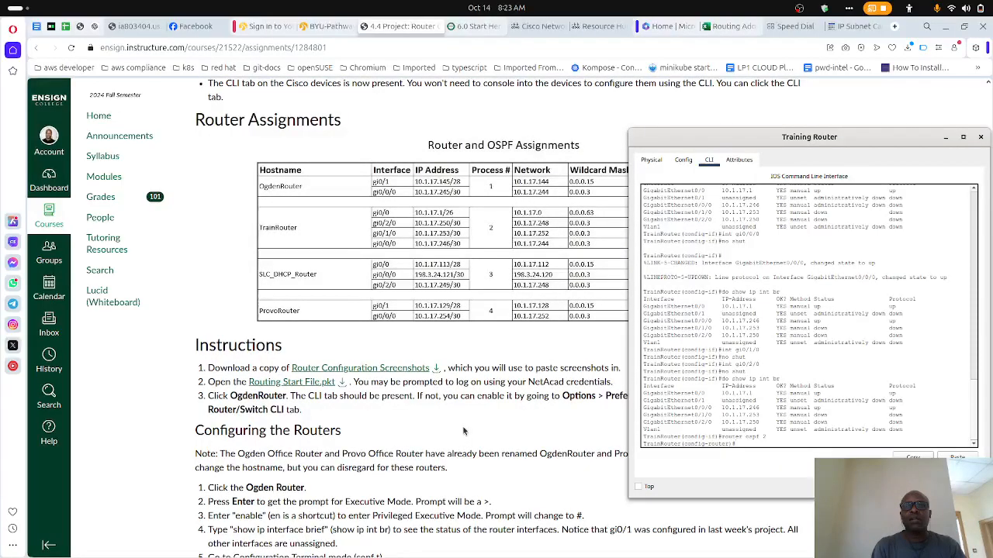
pyautogui.write('twork 10.1.')
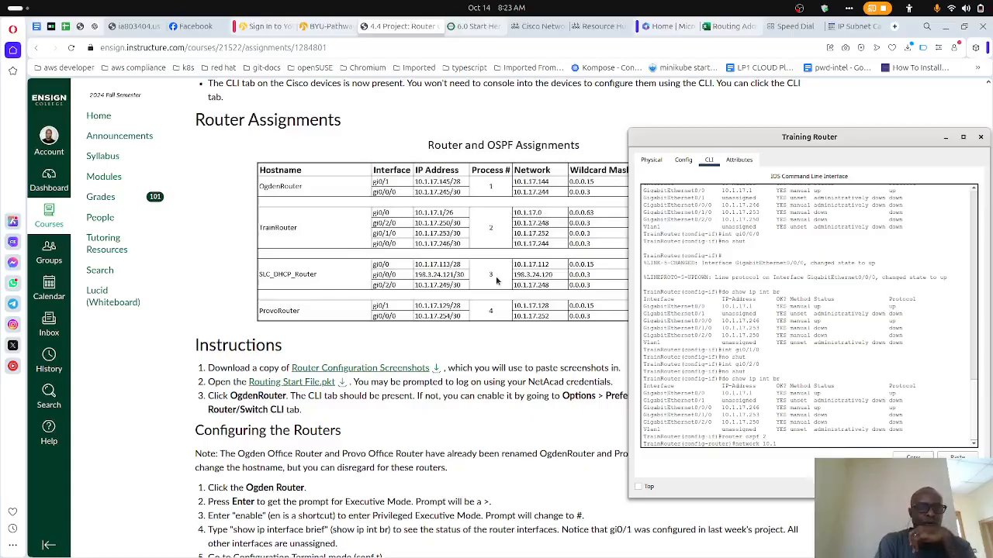
pyautogui.write('7')
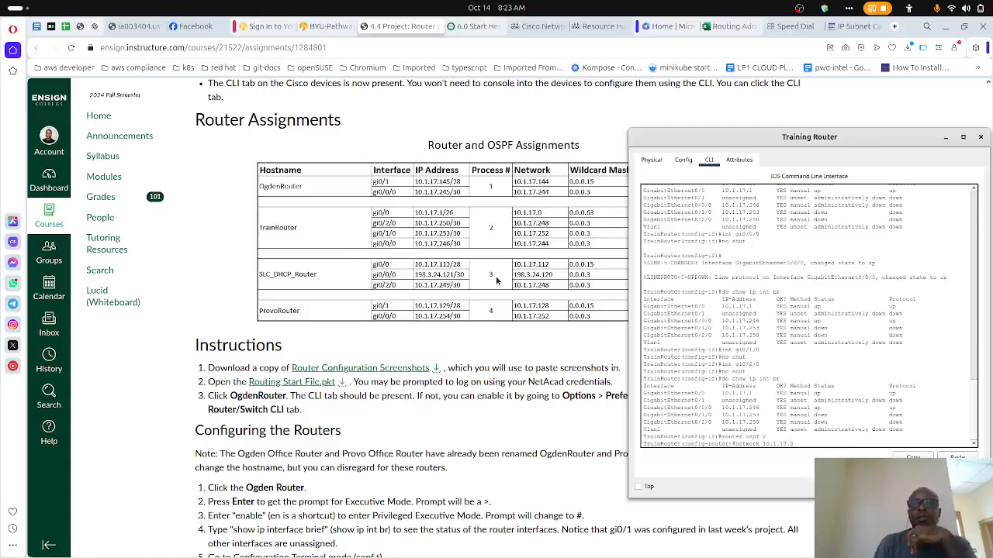
pyautogui.write('.0 0.')
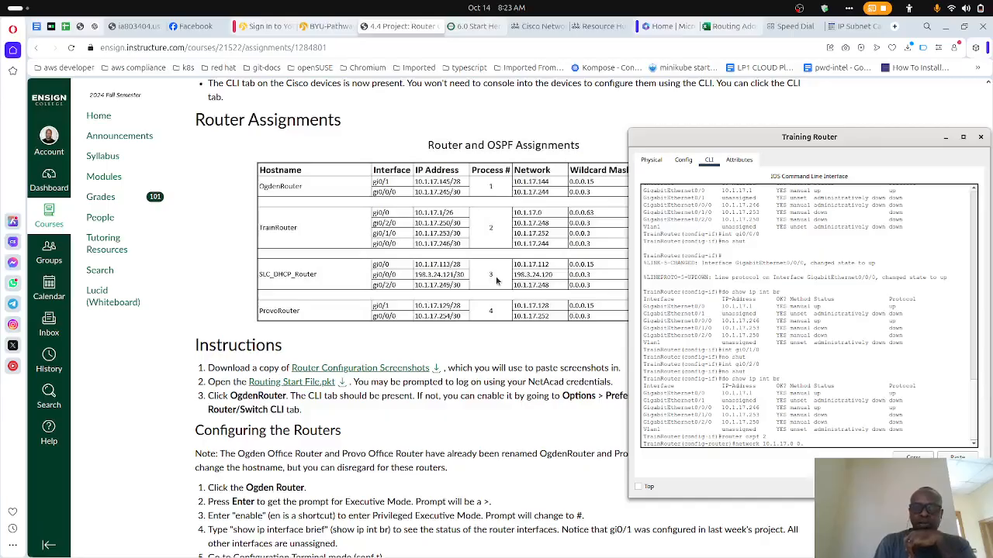
pyautogui.write('0.0.63')
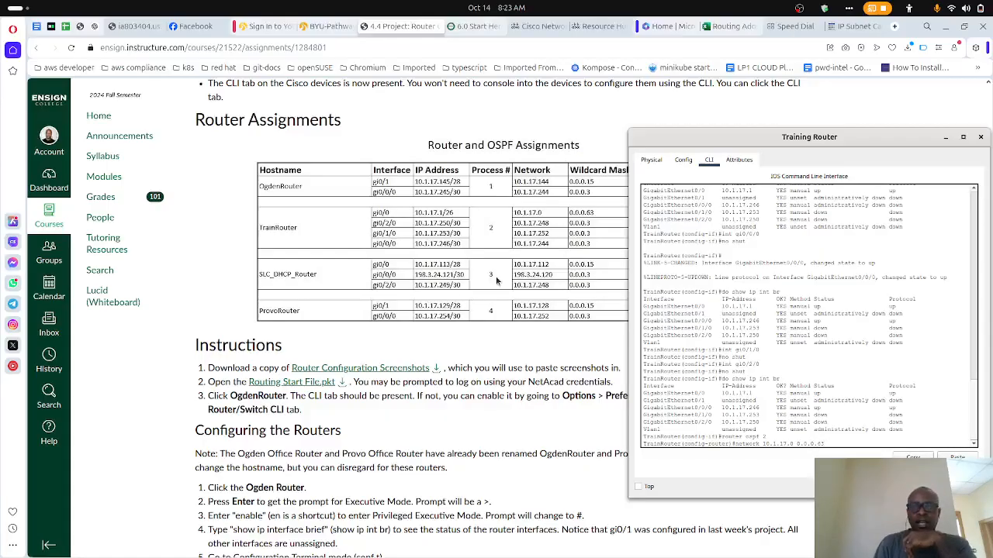
pyautogui.write(' area 0')
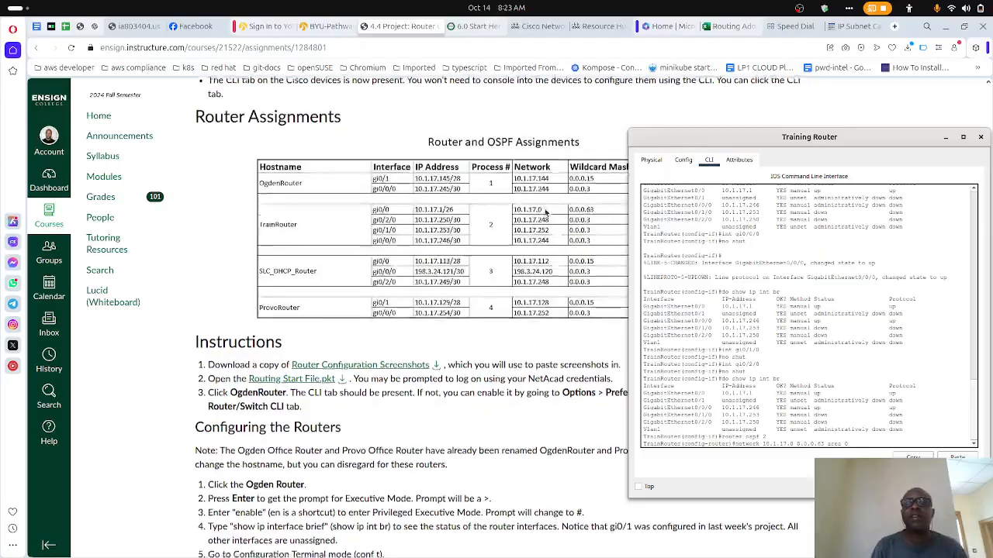
pyautogui.scroll(-3, 546, 213)
pyautogui.scroll(2, 546, 212)
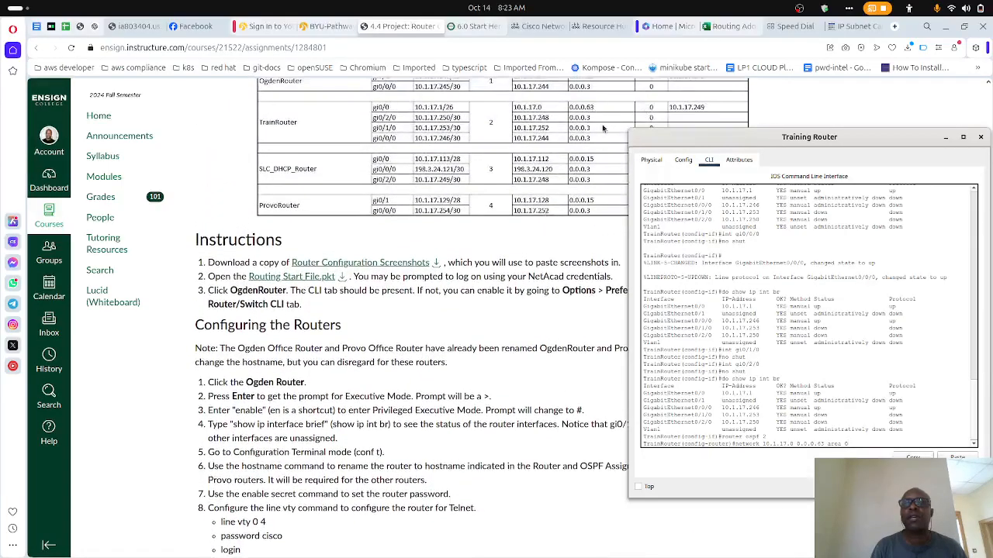
pyautogui.scroll(1, 602, 131)
pyautogui.scroll(-7, 602, 128)
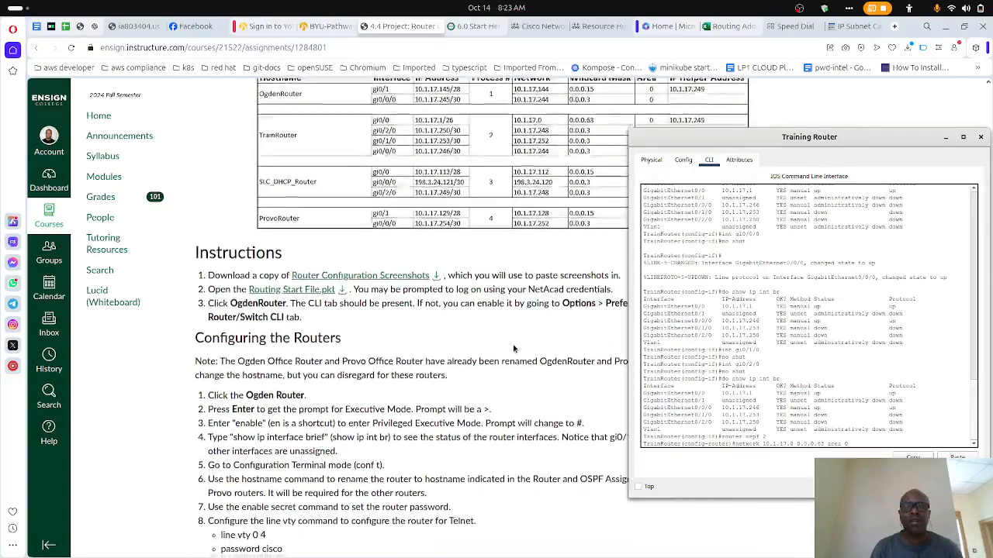
pyautogui.scroll(-1, 513, 349)
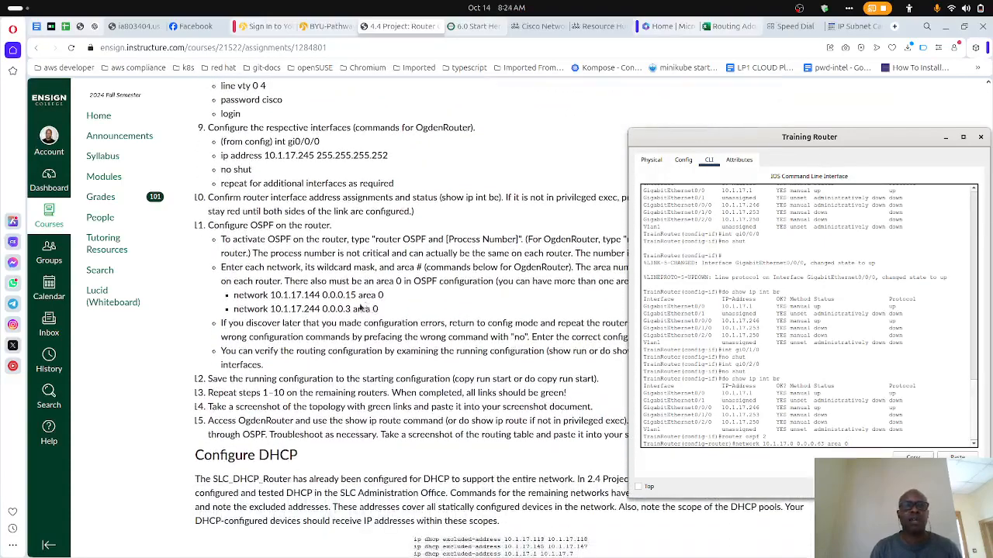
pyautogui.scroll(6, 394, 307)
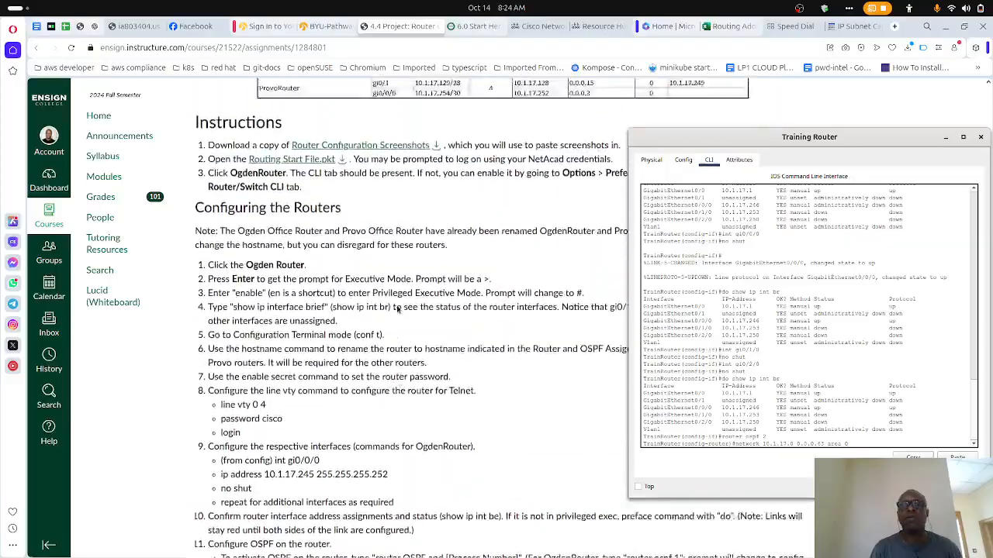
pyautogui.scroll(3, 397, 307)
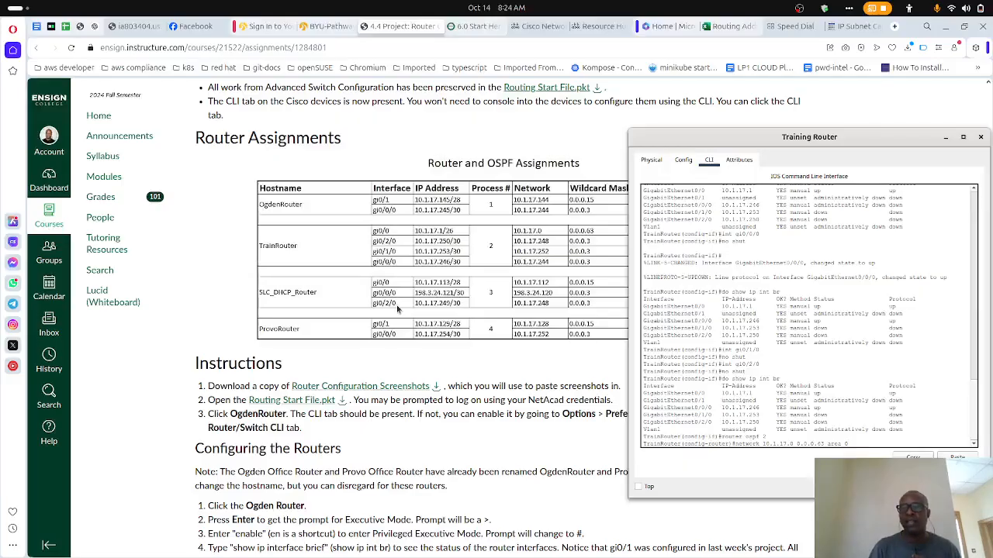
pyautogui.press('Return')
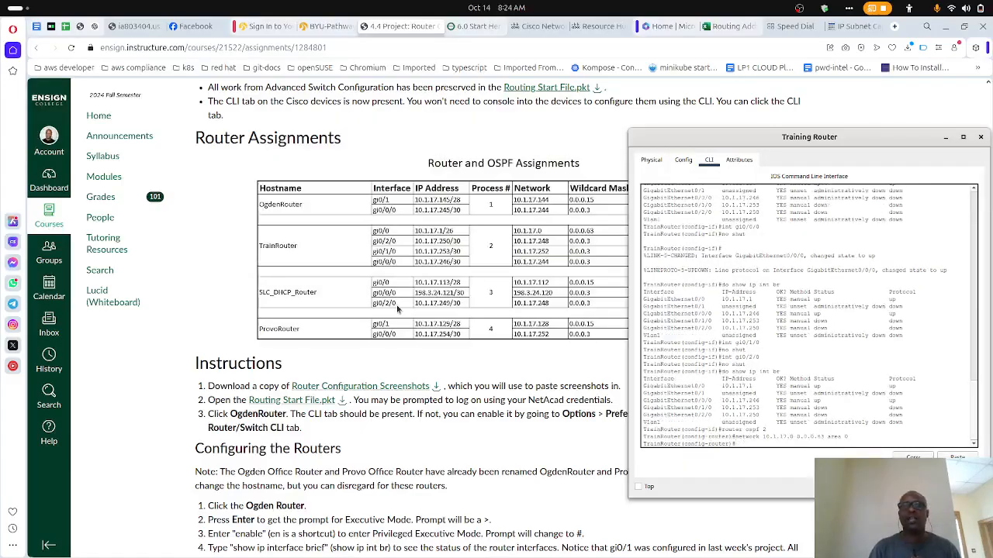
# - Add network 10.1.17.248 with wildcard mask 0.0.0.3 in area 0 to the OSPF process
pyautogui.press('Up')
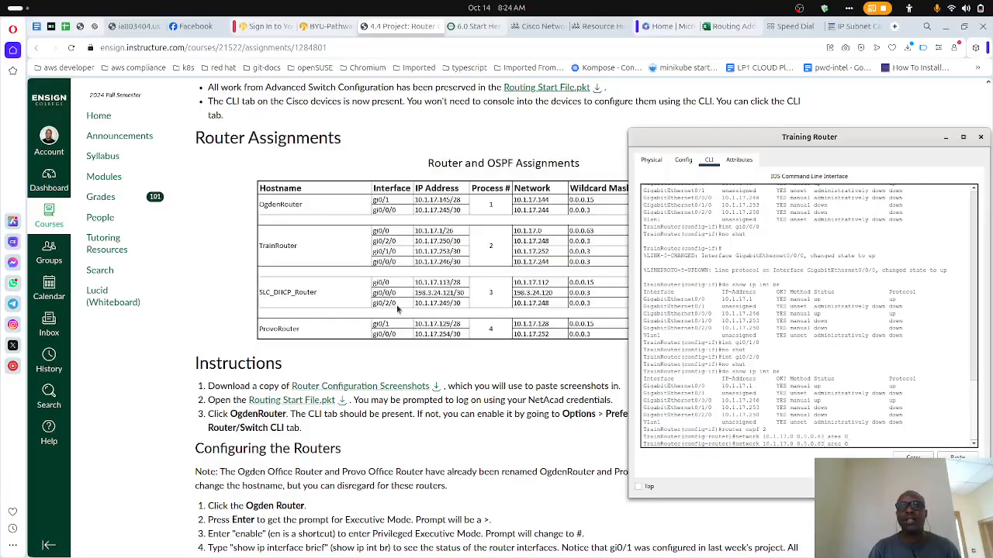
pyautogui.press('BackSpace')
pyautogui.press('BackSpace')
pyautogui.write('3')
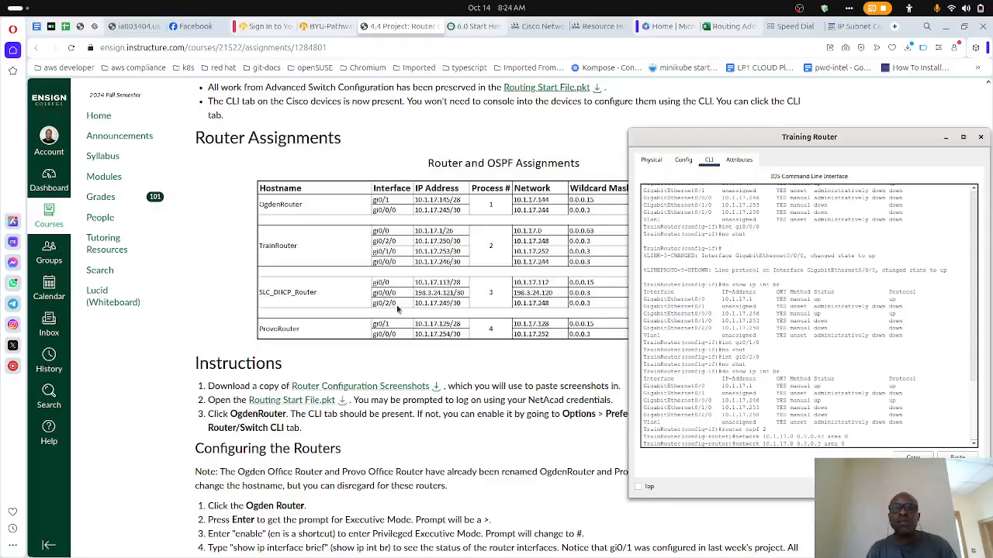
pyautogui.press('BackSpace')
pyautogui.write('248')
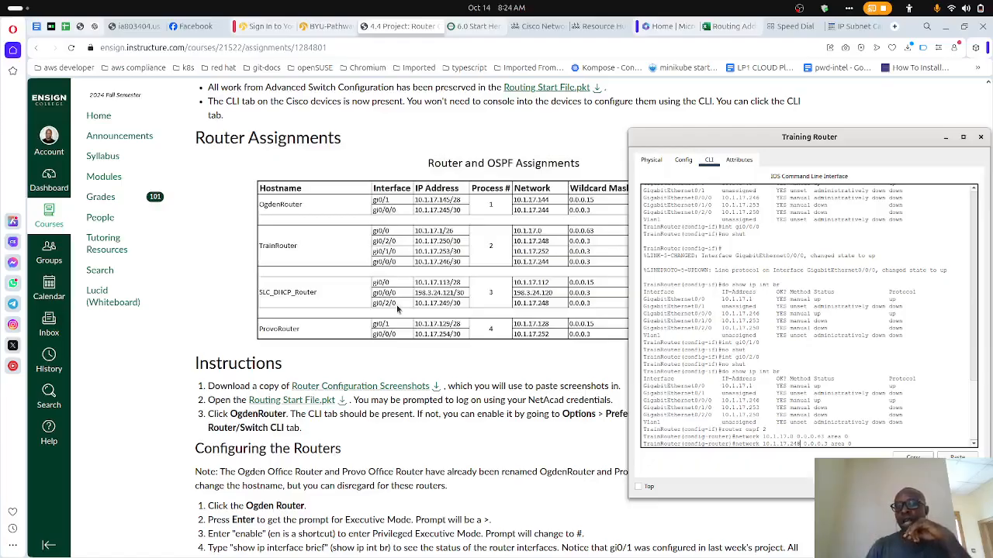
pyautogui.press('Return')
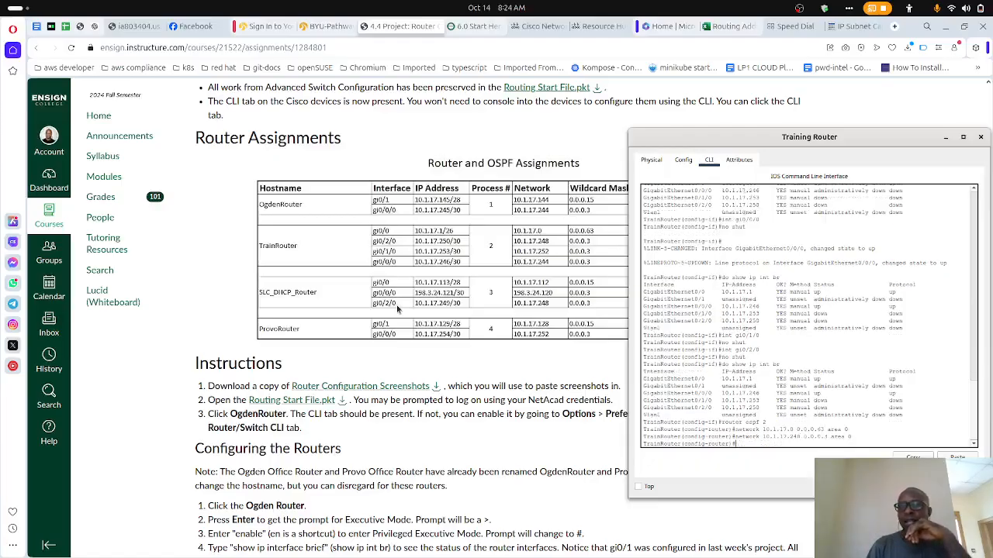
# - Add network 10.1.17.252 with wildcard mask 0.0.0.3 in area 0 to the OSPF process
pyautogui.press('Up')
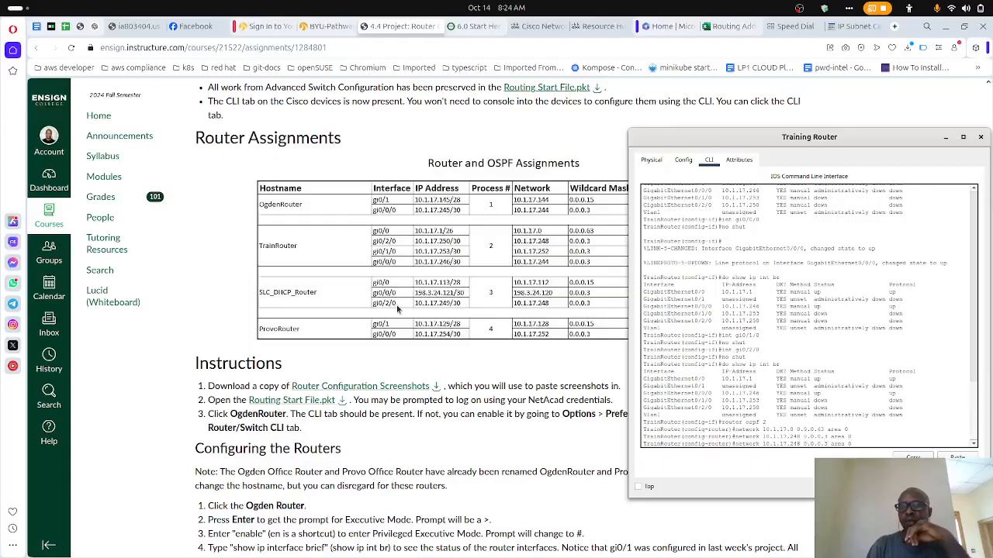
pyautogui.press('BackSpace')
pyautogui.press('BackSpace')
pyautogui.write('52')
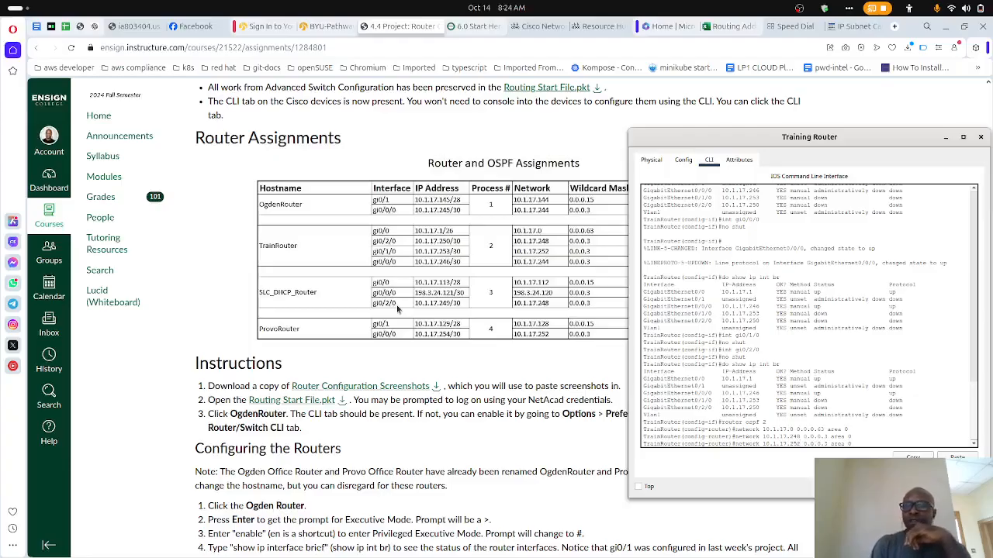
pyautogui.press('Return')
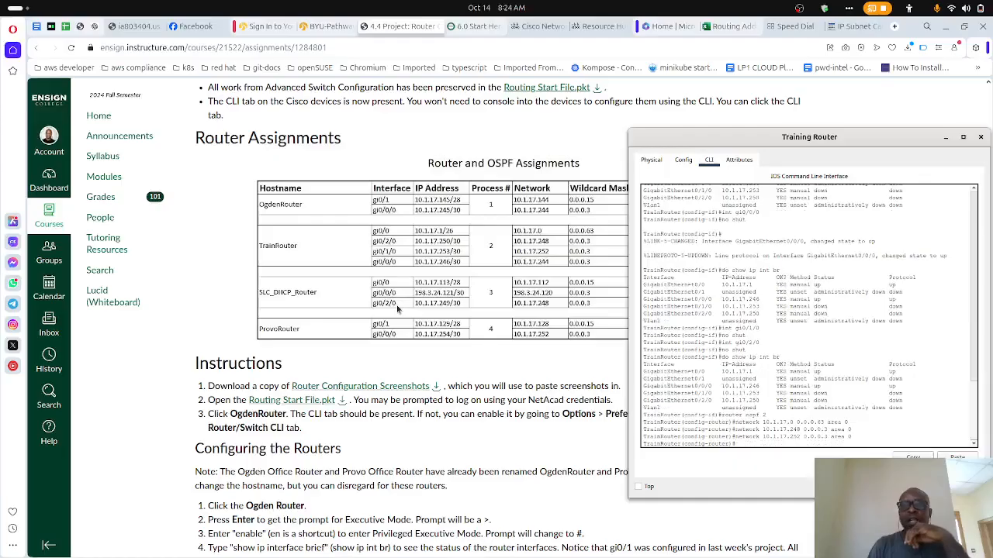
# - Add network 10.1.17.244 with wildcard mask 0.0.0.3 in area 0 to the OSPF process
pyautogui.press('Up')
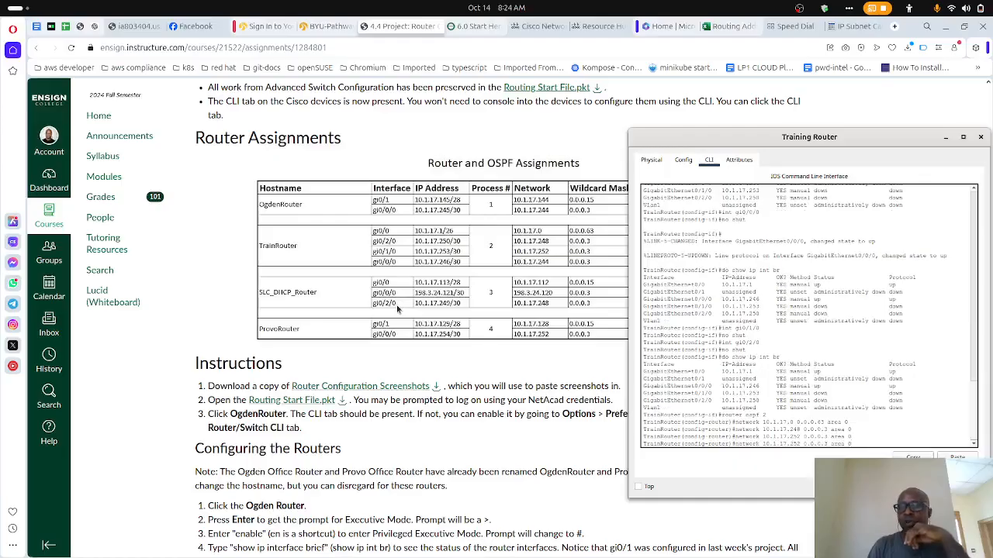
pyautogui.press('Left')
pyautogui.press('BackSpace')
pyautogui.press('BackSpace')
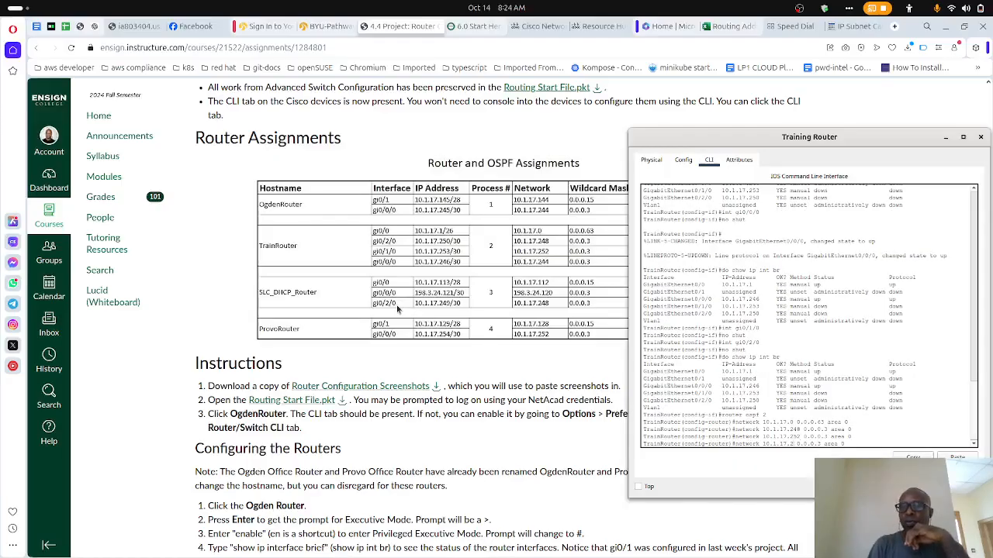
pyautogui.write('44')
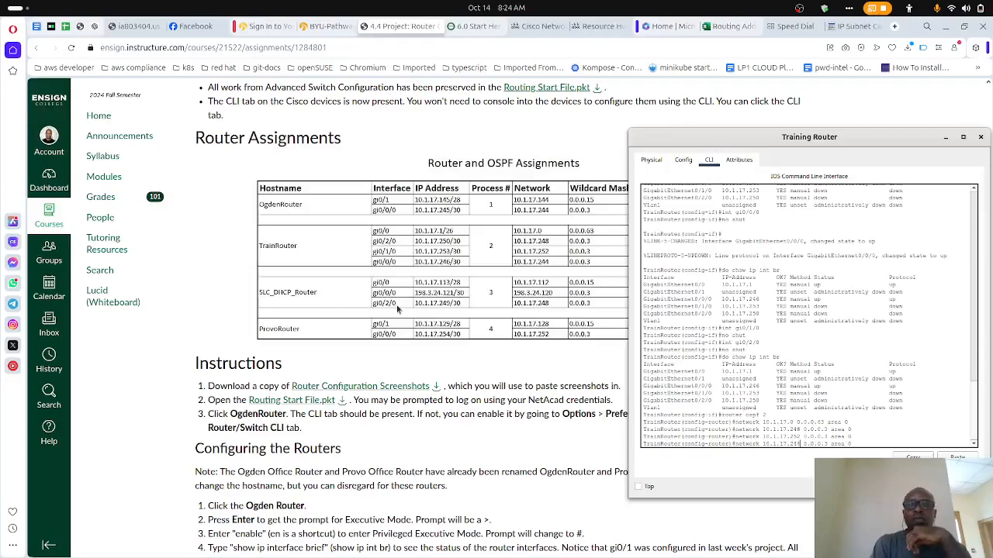
pyautogui.press('Return')
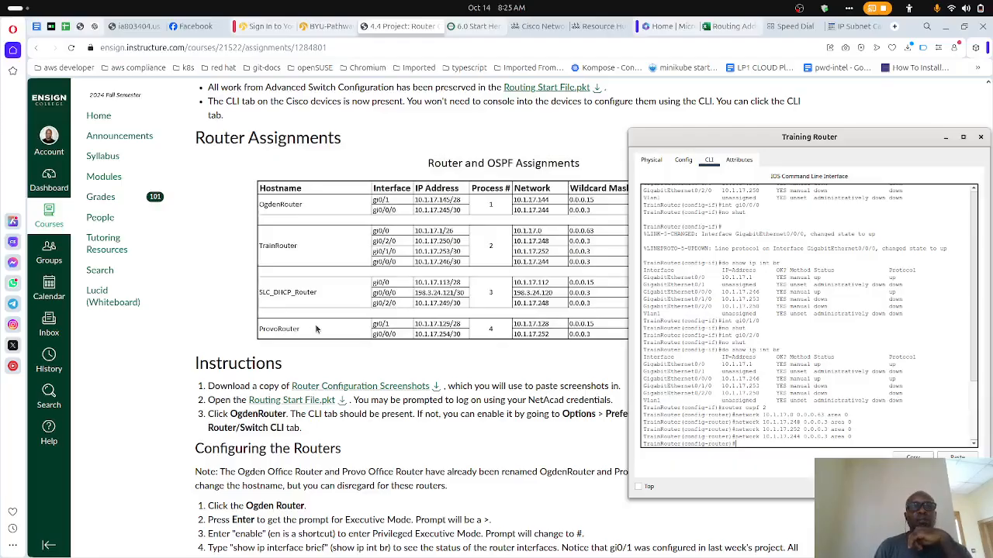
# - Review the remaining router instructions and save TrainRouter's running configuration to the startup configuration with do copy run start
pyautogui.scroll(-3, 316, 329)
pyautogui.scroll(-10, 316, 329)
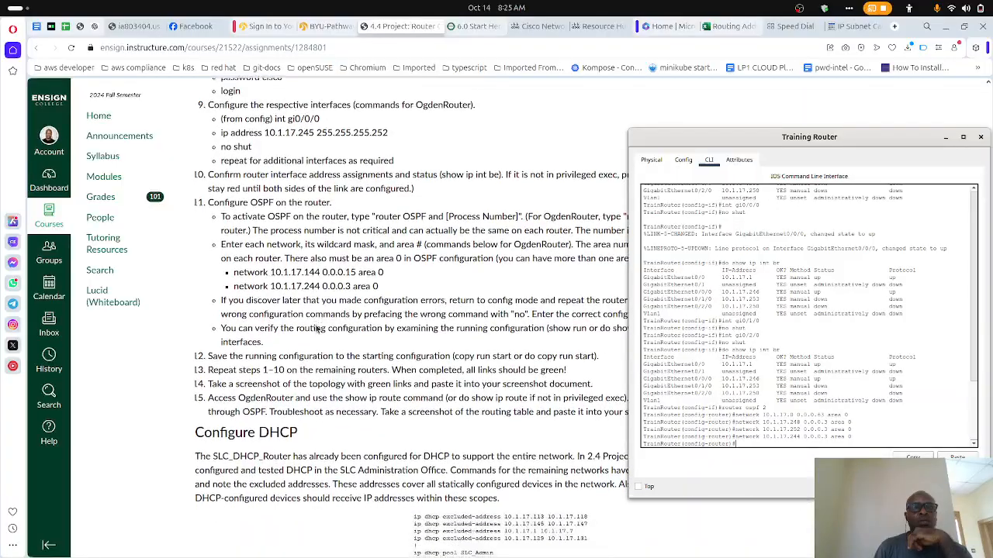
pyautogui.scroll(-1, 316, 328)
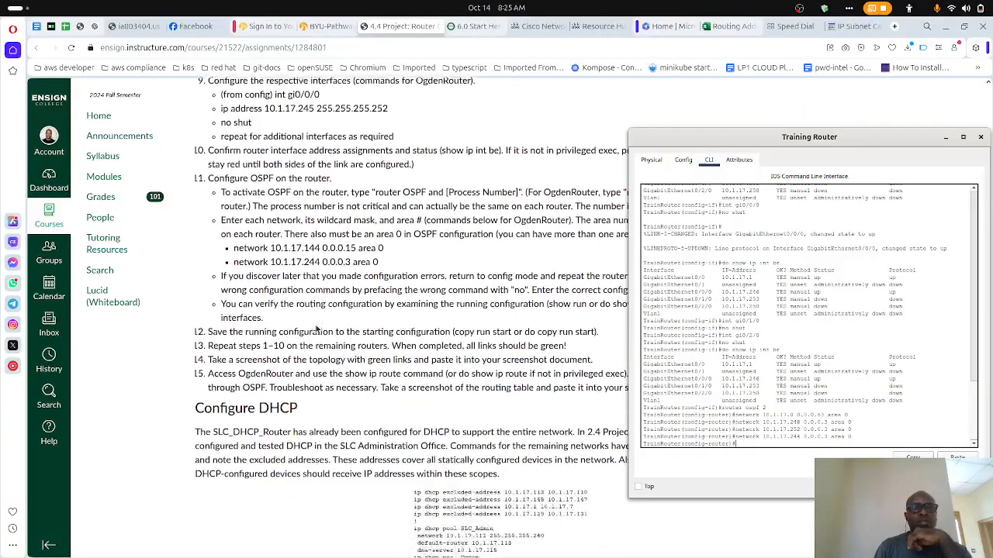
pyautogui.scroll(-1, 316, 329)
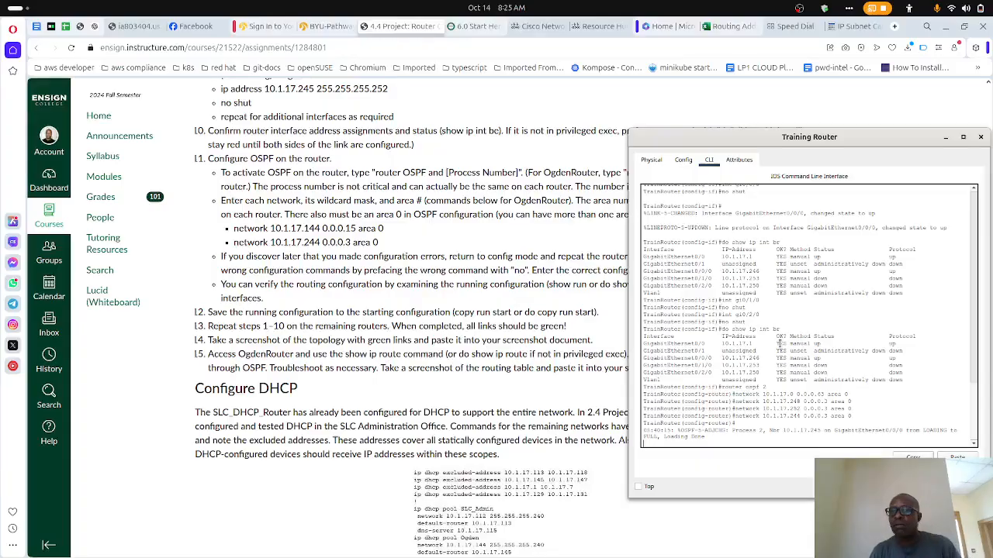
pyautogui.press('Return')
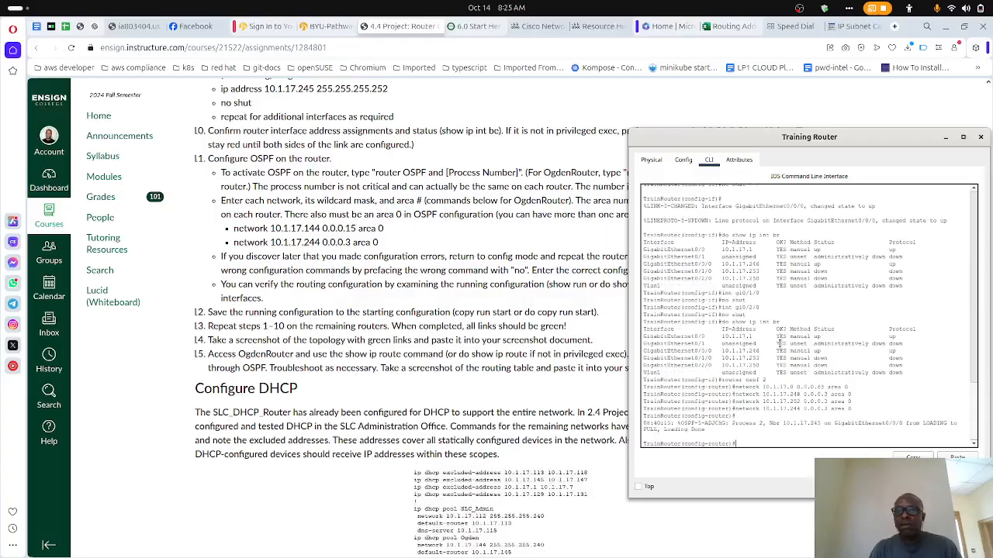
pyautogui.write('do sh')
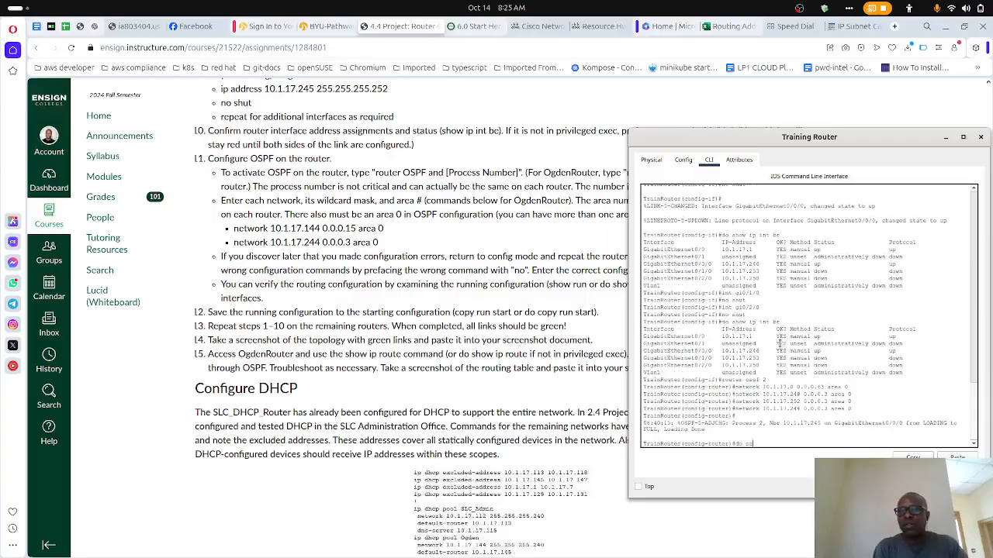
pyautogui.press('BackSpace')
pyautogui.press('BackSpace')
pyautogui.write('o copy run st')
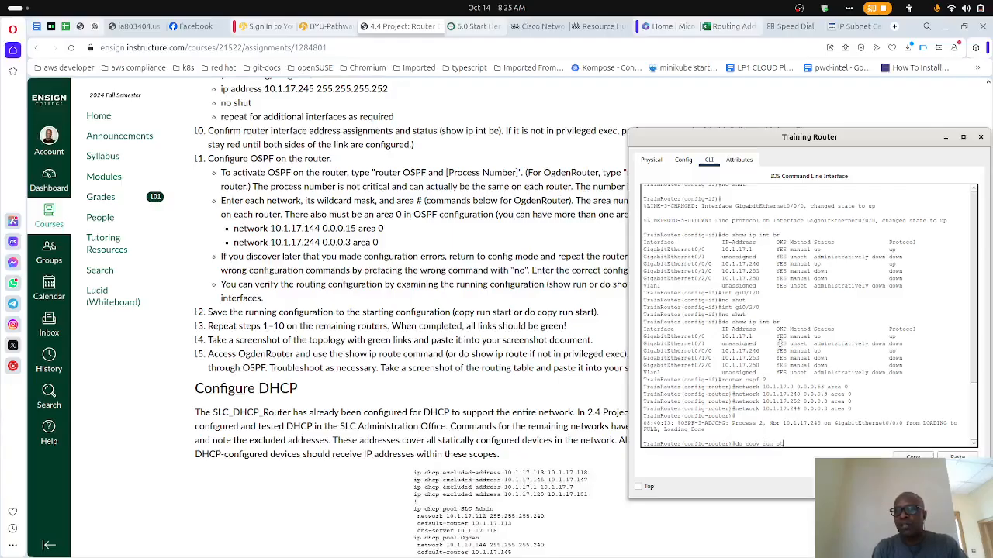
pyautogui.press('Return')
pyautogui.press('Return')
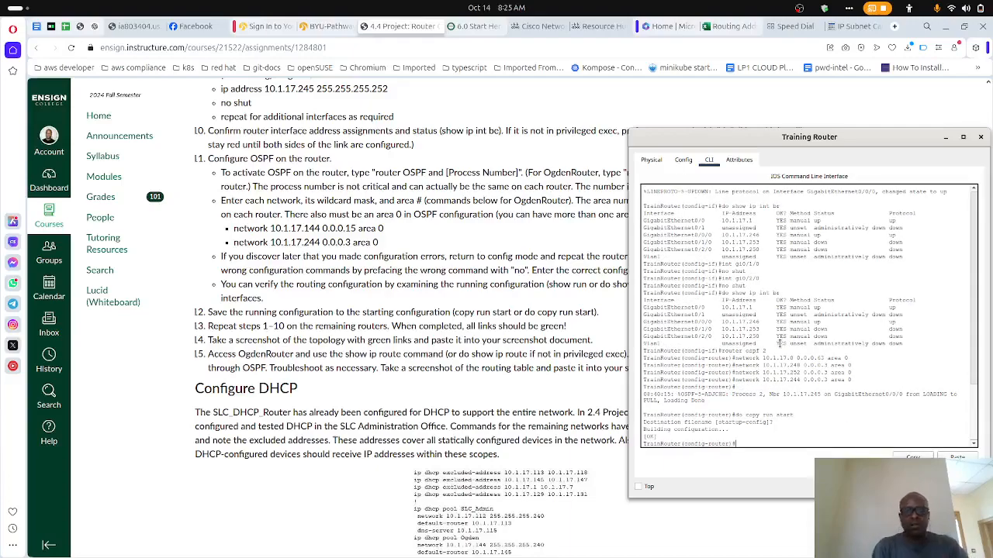
# - Exit OSPF router configuration and global configuration to return to TrainRouter's privileged mode
pyautogui.write('exit')
pyautogui.press('Return')
pyautogui.write('exit')
pyautogui.press('Return')
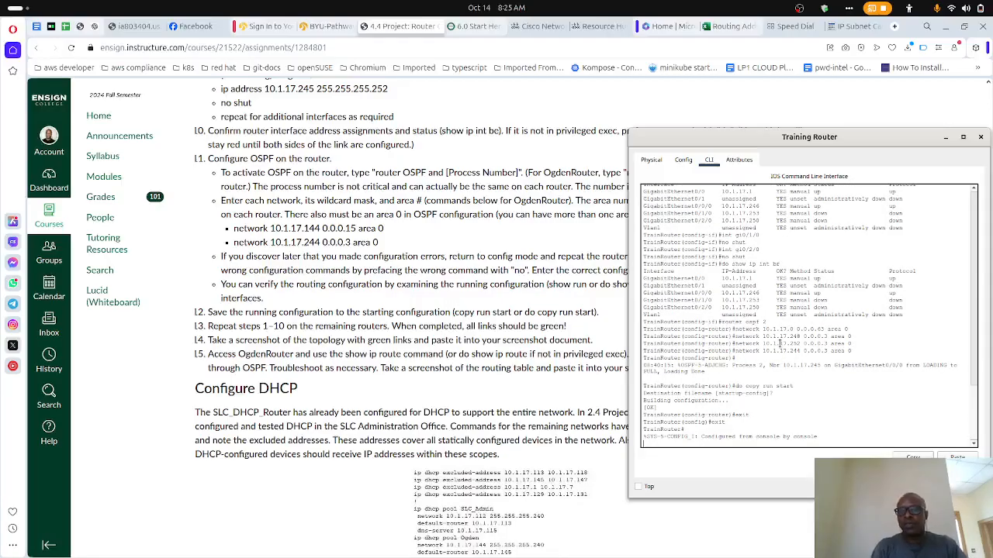
pyautogui.press('Return')
# - Switch to the Packet Tracer topology and examine the link states between the Ogden, Training, Provo and SLC routers
pyautogui.moveTo(685, 556)
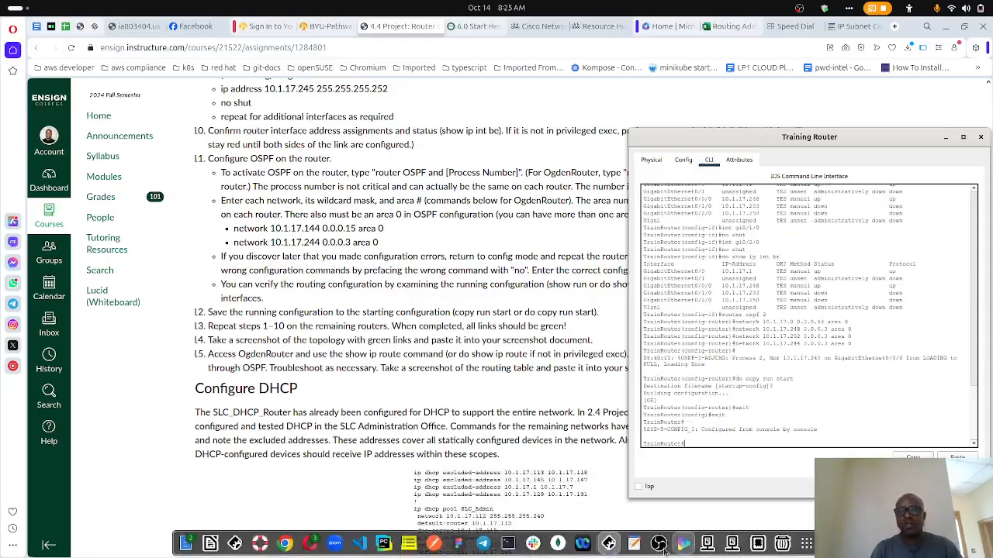
pyautogui.click(609, 545)
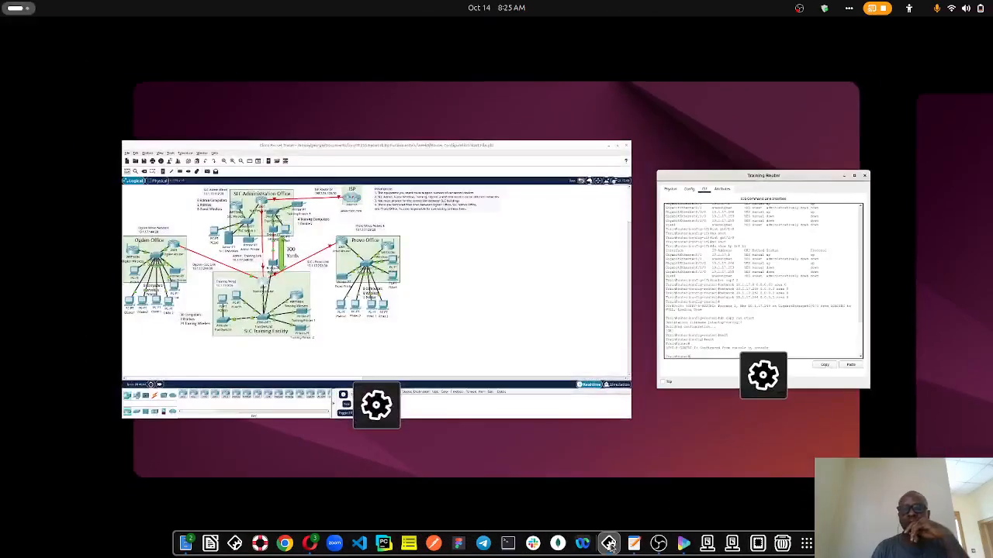
pyautogui.click(531, 358)
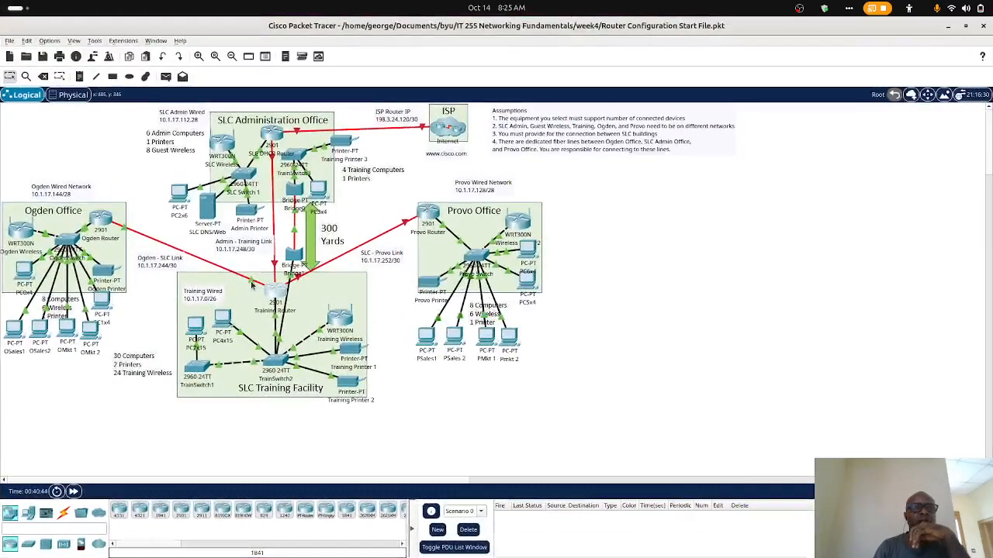
pyautogui.moveTo(252, 285)
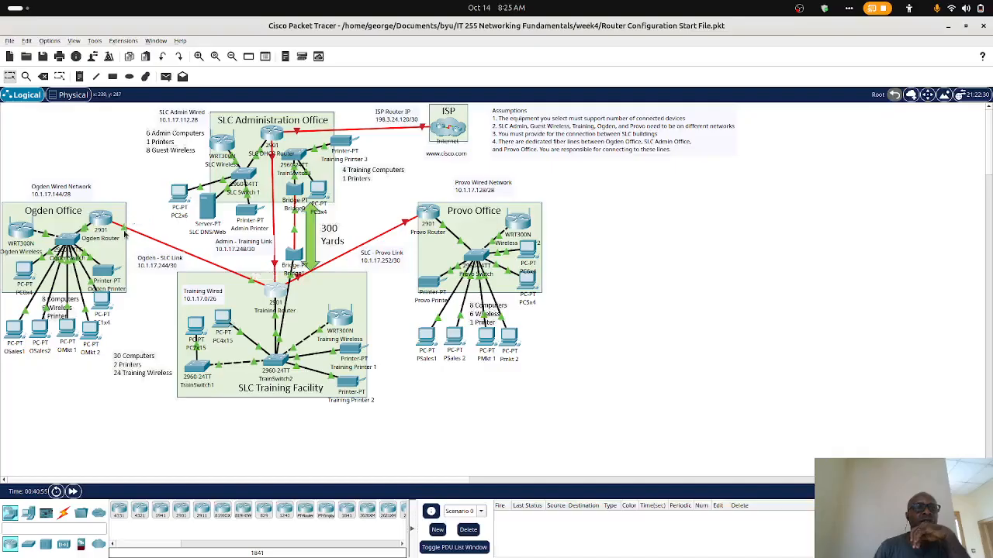
pyautogui.moveTo(207, 239)
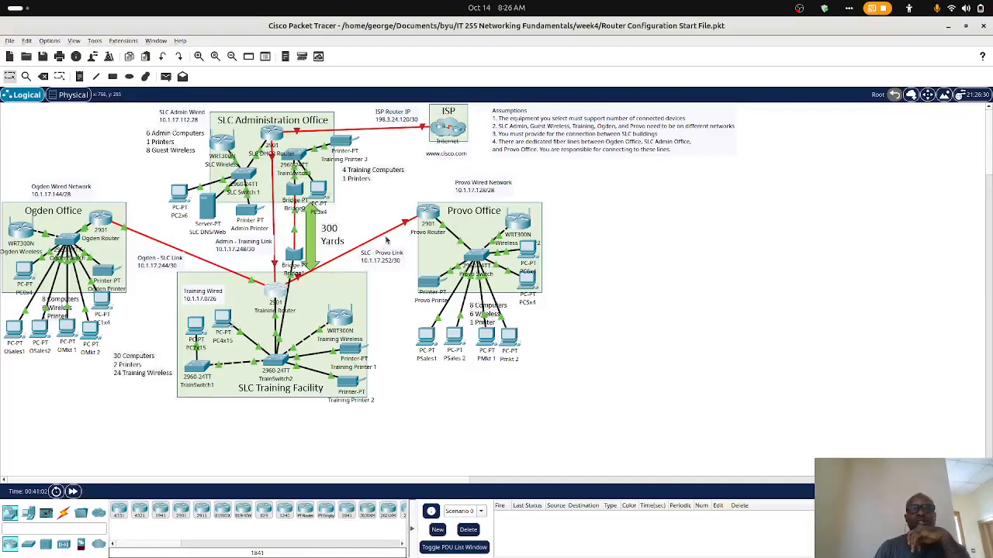
pyautogui.moveTo(399, 557)
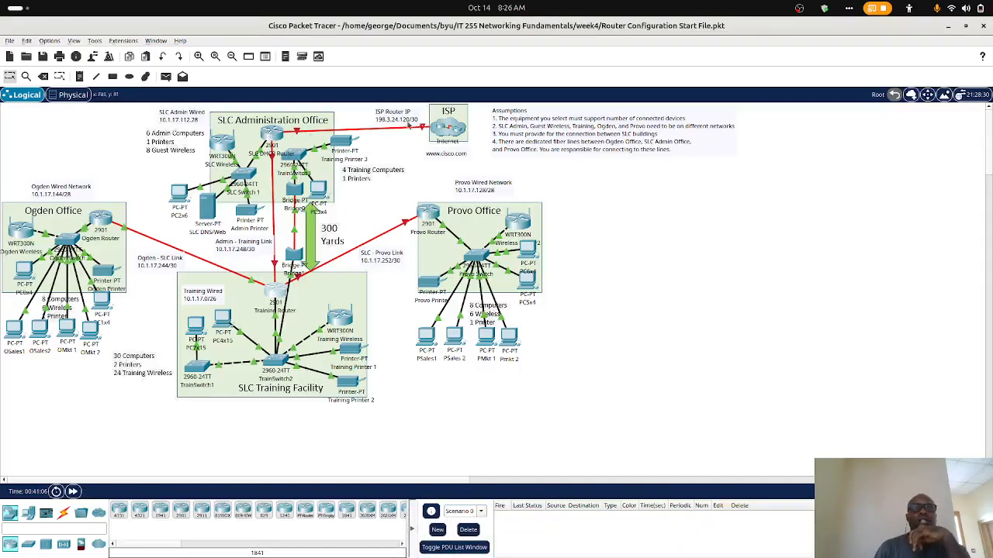
# - Close the Training Router window and start a command-line session on the SLC DHCP Router in the topology
pyautogui.click(947, 29)
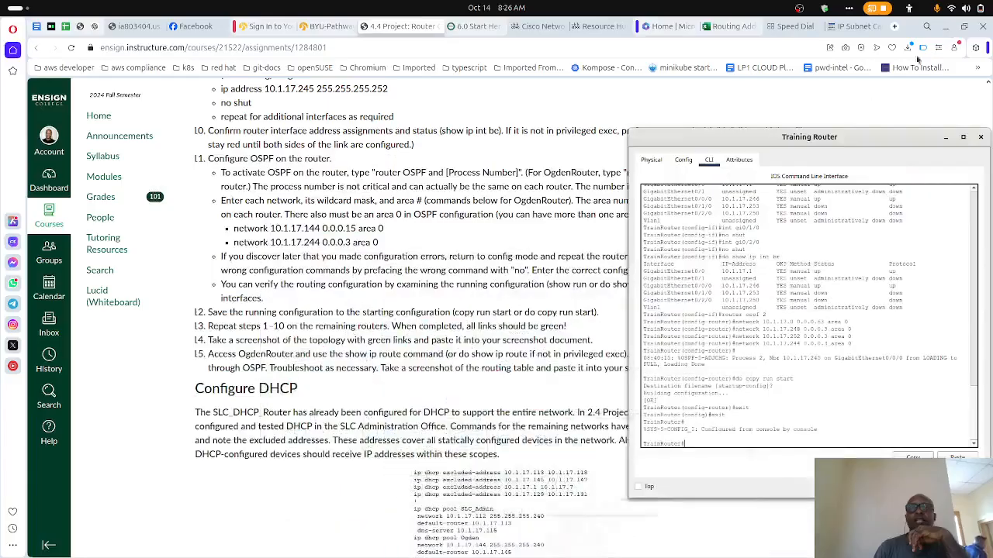
pyautogui.click(981, 138)
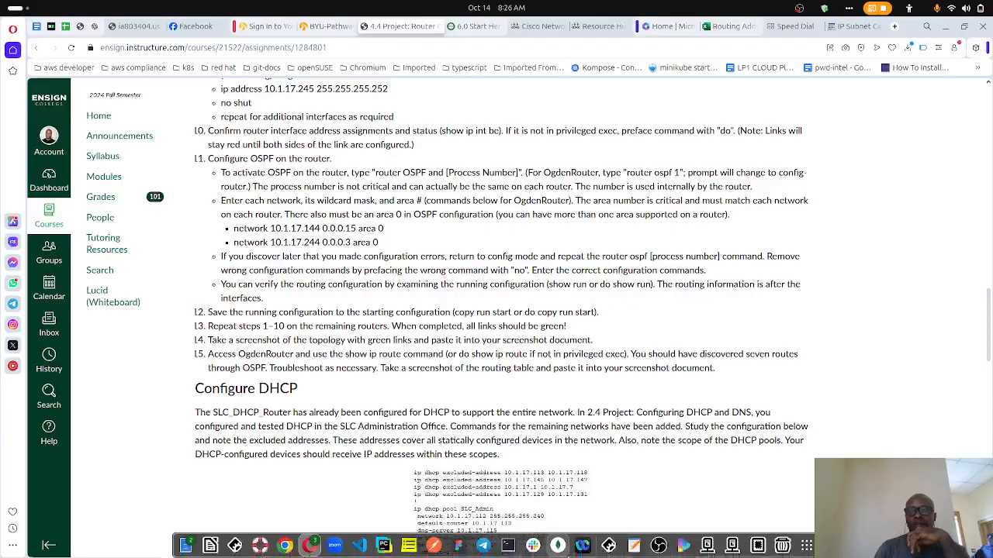
pyautogui.click(609, 546)
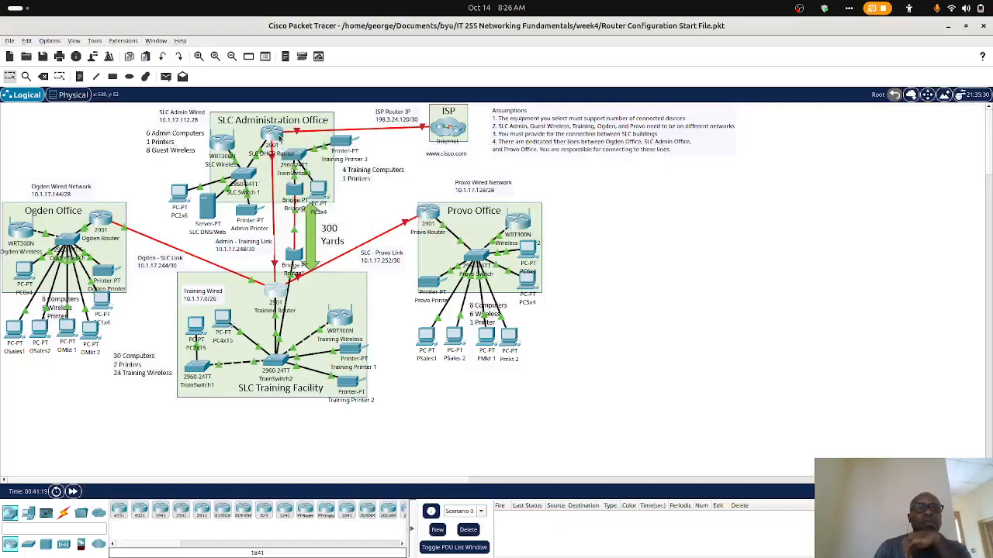
pyautogui.moveTo(277, 140)
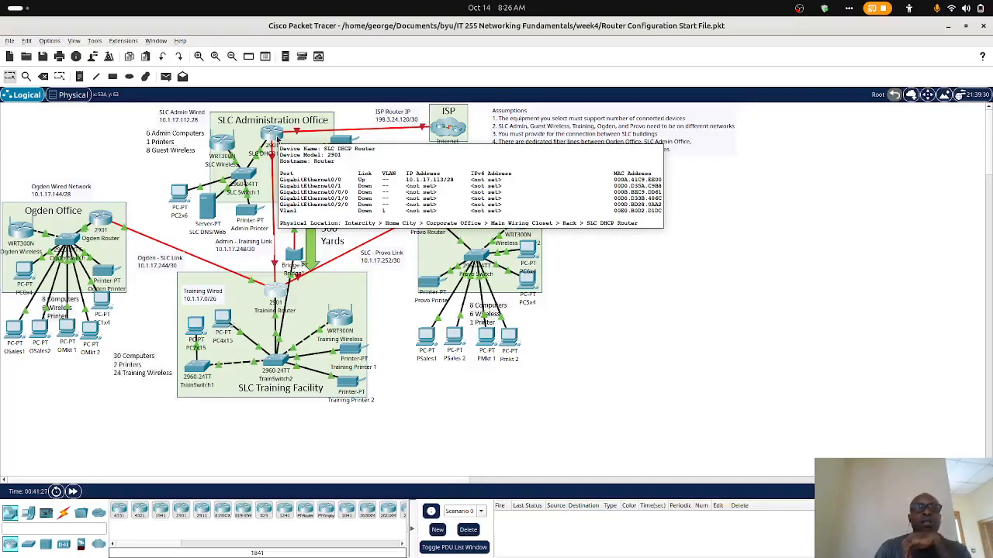
pyautogui.click(274, 141)
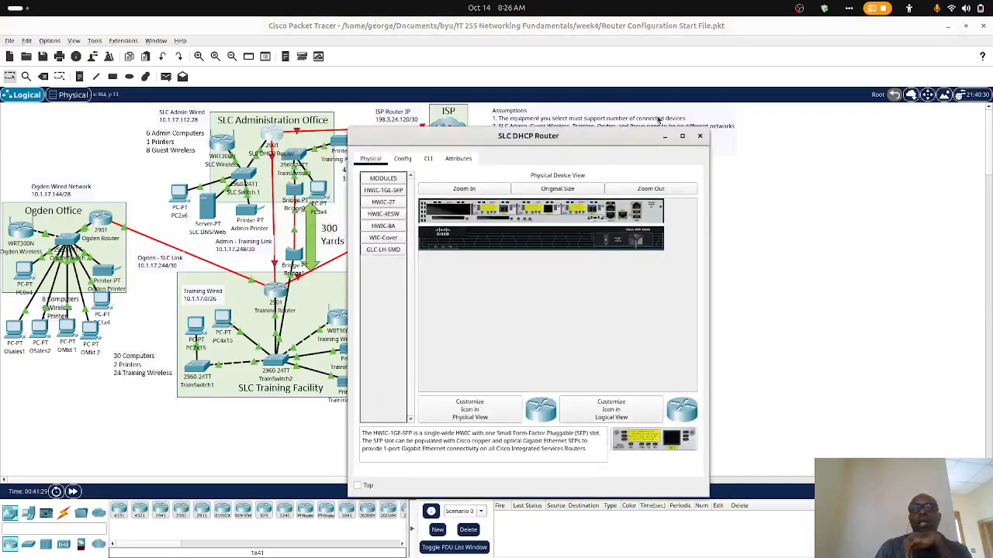
pyautogui.click(428, 158)
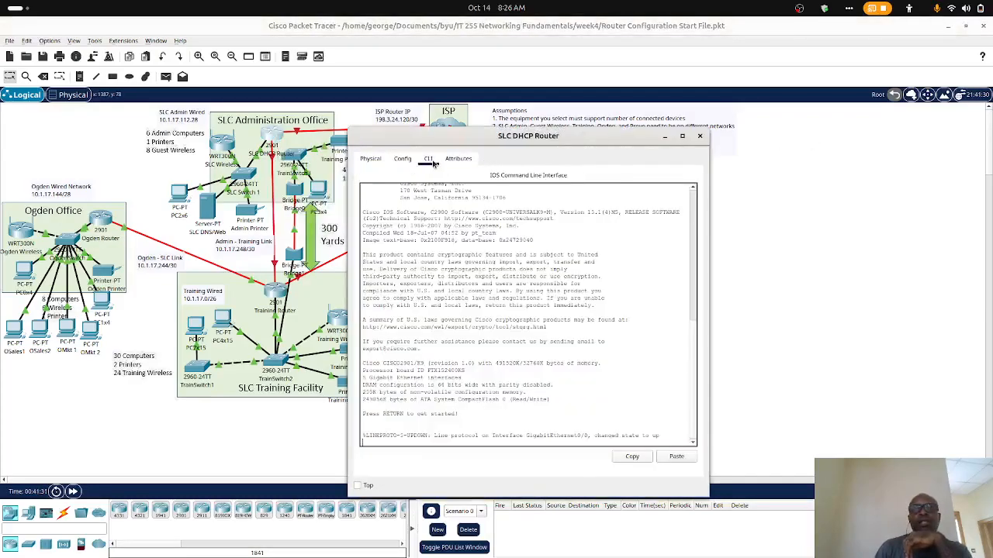
pyautogui.press('Return')
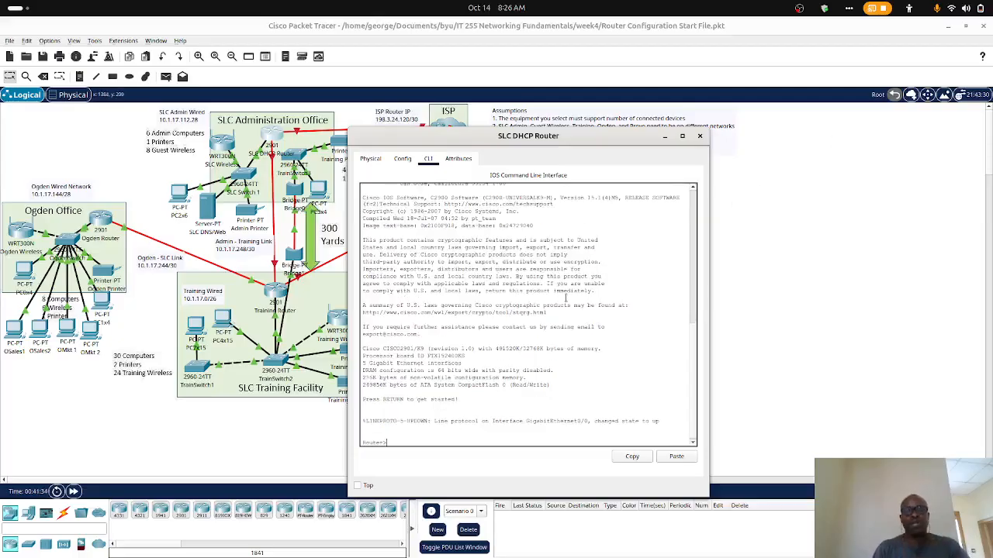
# - Enter privileged mode with enable and global configuration mode with conf t on the SLC DHCP Router
pyautogui.write('enable')
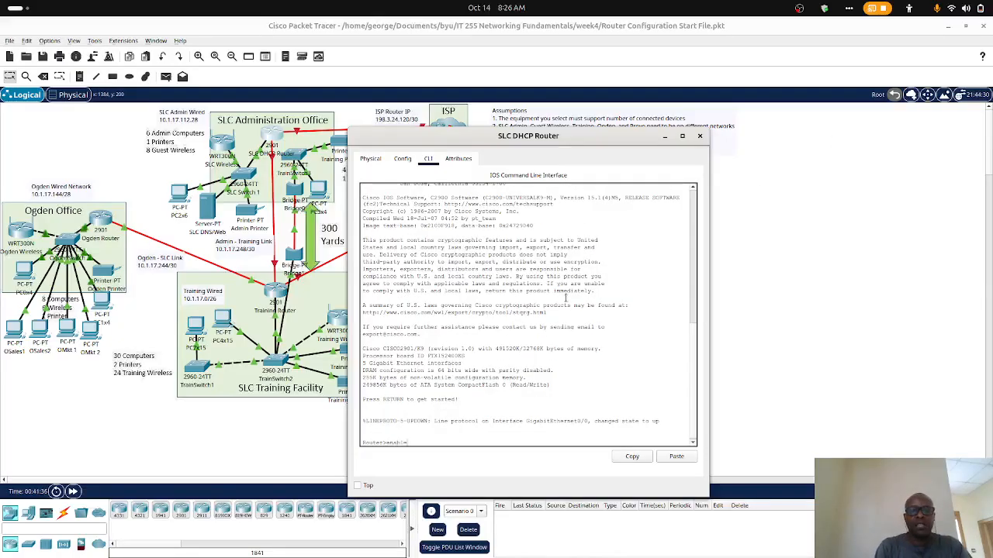
pyautogui.press('Return')
pyautogui.write('co')
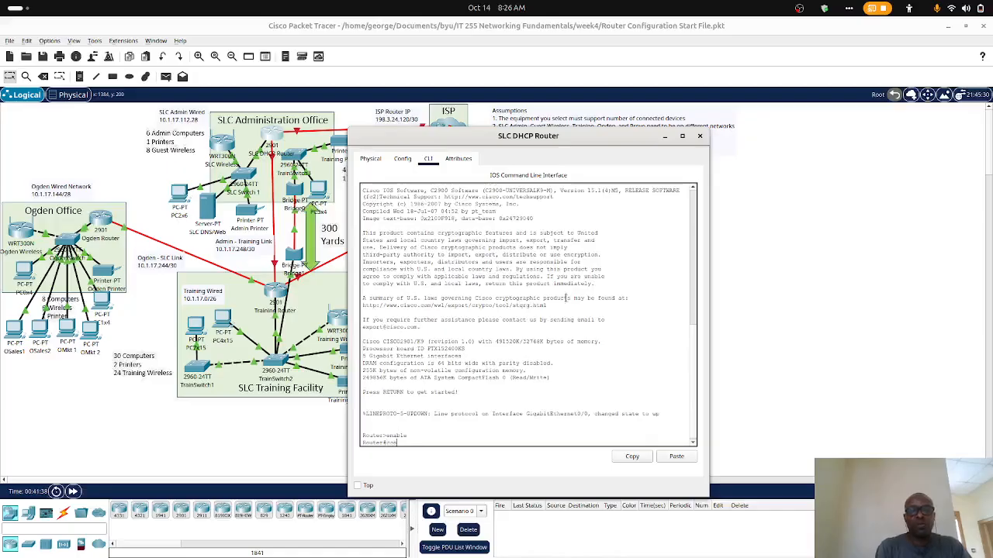
pyautogui.write('nf t')
pyautogui.press('Return')
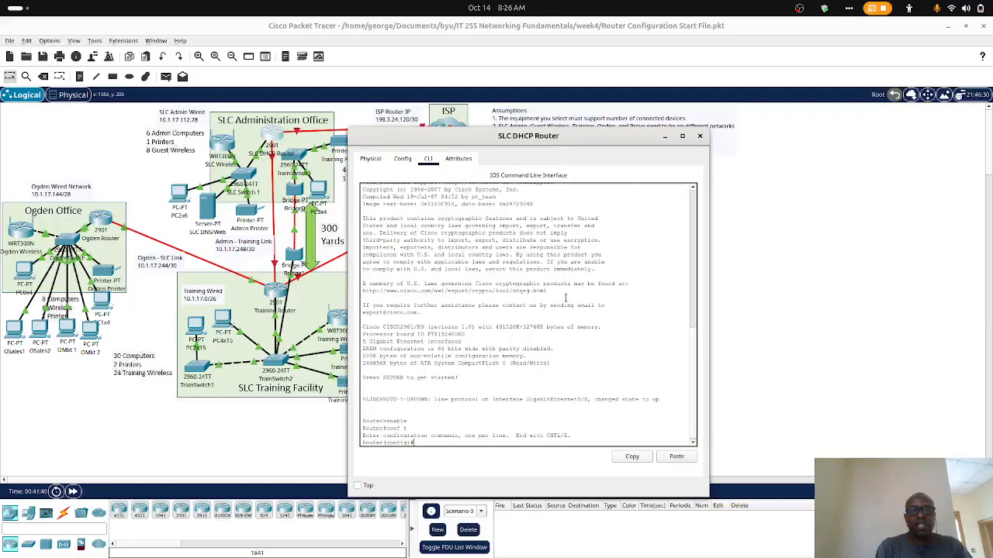
# - Begin the hostname command, look up the SLC router's hostname in the Opera assignments page, and place the router window over that page
pyautogui.write('er(config)#hostname')
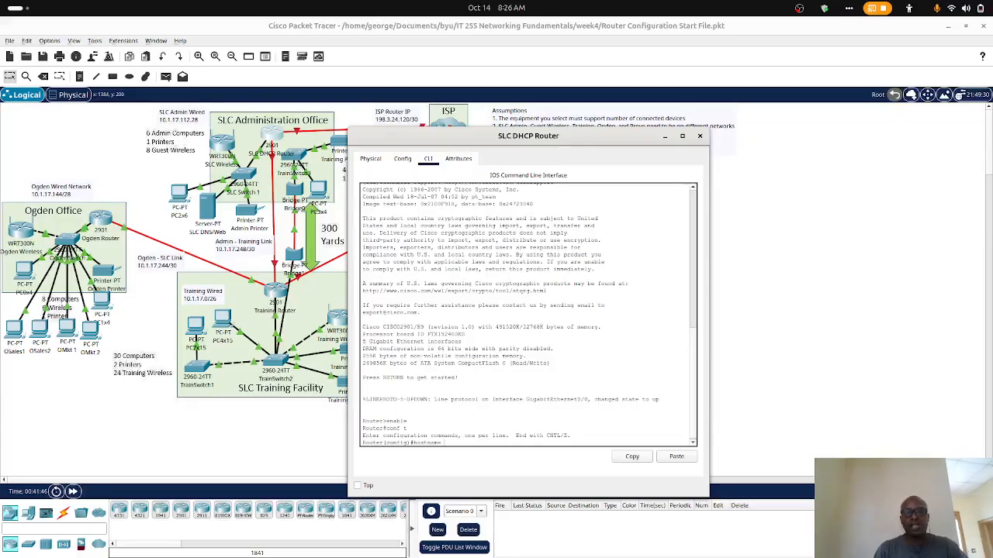
pyautogui.moveTo(608, 545)
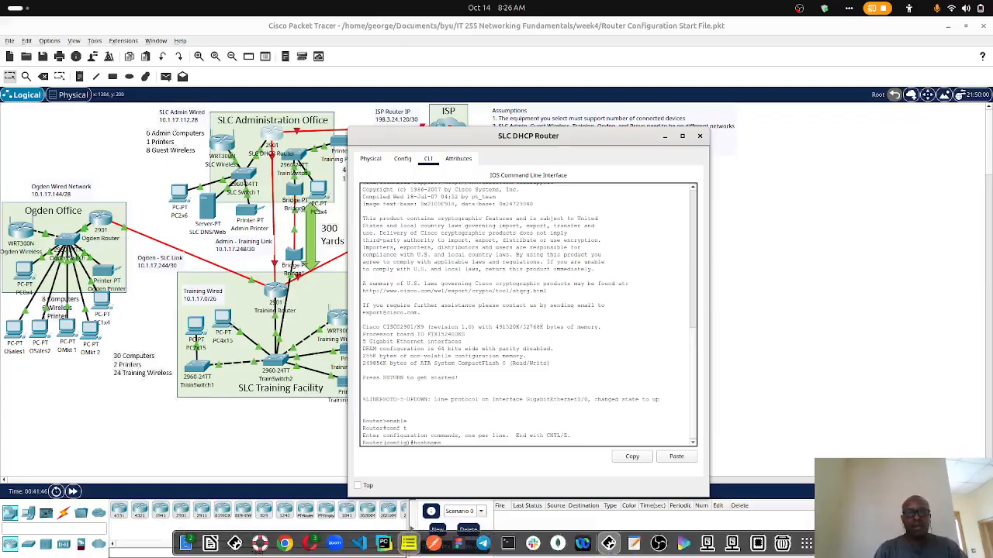
pyautogui.click(312, 544)
pyautogui.scroll(15, 366, 331)
pyautogui.scroll(-1, 366, 331)
pyautogui.scroll(-1, 366, 331)
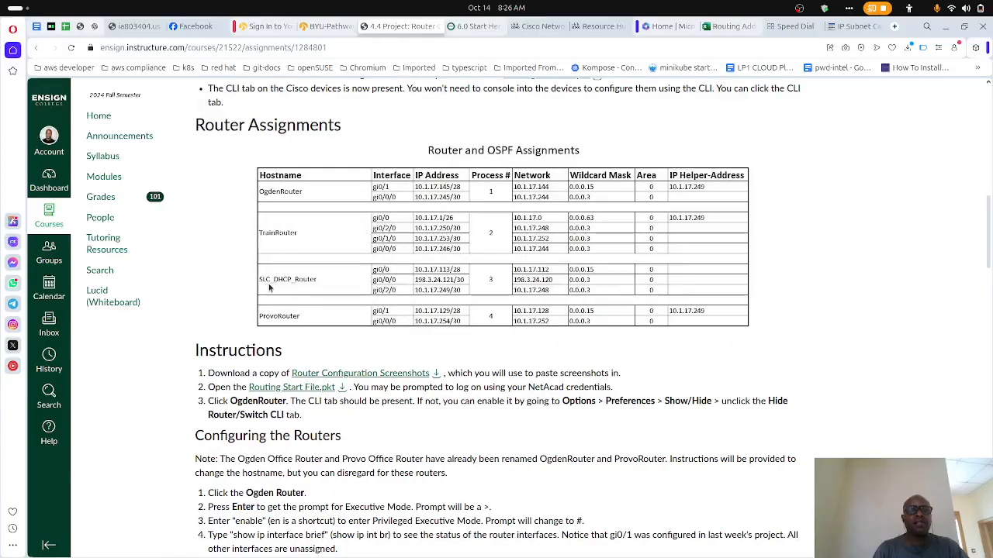
pyautogui.hotkey('alt', 'Tab')
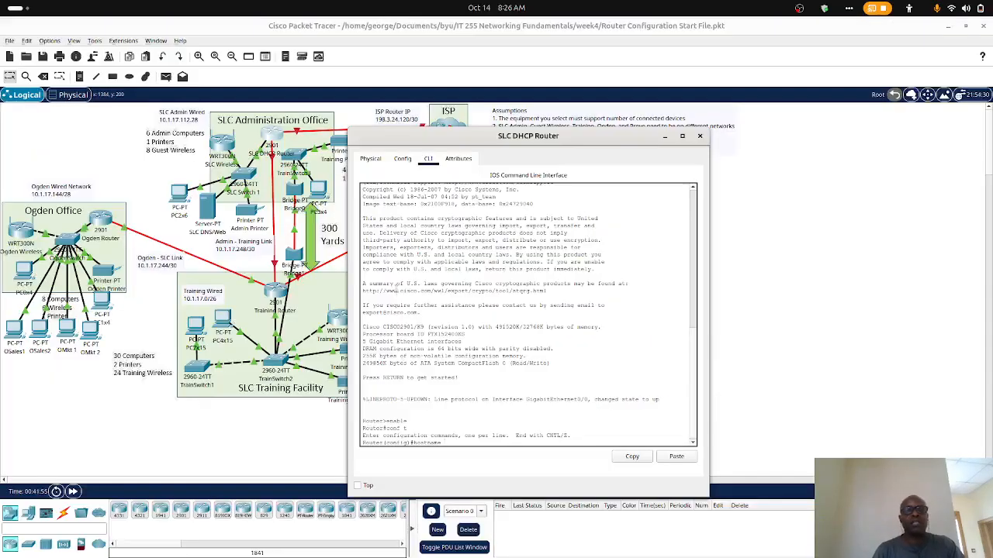
pyautogui.click(947, 27)
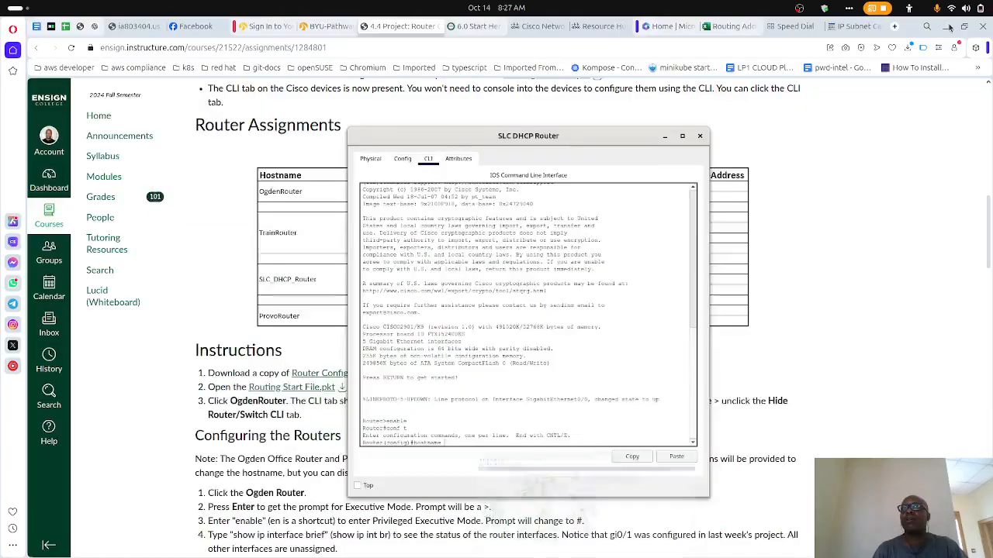
pyautogui.moveTo(580, 138); pyautogui.dragTo(675, 129)
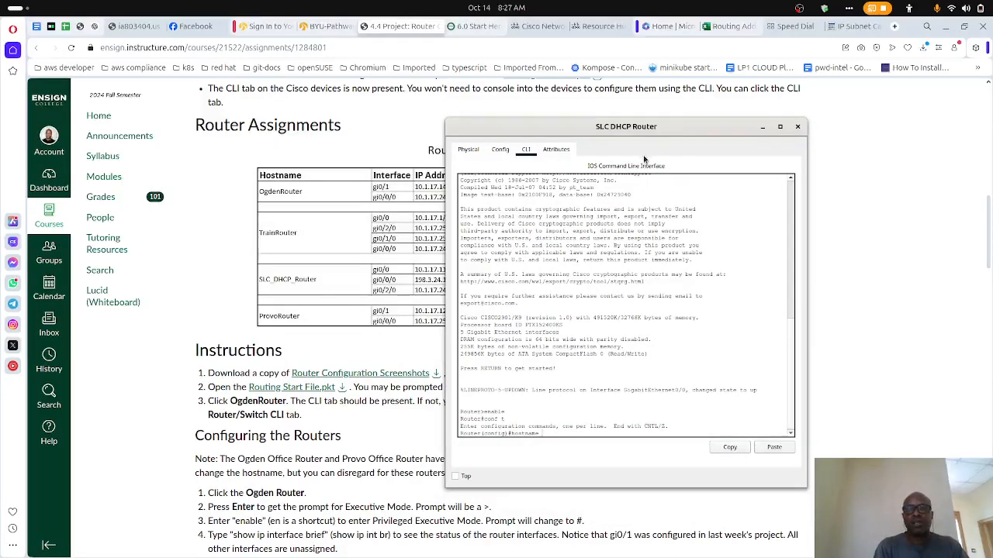
# - Complete the hostname command to rename the router SLC_DHCP_Router
pyautogui.write('SLC')
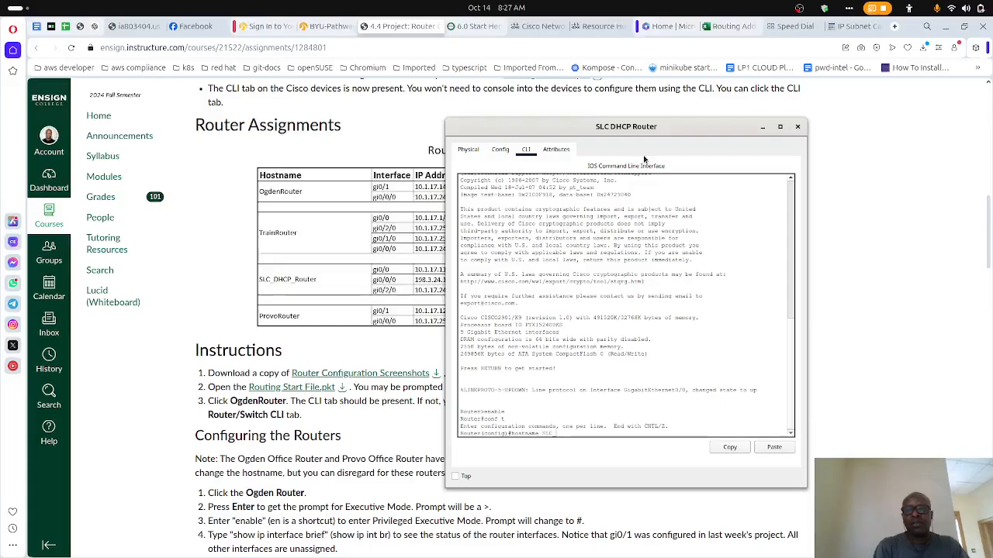
pyautogui.write('_DHCP_R')
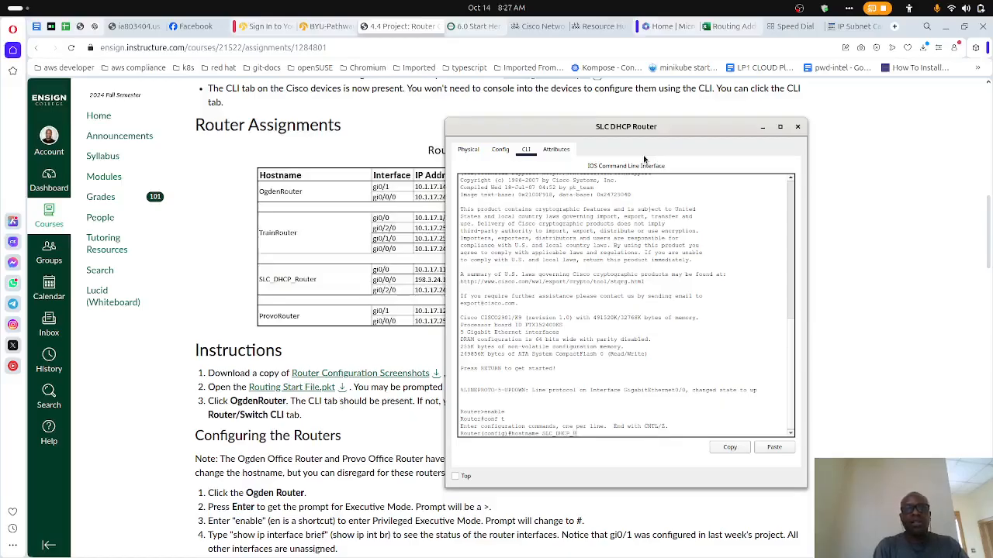
pyautogui.write('outer')
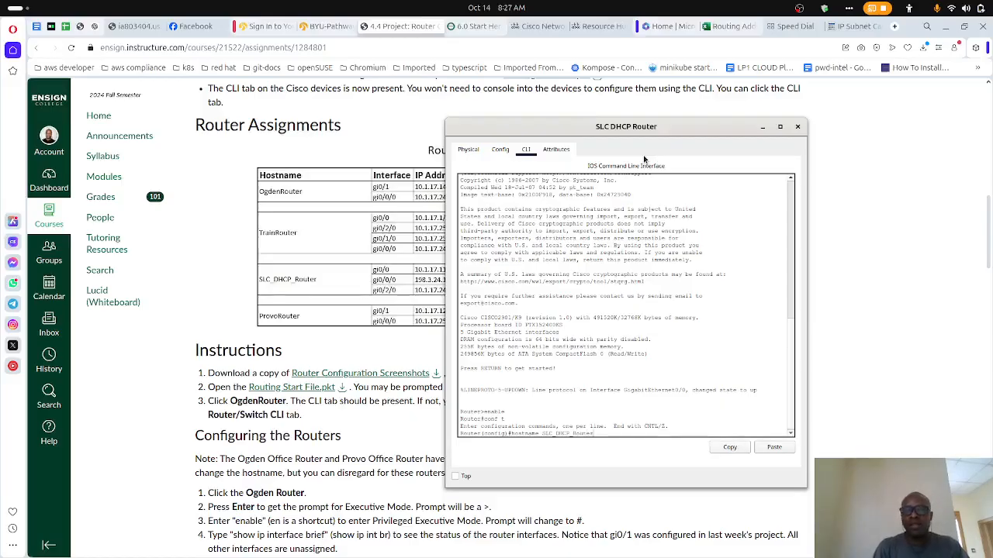
pyautogui.press('Return')
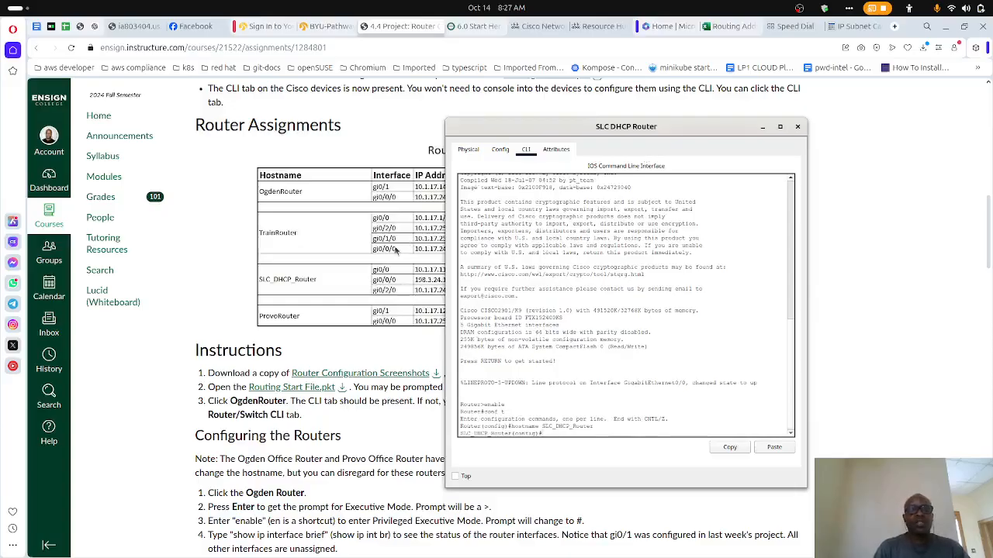
# - Try to list the router's interfaces from configuration mode with do show int br
pyautogui.scroll(-5, 338, 297)
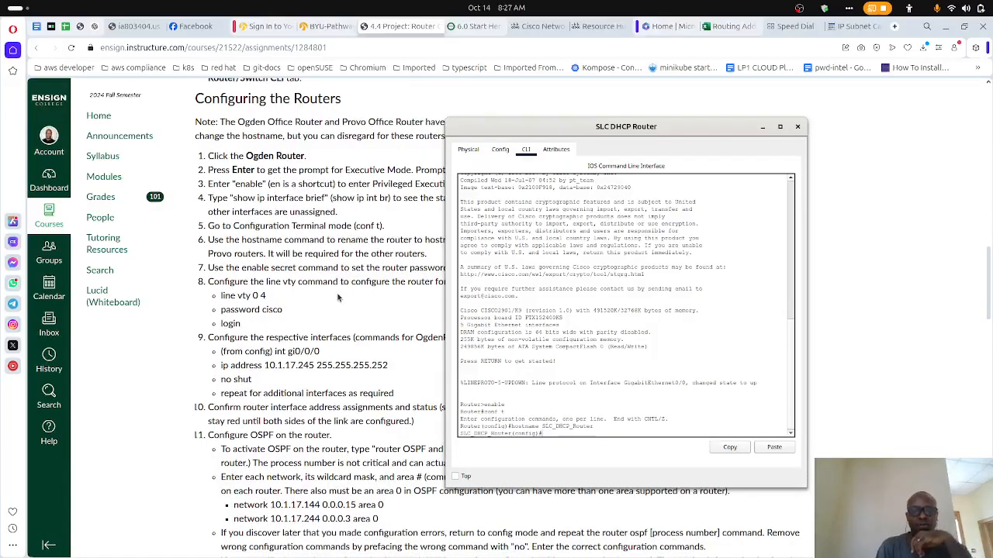
pyautogui.write('o')
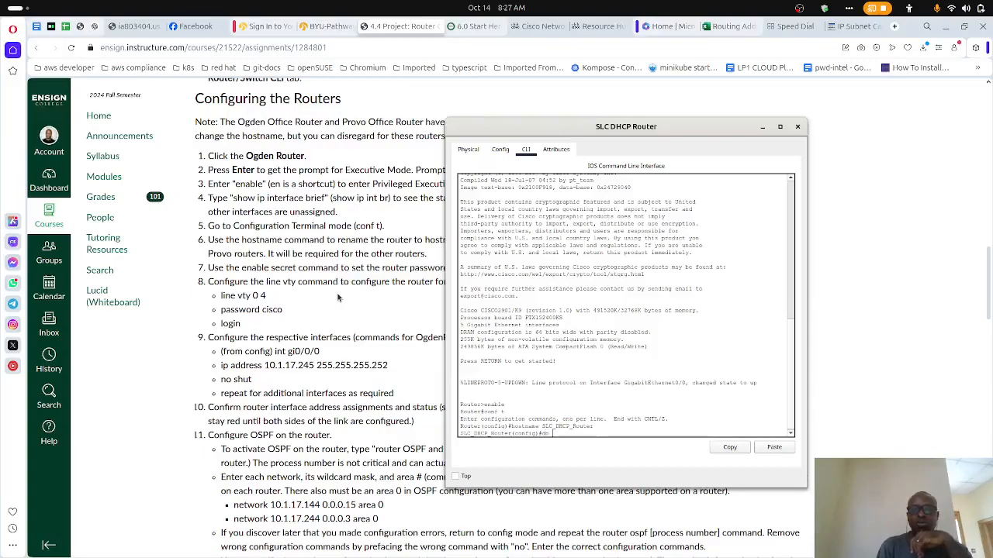
pyautogui.write(' sh')
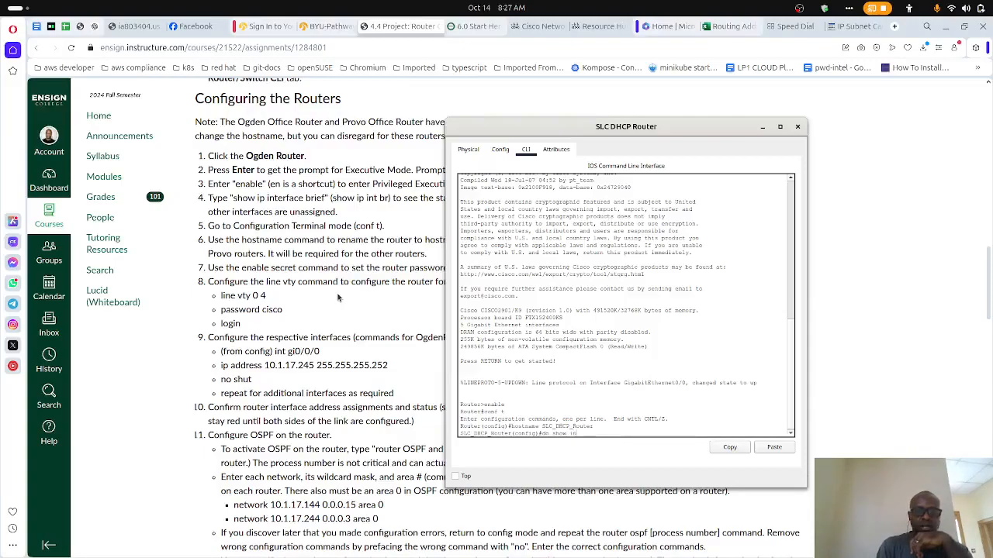
pyautogui.write('ow int br')
pyautogui.press('Return')
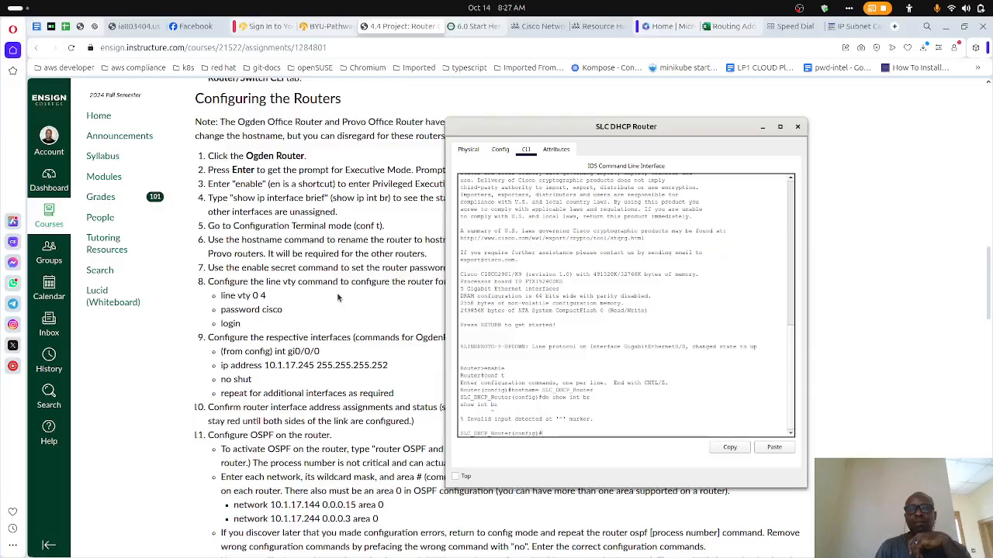
# - Correct the recalled command to do show ip int br and display the router's interface status
pyautogui.press('Up')
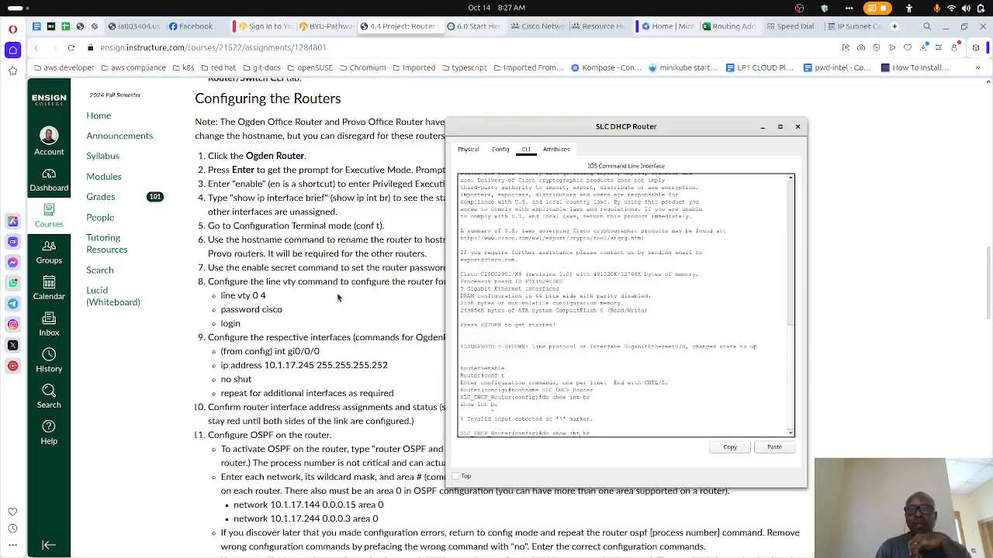
pyautogui.press('Left')
pyautogui.press('Left')
pyautogui.press('Left')
pyautogui.press('Left')
pyautogui.press('Left')
pyautogui.press('Left')
pyautogui.write('ip')
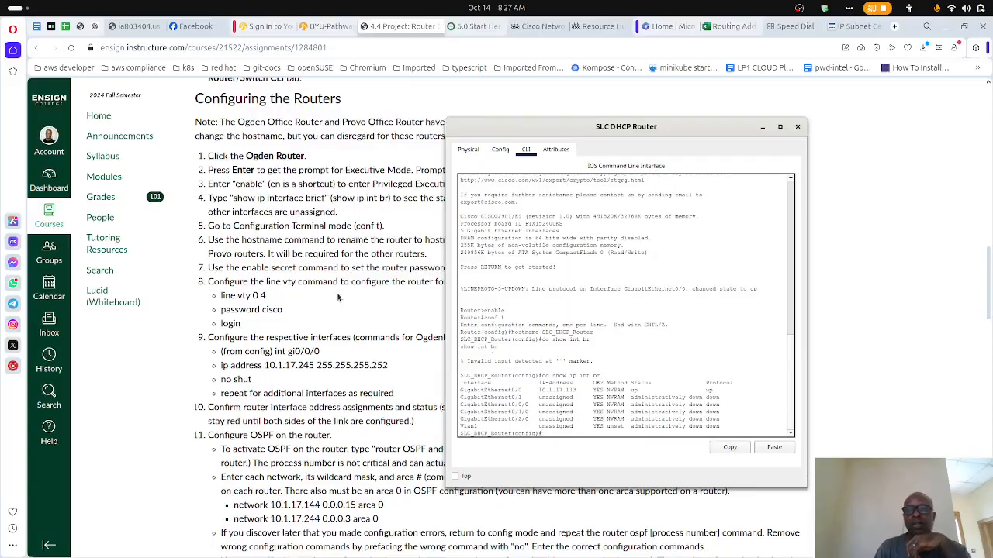
# - Following the router instructions, set the enable secret password and try the password command in global configuration mode
pyautogui.scroll(5, 348, 392)
pyautogui.scroll(-5, 347, 392)
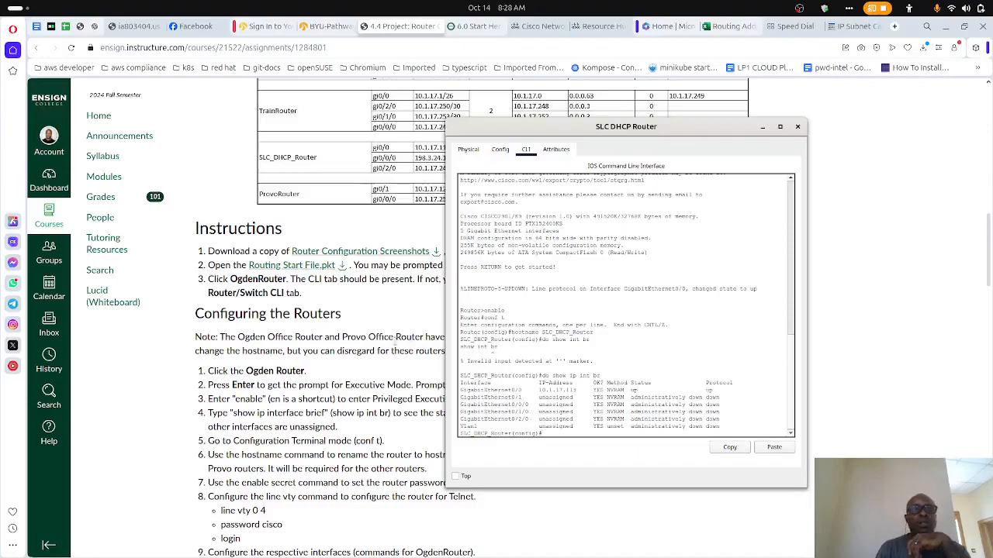
pyautogui.scroll(-5, 344, 375)
pyautogui.scroll(-2, 344, 375)
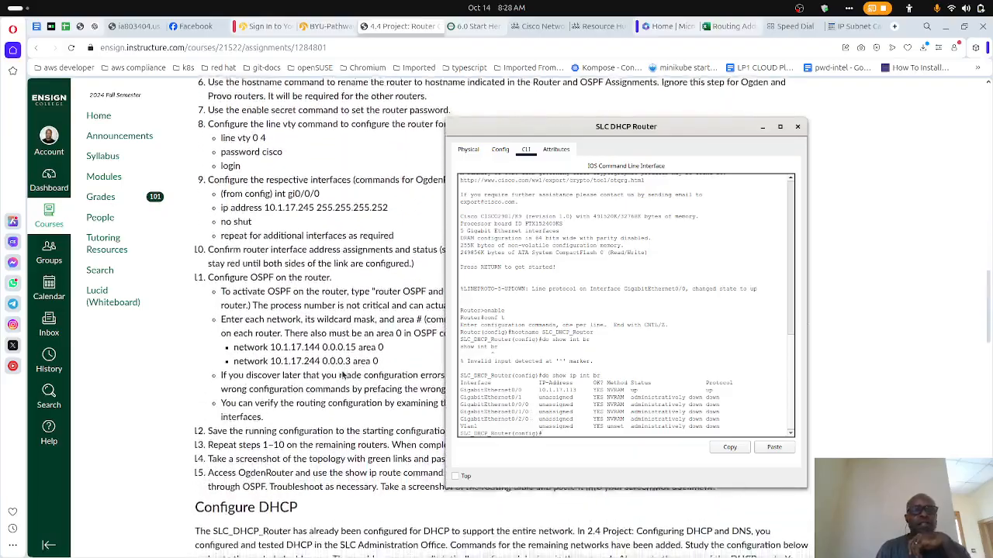
pyautogui.scroll(2, 344, 375)
pyautogui.scroll(1, 343, 375)
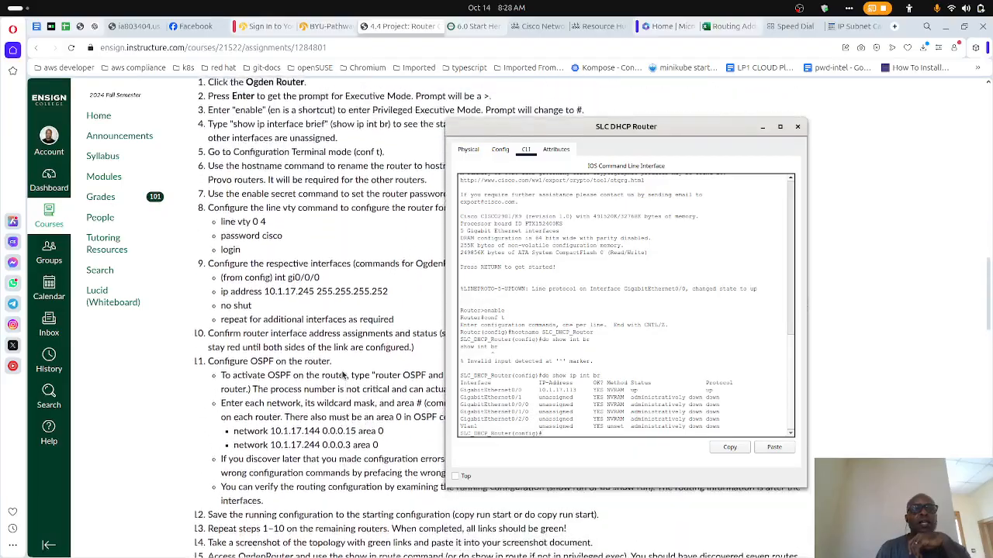
pyautogui.moveTo(535, 130); pyautogui.dragTo(541, 167)
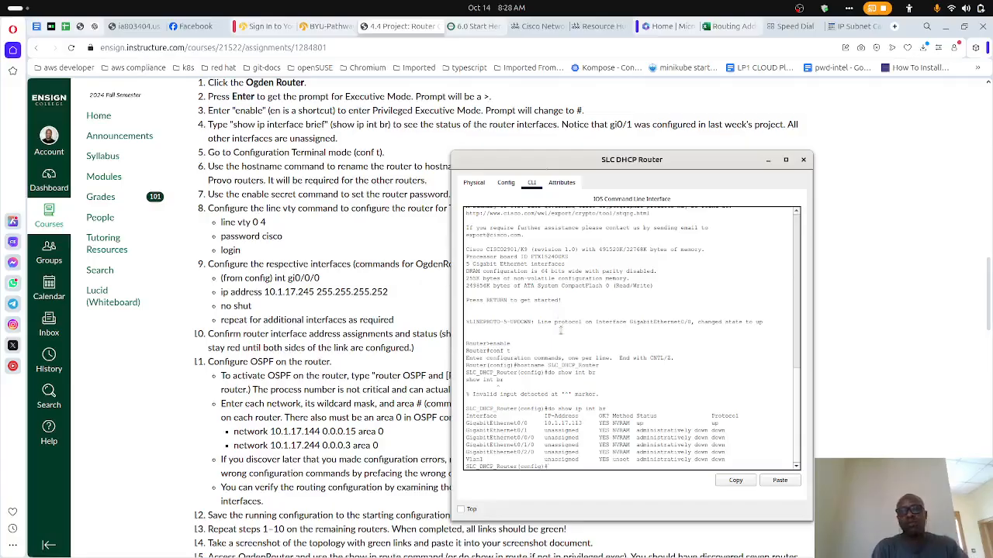
pyautogui.write('ena')
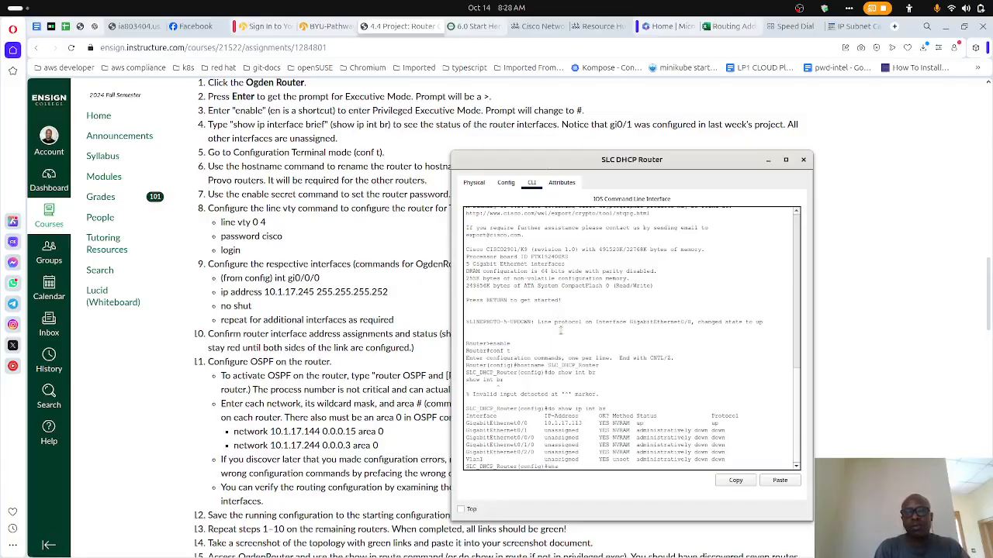
pyautogui.write('ble secret cisco')
pyautogui.press('Return')
pyautogui.write('password cisco')
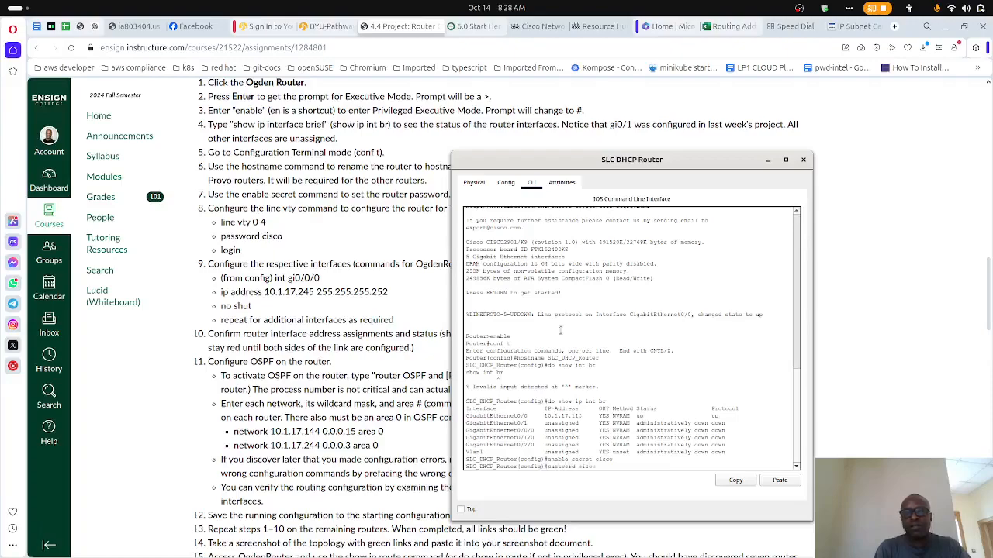
pyautogui.press('Return')
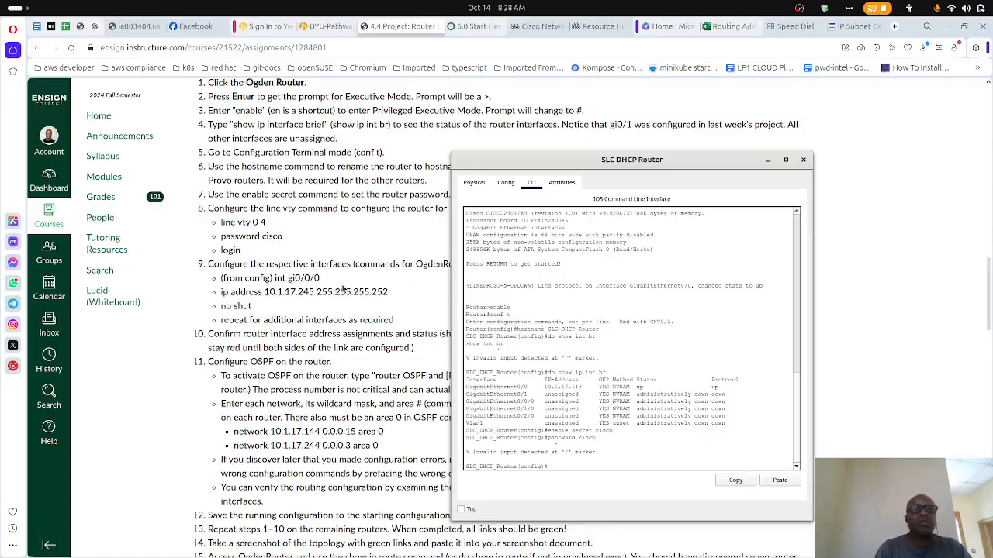
# - Enter Telnet line configuration on SLC_DHCP_Router with line vty 0 4, as listed in the instructions
pyautogui.scroll(-1, 344, 287)
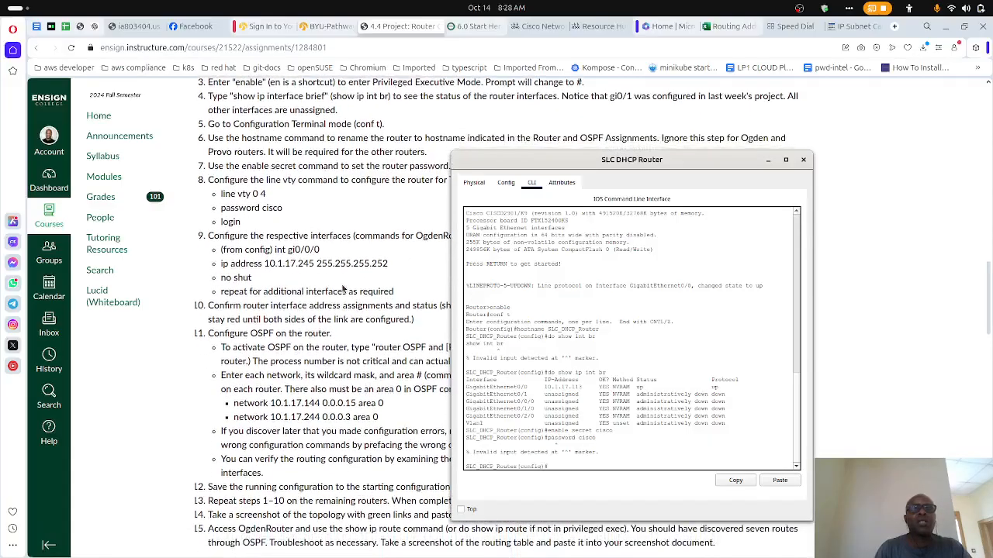
pyautogui.scroll(-1, 344, 288)
pyautogui.scroll(-2, 343, 288)
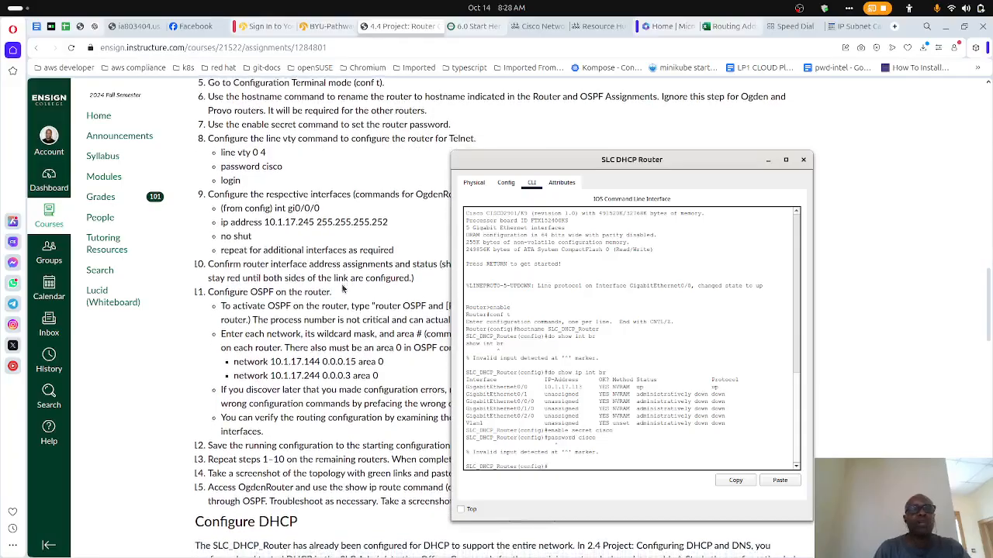
pyautogui.write('lin')
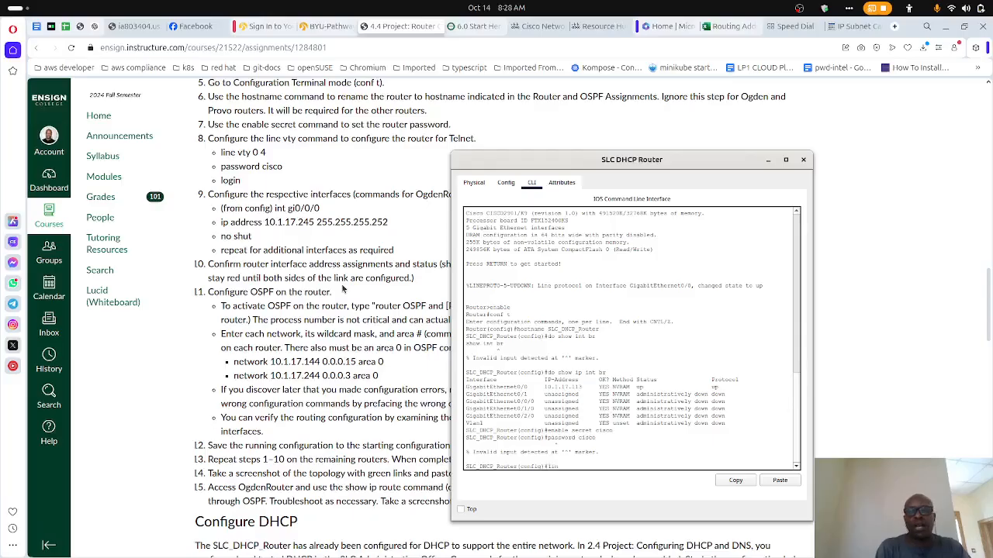
pyautogui.write('e vty')
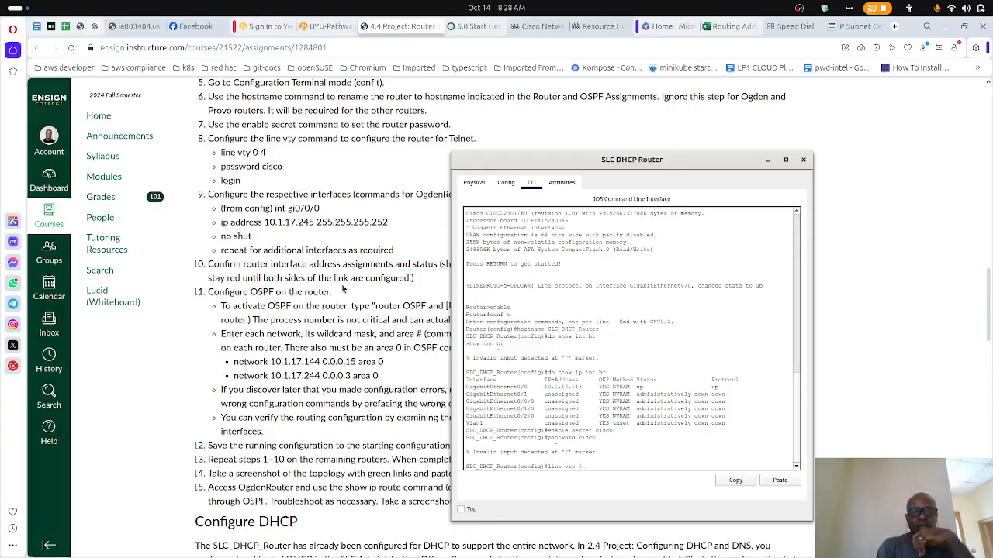
pyautogui.write('0 4')
pyautogui.press('Return')
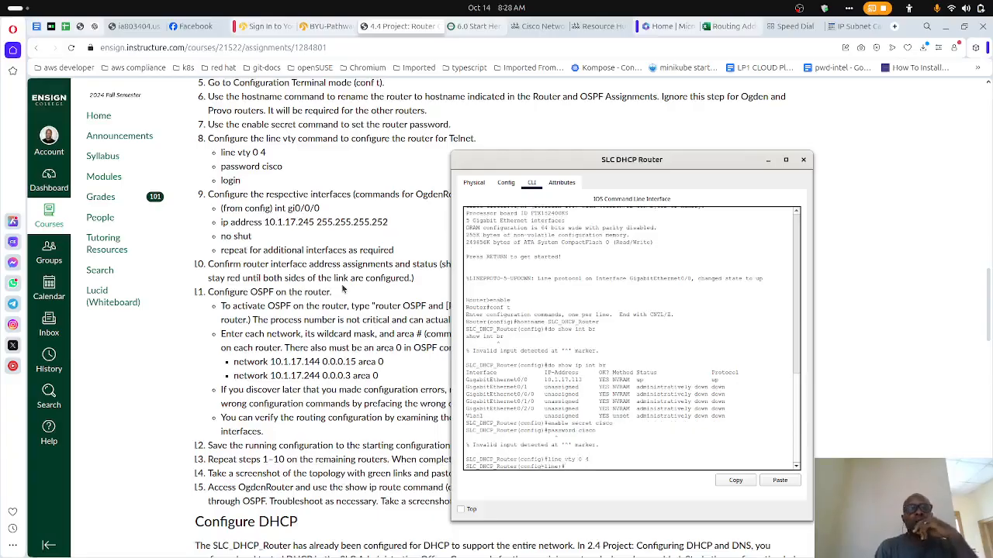
# - Set the line password for the VTY lines and enable login on them
pyautogui.write('password cisco')
pyautogui.press('Return')
pyautogui.write('login')
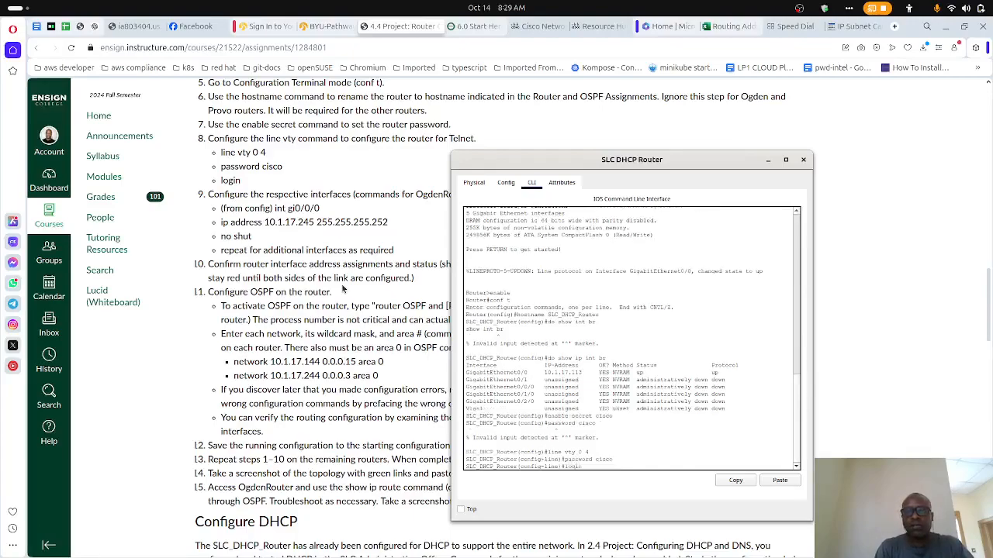
pyautogui.press('Return')
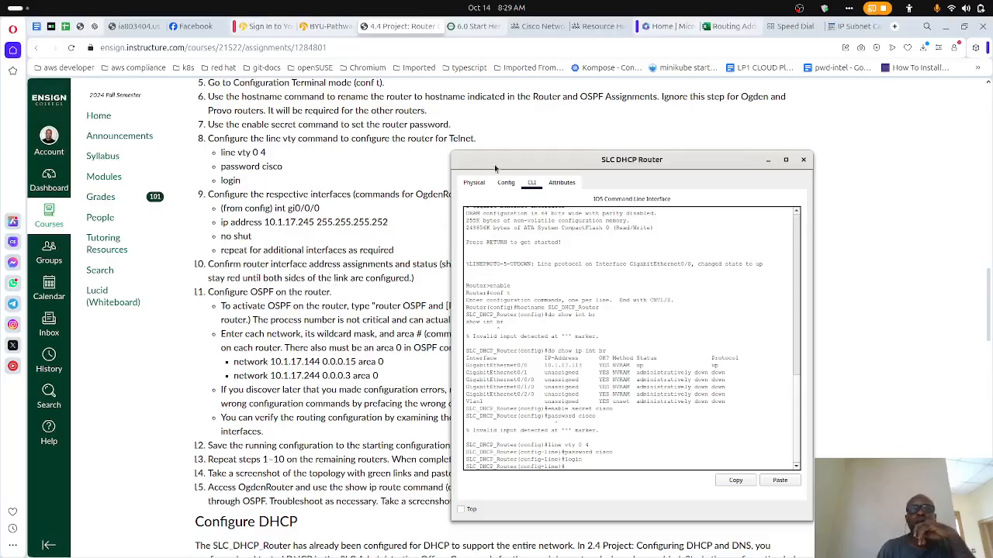
# - Consult the SLC_DHCP_Router rows of the assignments table and enter configuration of interface gi0/0 in the router's CLI
pyautogui.moveTo(498, 167); pyautogui.dragTo(526, 161)
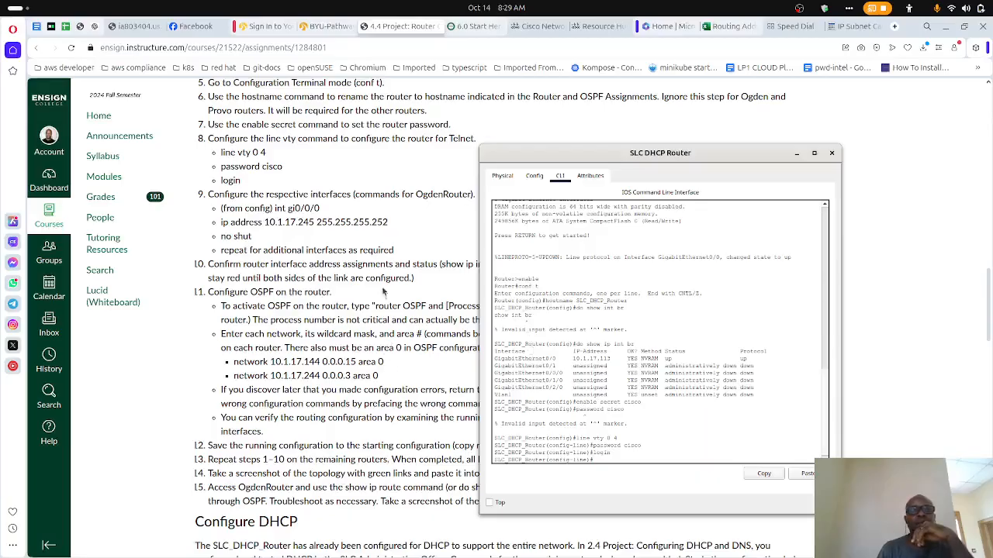
pyautogui.scroll(4, 383, 285)
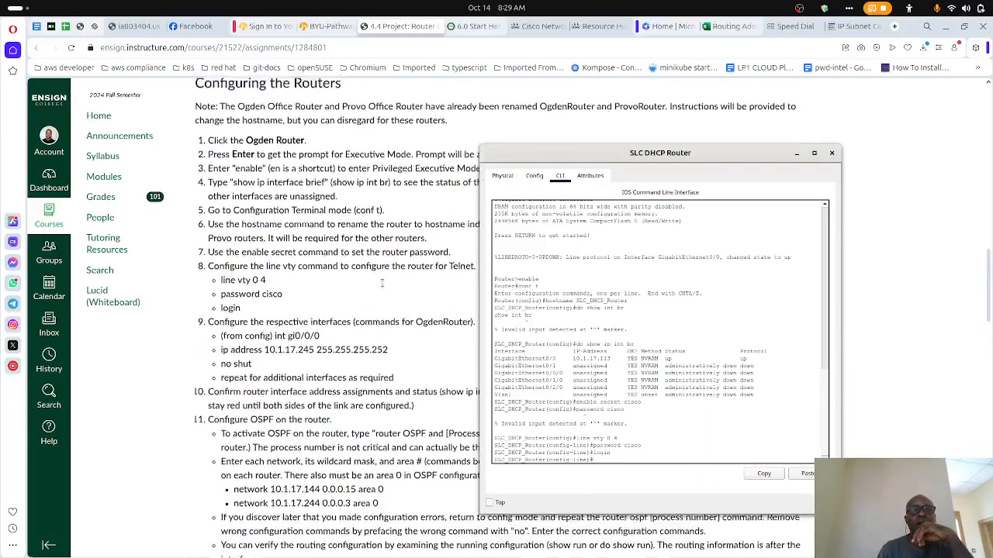
pyautogui.scroll(2, 383, 285)
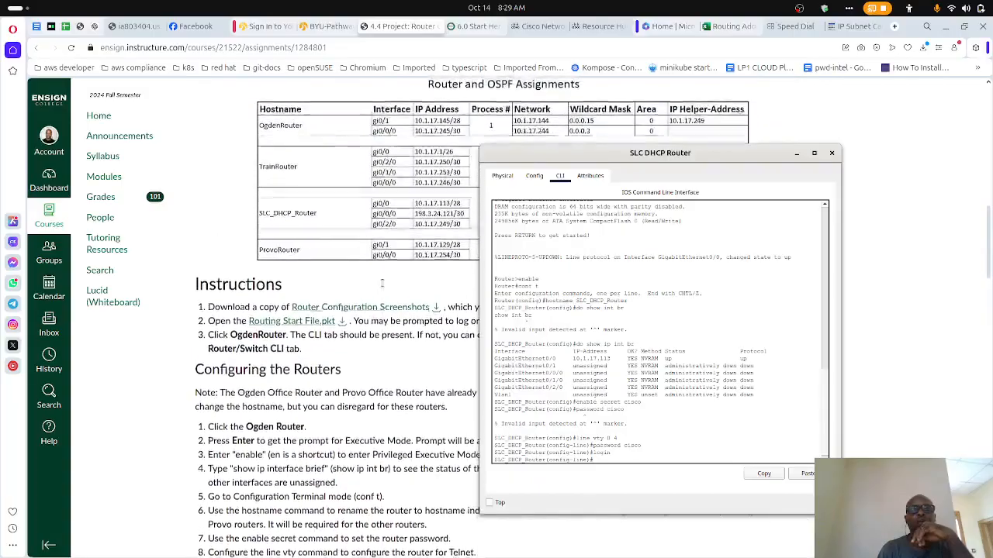
pyautogui.scroll(-2, 382, 284)
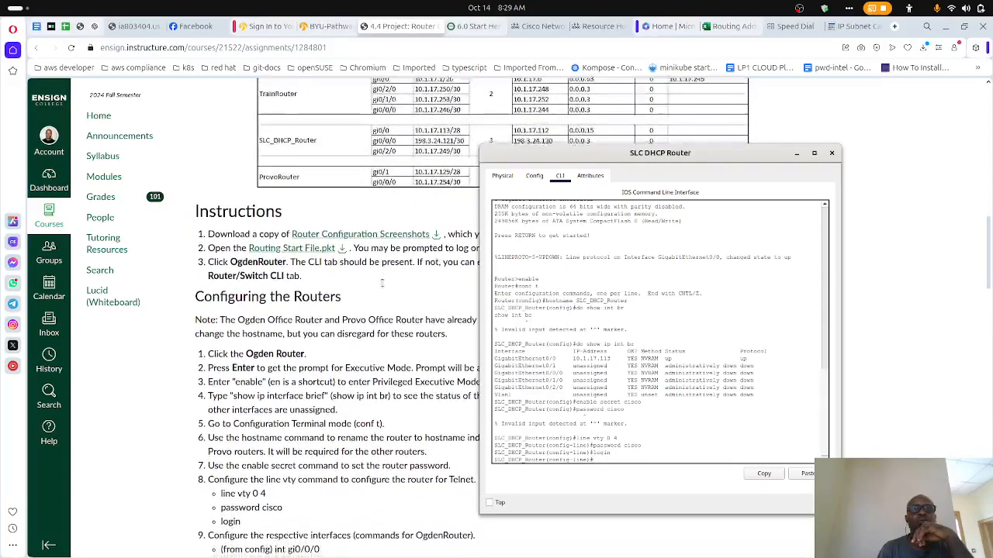
pyautogui.write('int gi')
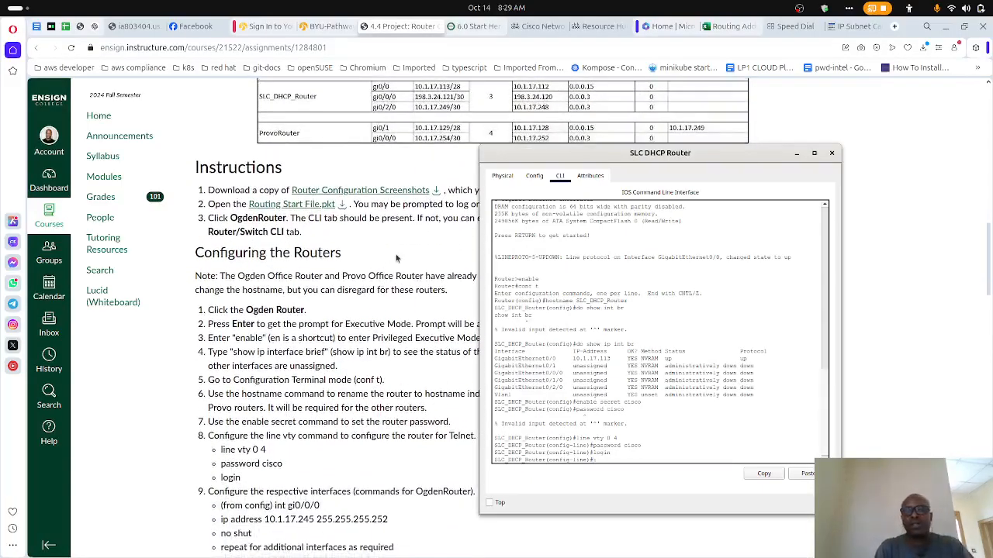
pyautogui.write('0/0')
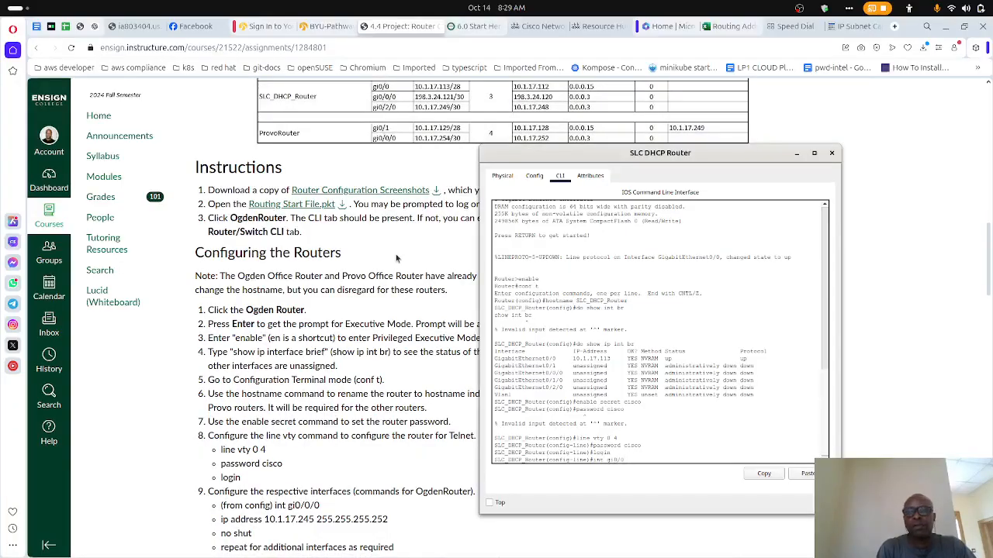
pyautogui.press('Return')
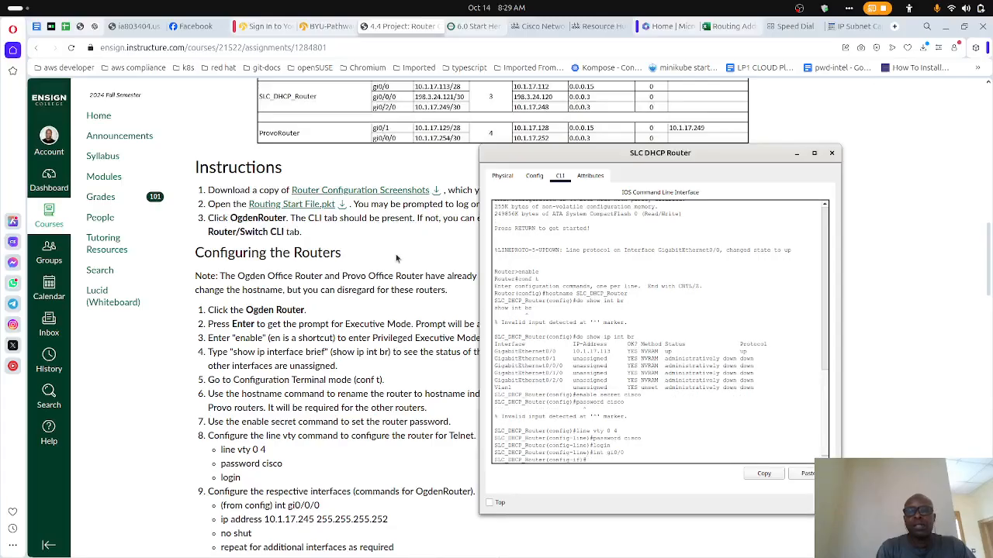
# - Assign IP address 10.1.17.113 with mask 255.255.255.240 to gi0/0, checking the /28 mask in the online IP subnet calculator
pyautogui.write('ip address 10.1.17.113')
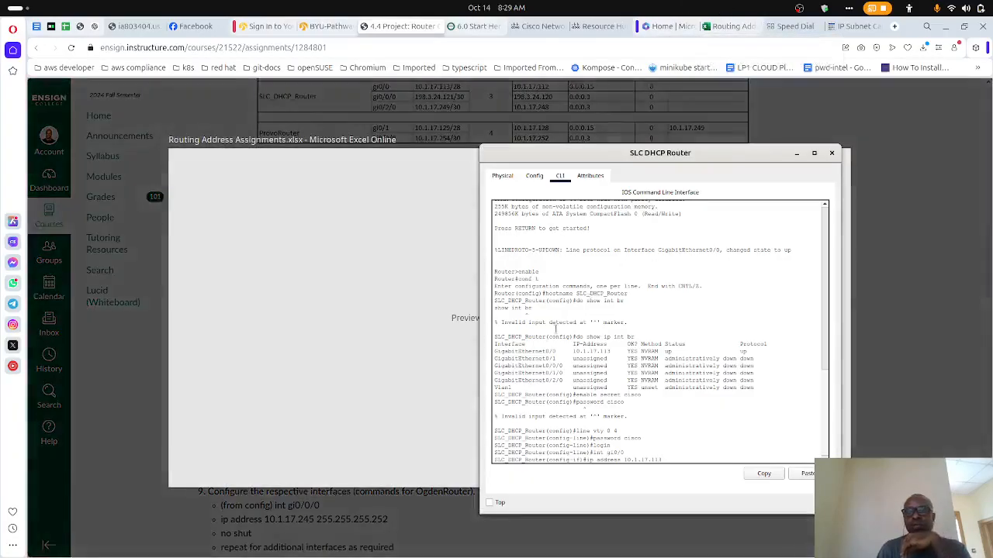
pyautogui.write('55.255')
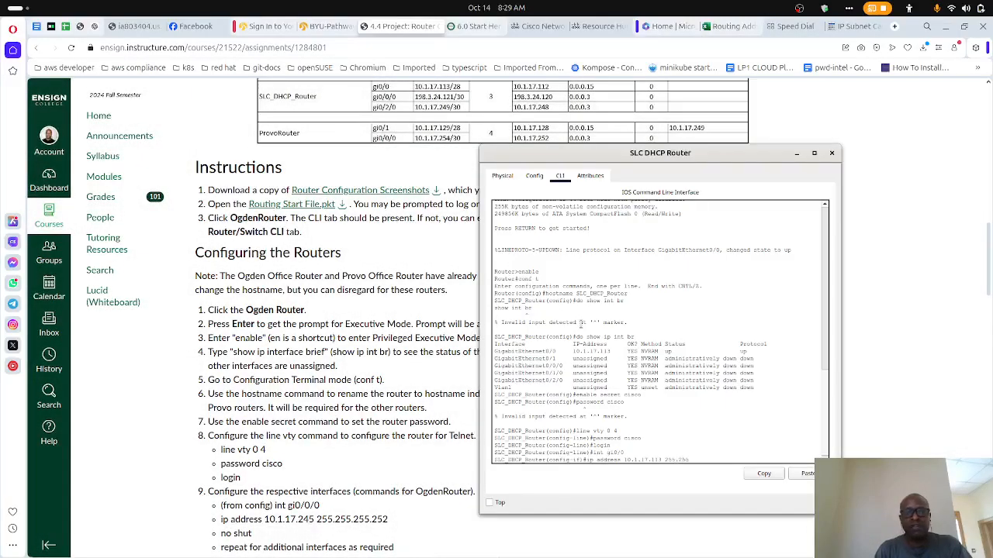
pyautogui.write('.255.240')
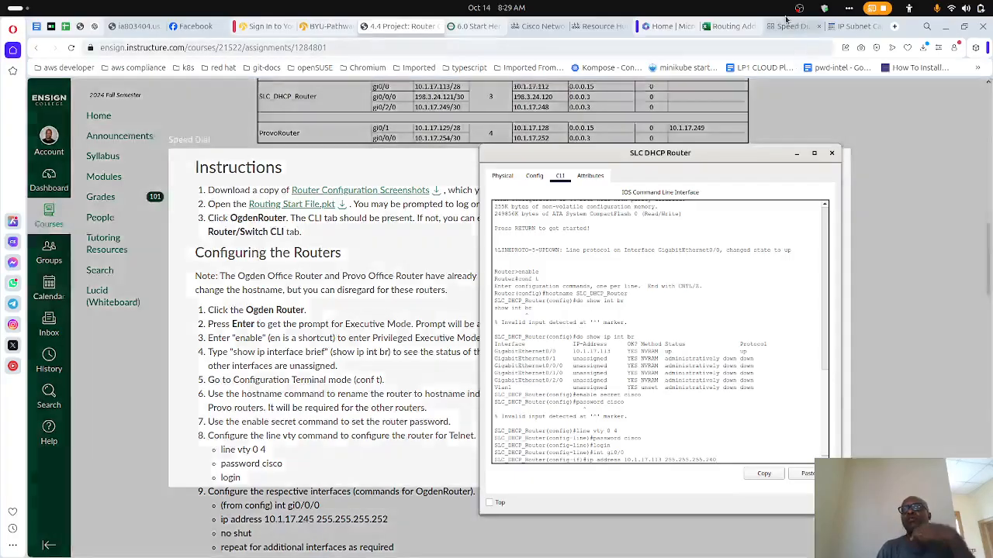
pyautogui.click(843, 28)
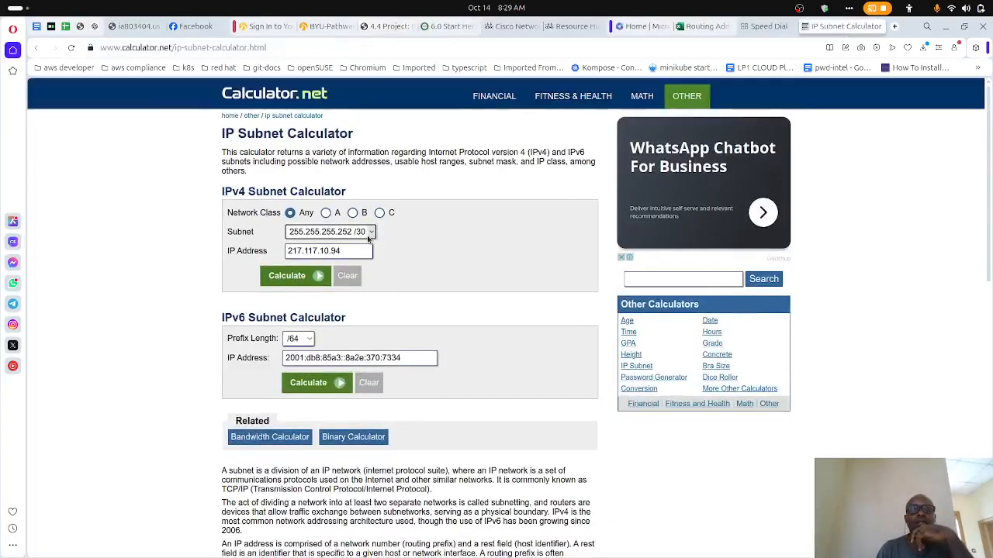
pyautogui.click(370, 231)
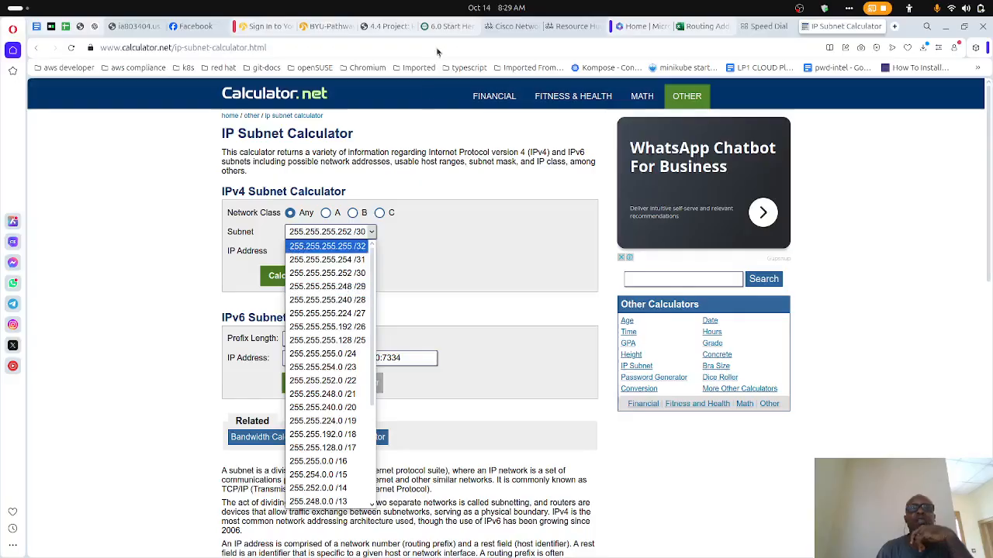
pyautogui.click(371, 31)
pyautogui.click(370, 31)
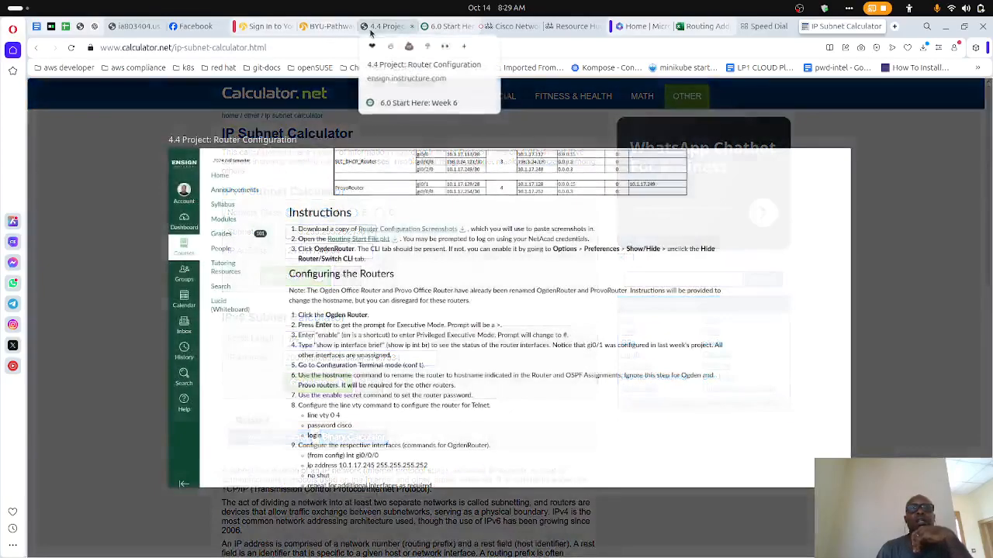
pyautogui.hotkey('alt', 'Tab')
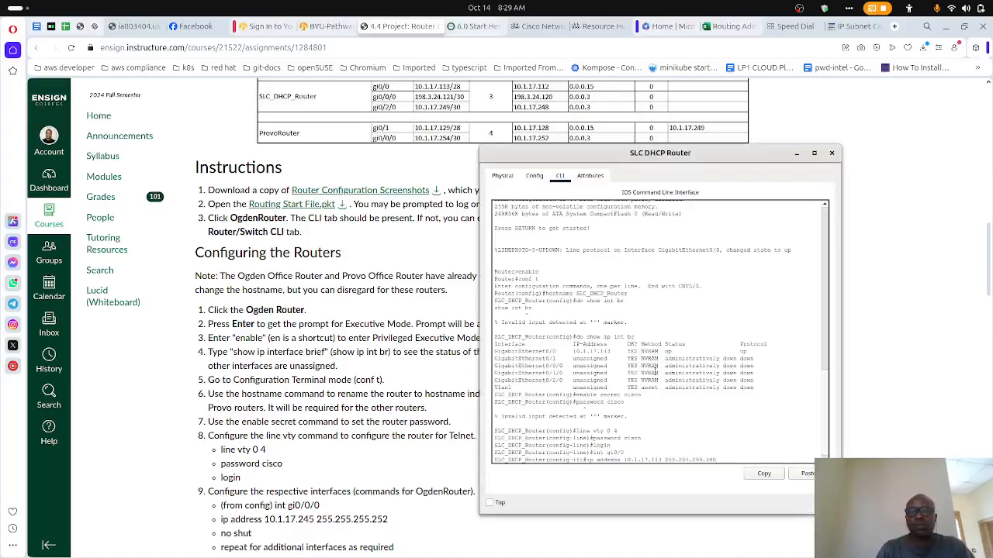
pyautogui.press('Return')
# - Enable interface gi0/0 with no shut
pyautogui.write('no')
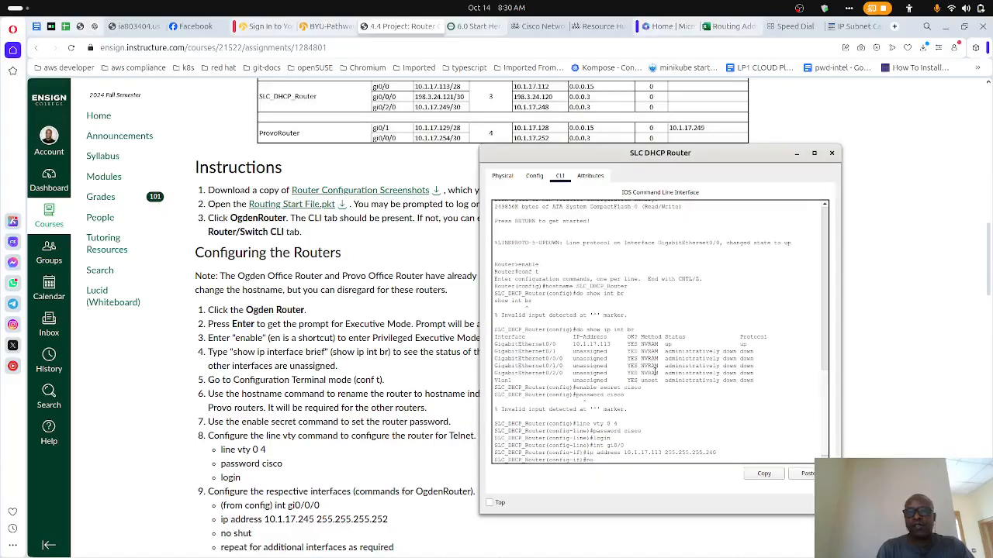
pyautogui.write(' shut')
pyautogui.press('Return')
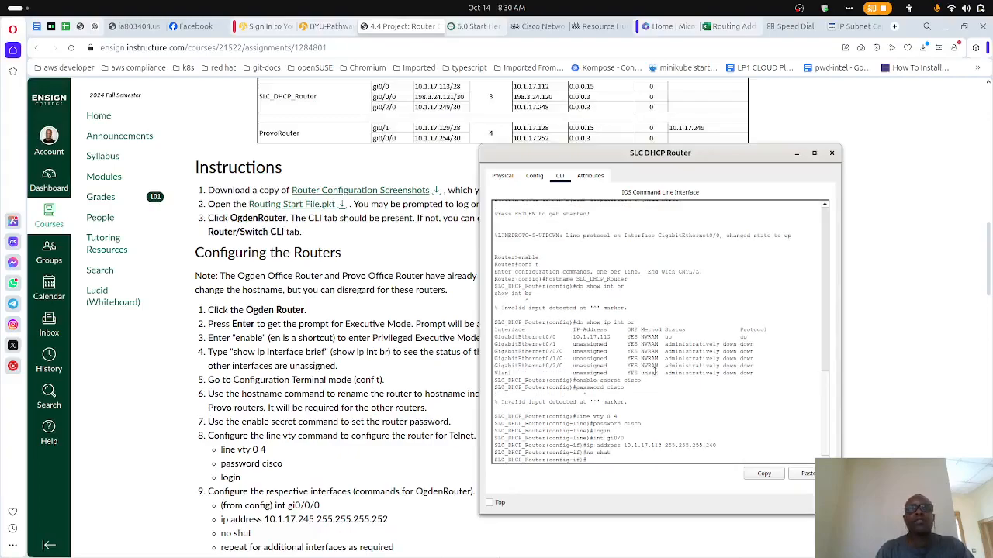
# - Switch to configuring interface gi0/0/0 on SLC_DHCP_Router
pyautogui.write('int gi0/0')
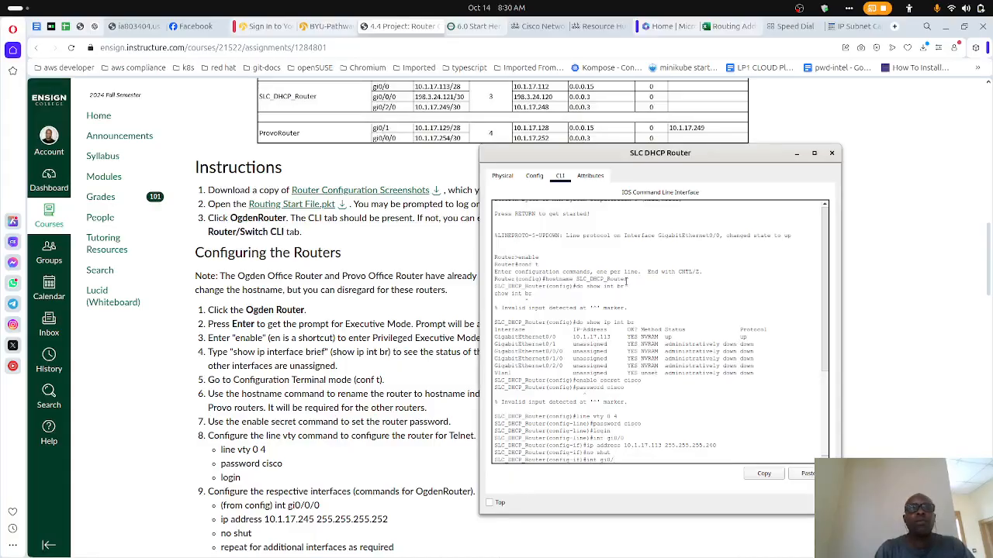
pyautogui.write('0')
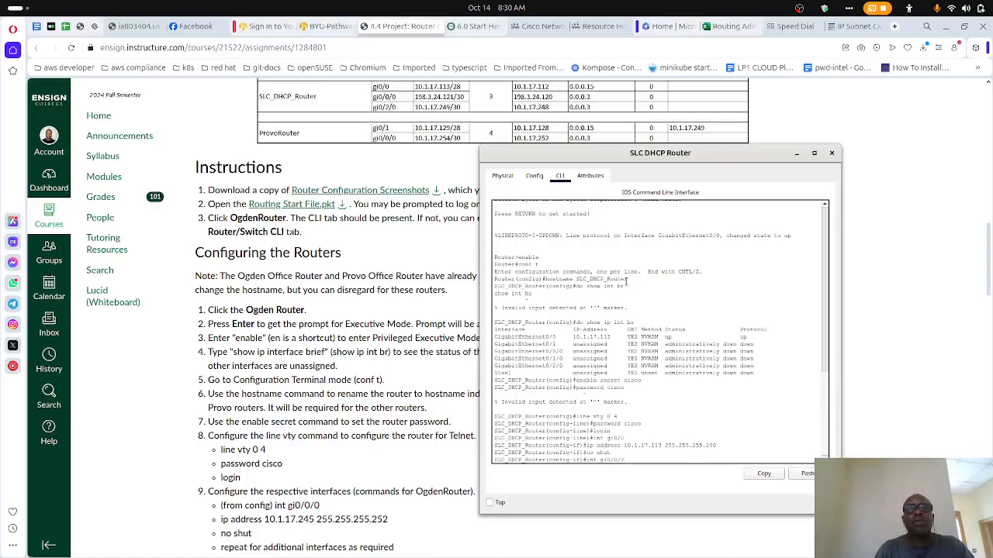
pyautogui.press('Return')
# - Try to assign 10.1.17.121 with mask 255.255.255.252 to gi0/0/0 by reusing the previous ip address command
pyautogui.press('Up')
pyautogui.press('Up')
pyautogui.press('Up')
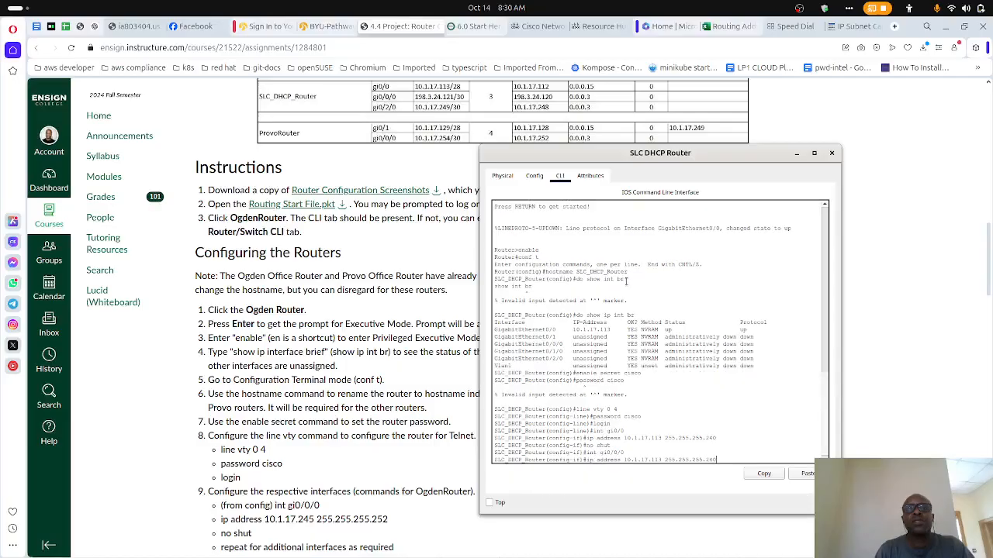
pyautogui.press('BackSpace')
pyautogui.press('BackSpace')
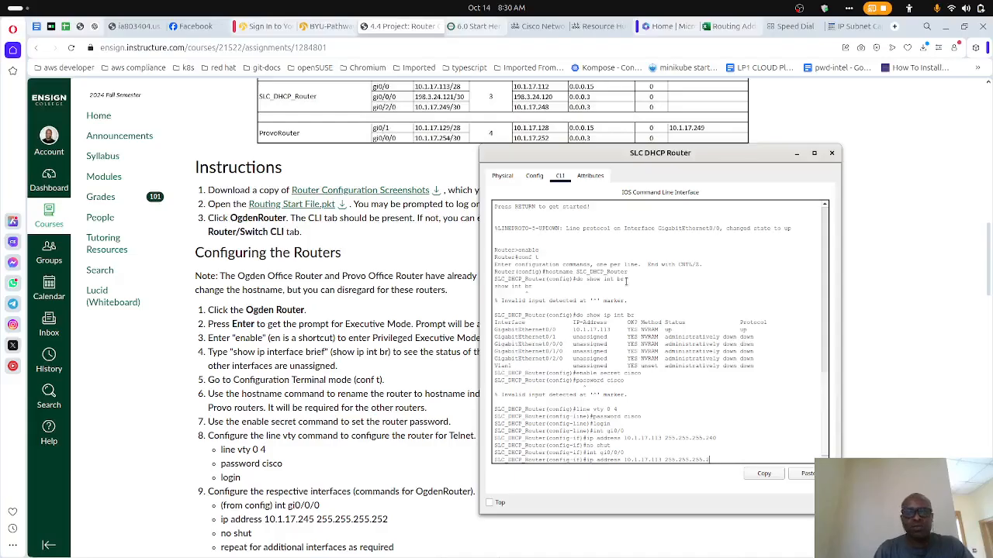
pyautogui.write('49')
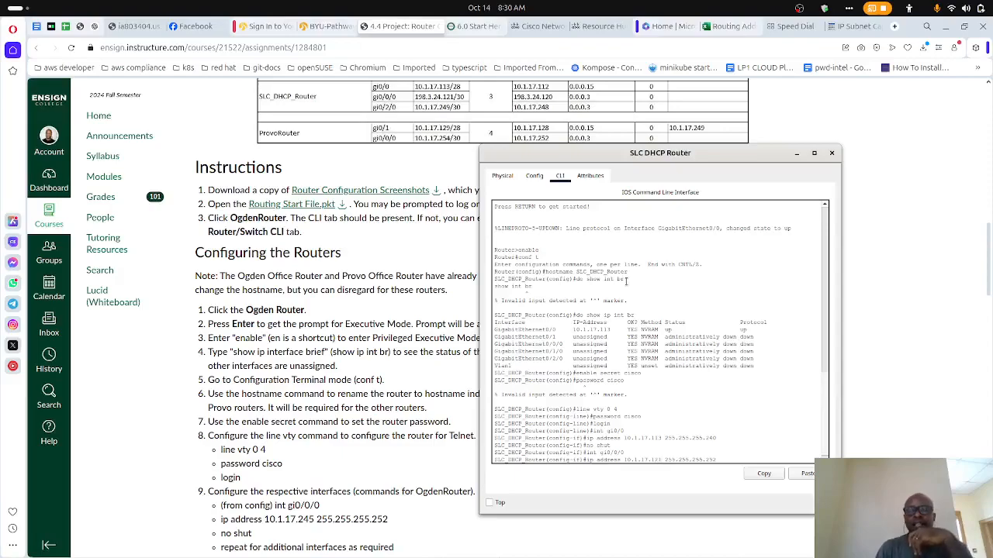
pyautogui.press('Return')
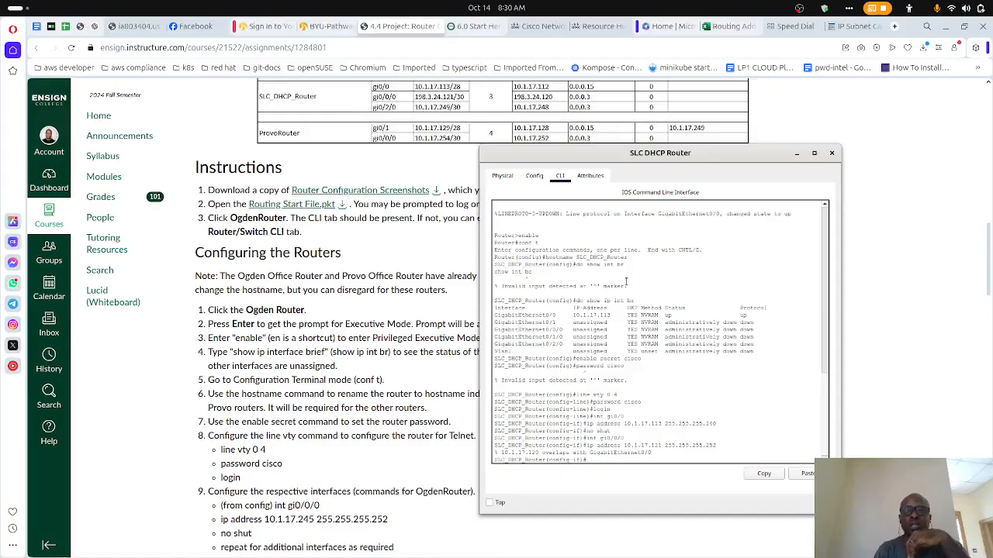
# - Correct the ip address command for gi0/0/0 to 198.3.24.121 255.255.255.252 and apply it
pyautogui.press('Up')
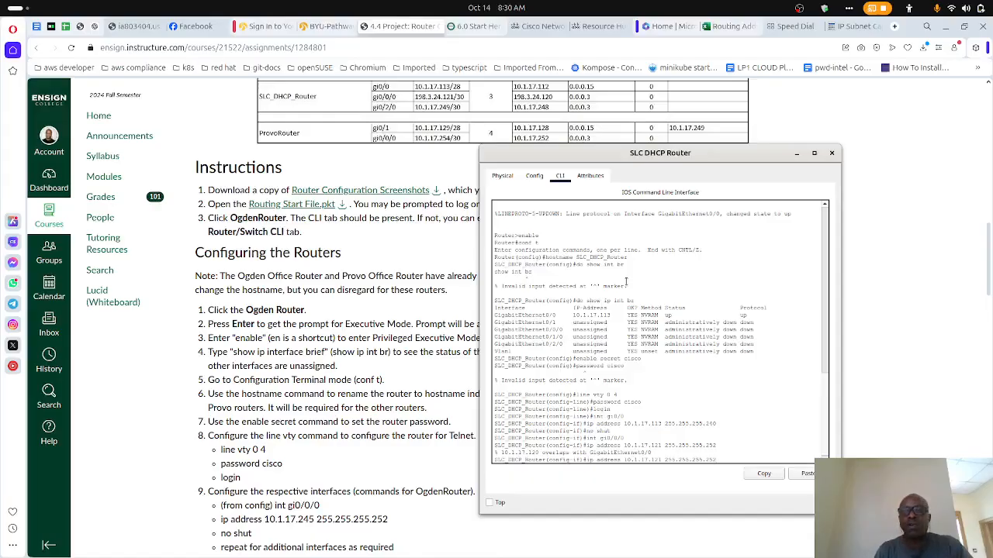
pyautogui.press('BackSpace')
pyautogui.press('BackSpace')
pyautogui.press('BackSpace')
pyautogui.press('BackSpace')
pyautogui.press('BackSpace')
pyautogui.press('BackSpace')
pyautogui.press('BackSpace')
pyautogui.press('BackSpace')
pyautogui.press('BackSpace')
pyautogui.press('BackSpace')
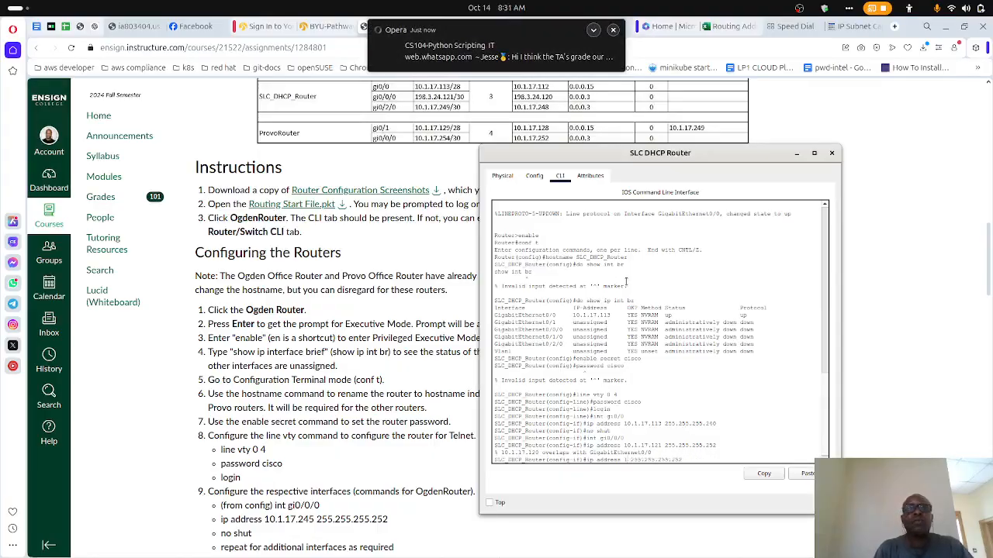
pyautogui.write('98')
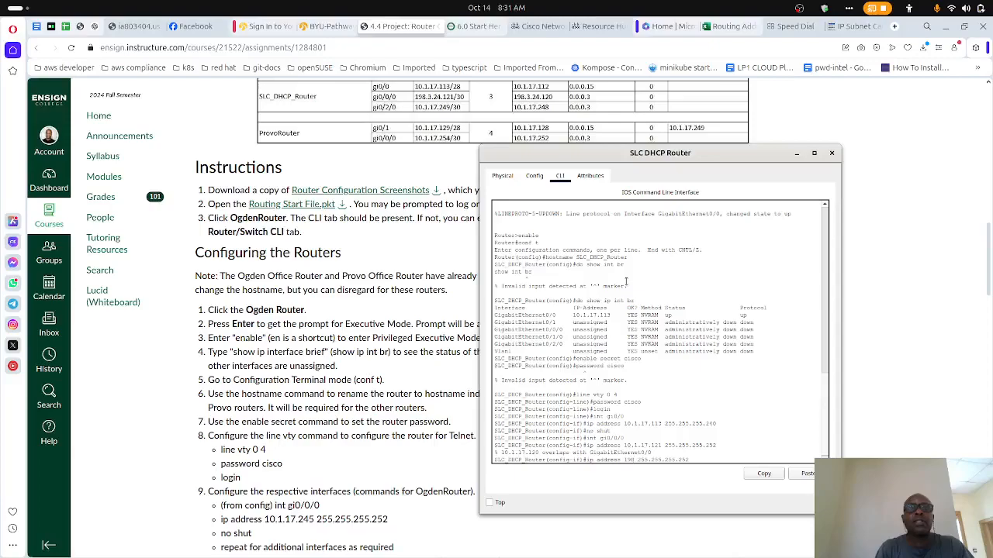
pyautogui.write('.3.24')
pyautogui.write('.')
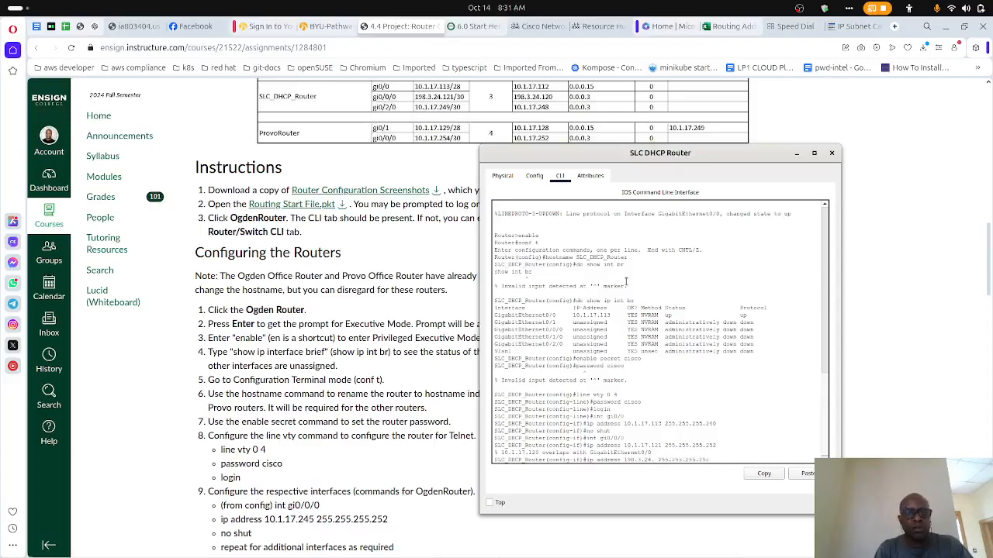
pyautogui.write('121')
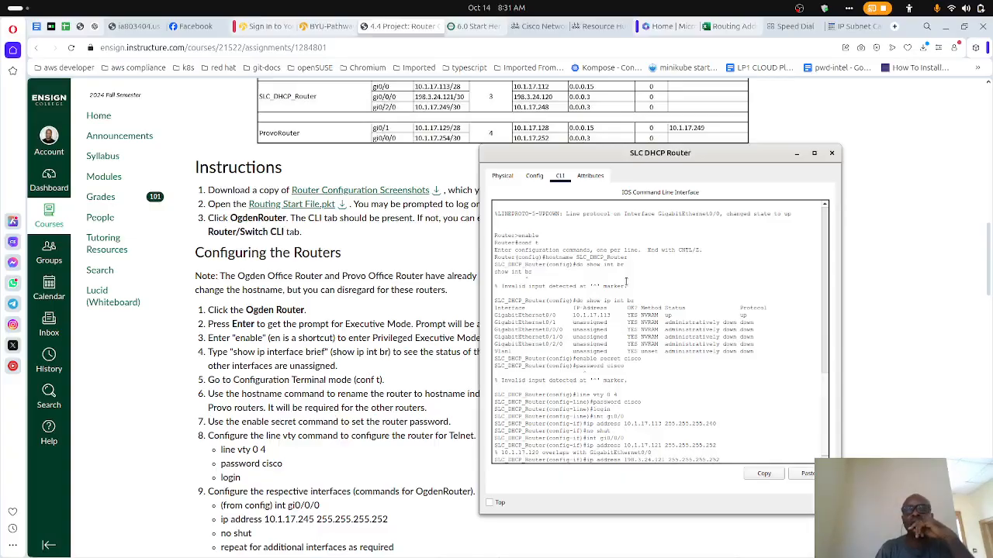
pyautogui.press('Return')
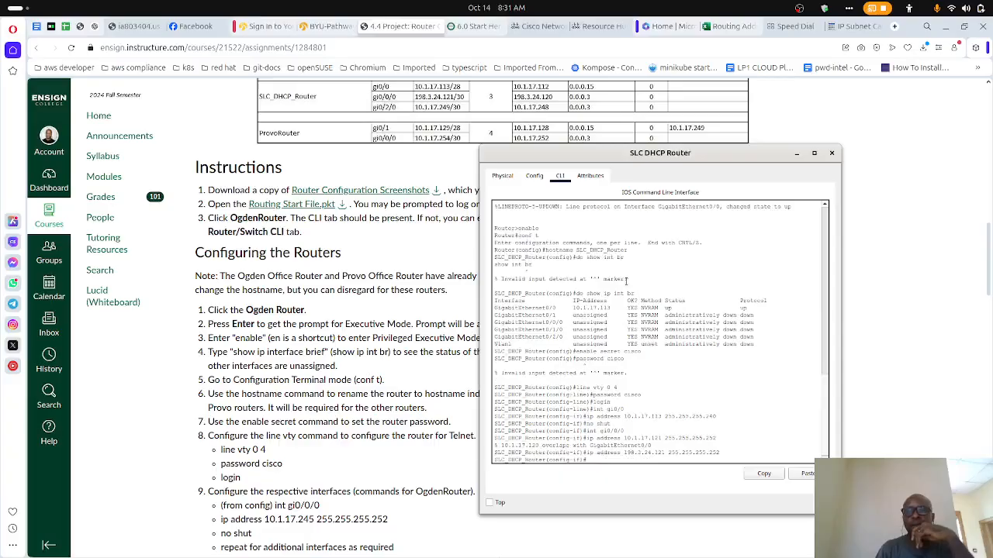
# - Enter interface gi0/2/0 and assign it IP address 10.1.17.254 with mask 255.255.255.252
pyautogui.write('int gi0/0/0')
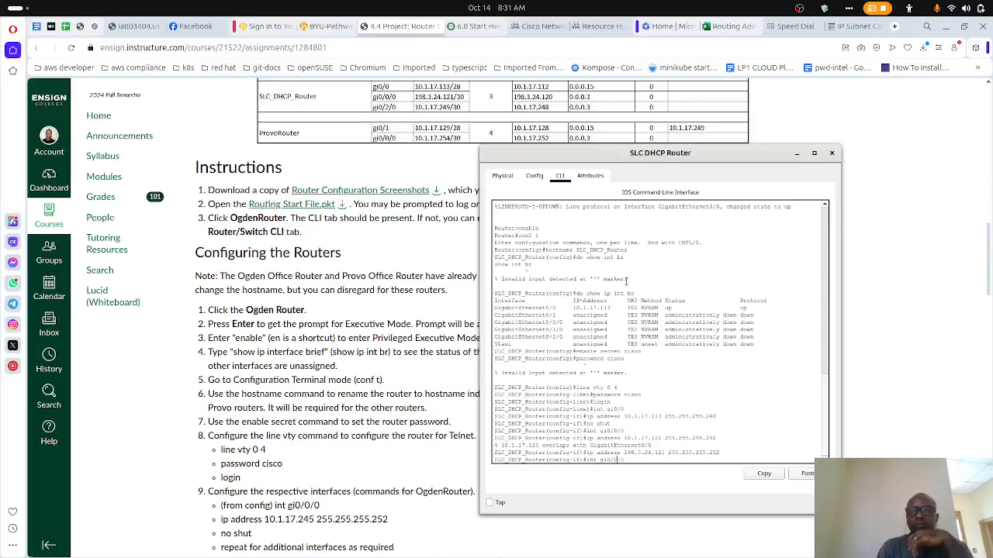
pyautogui.press('Return')
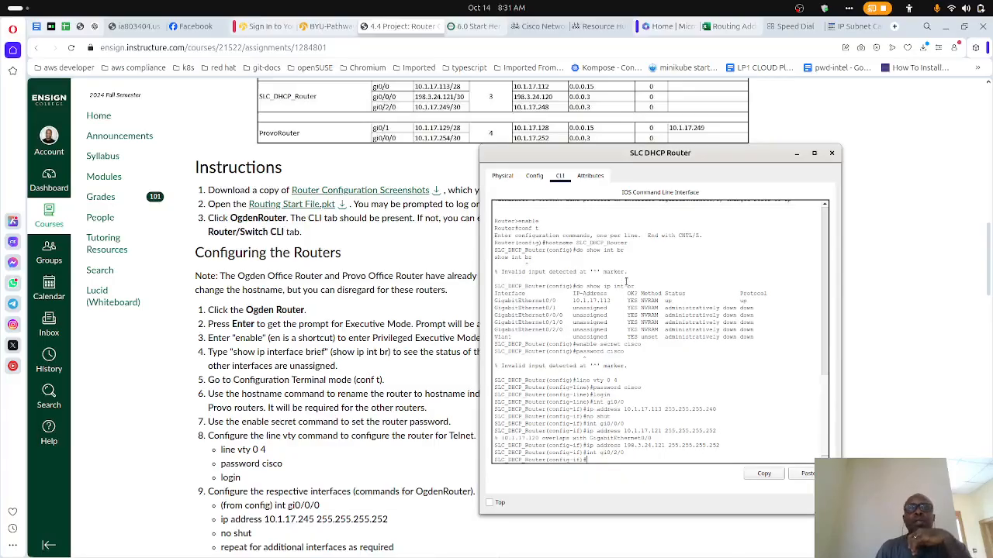
pyautogui.press('Up')
pyautogui.press('Up')
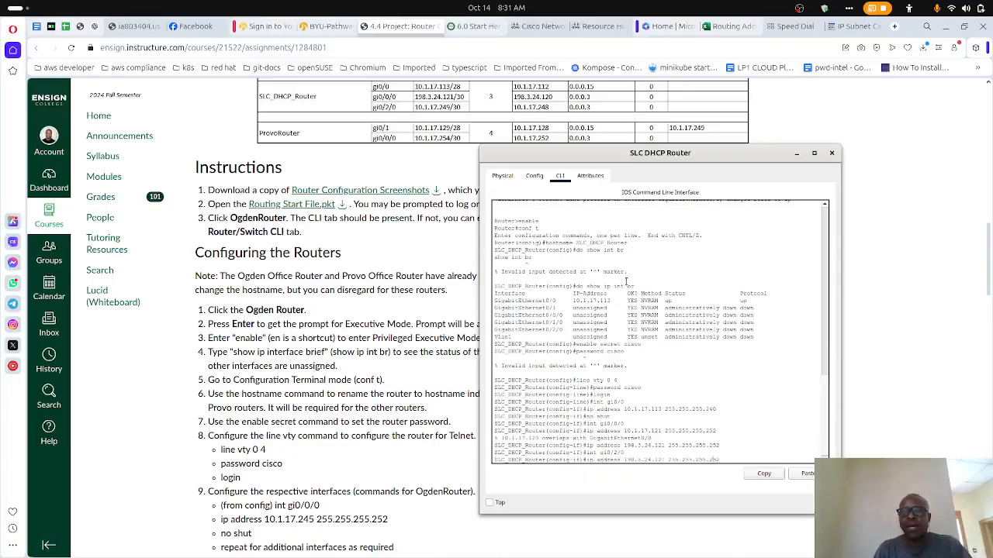
pyautogui.press('BackSpace')
pyautogui.press('BackSpace')
pyautogui.press('BackSpace')
pyautogui.press('BackSpace')
pyautogui.press('BackSpace')
pyautogui.press('BackSpace')
pyautogui.press('BackSpace')
pyautogui.press('BackSpace')
pyautogui.press('BackSpace')
pyautogui.press('BackSpace')
pyautogui.press('BackSpace')
pyautogui.press('BackSpace')
pyautogui.write('10.')
pyautogui.write('1.17')
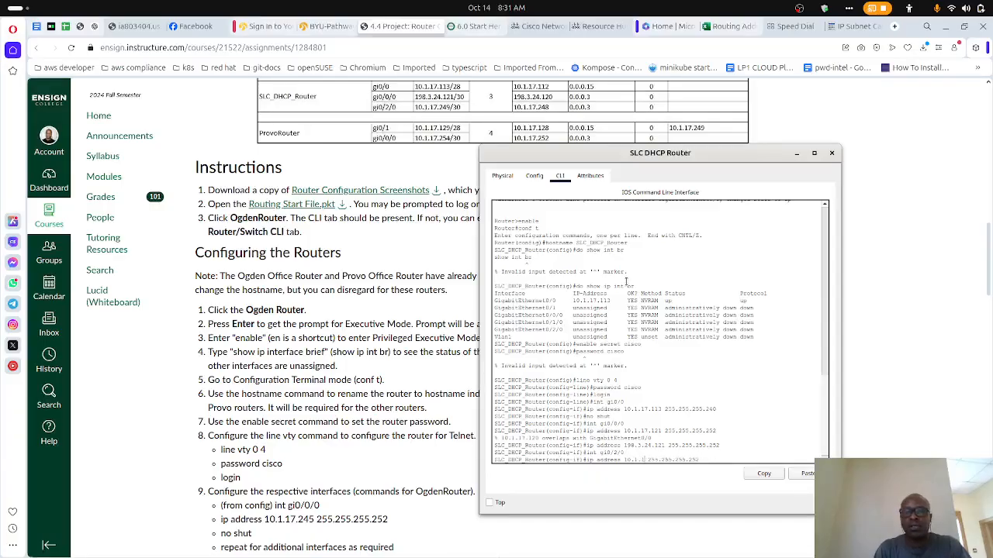
pyautogui.write('.254')
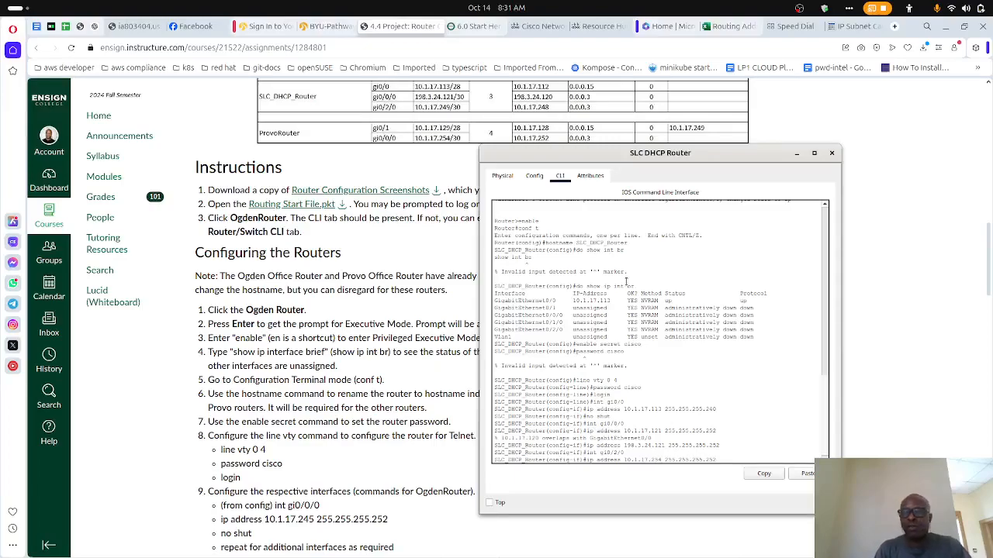
pyautogui.press('Return')
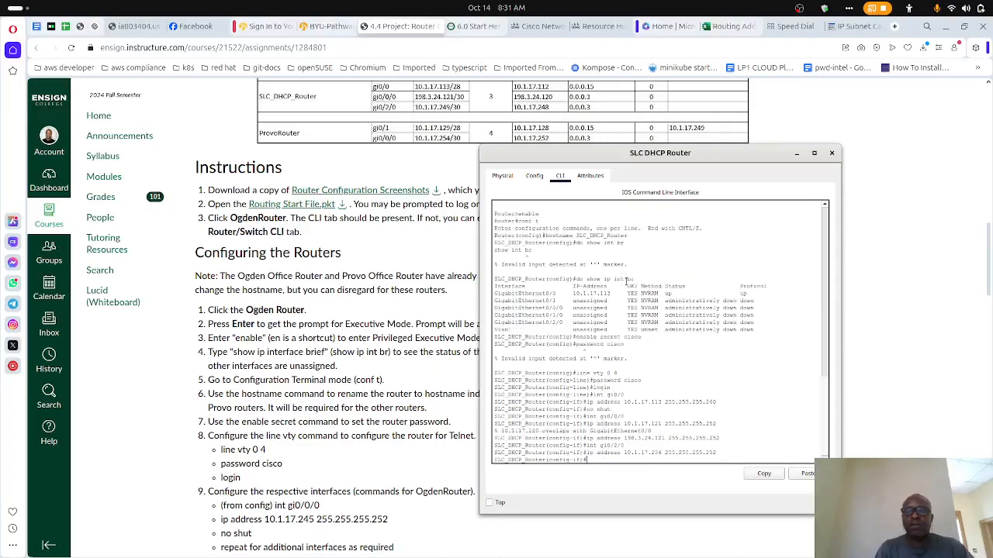
pyautogui.write('no')
pyautogui.press('BackSpace')
pyautogui.press('BackSpace')
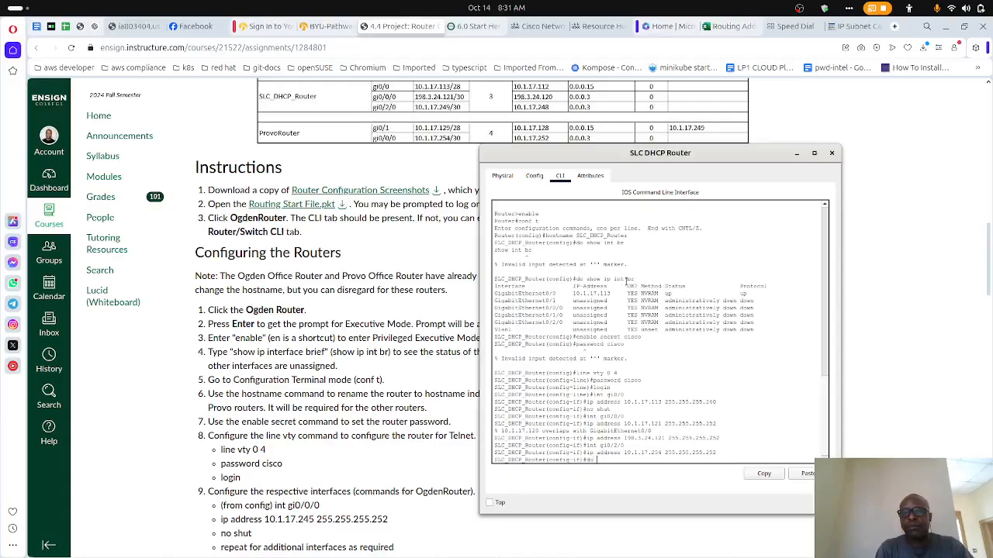
# - Enable interface gi0/2/0 on SLC_DHCP_Router with the no shut command
pyautogui.write('no shut')
pyautogui.press('Return')
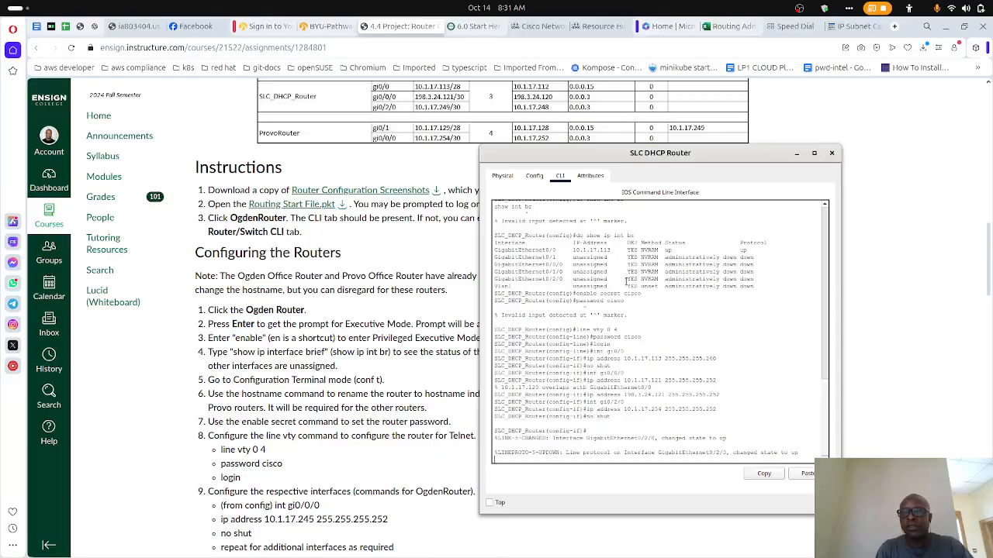
# - Return to interface gi0/0/0 configuration and enable the interface with no shut
pyautogui.press('Up')
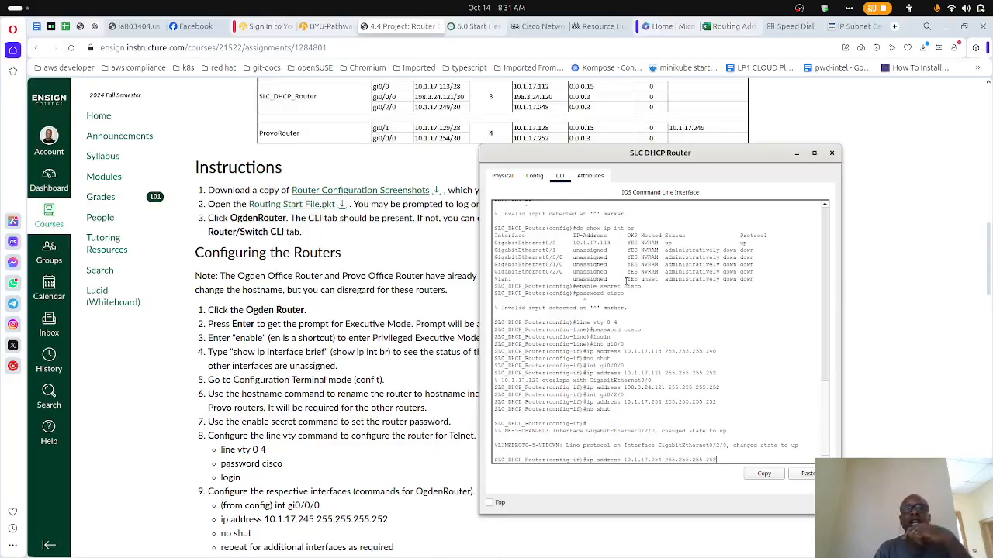
pyautogui.press('Up')
pyautogui.press('Up')
pyautogui.press('Up')
pyautogui.press('Up')
pyautogui.press('Up')
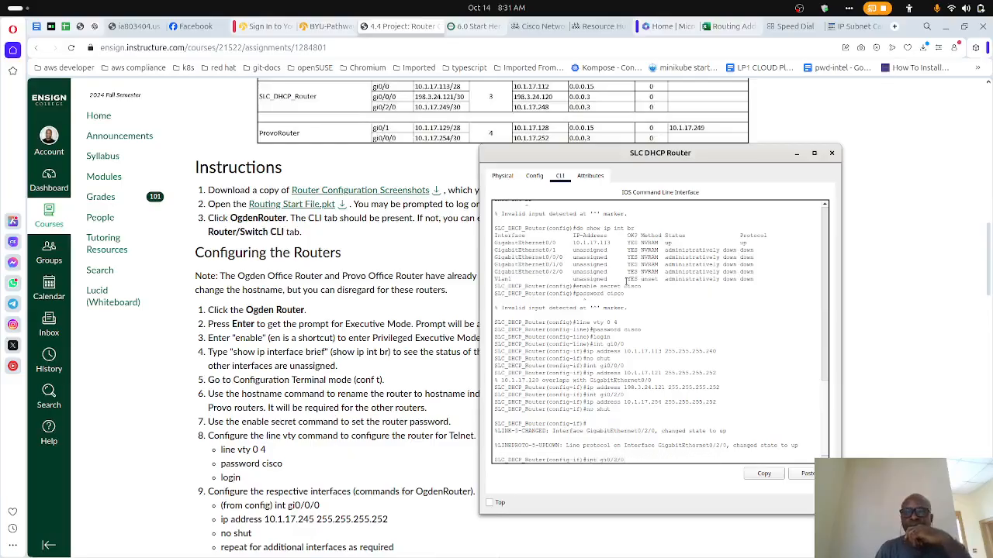
pyautogui.press('Return')
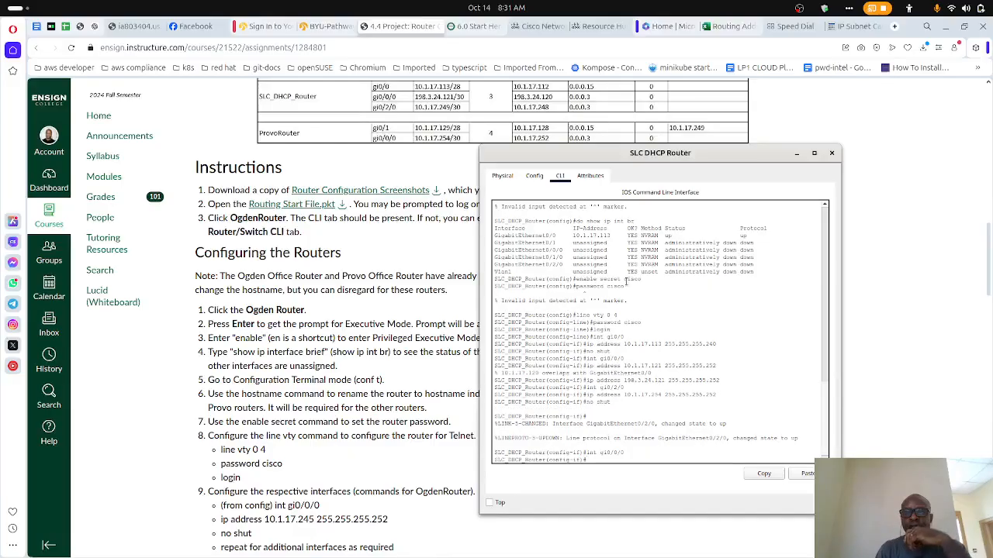
pyautogui.write('no shu')
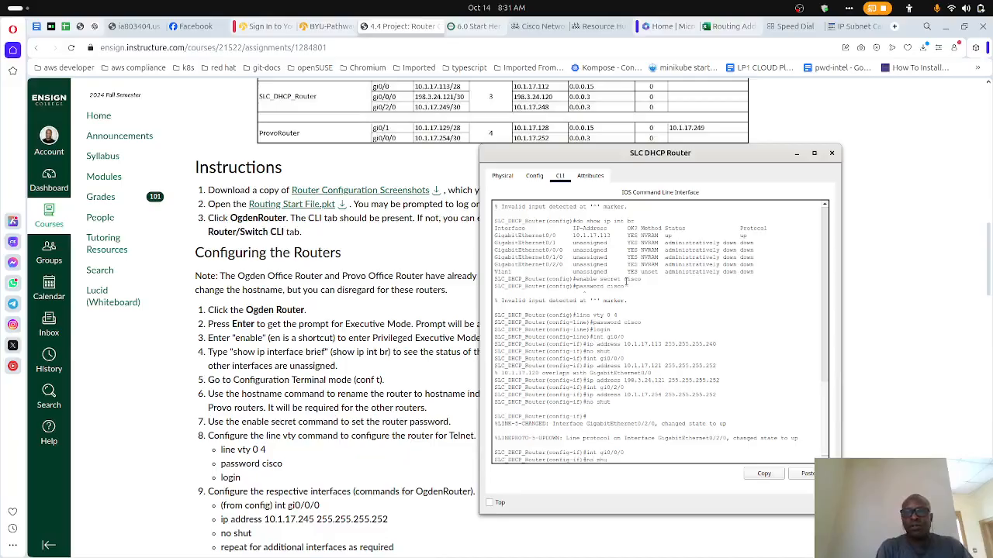
pyautogui.write('t')
pyautogui.press('Return')
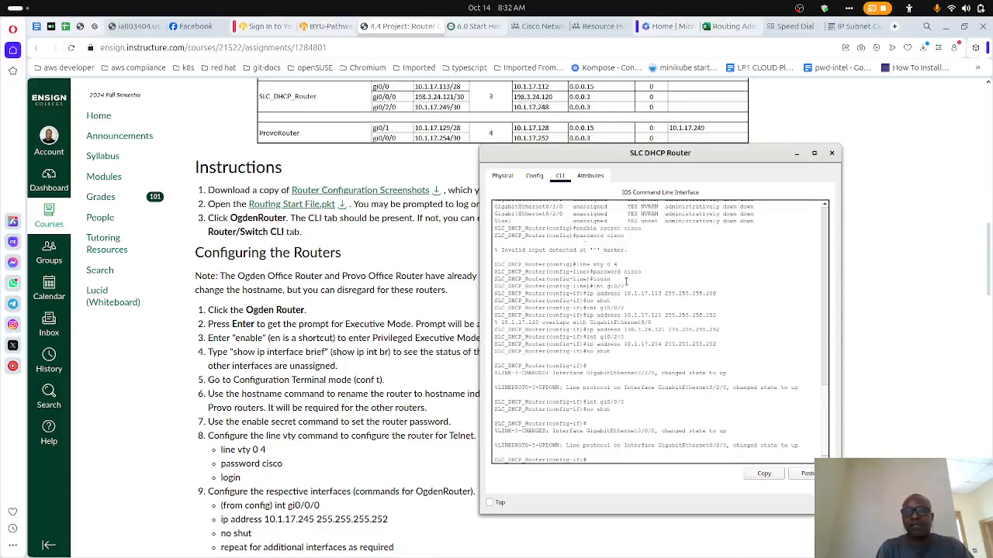
# - Display the brief IP interface status from configuration mode to check the addresses and link states
pyautogui.write('do show ip int br')
pyautogui.press('Return')
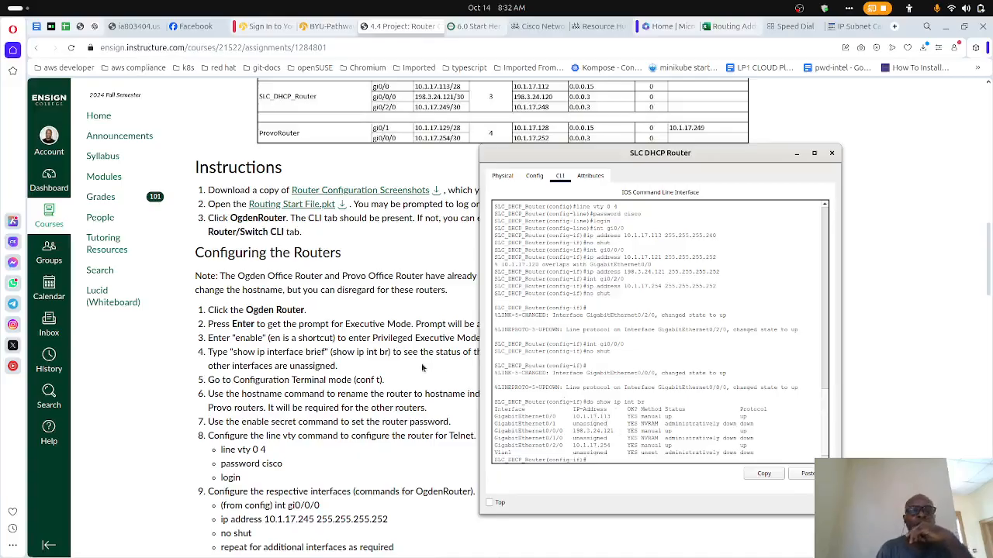
# - Consult the OSPF instructions and the assignments table, and start OSPF process 3 on SLC_DHCP_Router
pyautogui.scroll(-1, 380, 337)
pyautogui.scroll(-4, 380, 337)
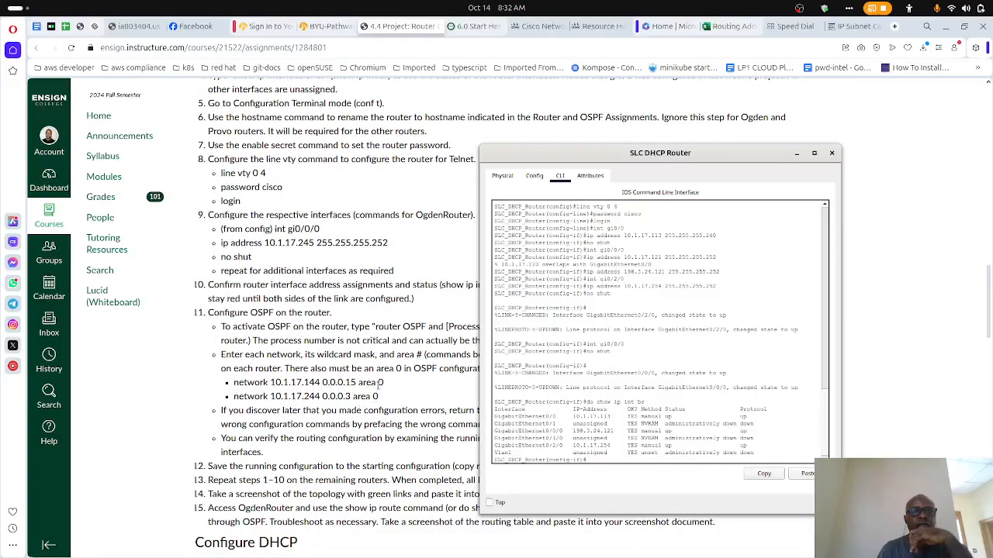
pyautogui.write('router ospf')
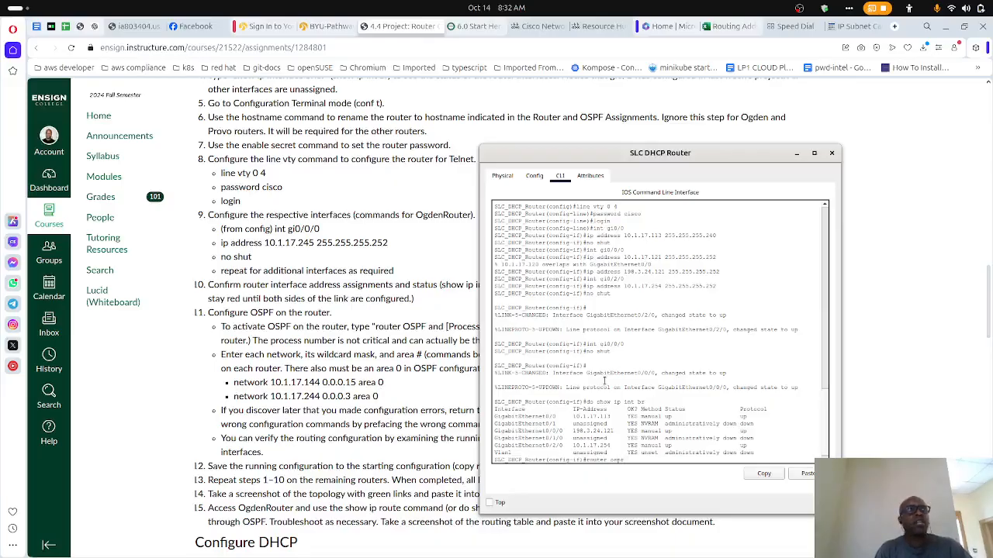
pyautogui.scroll(8, 412, 353)
pyautogui.scroll(-5, 413, 353)
pyautogui.scroll(3, 412, 353)
pyautogui.scroll(-1, 412, 353)
pyautogui.write('f')
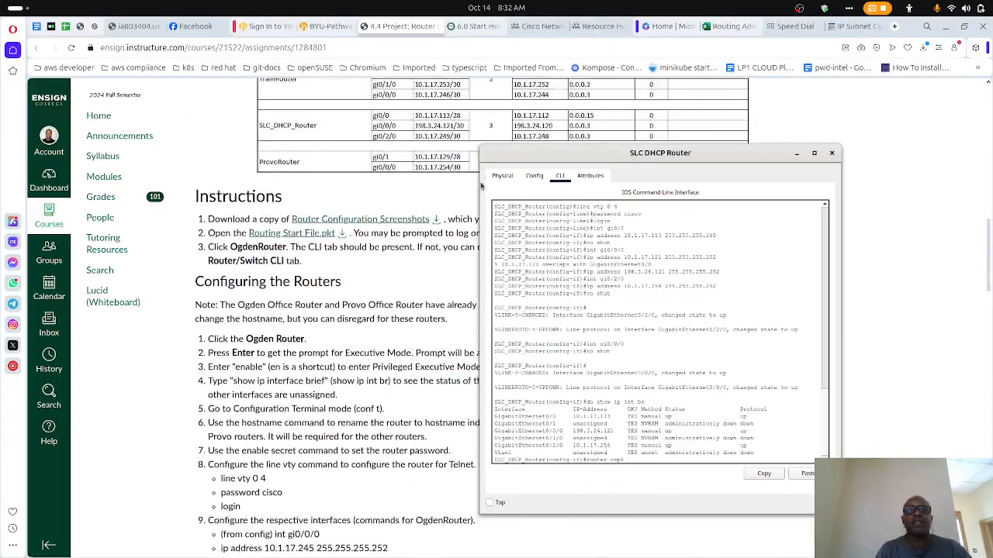
pyautogui.write(' 1')
pyautogui.press('Return')
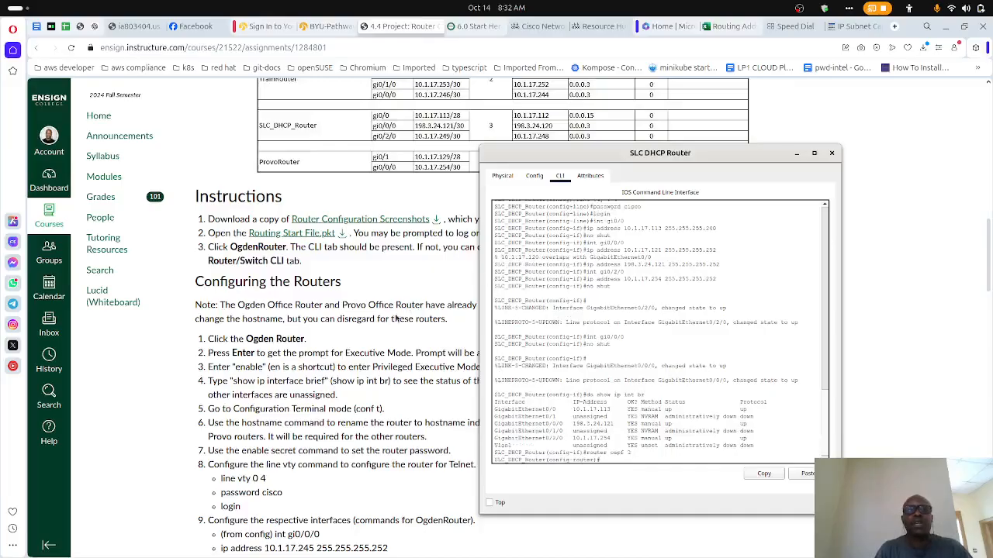
# - Add network 10.1.17.112 with wildcard mask 0.0.0.15 in area 0 to the OSPF process
pyautogui.write('network')
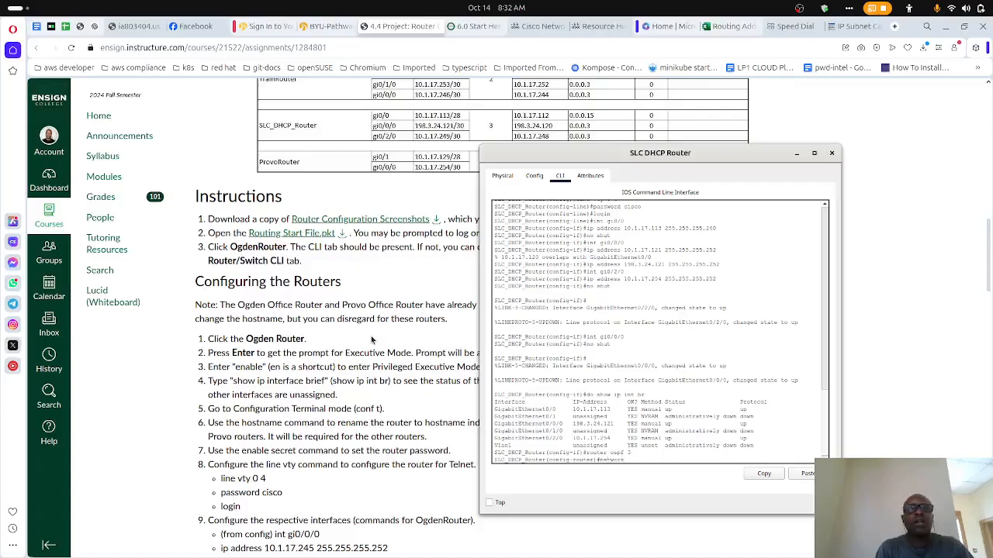
pyautogui.write(' 10.')
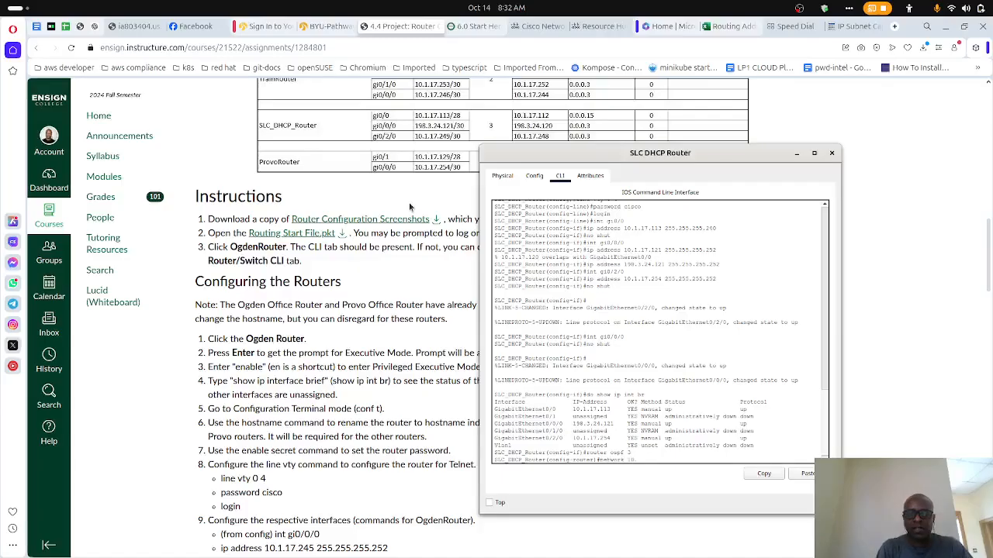
pyautogui.write('1.17.1')
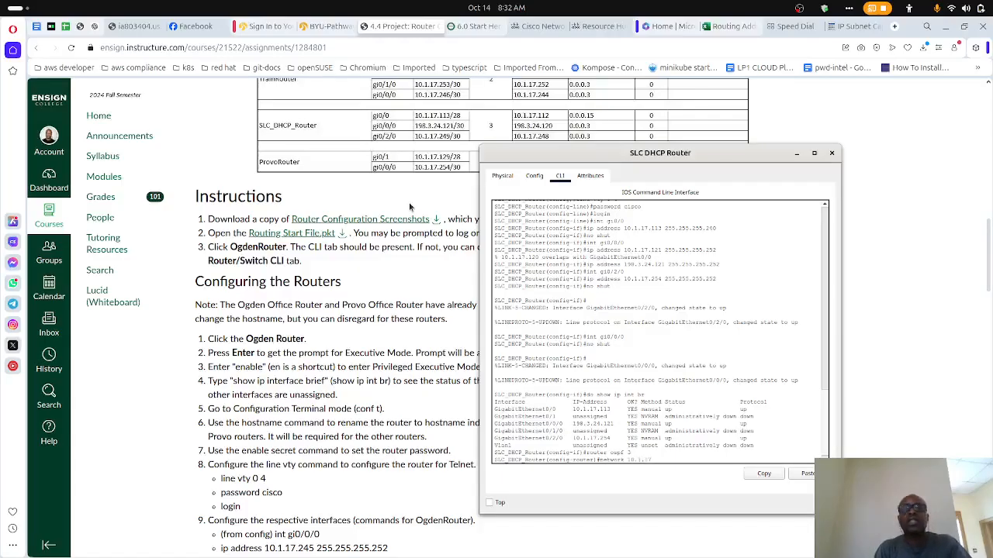
pyautogui.write('12')
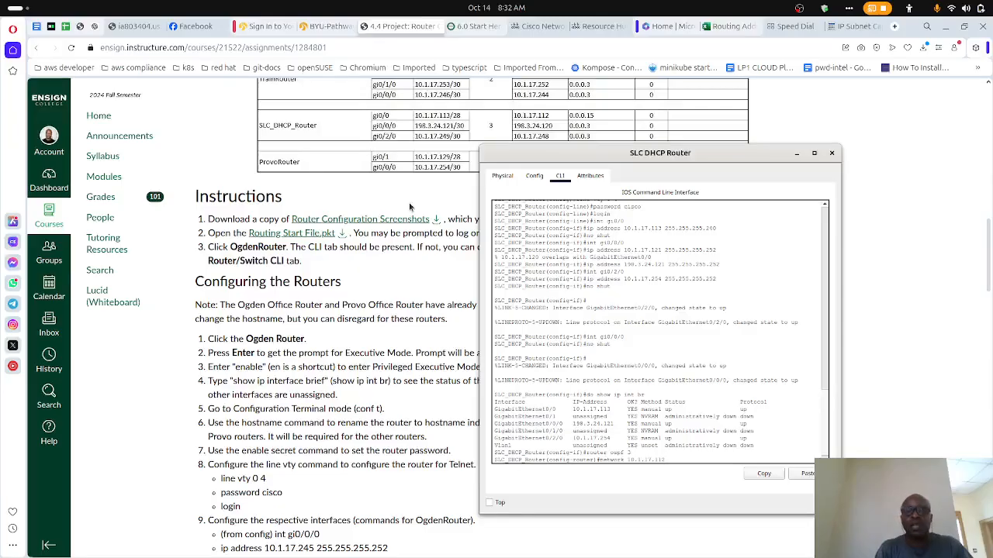
pyautogui.write(' 0.0')
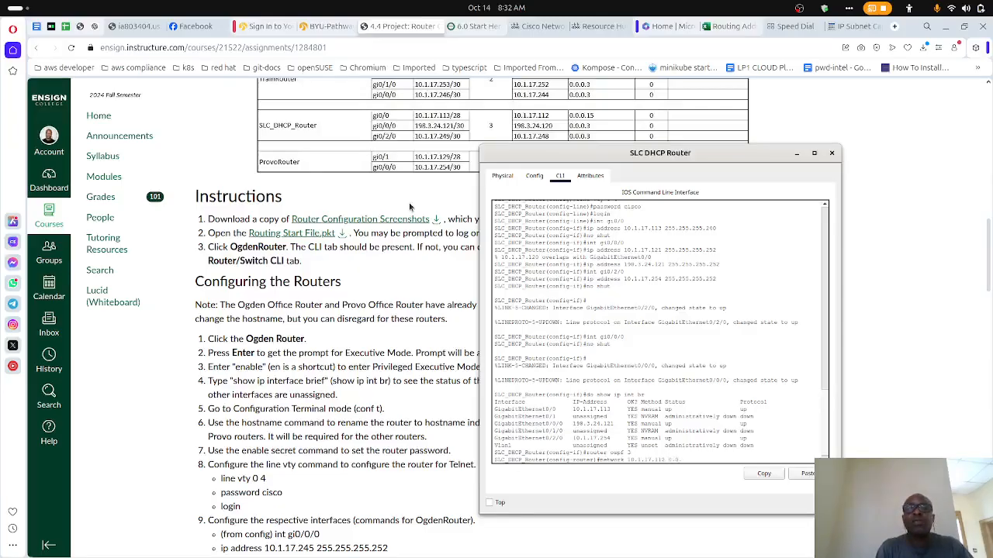
pyautogui.write('.0.1')
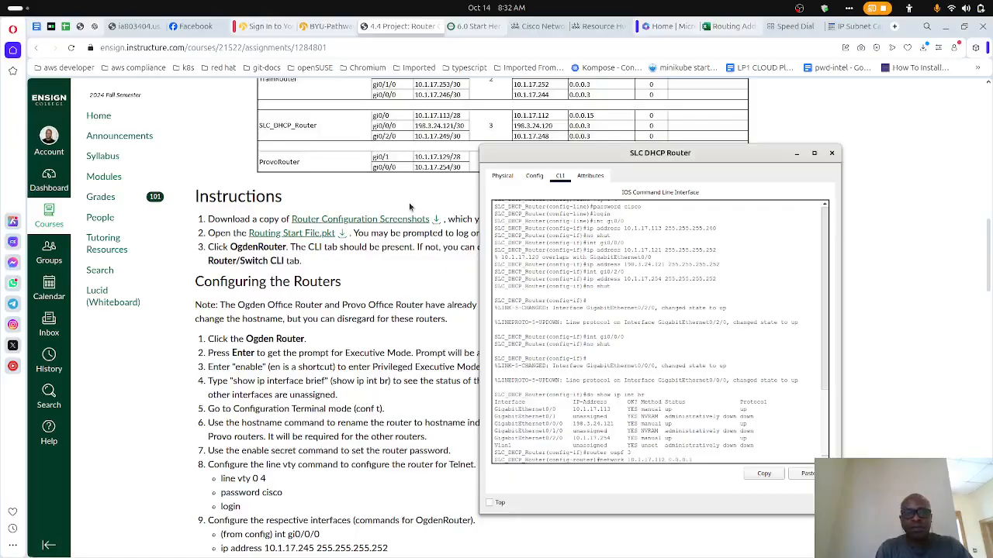
pyautogui.write('5 area')
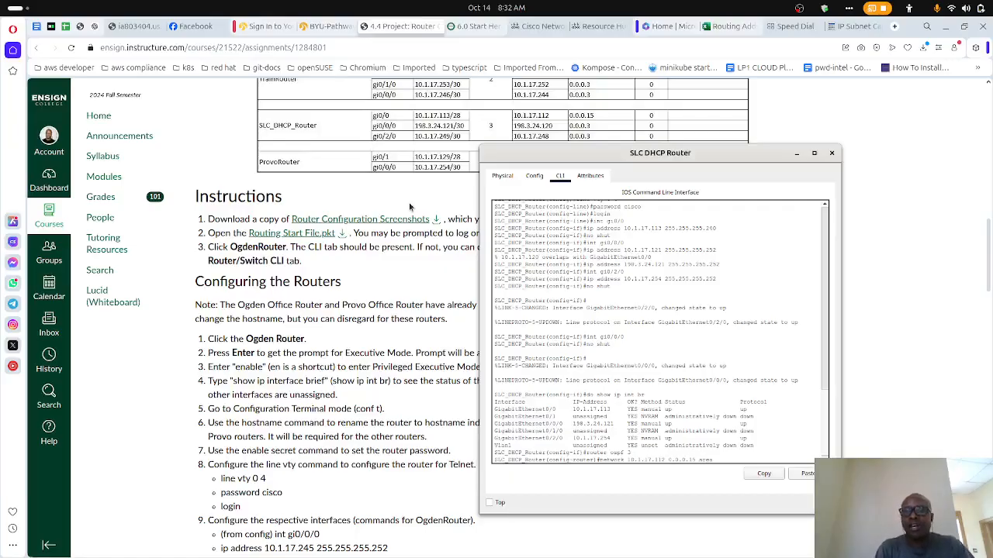
pyautogui.write(' 0')
pyautogui.press('Return')
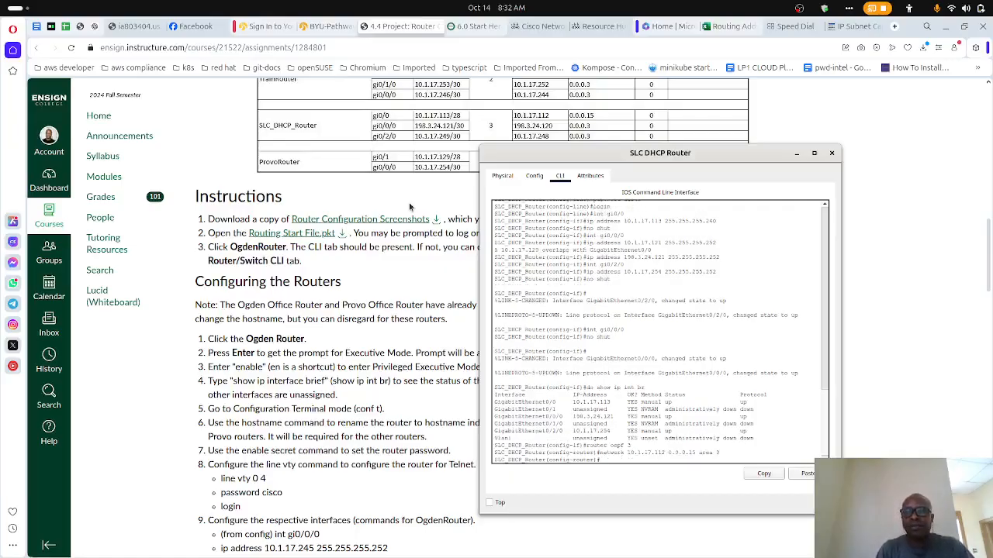
# - Reuse the previous network command to add 198.3.24.120 with wildcard mask 0.0.0.3 in area 0 to OSPF
pyautogui.press('Up')
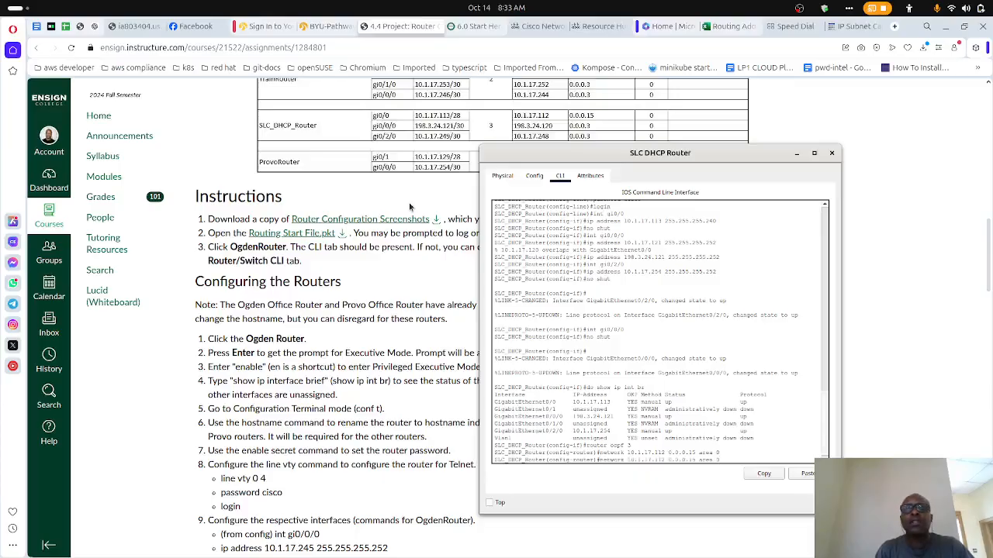
pyautogui.press('BackSpace')
pyautogui.press('BackSpace')
pyautogui.write('3')
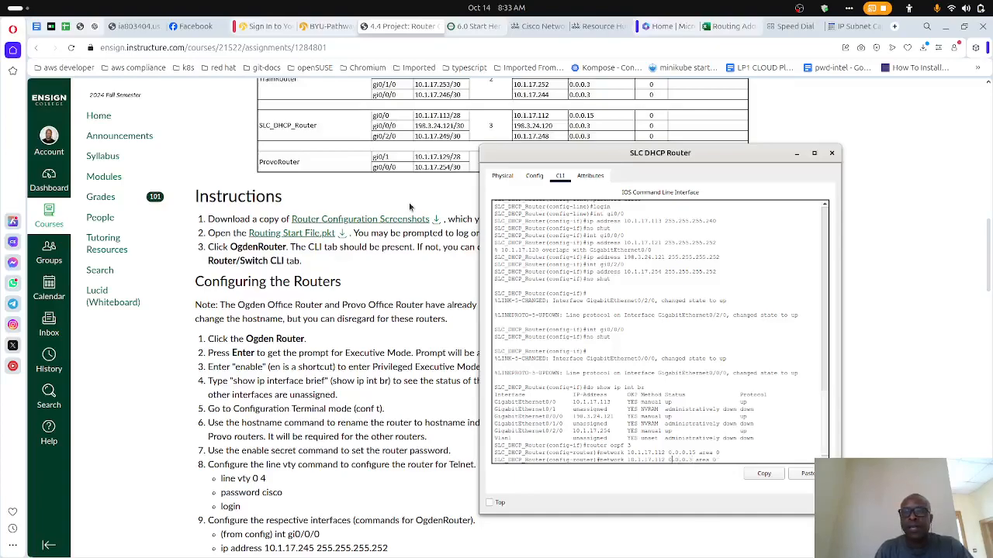
pyautogui.press('BackSpace')
pyautogui.press('BackSpace')
pyautogui.press('BackSpace')
pyautogui.press('BackSpace')
pyautogui.press('BackSpace')
pyautogui.press('BackSpace')
pyautogui.press('BackSpace')
pyautogui.press('BackSpace')
pyautogui.press('BackSpace')
pyautogui.write('98.')
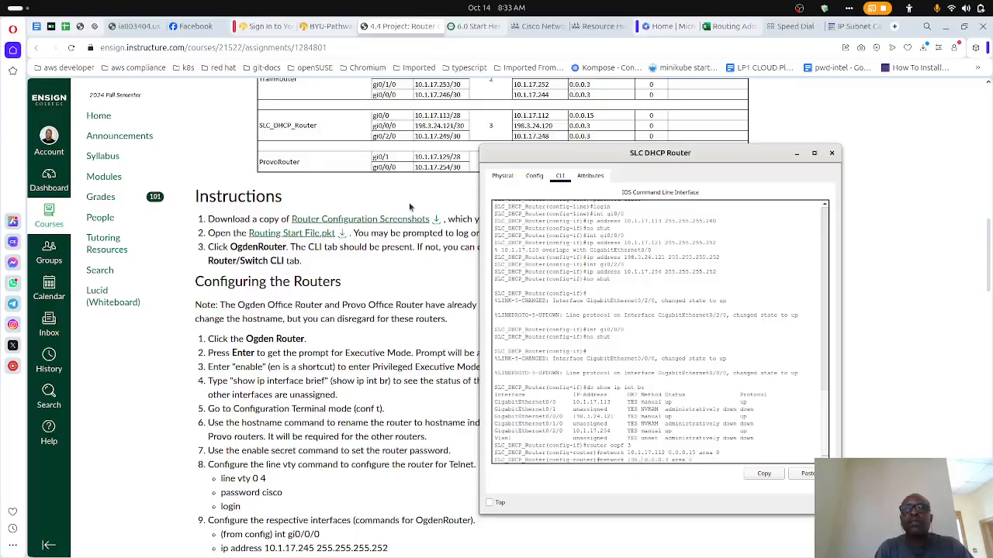
pyautogui.write('3.2')
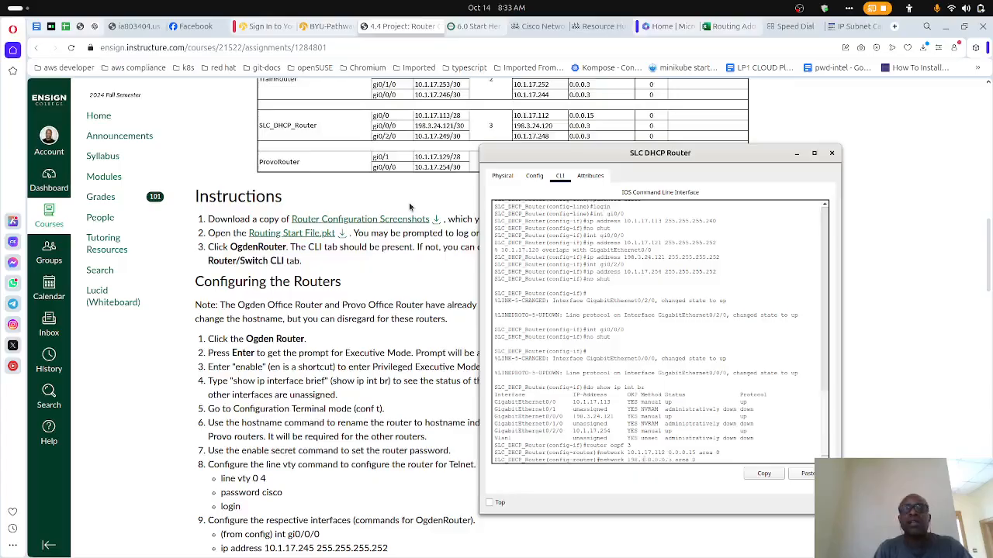
pyautogui.write('4.120')
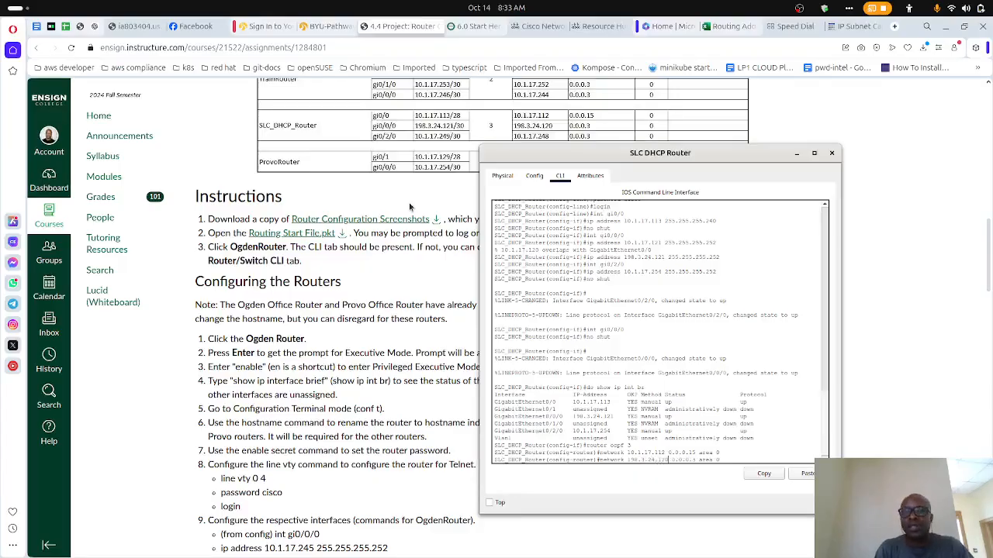
pyautogui.press('Return')
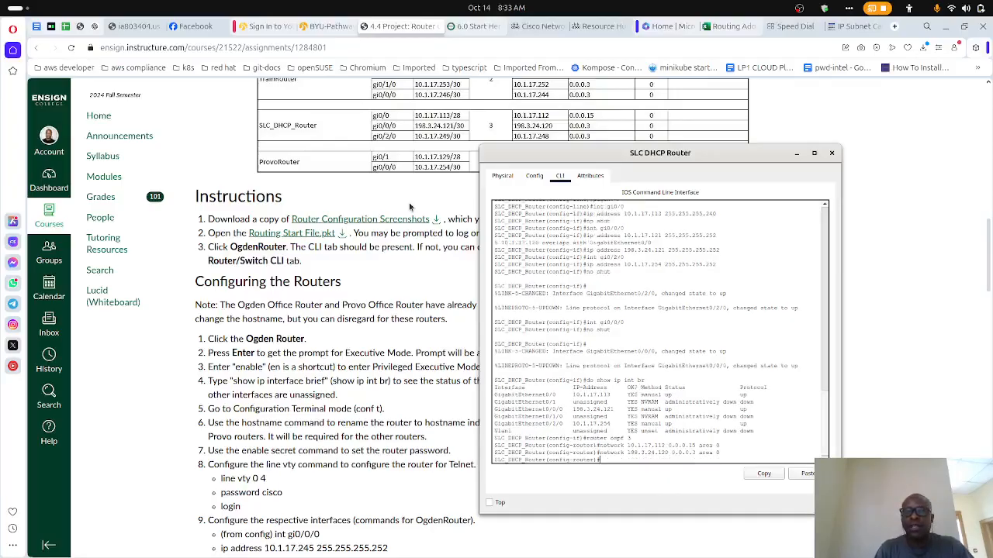
pyautogui.press('Up')
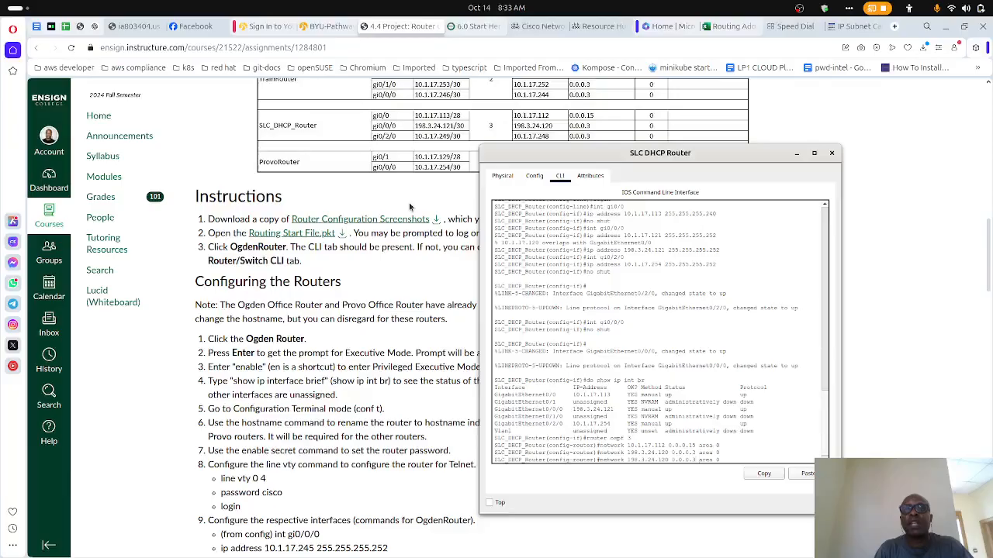
pyautogui.press('BackSpace')
pyautogui.press('BackSpace')
pyautogui.press('BackSpace')
pyautogui.press('BackSpace')
pyautogui.press('BackSpace')
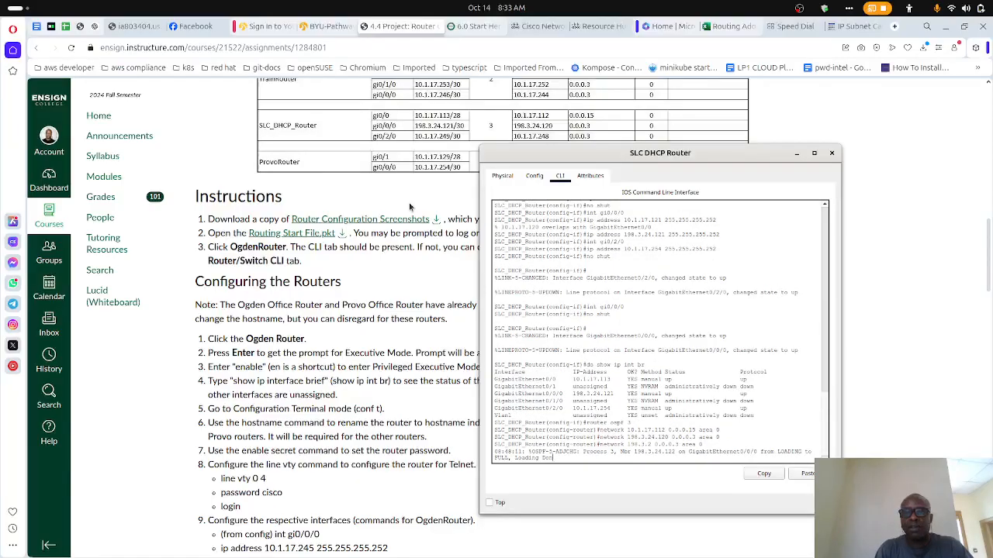
pyautogui.press('Return')
# - Try to add the third OSPF network by changing the recalled command to network 10/1/17/248 0.0.0.3 area 0
pyautogui.press('Up')
pyautogui.press('Up')
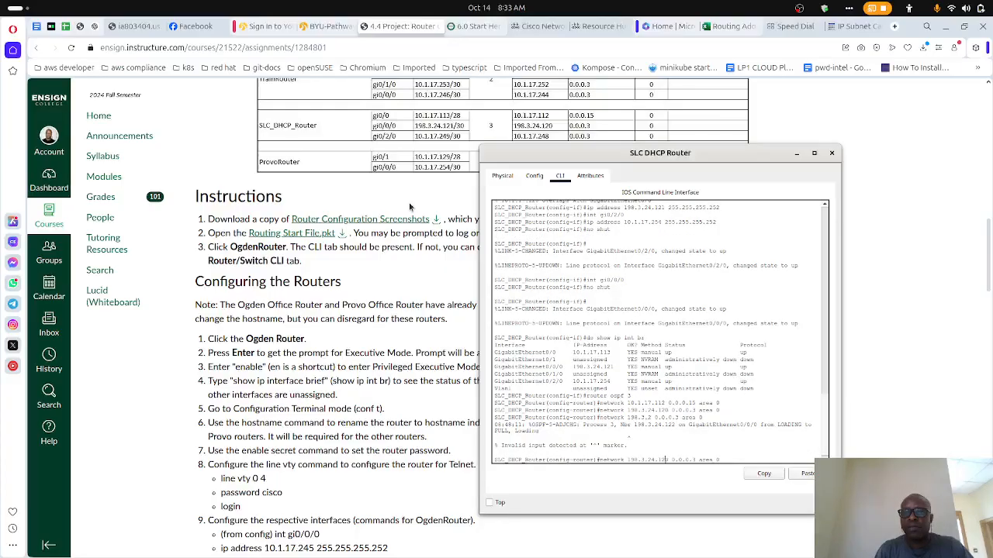
pyautogui.press('BackSpace')
pyautogui.press('BackSpace')
pyautogui.press('BackSpace')
pyautogui.press('BackSpace')
pyautogui.press('BackSpace')
pyautogui.press('BackSpace')
pyautogui.press('BackSpace')
pyautogui.press('BackSpace')
pyautogui.press('BackSpace')
pyautogui.press('BackSpace')
pyautogui.press('BackSpace')
pyautogui.press('BackSpace')
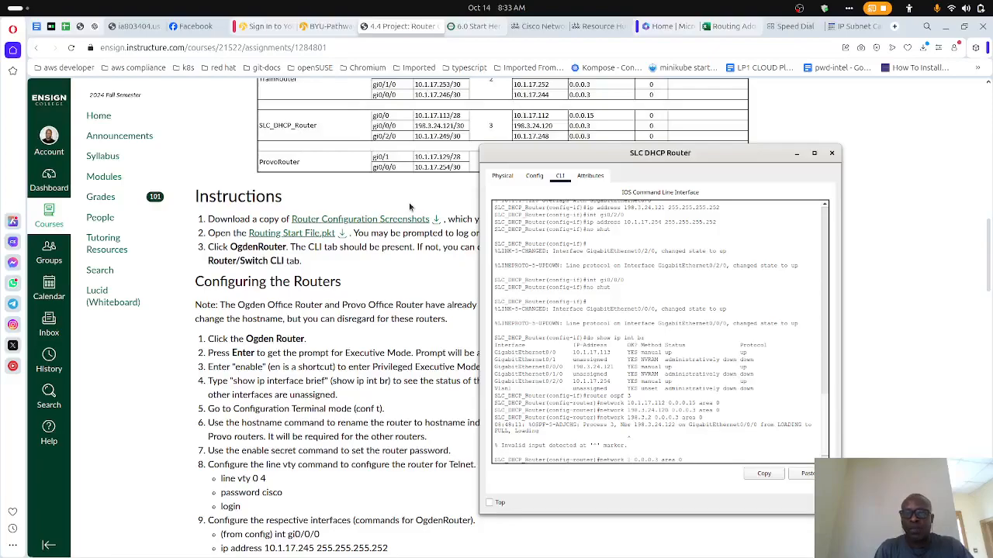
pyautogui.write('10.')
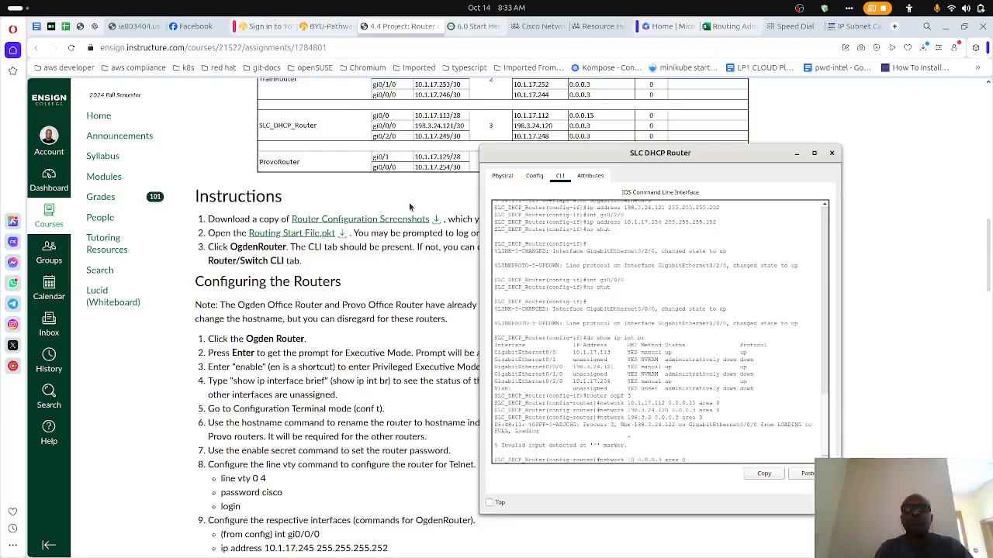
pyautogui.write('1.17.')
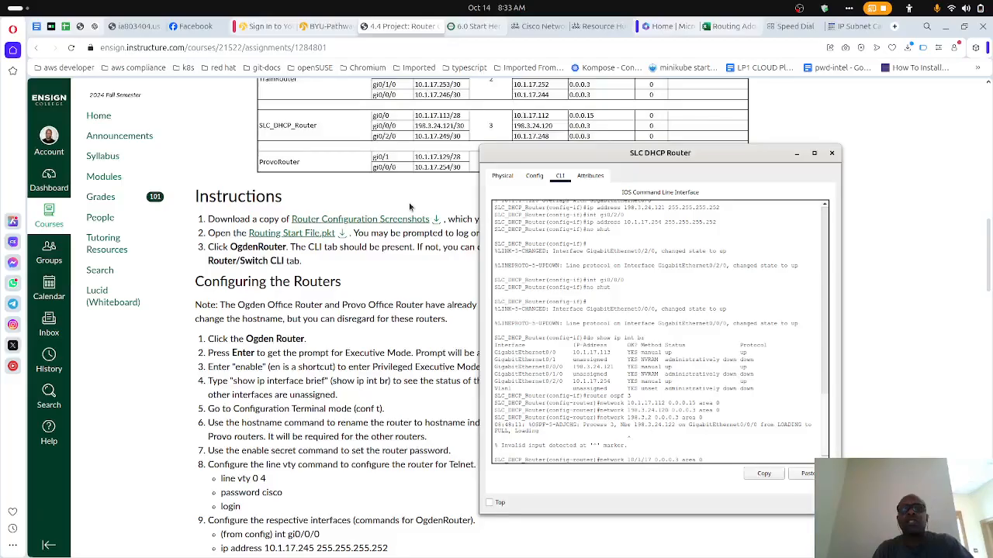
pyautogui.write('240')
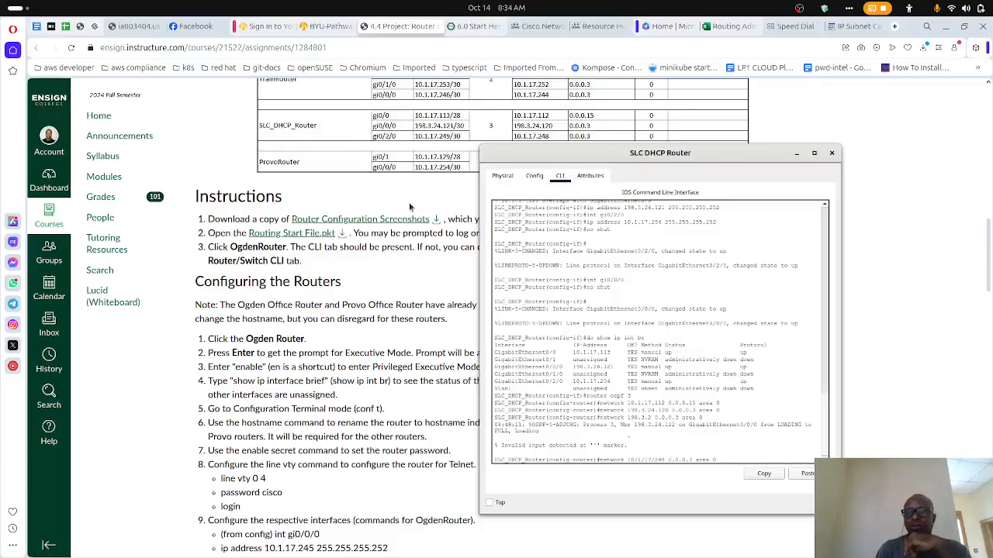
pyautogui.press('Return')
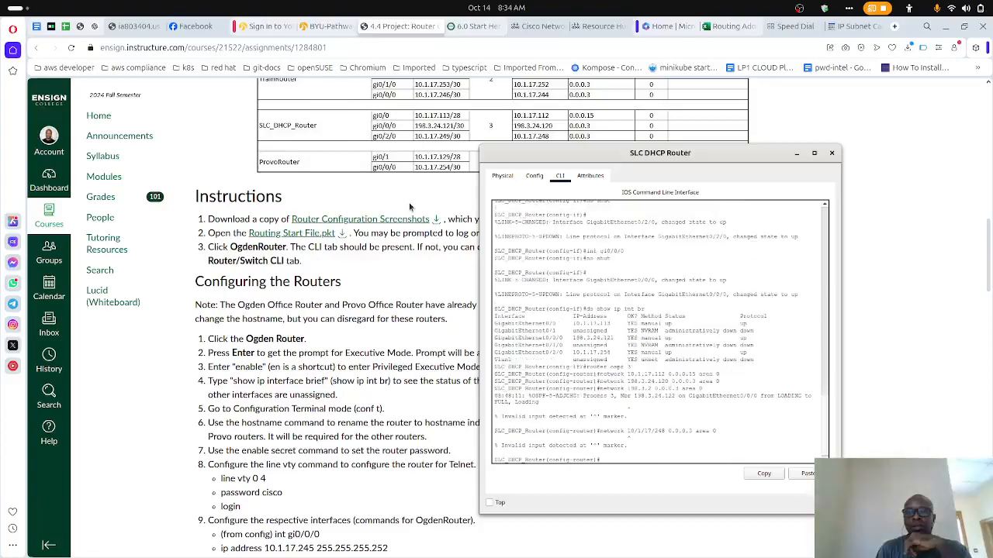
# - Correct the recalled command's separators to add network 10.1.17.248 with wildcard mask 0.0.0.3 in area 0 to OSPF
pyautogui.press('Up')
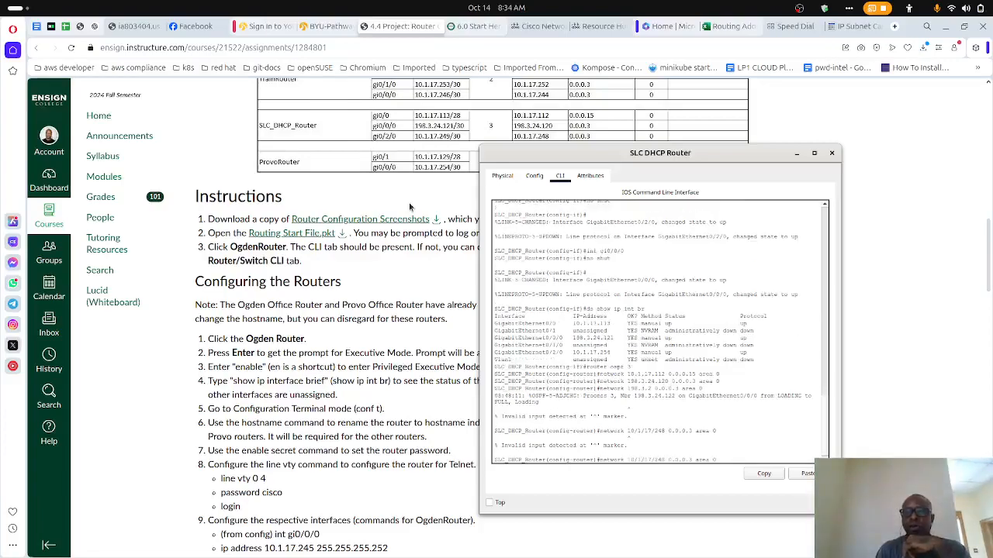
pyautogui.press('Left')
pyautogui.press('Left')
pyautogui.press('Left')
pyautogui.press('Left')
pyautogui.press('Left')
pyautogui.press('Left')
pyautogui.press('Left')
pyautogui.press('Left')
pyautogui.press('Left')
pyautogui.press('Left')
pyautogui.press('Left')
pyautogui.press('Left')
pyautogui.press('Left')
pyautogui.press('Left')
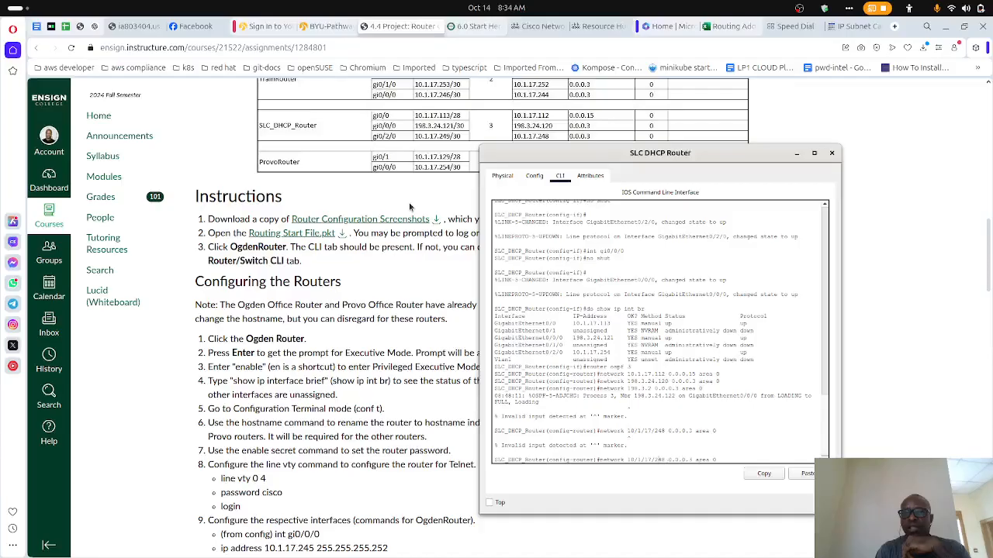
pyautogui.press('Left')
pyautogui.press('Left')
pyautogui.press('Left')
pyautogui.press('Left')
pyautogui.press('BackSpace')
pyautogui.write('.')
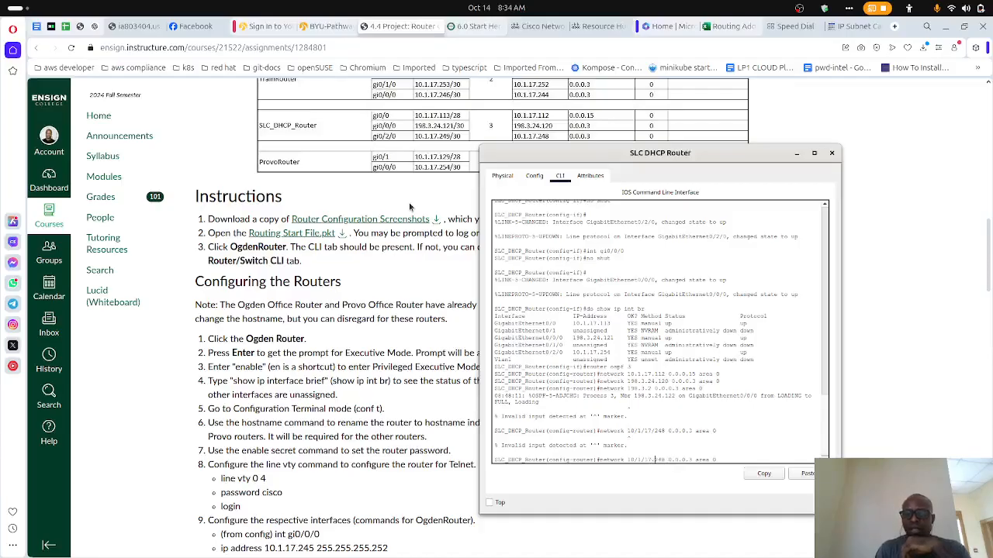
pyautogui.press('BackSpace')
pyautogui.write('.')
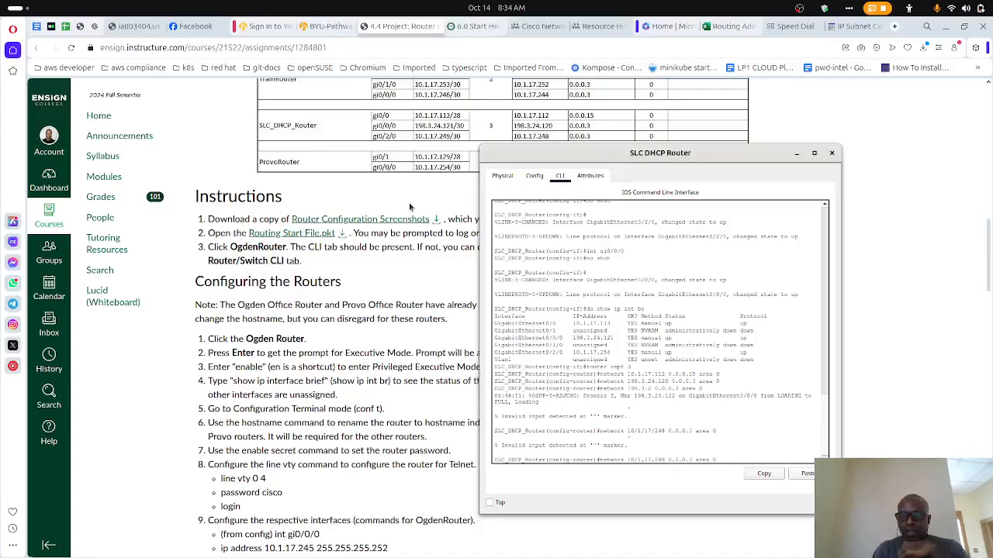
pyautogui.press('Left')
pyautogui.press('Left')
pyautogui.press('BackSpace')
pyautogui.write('.')
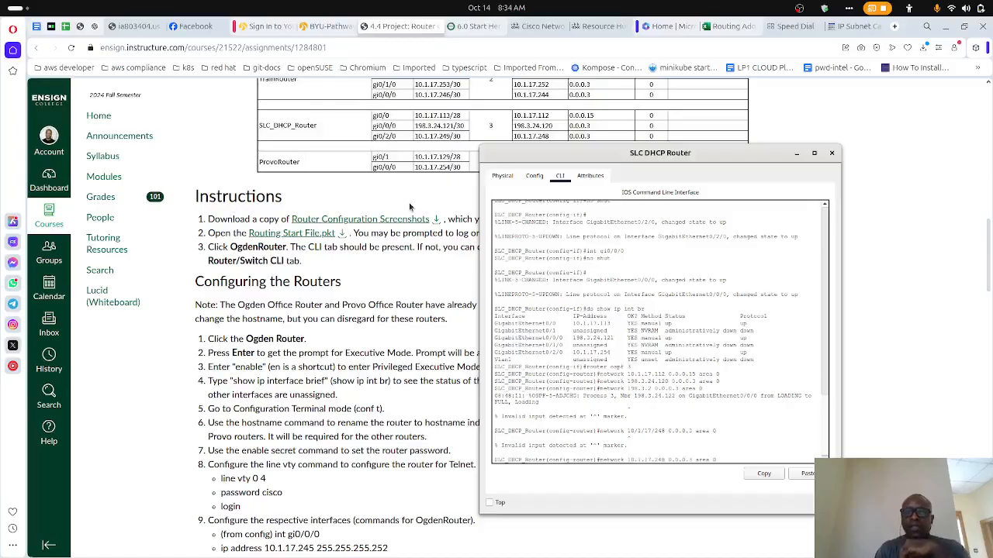
pyautogui.press('Return')
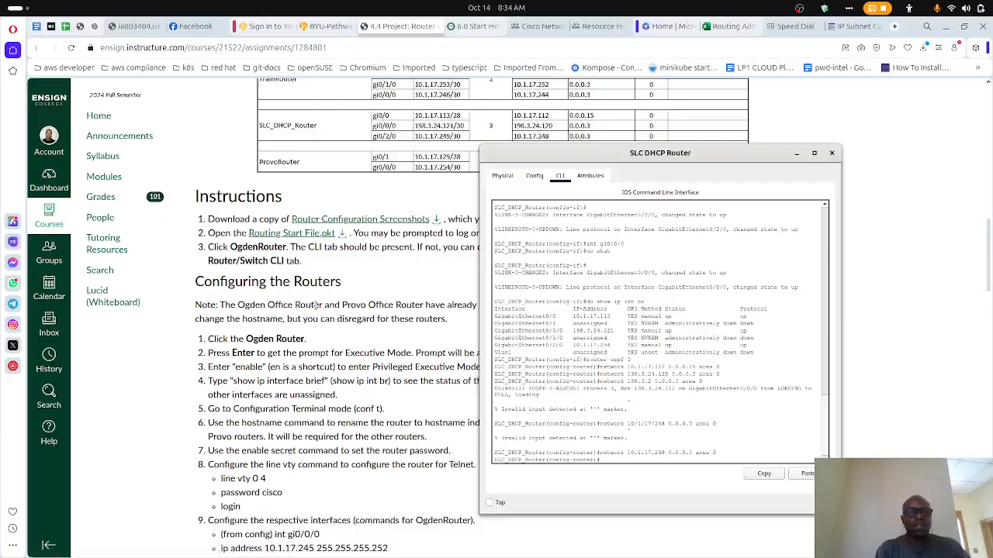
# - Save SLC_DHCP_Router's running configuration with do copy run start, accepting the default startup-config destination filename
pyautogui.write('exi')
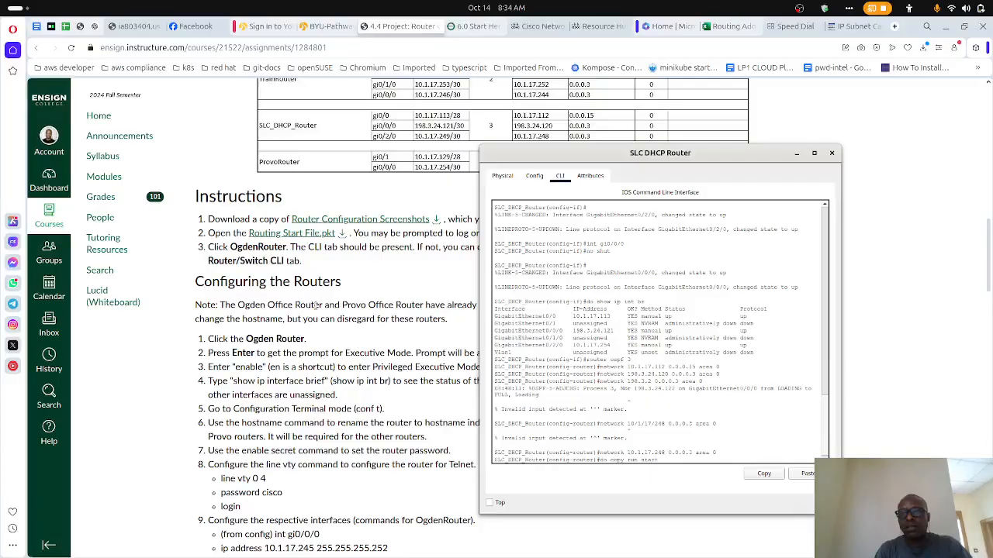
pyautogui.press('Return')
pyautogui.press('Return')
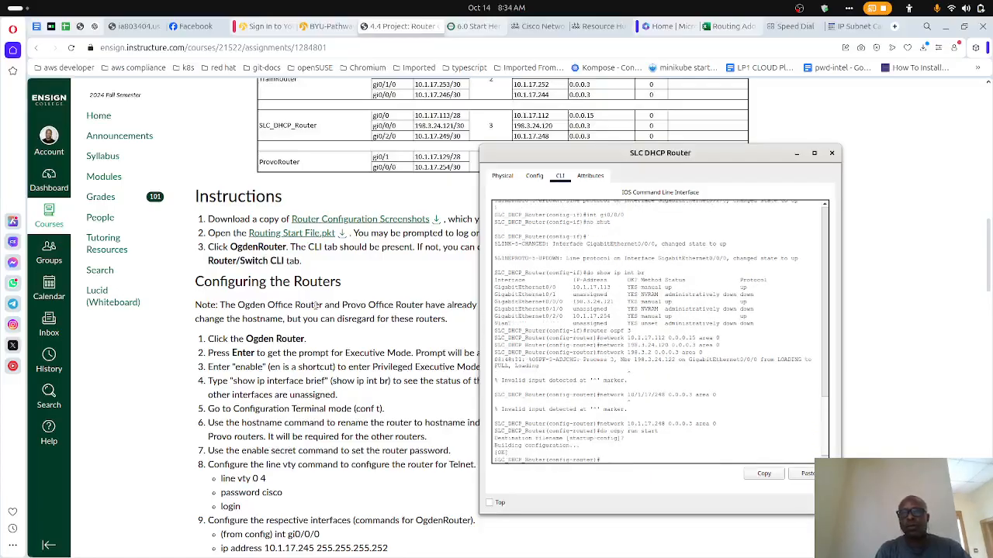
# - Check the link states in the Packet Tracer topology, and close the SLC DHCP Router window
pyautogui.scroll(-4, 225, 353)
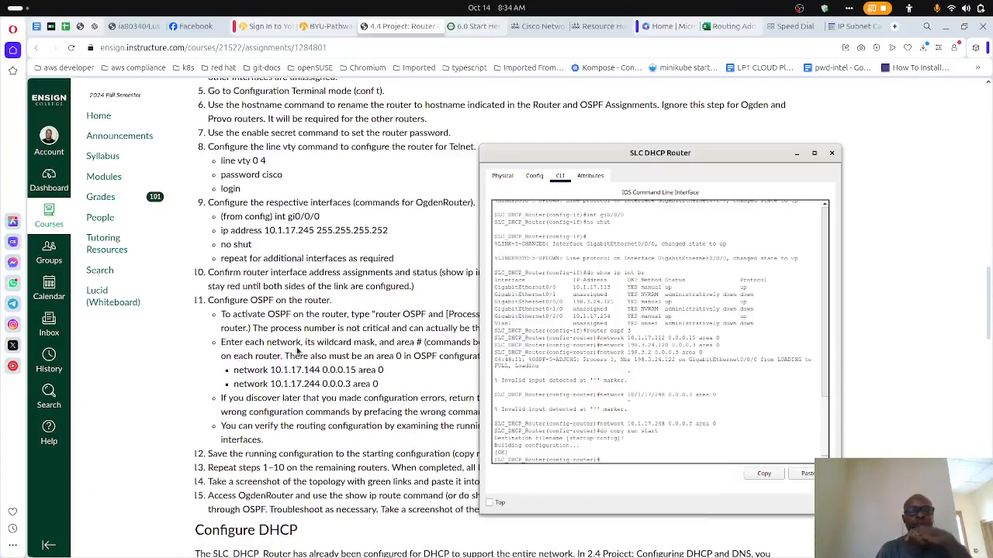
pyautogui.scroll(3, 297, 352)
pyautogui.scroll(2, 297, 351)
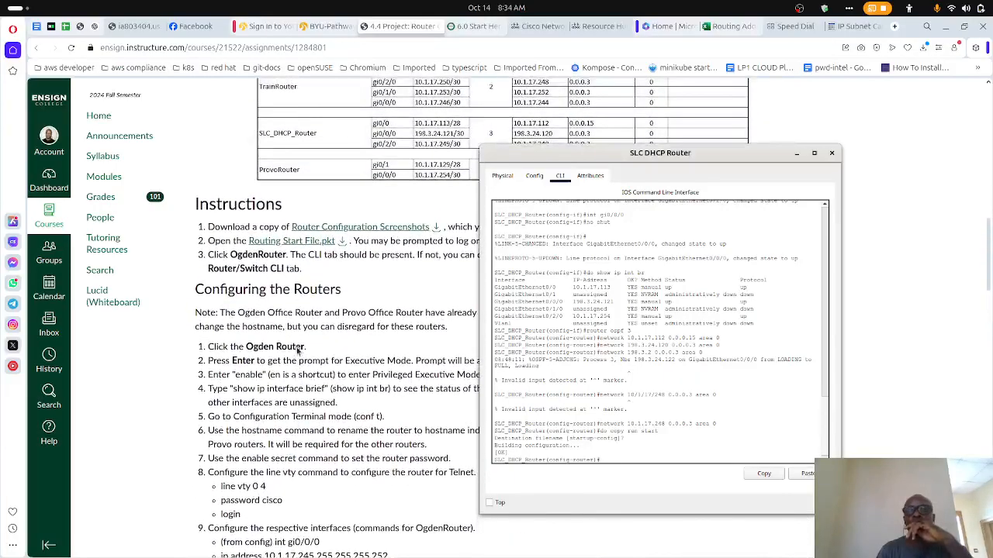
pyautogui.moveTo(590, 554)
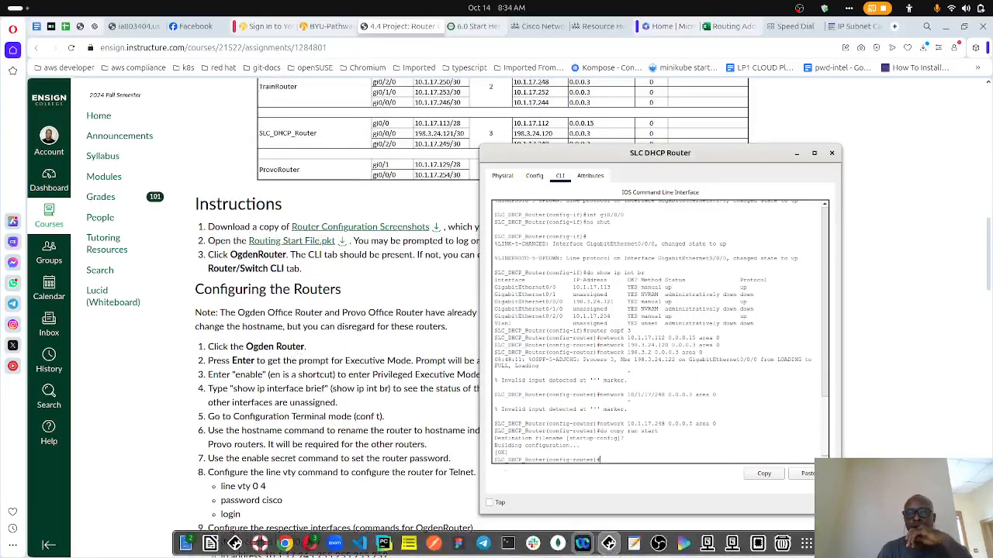
pyautogui.click(610, 546)
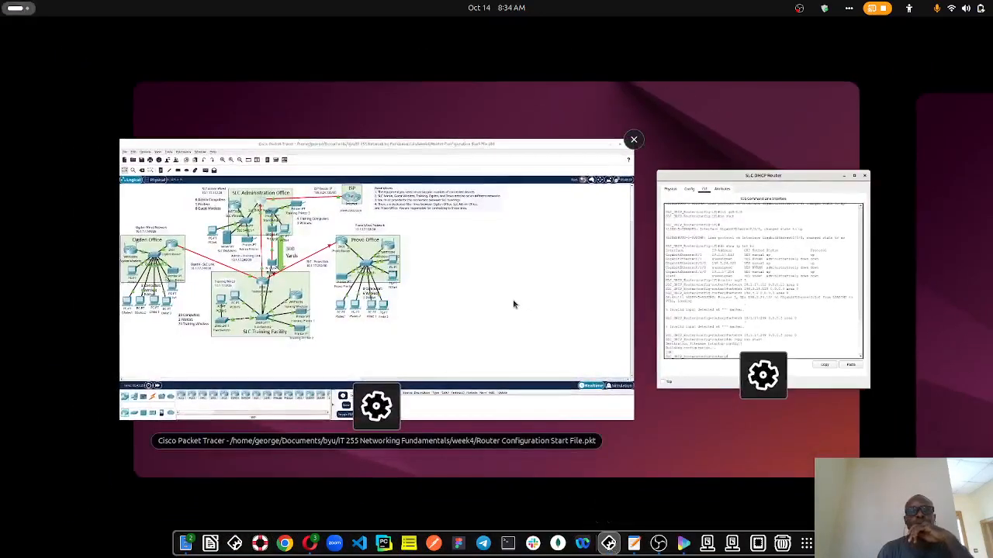
pyautogui.click(513, 304)
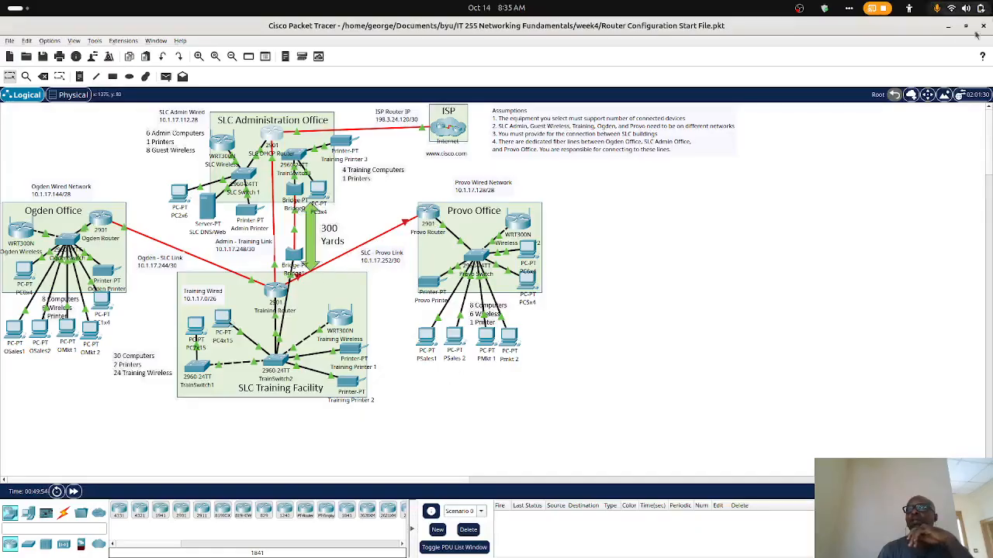
pyautogui.click(948, 27)
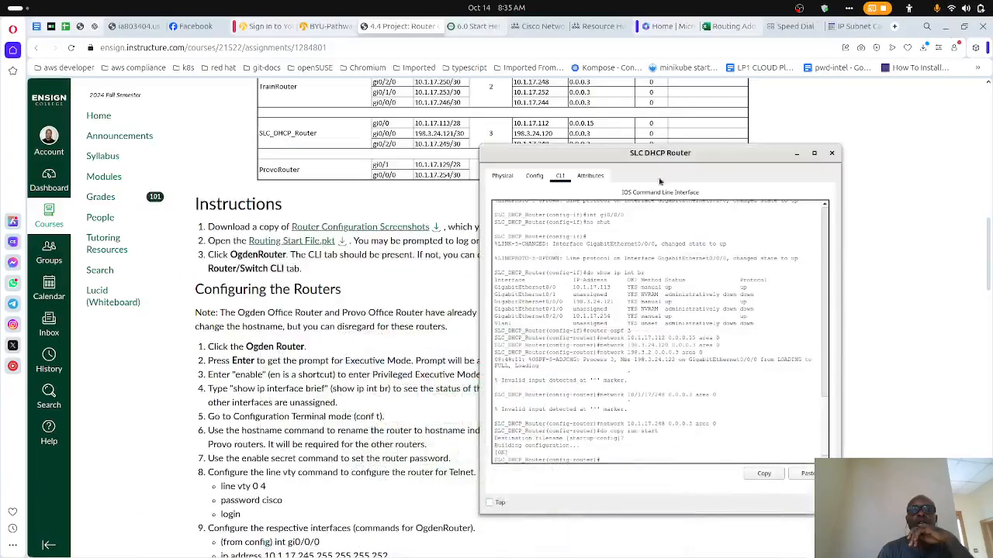
pyautogui.click(831, 153)
# - Read the assignment's remaining router steps on the topology and OSPF route checks, and the Configure DHCP section
pyautogui.scroll(-4, 416, 327)
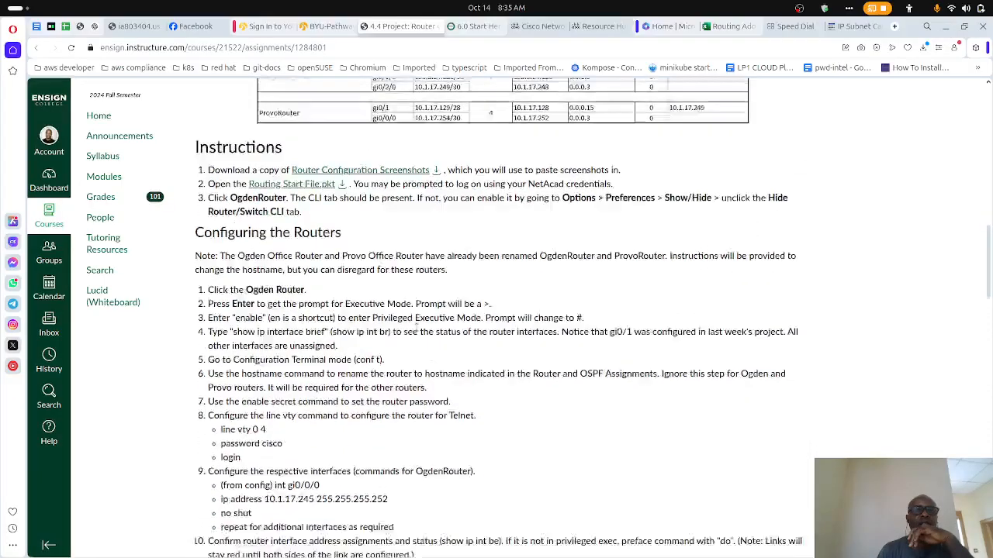
pyautogui.scroll(-10, 415, 328)
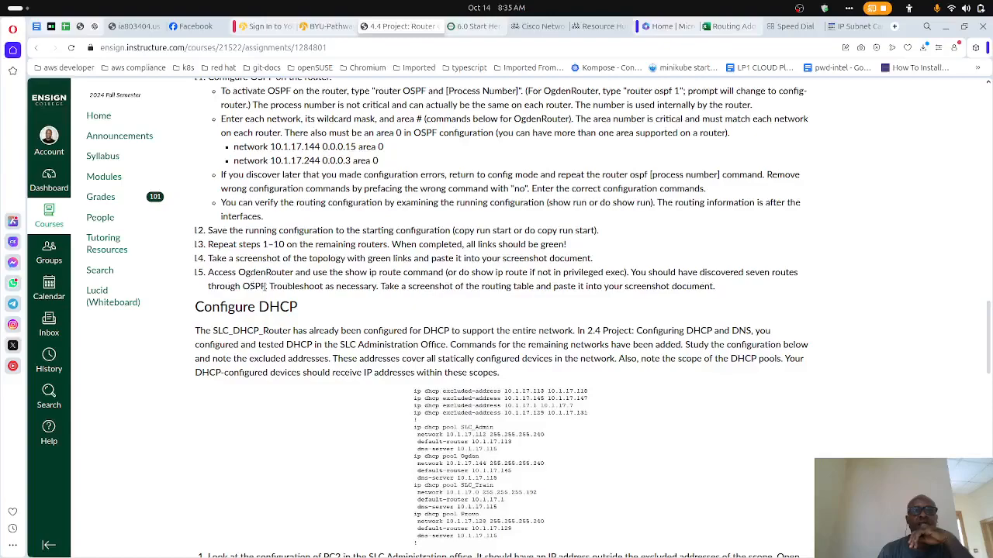
pyautogui.moveTo(266, 286); pyautogui.dragTo(208, 282)
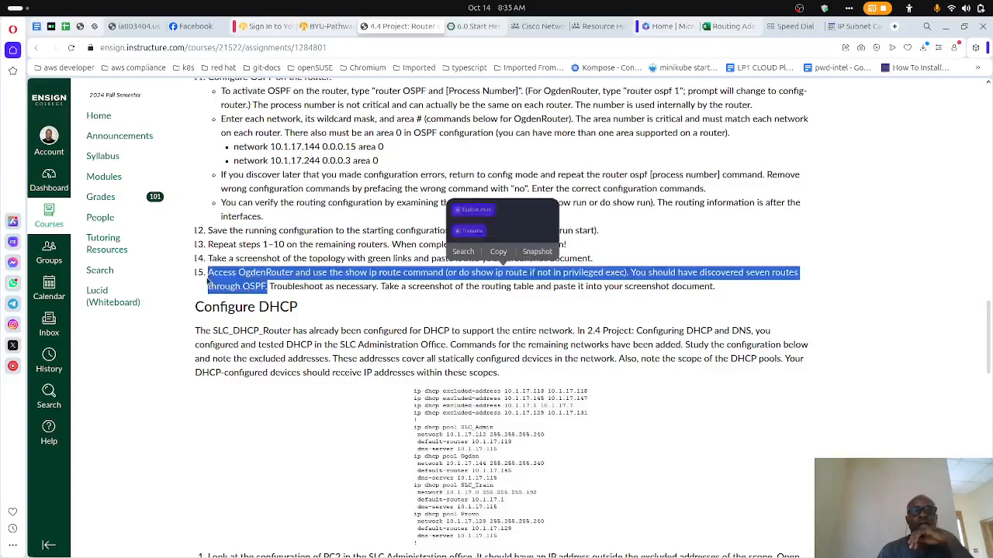
pyautogui.click(255, 271)
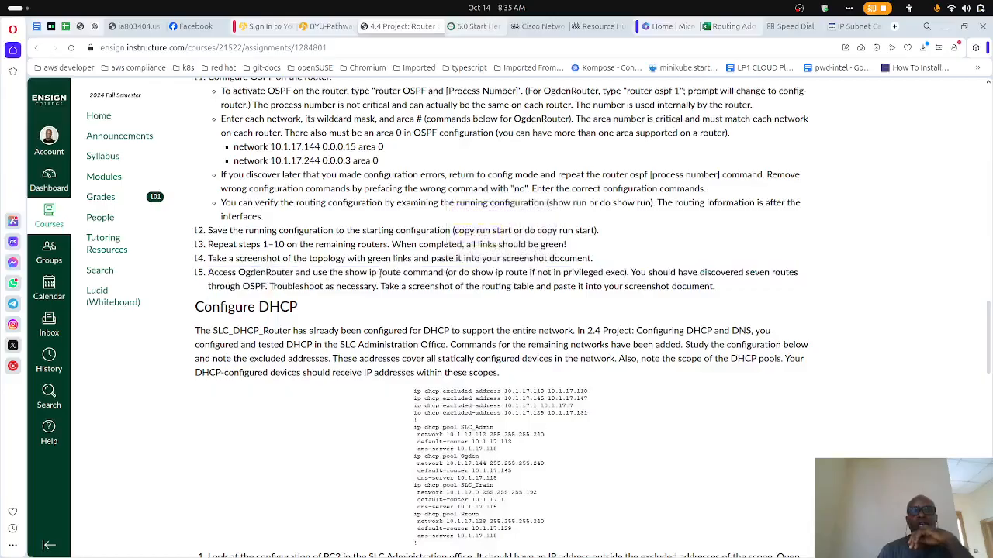
pyautogui.scroll(2, 380, 273)
pyautogui.scroll(-7, 380, 273)
pyautogui.scroll(1, 380, 273)
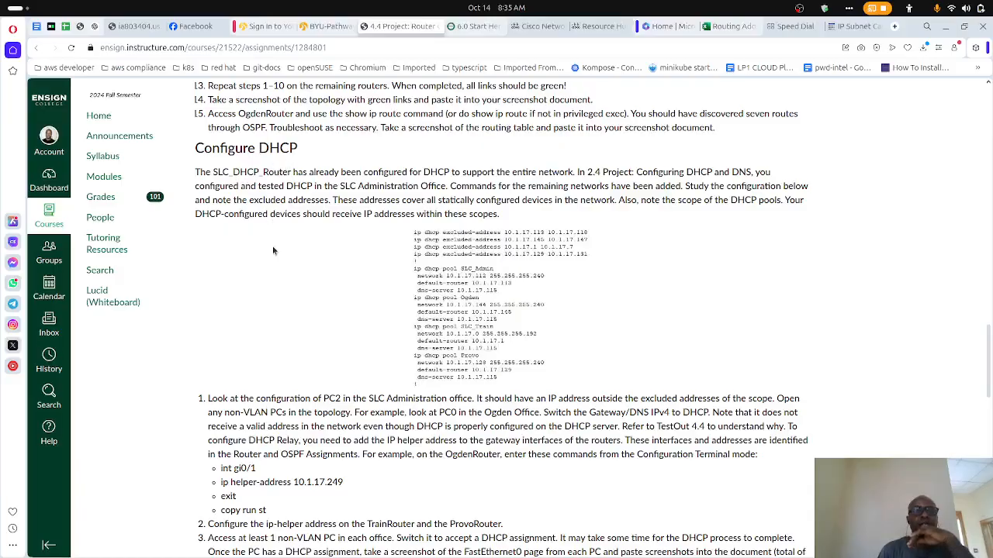
pyautogui.scroll(-10, 273, 250)
pyautogui.scroll(8, 272, 250)
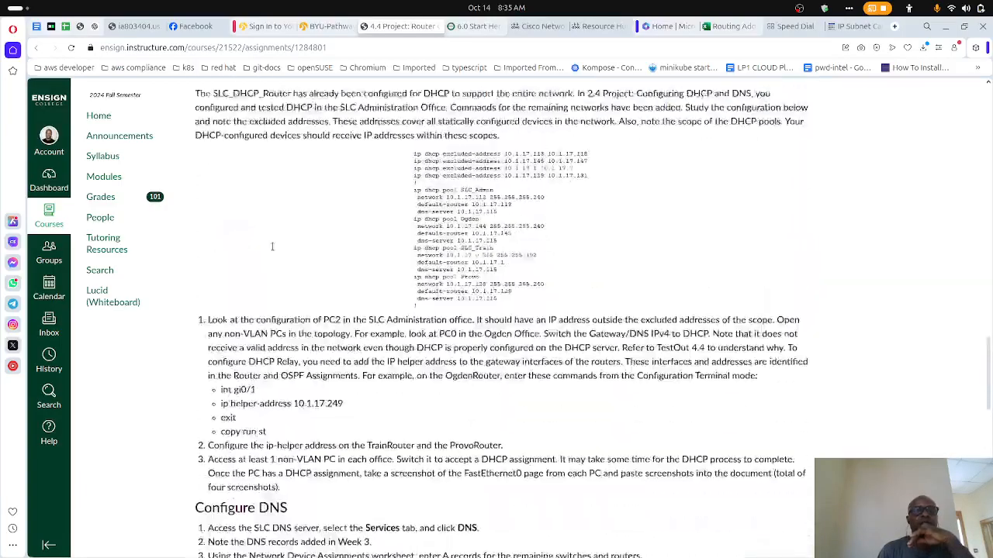
pyautogui.scroll(1, 272, 246)
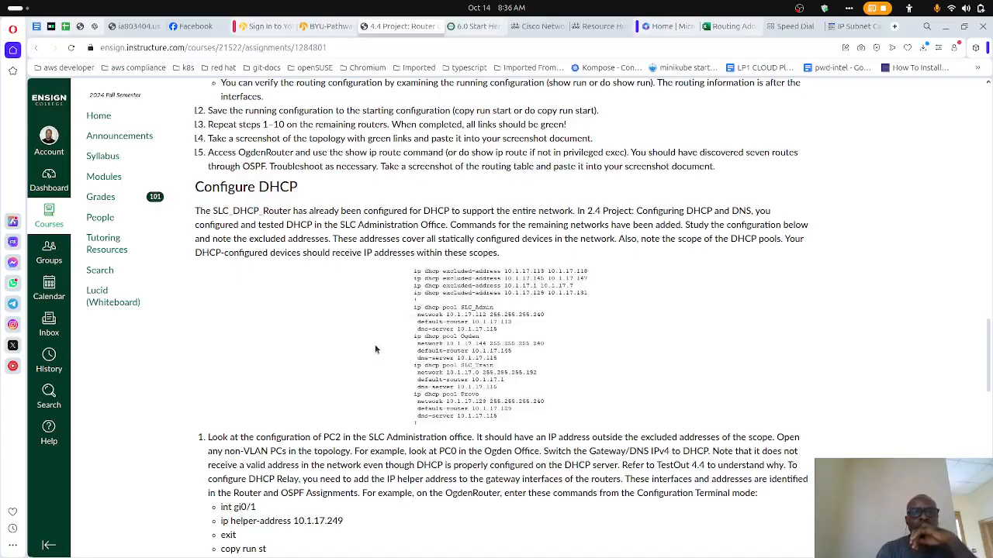
pyautogui.scroll(-2, 377, 330)
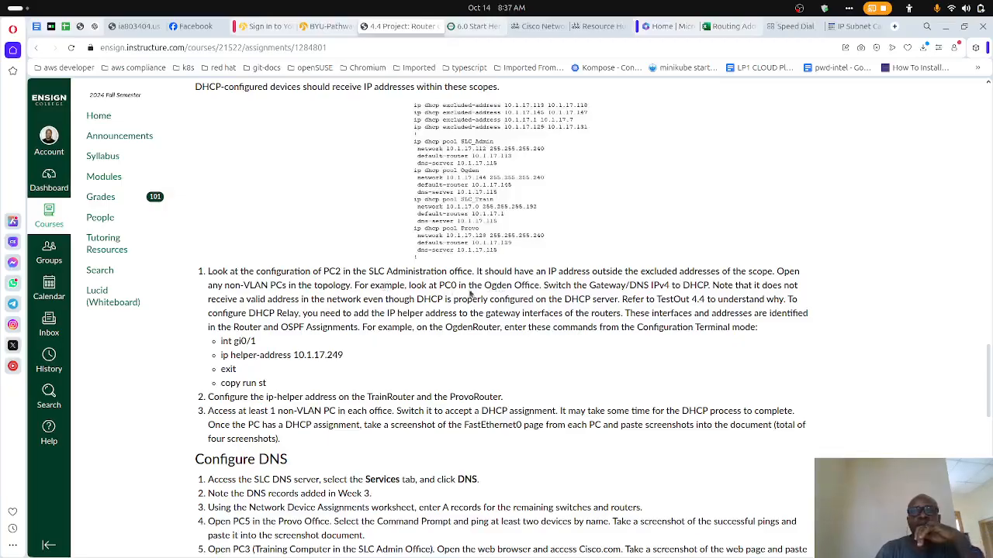
# - Switch to Packet Tracer and inspect the FastEthernet0 IP configuration of PC2x6 in the SLC Administration Office
pyautogui.moveTo(621, 549)
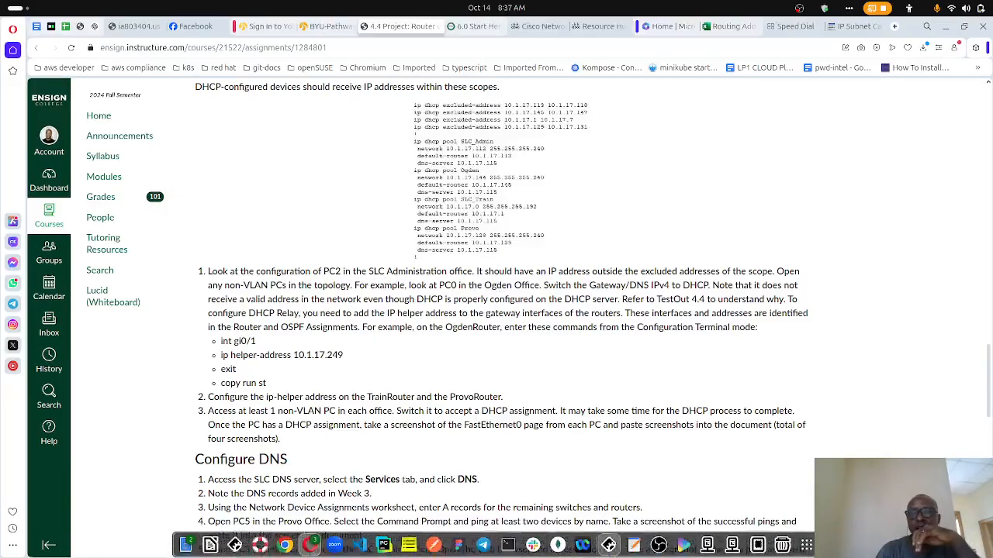
pyautogui.click(610, 544)
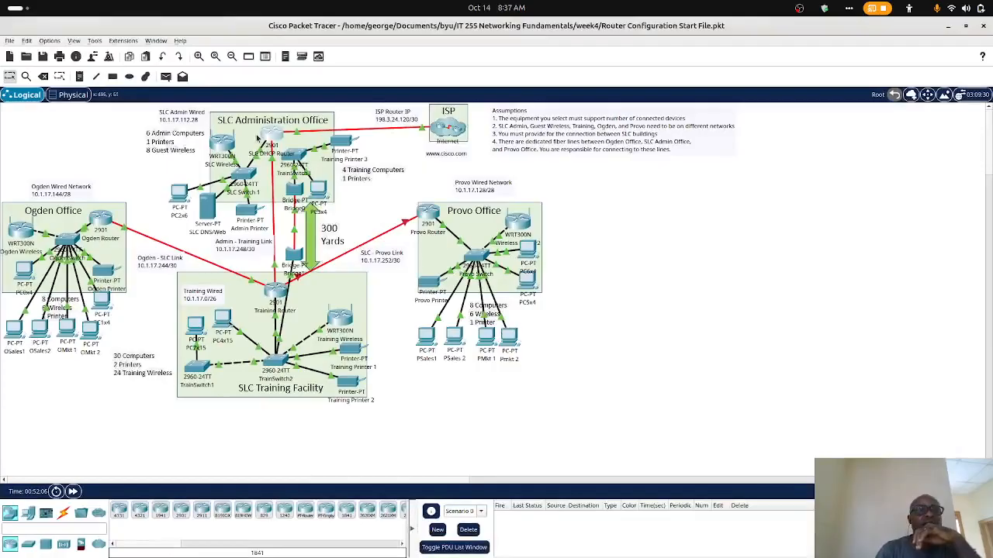
pyautogui.click(179, 194)
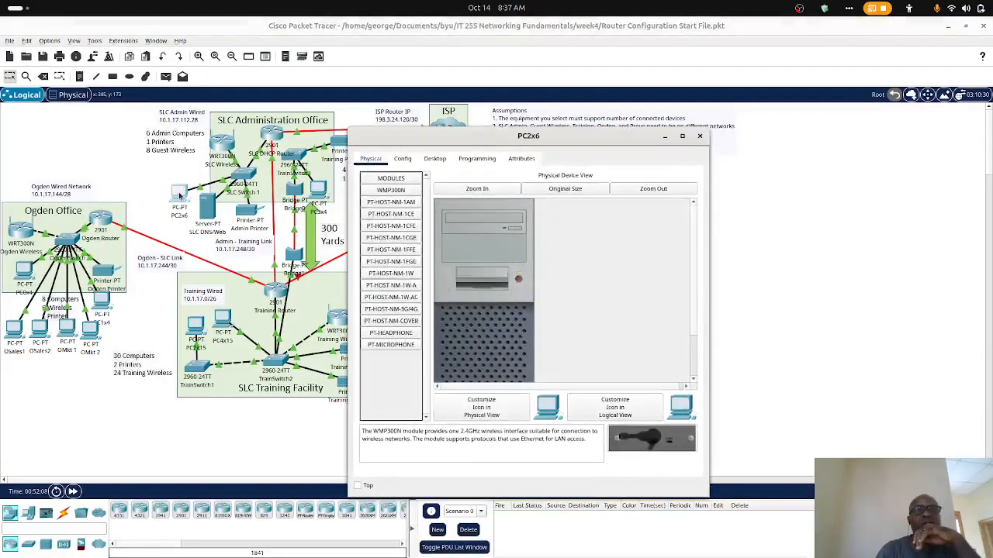
pyautogui.click(402, 159)
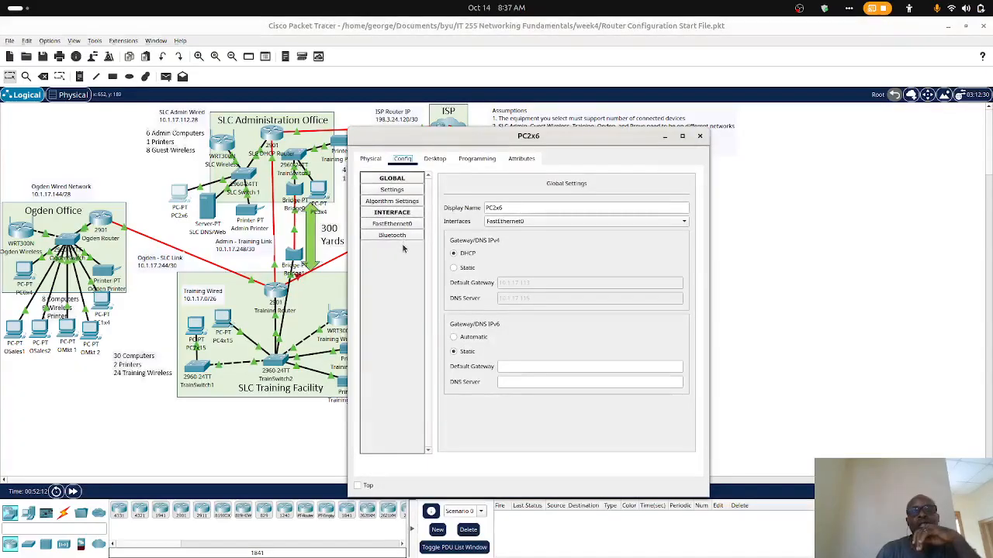
pyautogui.click(400, 225)
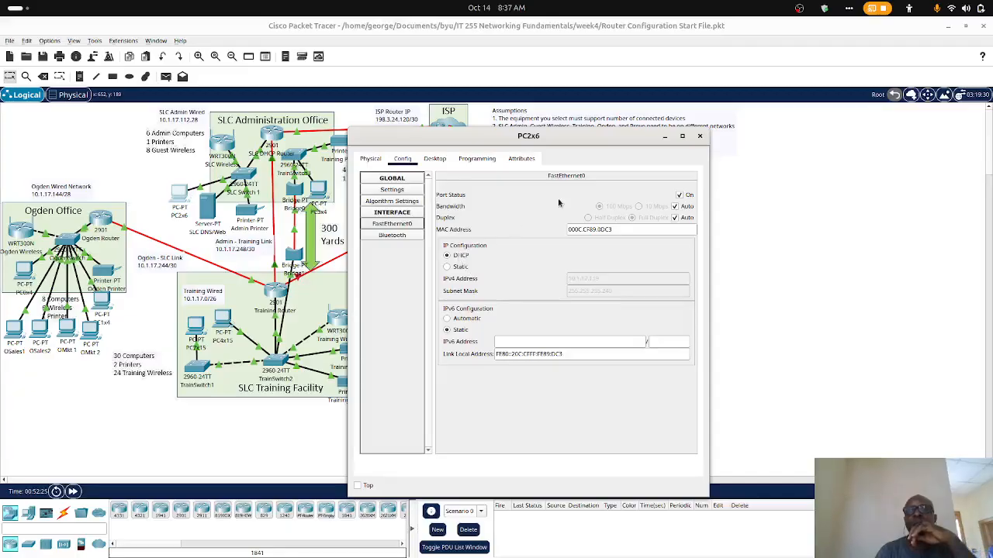
pyautogui.click(700, 137)
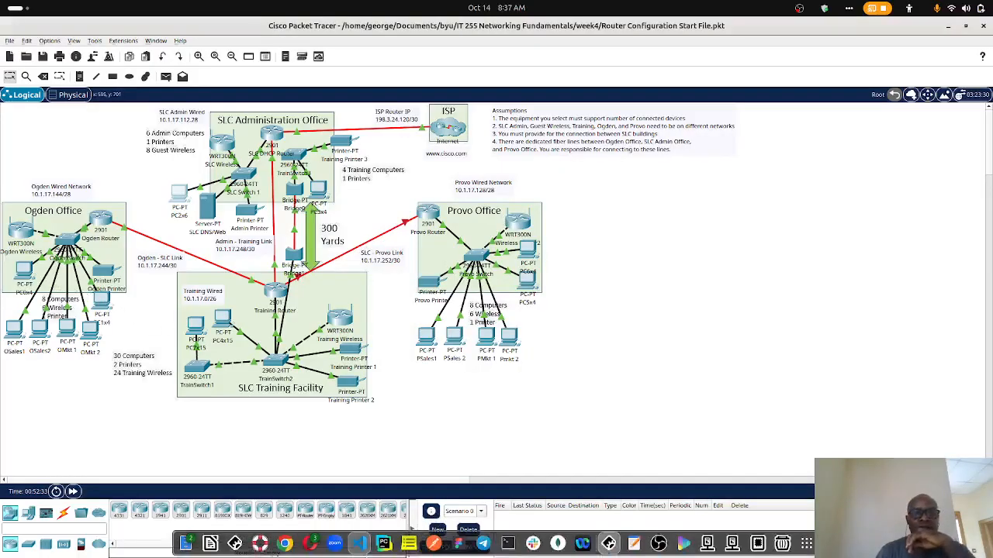
# - Inspect the gateway and DNS settings of PC0x4 in the Ogden Office, and reread the assignment's DHCP relay instructions in the browser
pyautogui.click(28, 271)
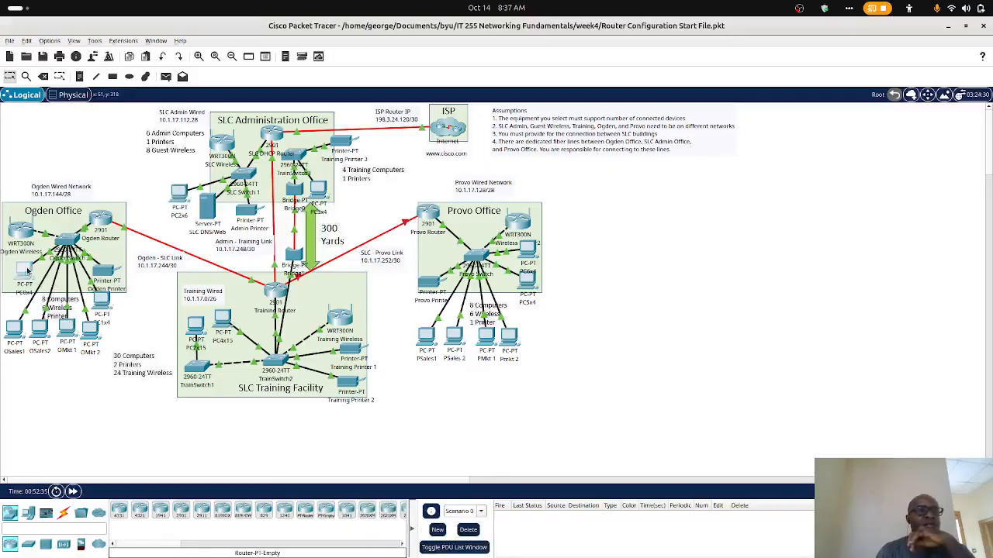
pyautogui.click(403, 159)
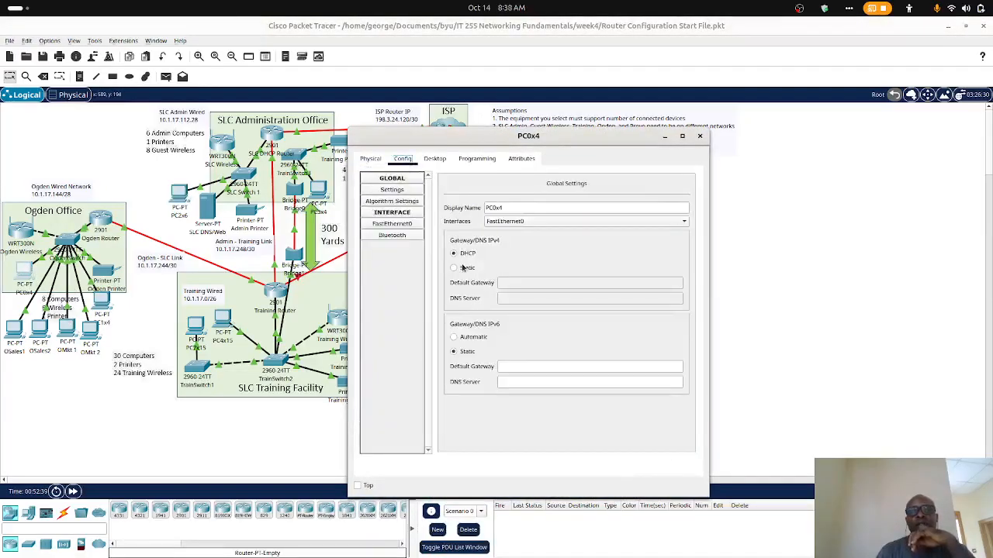
pyautogui.moveTo(458, 544)
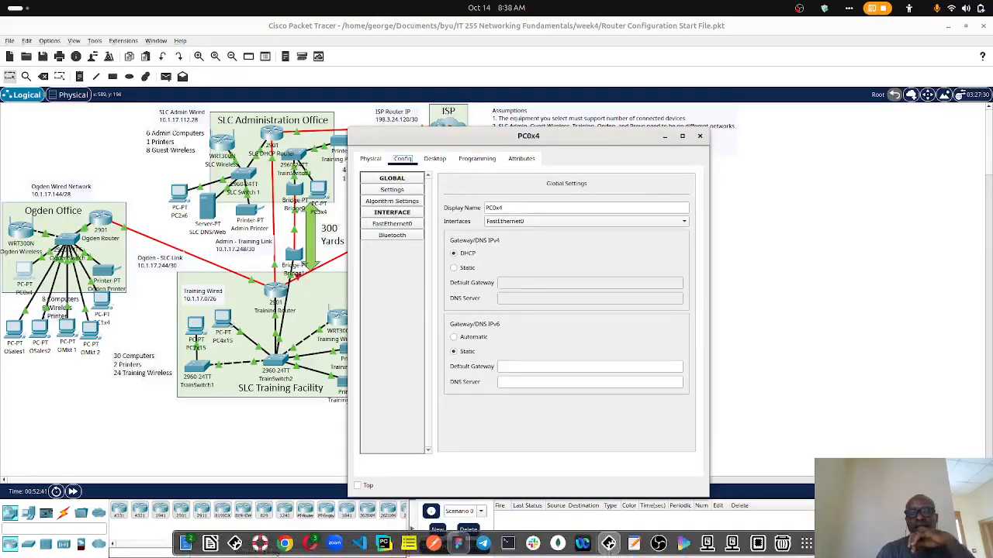
pyautogui.click(310, 543)
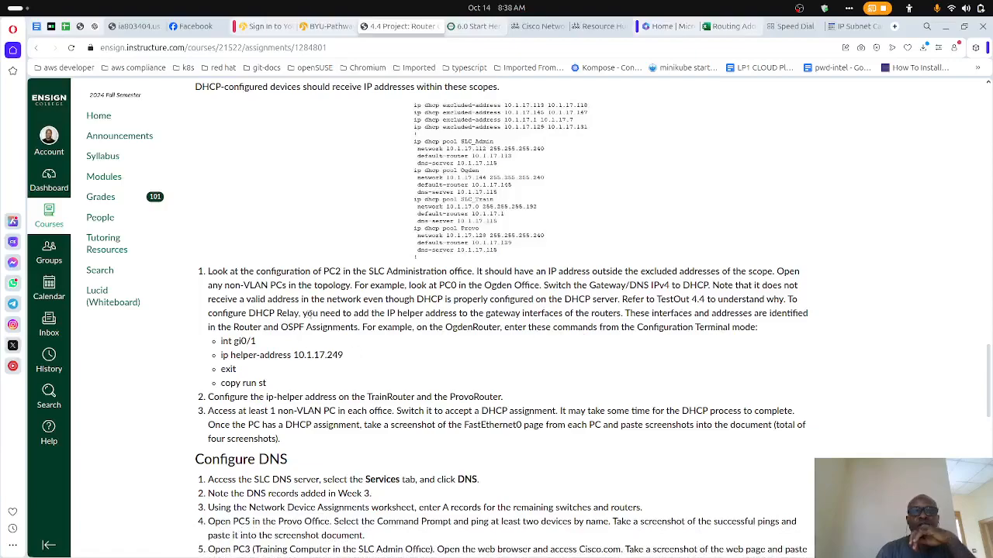
pyautogui.scroll(3, 354, 342)
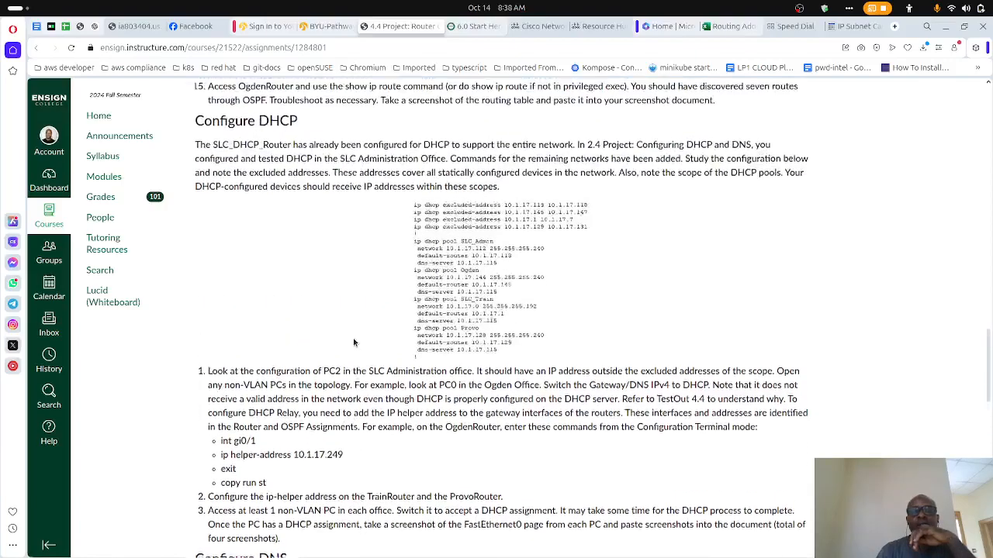
pyautogui.scroll(-3, 354, 342)
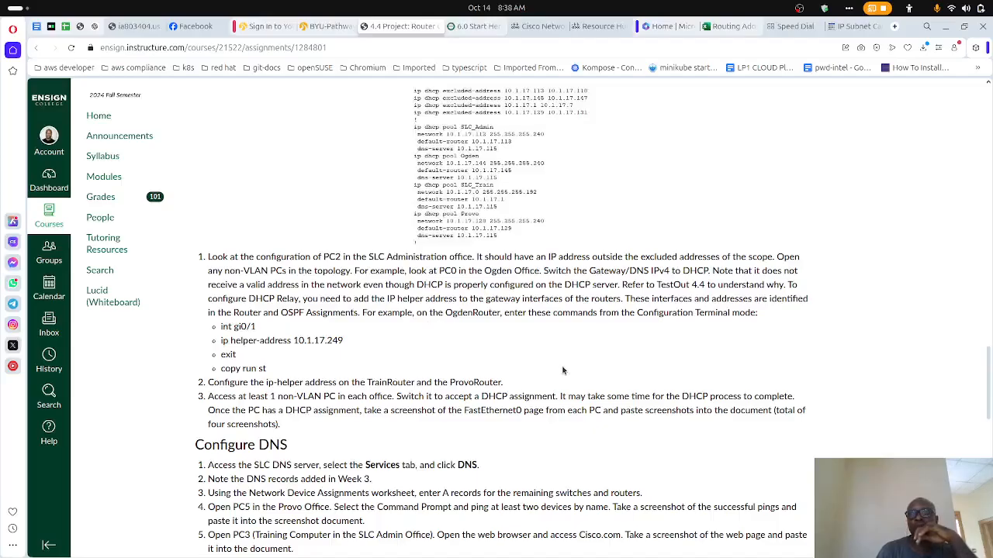
pyautogui.moveTo(541, 555)
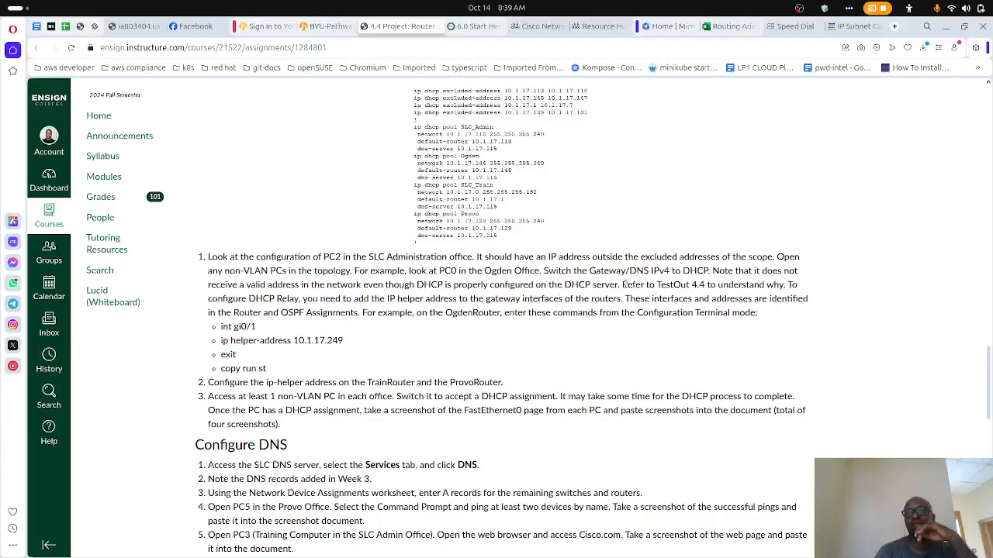
# - Reread the DHCP relay instructions and look up the gateway interfaces in the assignment's Router and OSPF Assignments table
pyautogui.moveTo(621, 287); pyautogui.dragTo(710, 283)
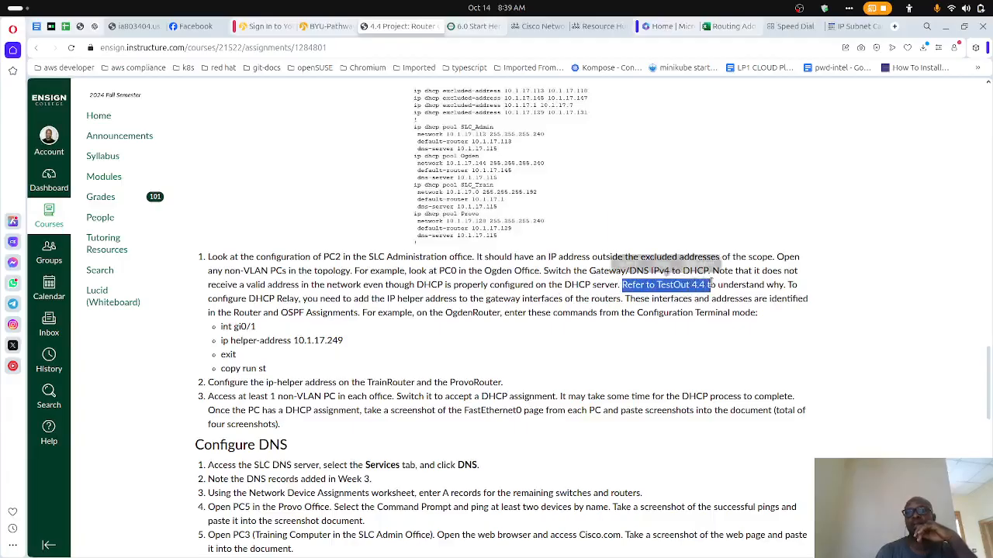
pyautogui.click(601, 314)
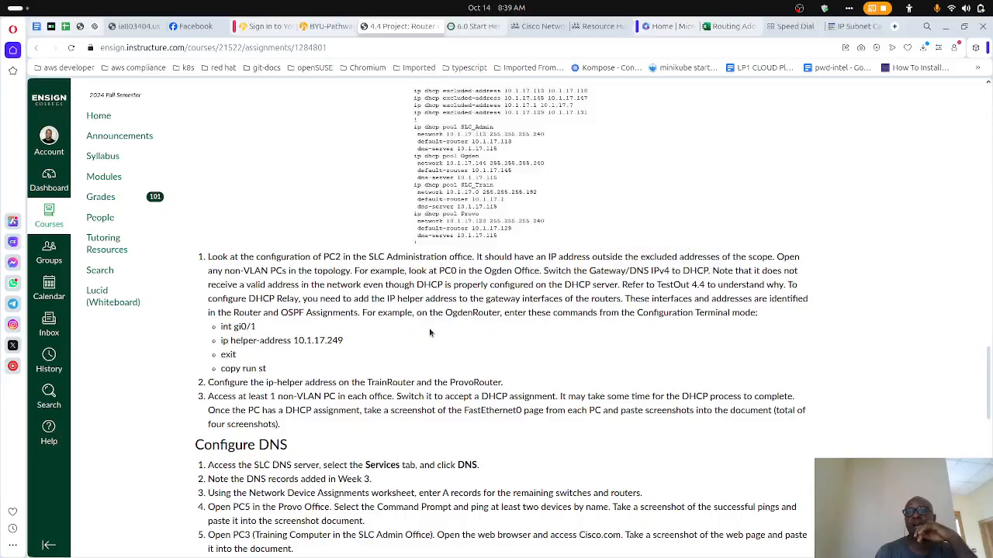
pyautogui.scroll(15, 429, 328)
pyautogui.scroll(-2, 429, 332)
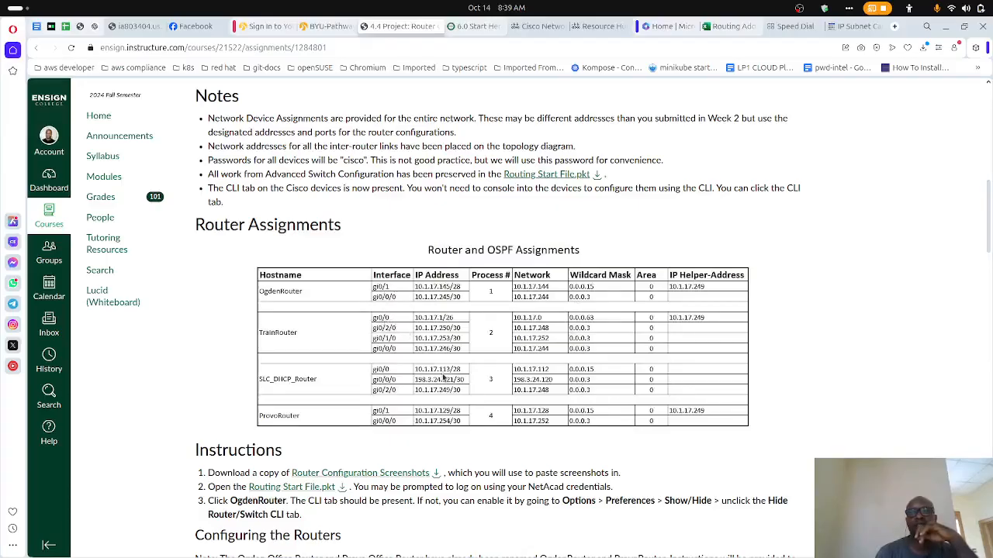
pyautogui.scroll(-10, 384, 325)
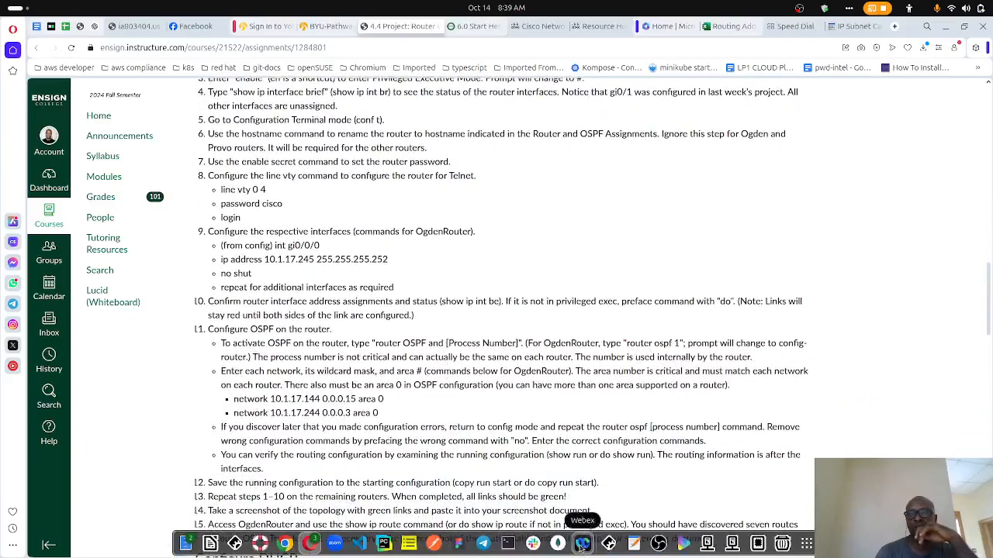
# - Check the topology in Packet Tracer, minimize the PC0x4 window, and return to the assignment's OgdenRouter relay commands
pyautogui.click(611, 543)
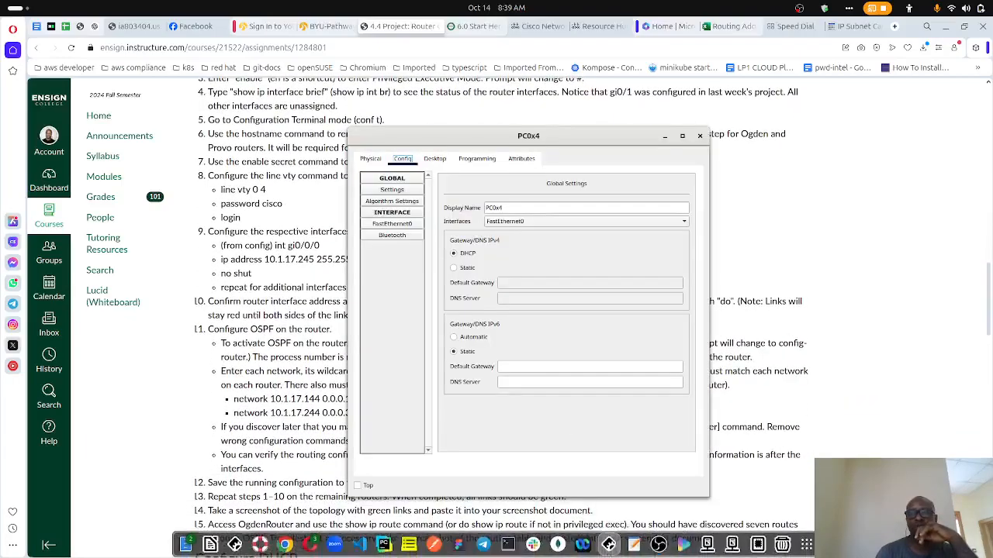
pyautogui.click(609, 543)
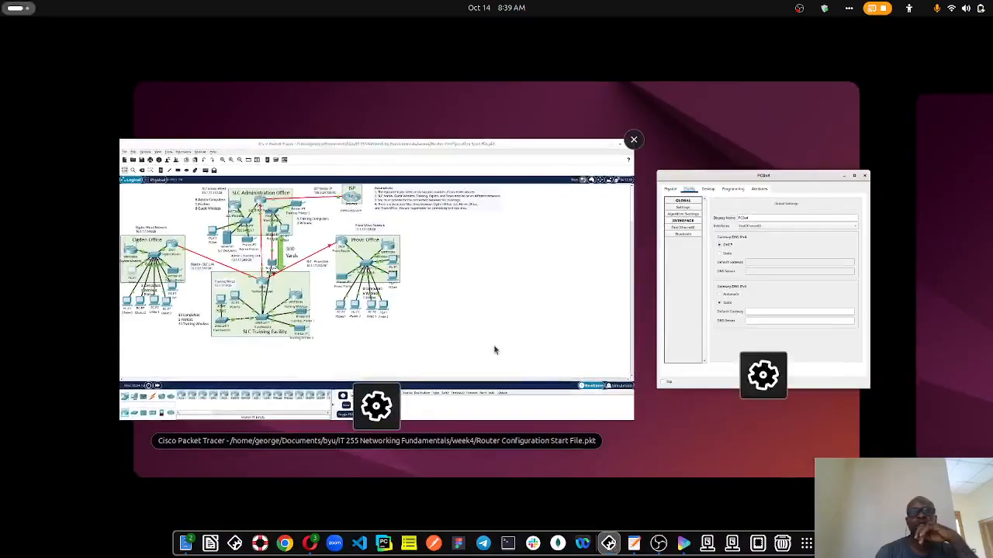
pyautogui.click(494, 349)
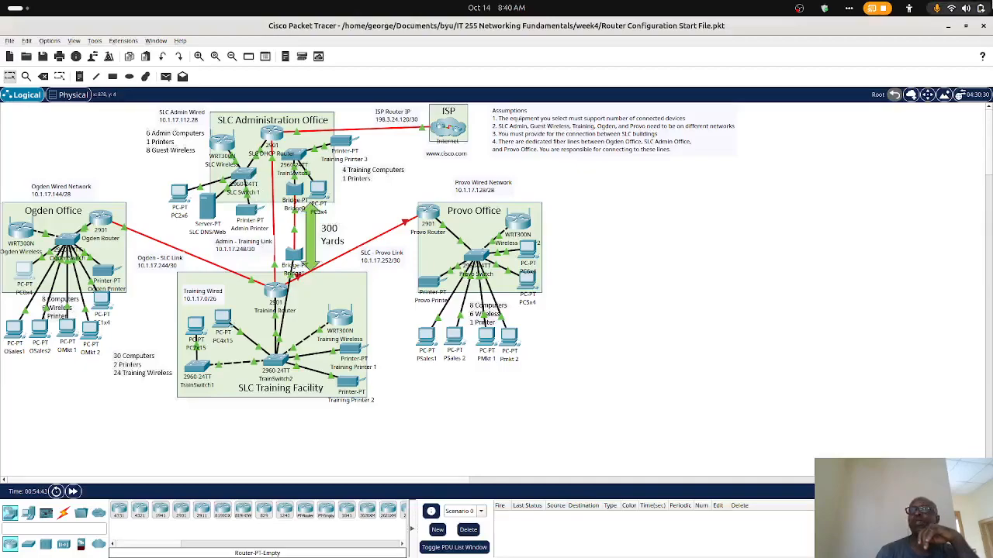
pyautogui.click(948, 27)
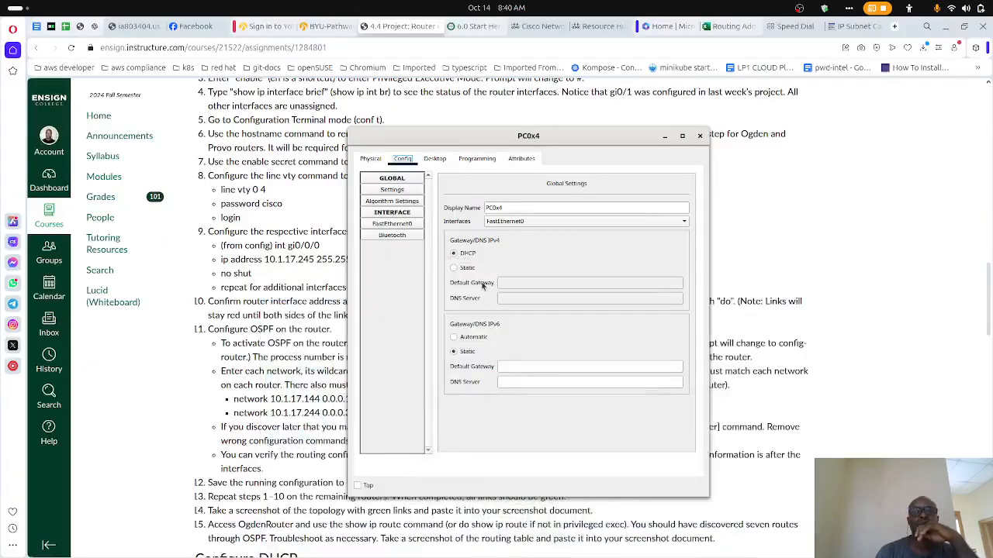
pyautogui.moveTo(410, 140); pyautogui.dragTo(463, 137)
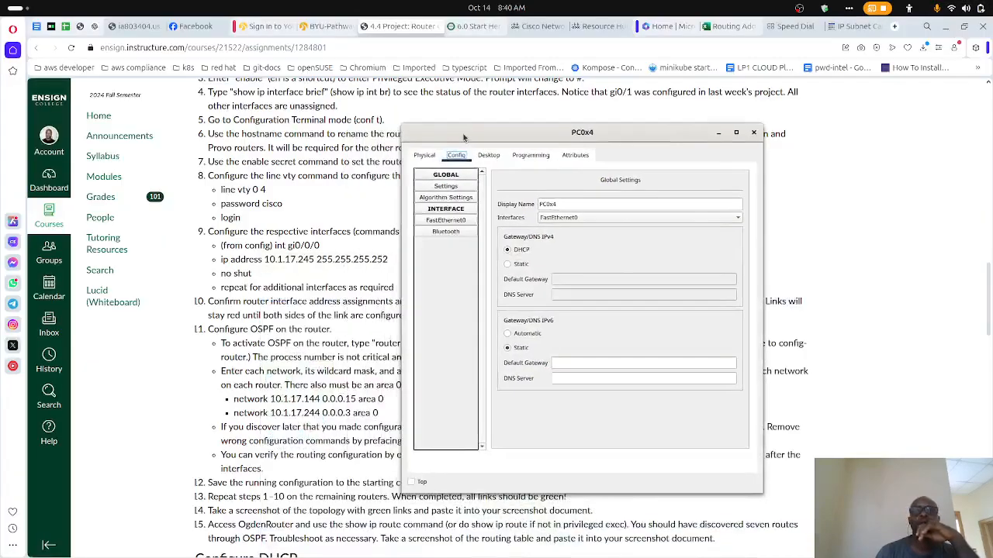
pyautogui.click(719, 133)
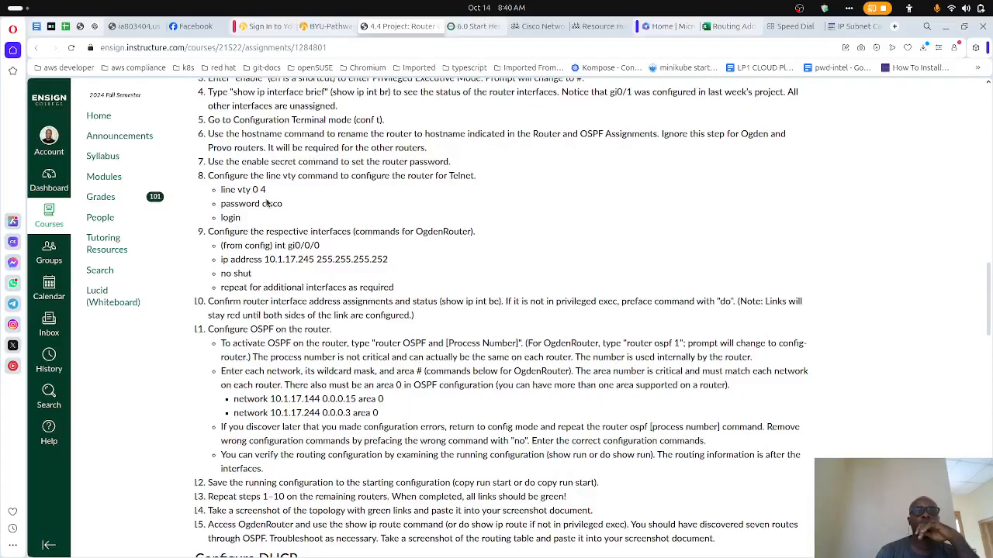
pyautogui.scroll(-8, 267, 204)
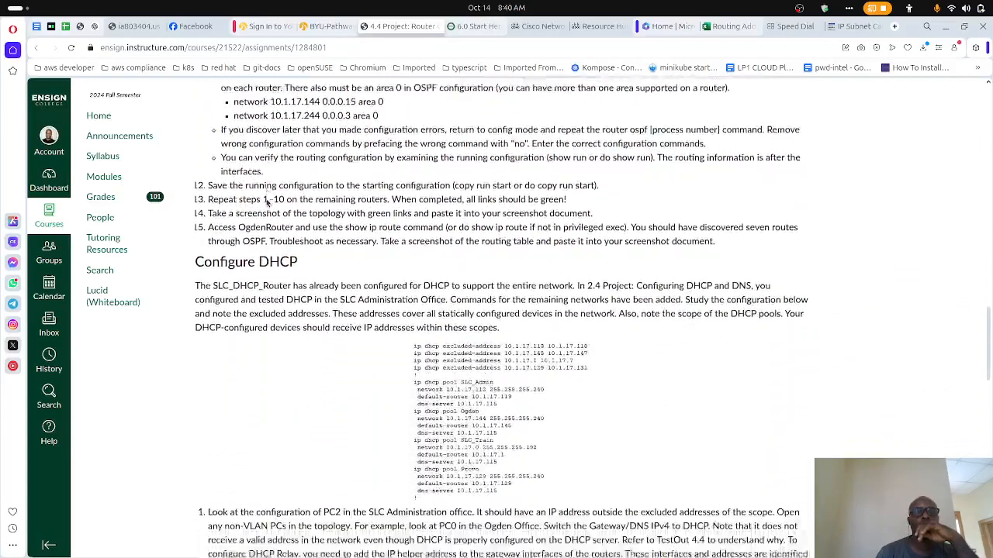
pyautogui.scroll(-4, 267, 203)
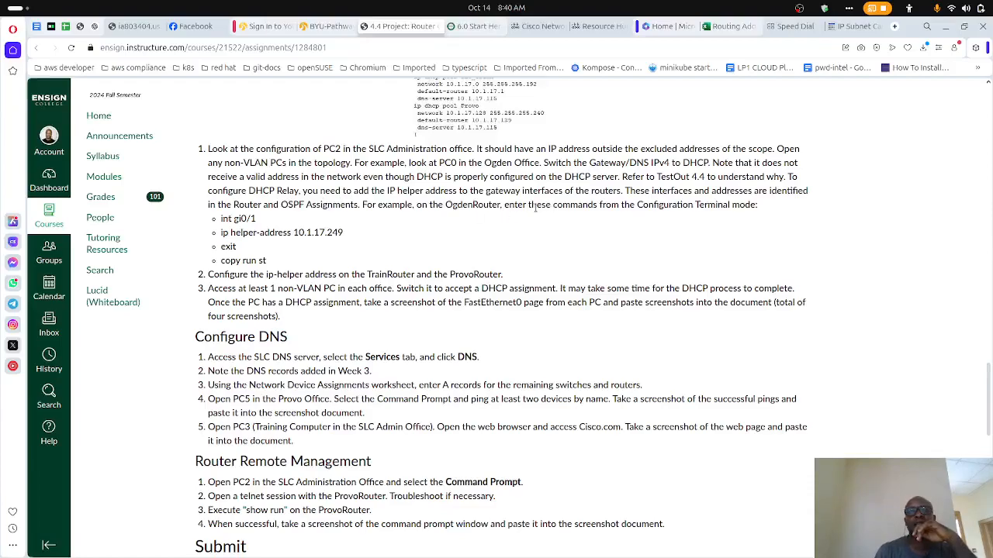
# - Switch to Packet Tracer and open the Ogden Router command line over the assignment page, with the PC0x4 window minimized
pyautogui.moveTo(609, 543)
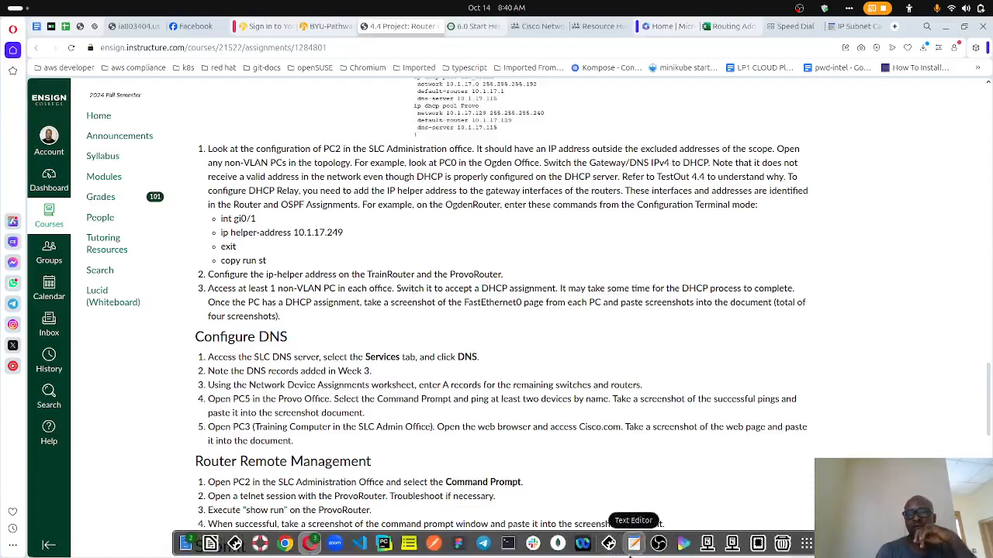
pyautogui.click(609, 543)
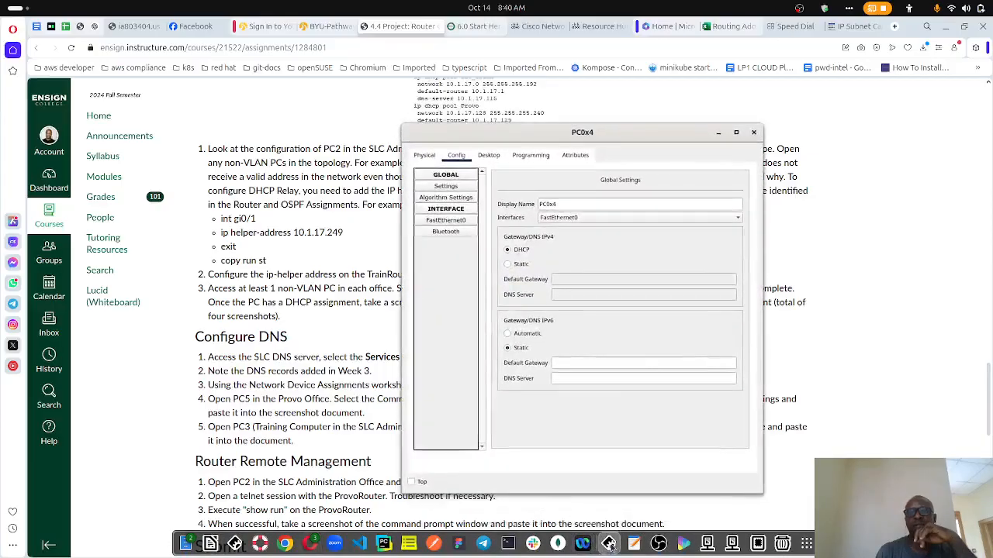
pyautogui.click(609, 543)
pyautogui.click(494, 350)
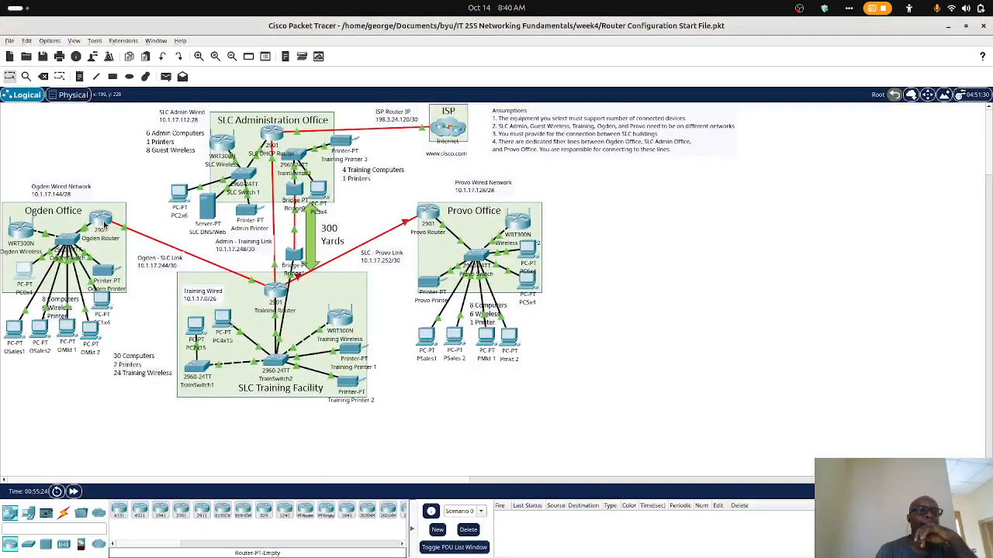
pyautogui.click(105, 225)
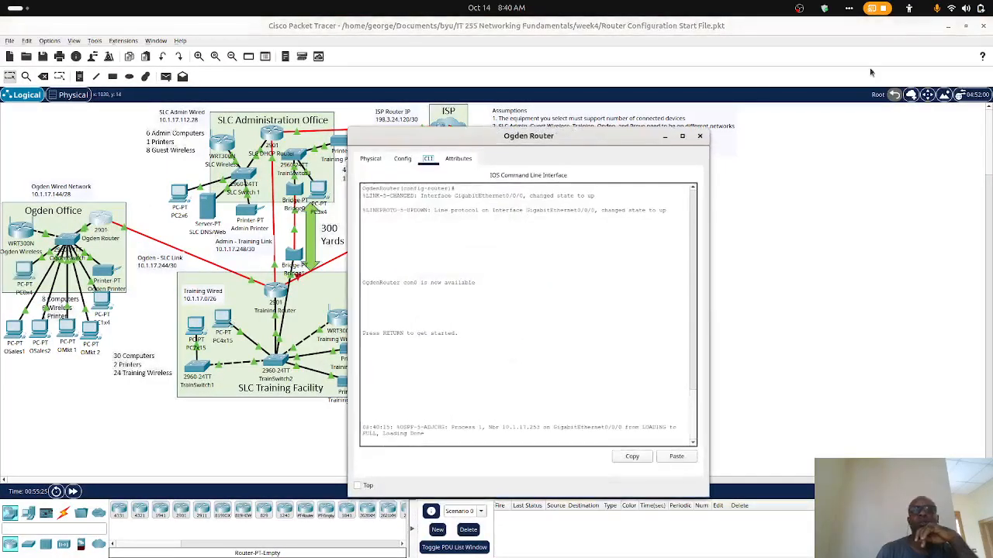
pyautogui.click(947, 31)
pyautogui.click(947, 31)
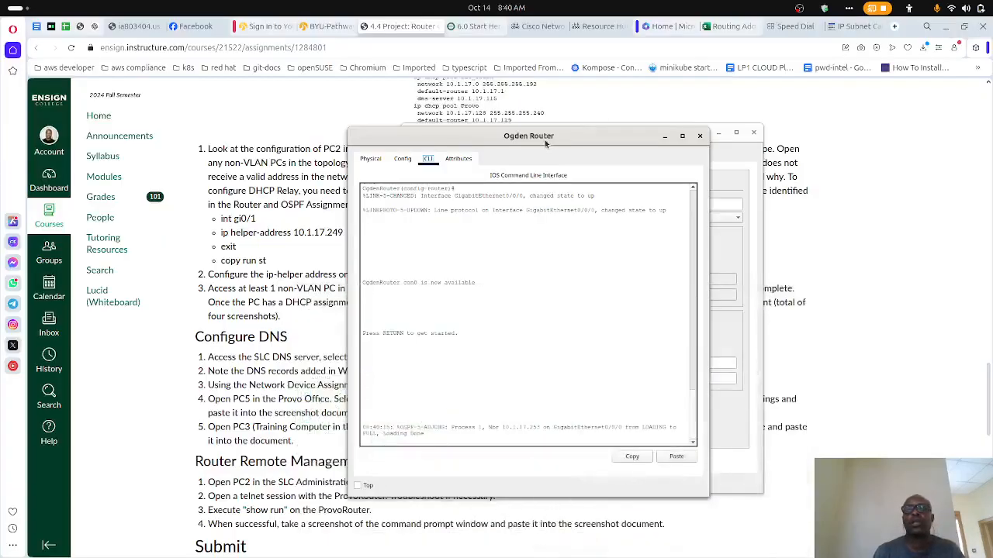
pyautogui.moveTo(545, 143); pyautogui.dragTo(698, 141)
pyautogui.click(490, 138)
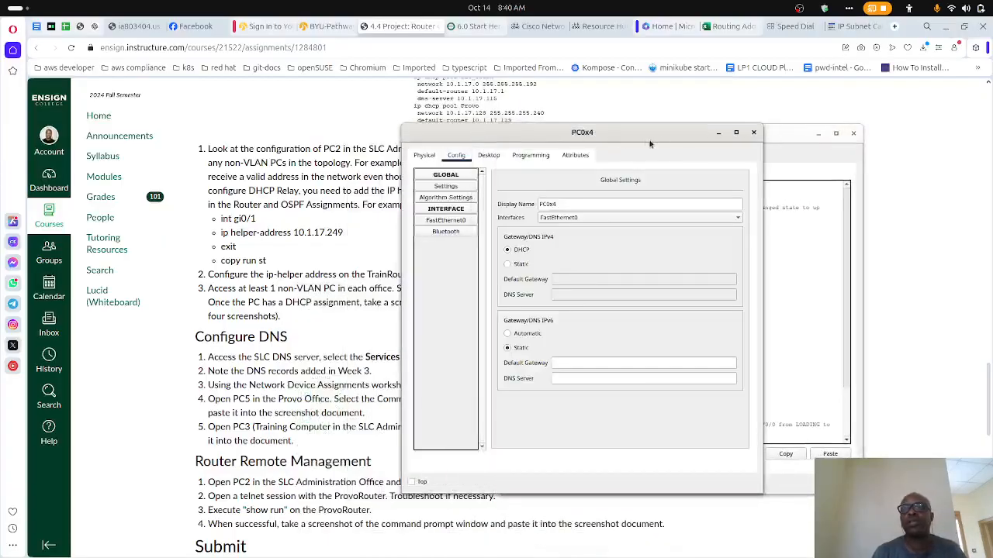
pyautogui.click(718, 135)
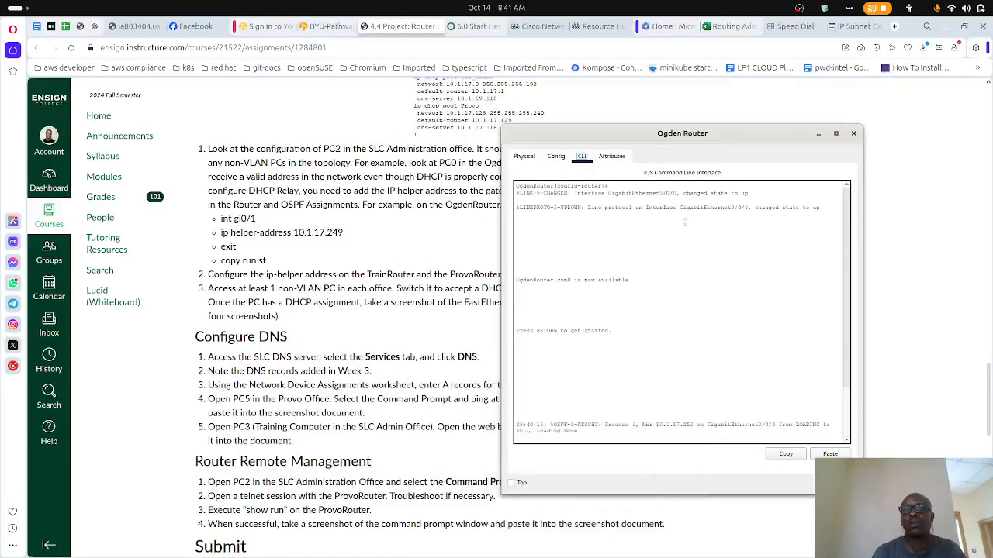
# - Enter privileged mode on OgdenRouter with enable and the router password, and enter global configuration mode with conf t
pyautogui.click(607, 353)
pyautogui.press('Return')
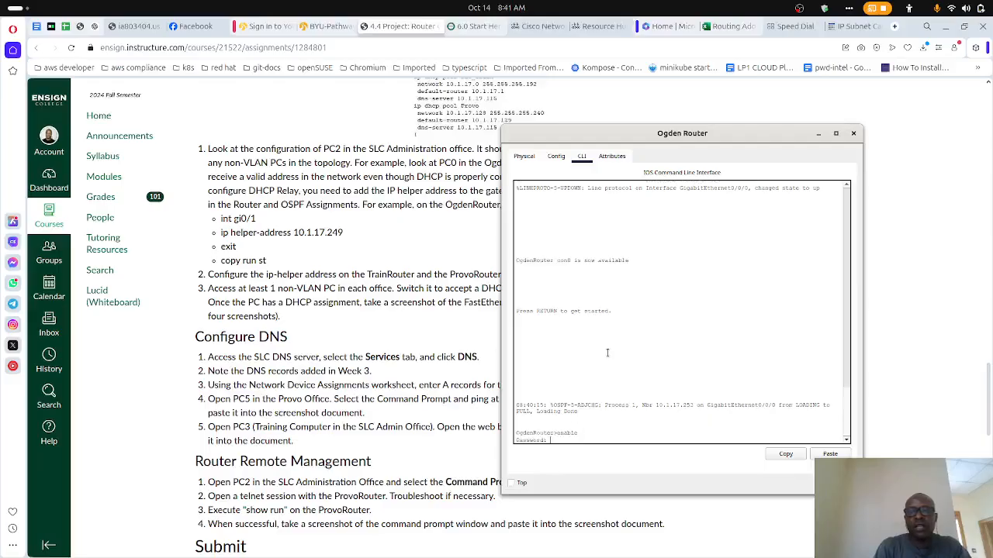
pyautogui.press('Return')
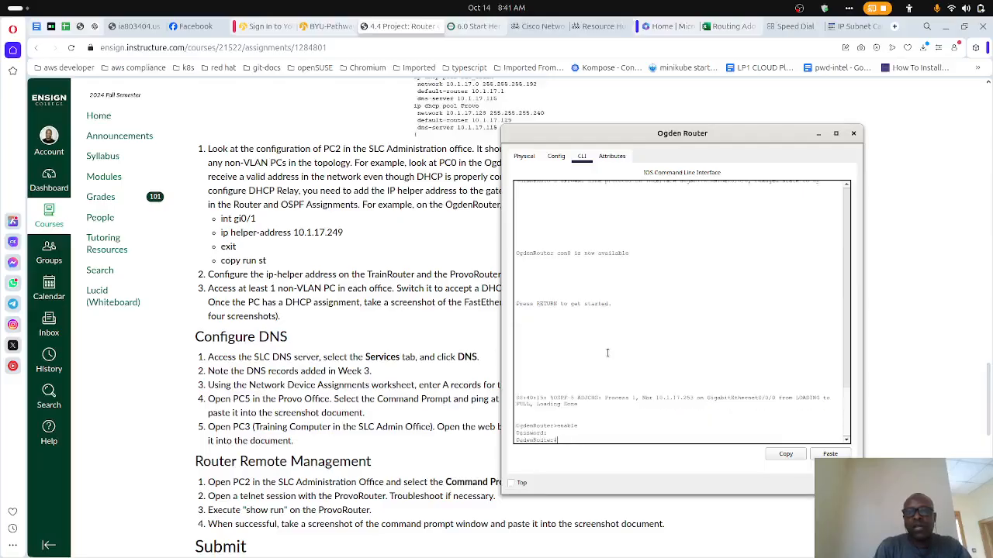
pyautogui.write('conf t')
pyautogui.press('Return')
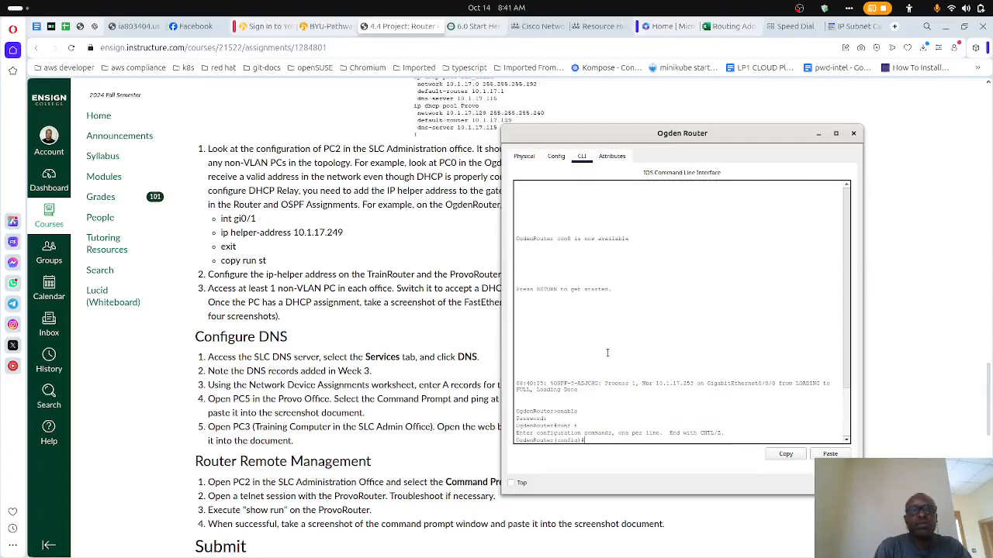
# - Set the IP helper address 10.1.17.249 on OgdenRouter's interface gi0/1 and exit interface configuration
pyautogui.moveTo(571, 137); pyautogui.dragTo(556, 152)
pyautogui.write('int gi')
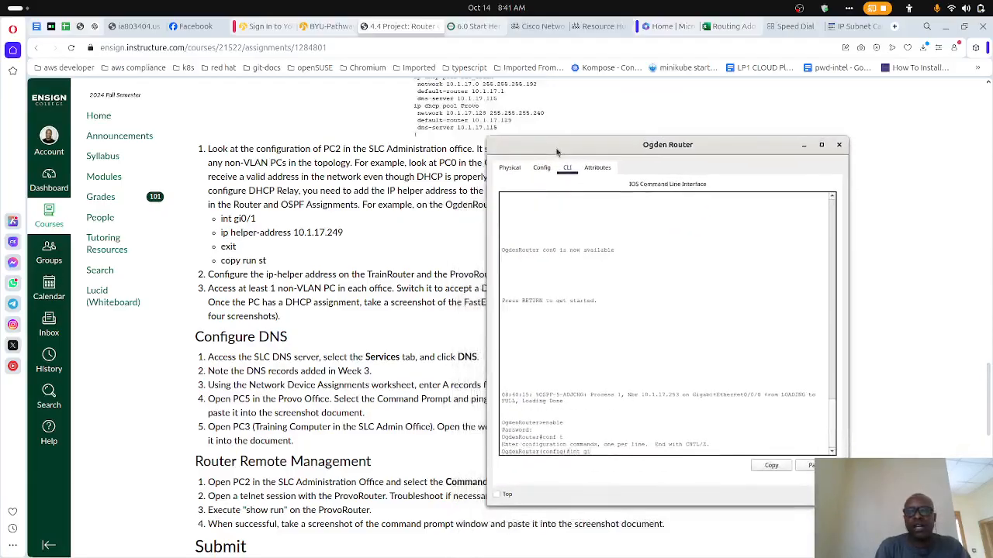
pyautogui.write('0/1')
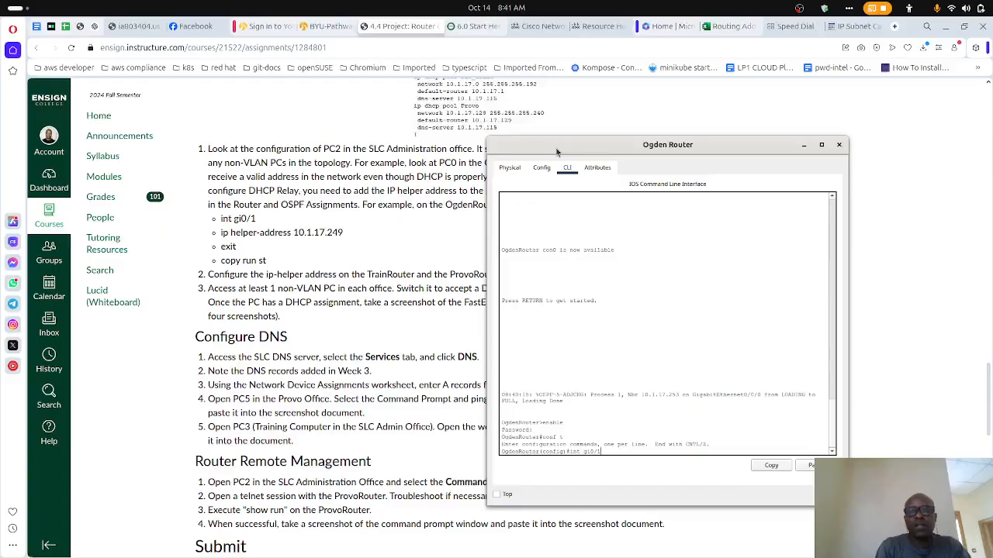
pyautogui.press('Return')
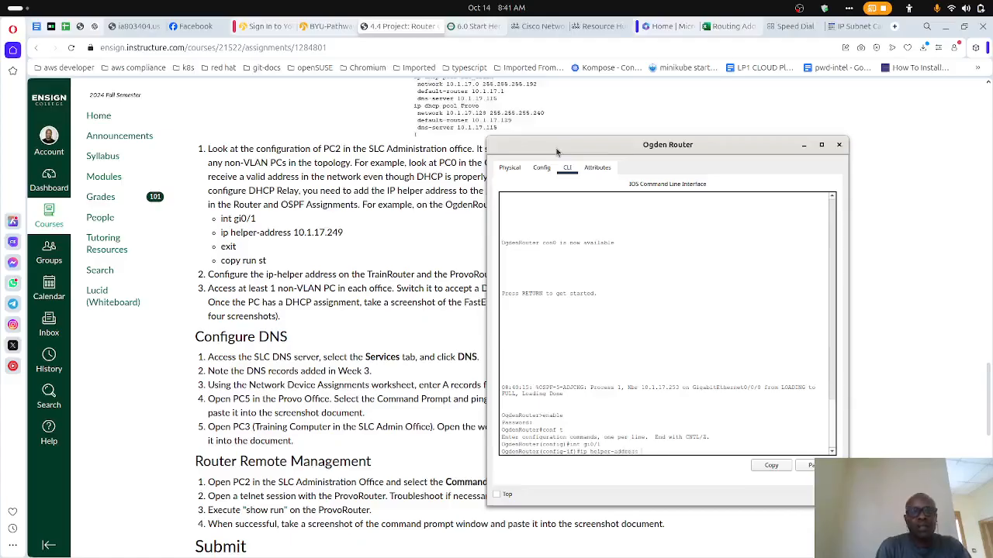
pyautogui.write('ip helper-address 10.1.17.249')
pyautogui.press('Return')
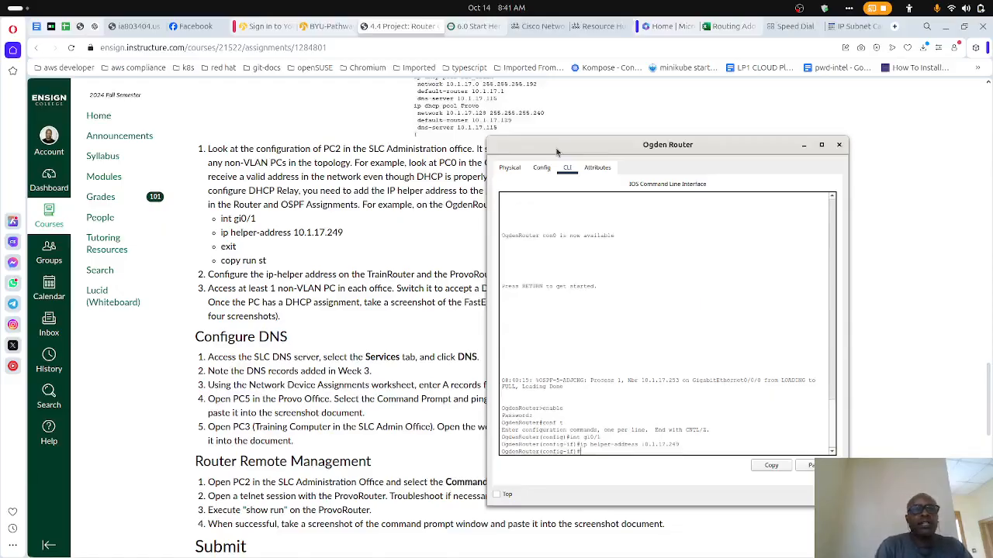
pyautogui.write('exit')
pyautogui.press('Return')
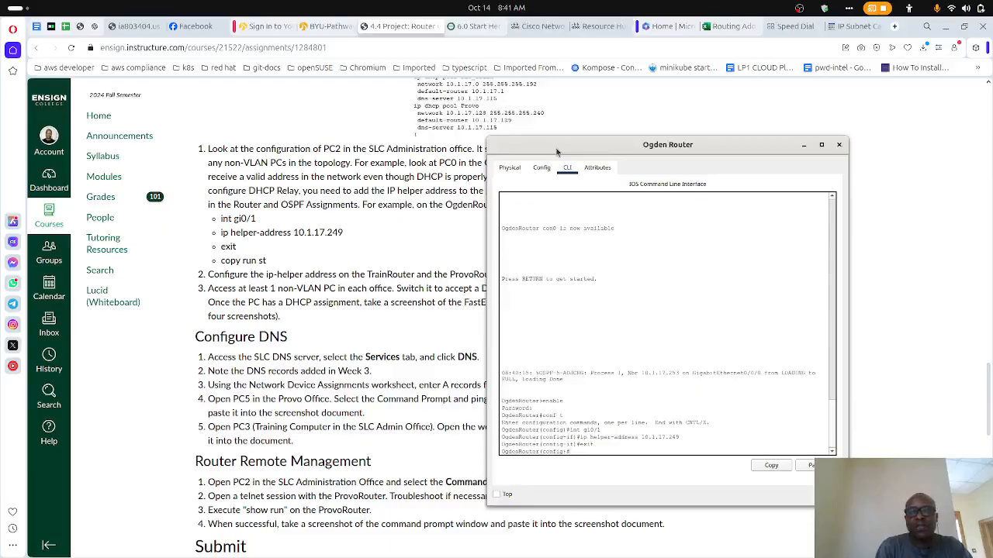
# - Save OgdenRouter's running configuration to startup-config with do copy run start, accepting the default destination filename
pyautogui.write('do copy run star')
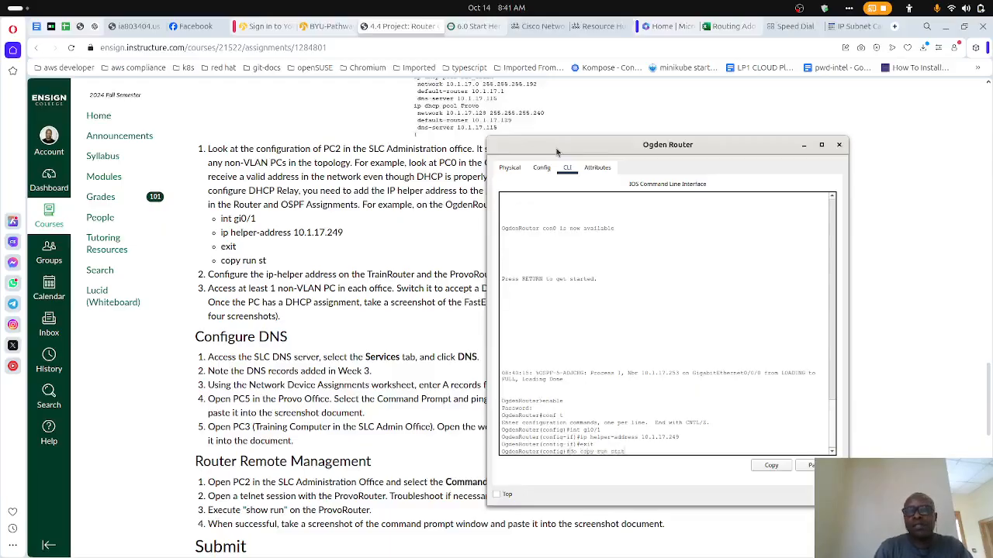
pyautogui.write('t')
pyautogui.press('Return')
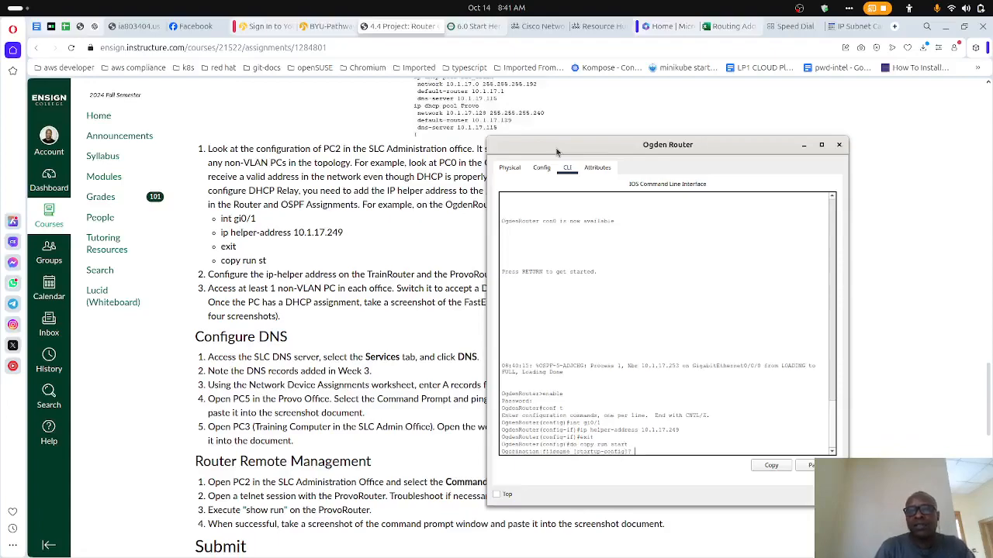
pyautogui.press('Return')
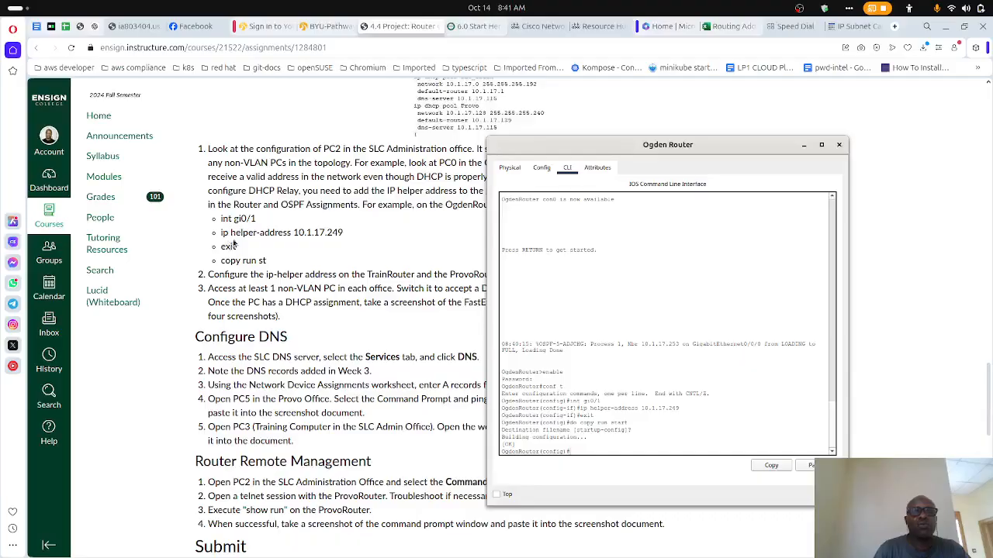
# - Look up the remaining routers' IP helper-address entries in the assignment's Router and OSPF Assignments table, and close the Ogden Router window
pyautogui.scroll(10, 241, 262)
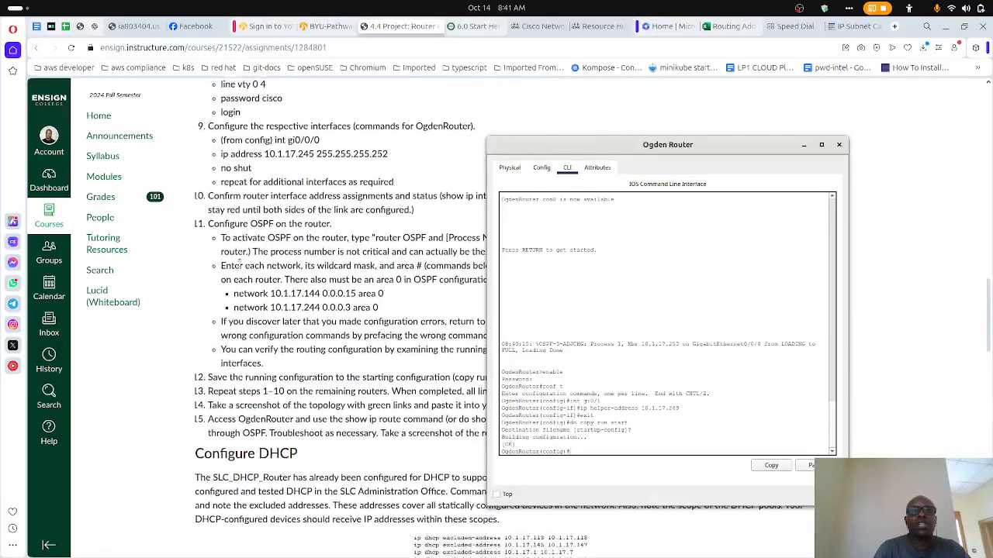
pyautogui.scroll(8, 241, 262)
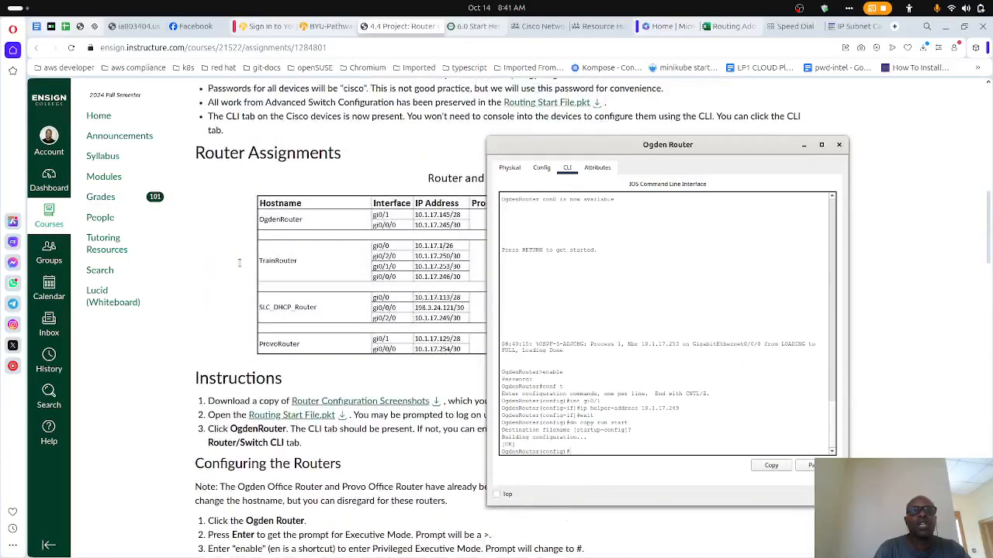
pyautogui.scroll(-2, 241, 262)
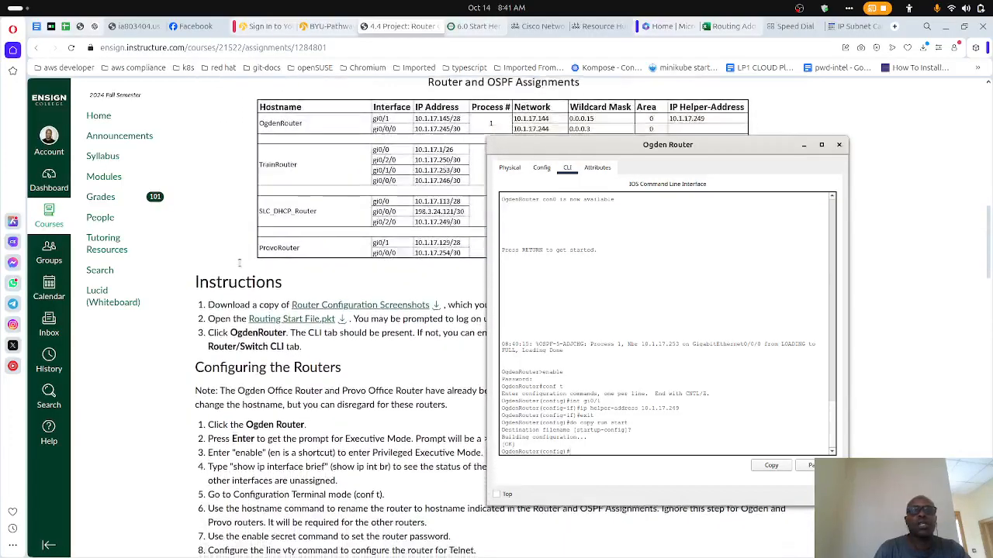
pyautogui.scroll(-1, 241, 262)
pyautogui.scroll(-1, 240, 262)
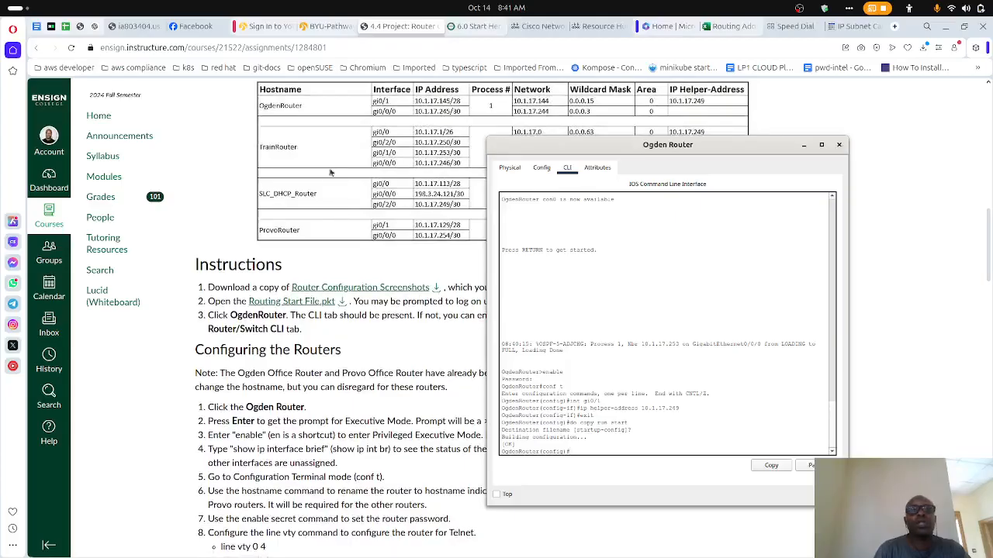
pyautogui.click(837, 146)
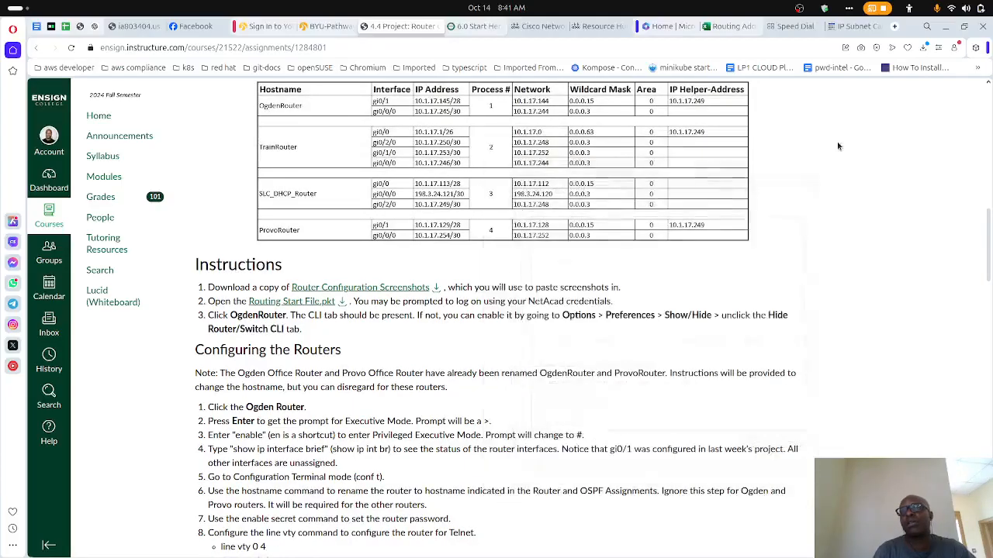
# - Switch to Packet Tracer, open the Training Router's command line beside the assignment page, and start its console session
pyautogui.moveTo(708, 545)
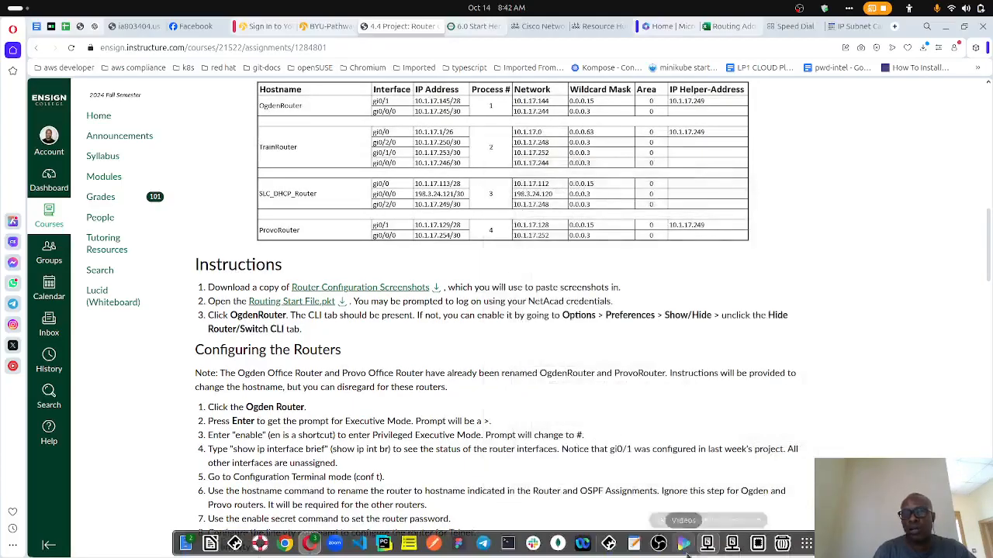
pyautogui.click(610, 544)
pyautogui.click(609, 543)
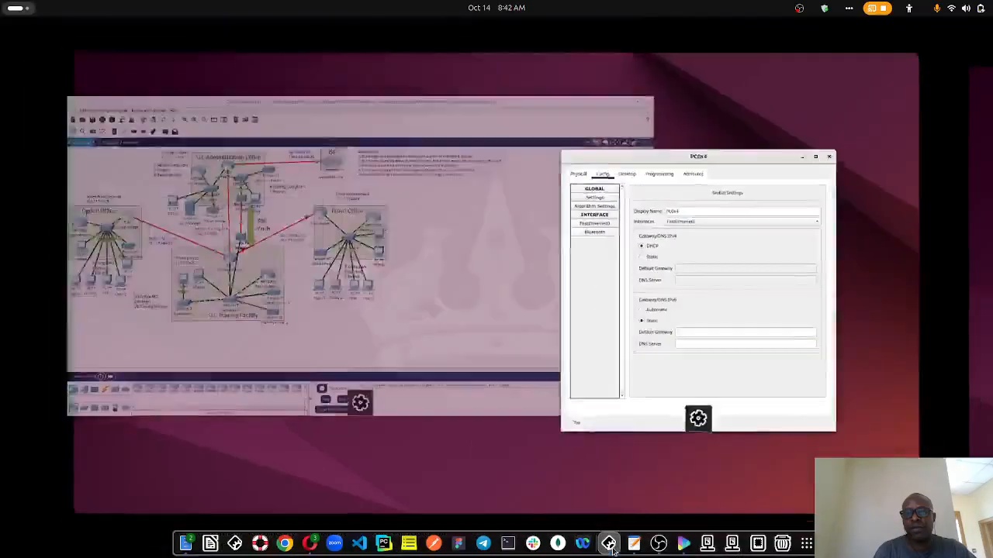
pyautogui.click(282, 148)
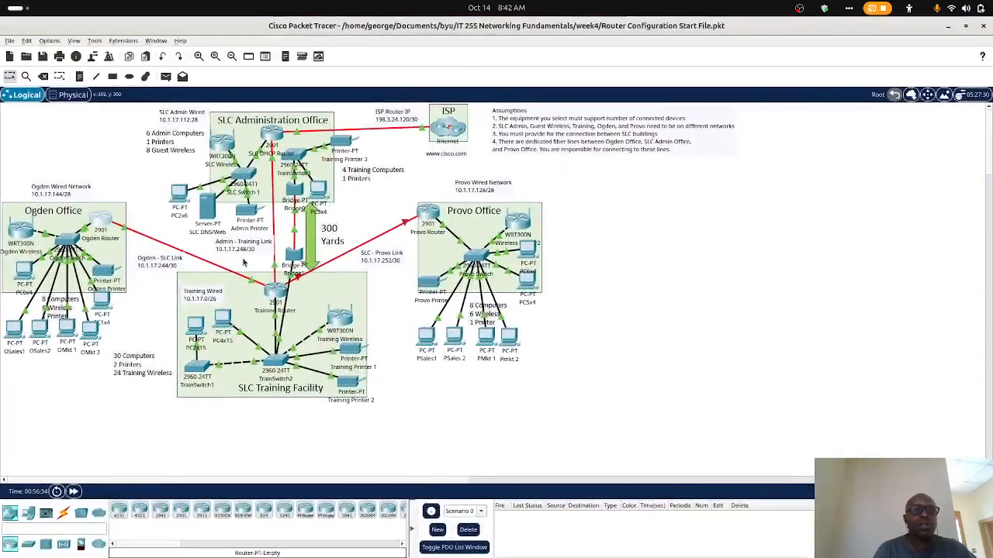
pyautogui.click(276, 289)
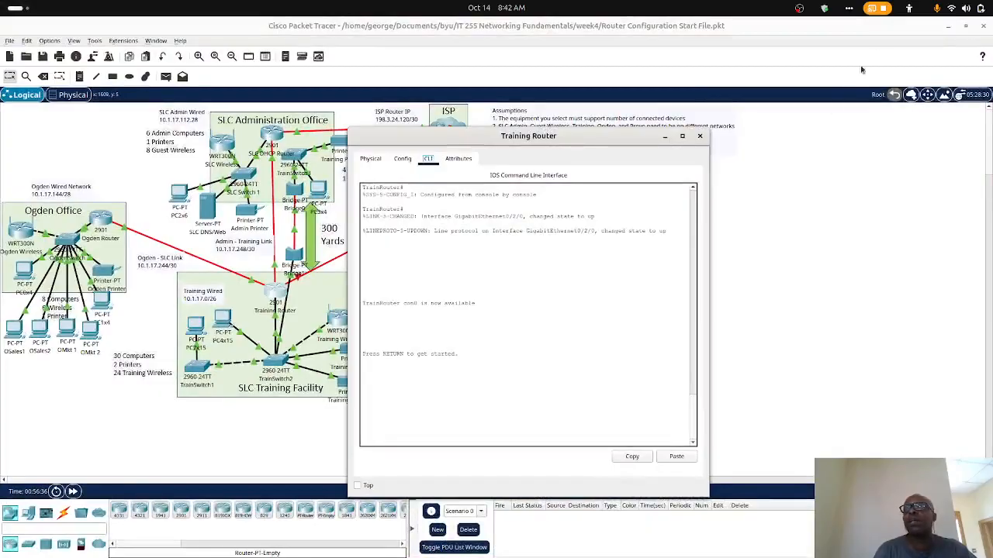
pyautogui.click(948, 25)
pyautogui.moveTo(564, 149); pyautogui.dragTo(667, 137)
pyautogui.click(630, 296)
pyautogui.press('Return')
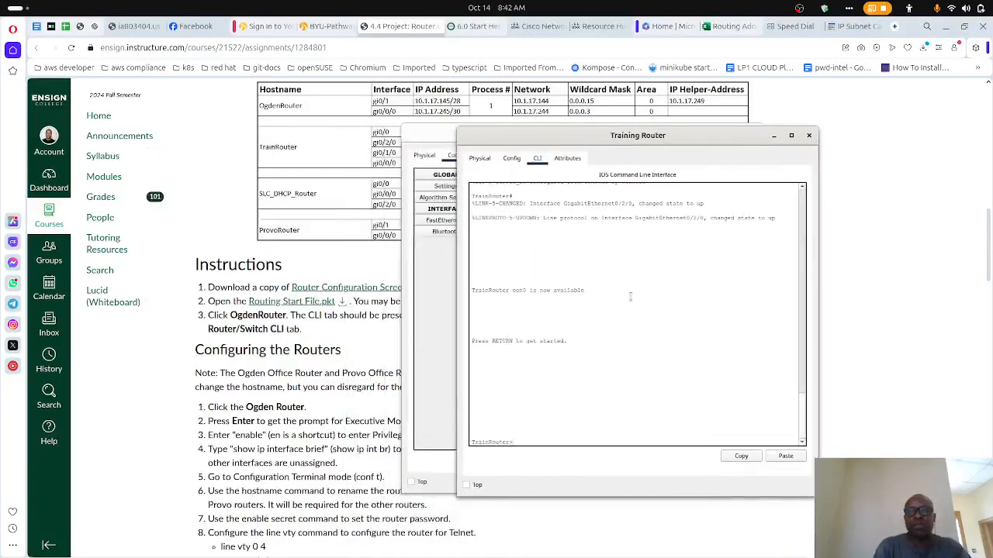
# - Enter privileged mode on TrainRouter with enable and the router password, and enter global configuration mode with conf t
pyautogui.write('enable')
pyautogui.press('Return')
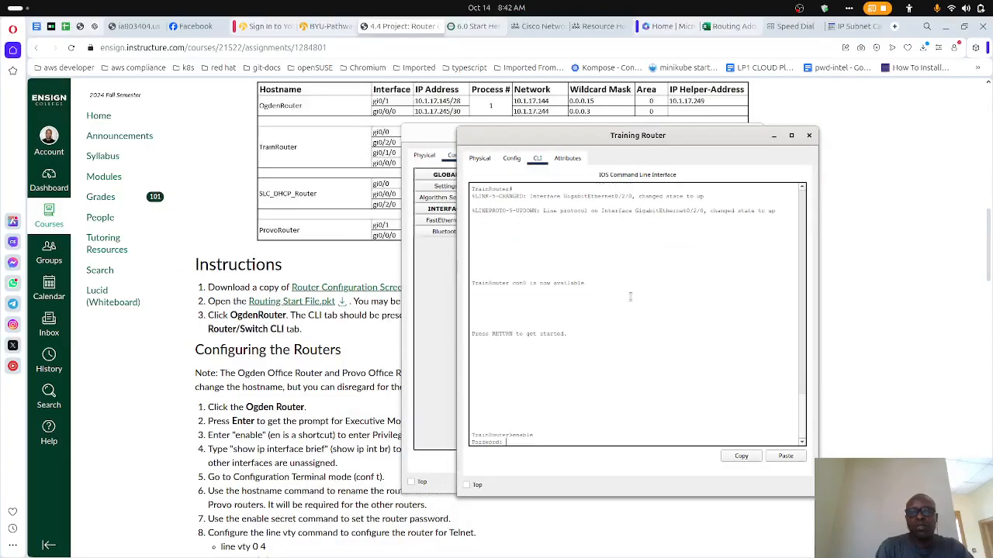
pyautogui.press('Return')
pyautogui.write('conf t')
pyautogui.press('Return')
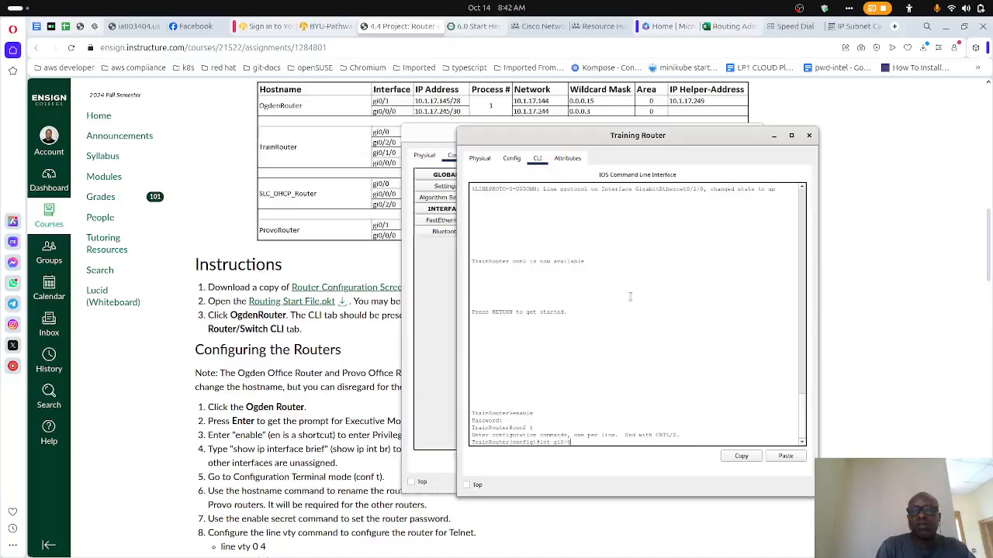
# - Enter interface configuration for gi0/0 on TrainRouter and consult the assignment's DHCP relay example commands
pyautogui.write('int gi0/0')
pyautogui.press('Return')
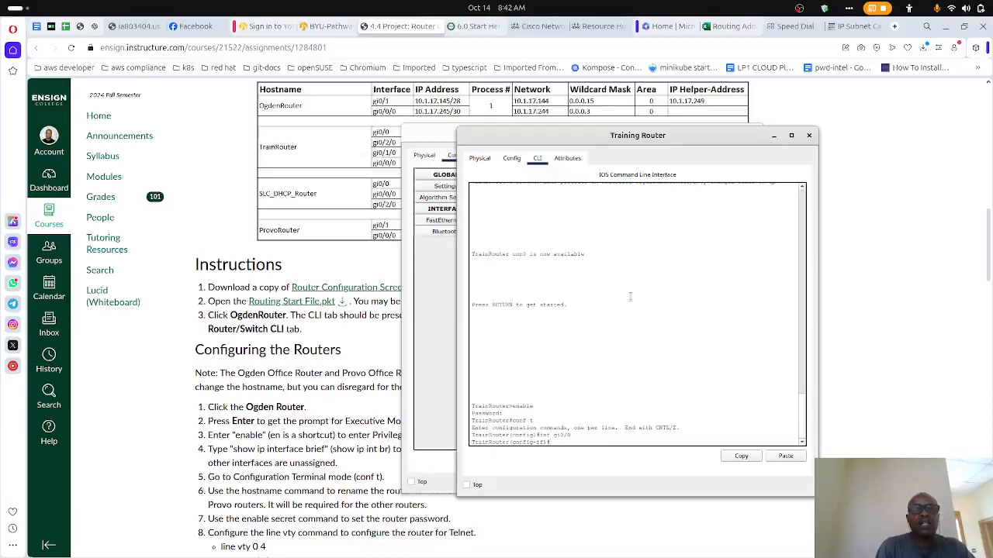
pyautogui.scroll(-6, 325, 435)
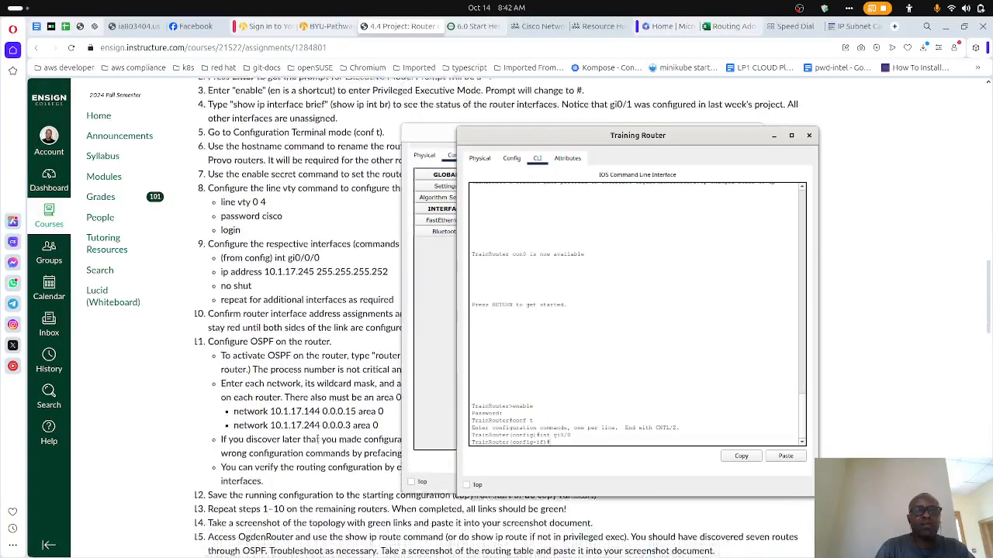
pyautogui.scroll(6, 317, 438)
pyautogui.scroll(-2, 317, 439)
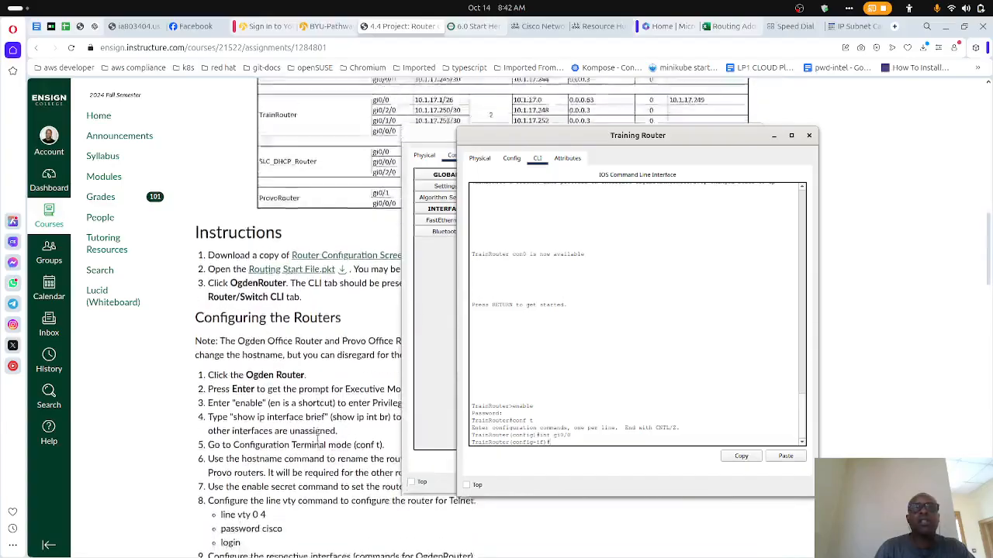
pyautogui.scroll(1, 317, 438)
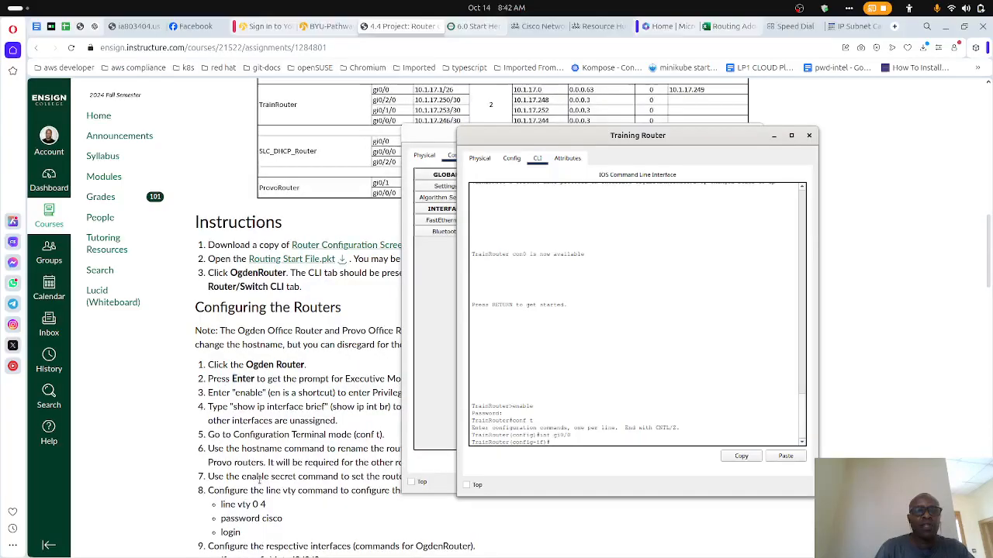
pyautogui.scroll(-15, 259, 480)
pyautogui.scroll(-5, 259, 480)
# - Set the IP helper address 10.1.17.249 on TrainRouter's interface gi0/0 and exit interface configuration
pyautogui.write('ip ')
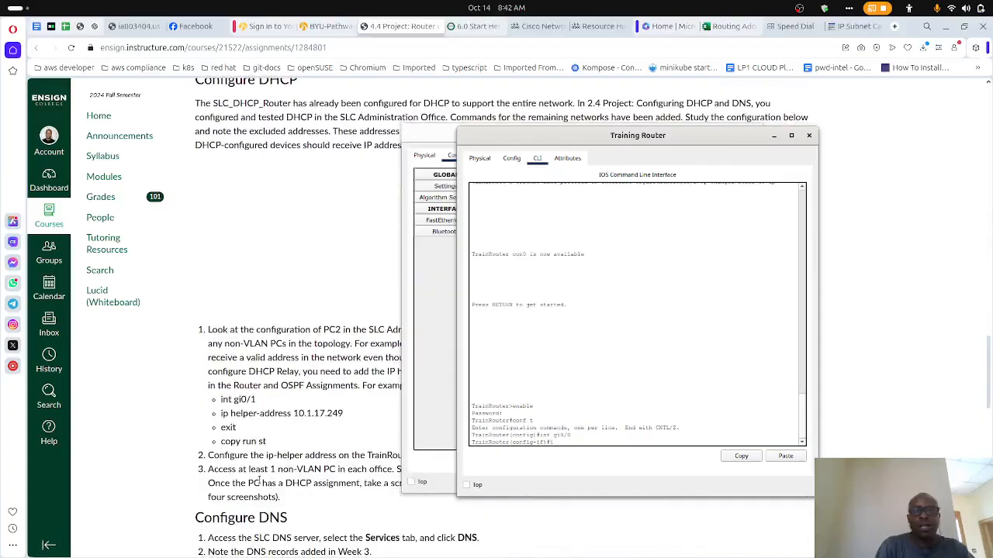
pyautogui.write('help')
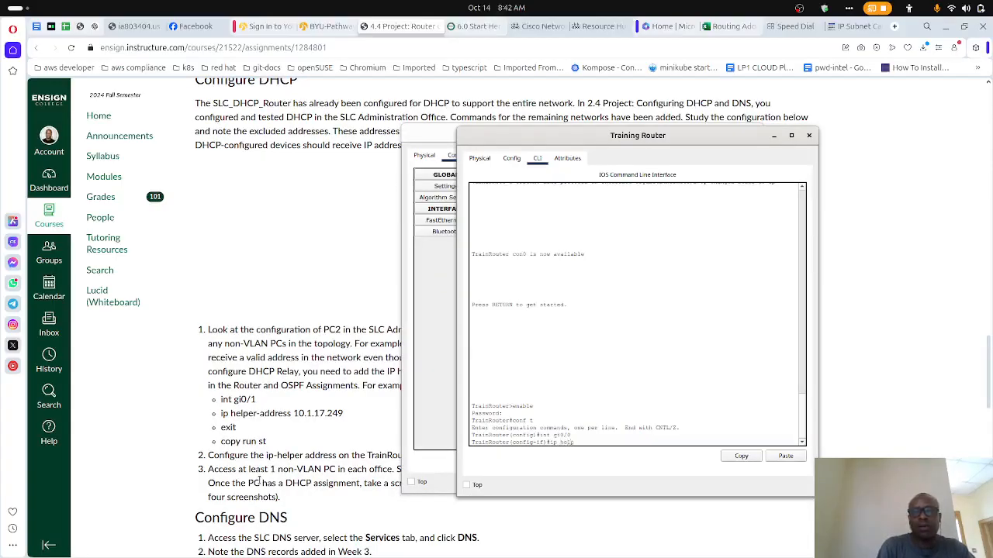
pyautogui.write('er-address')
pyautogui.scroll(10, 259, 481)
pyautogui.scroll(4, 259, 480)
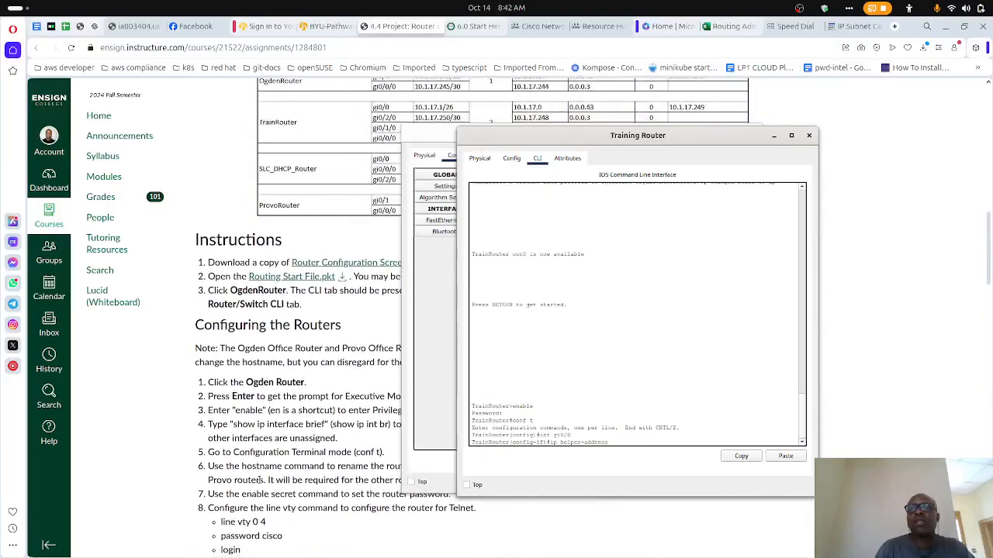
pyautogui.write('10.1.17.249')
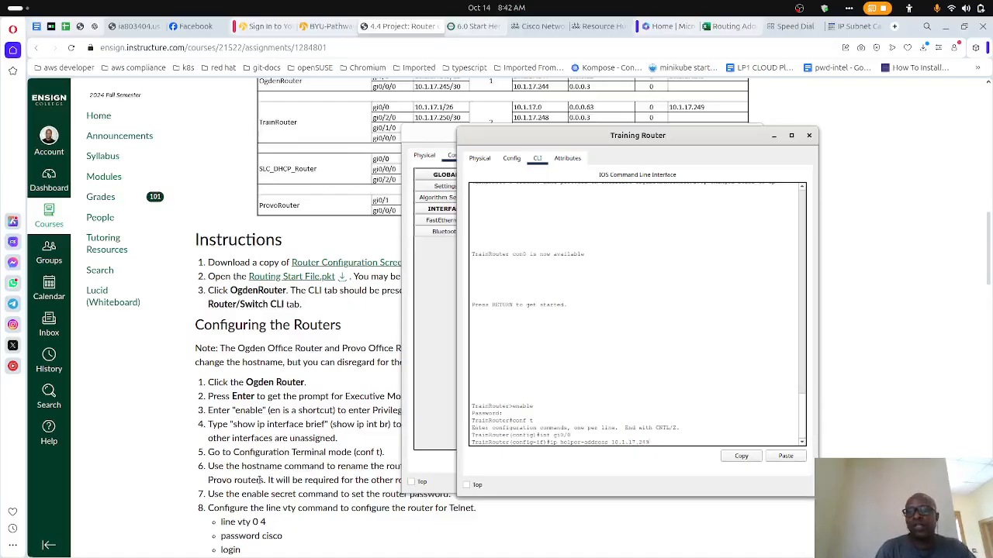
pyautogui.press('Return')
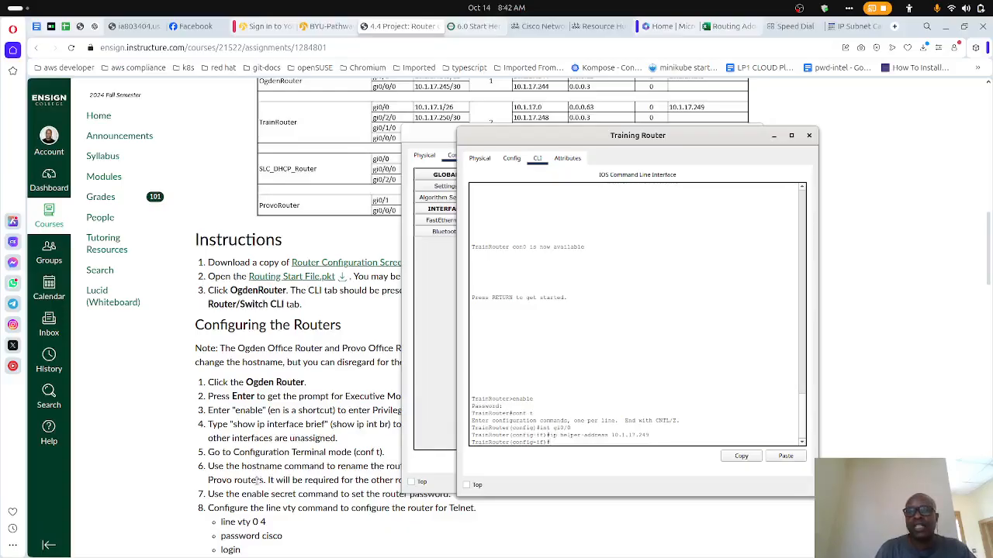
pyautogui.scroll(-5, 222, 530)
pyautogui.scroll(-6, 222, 530)
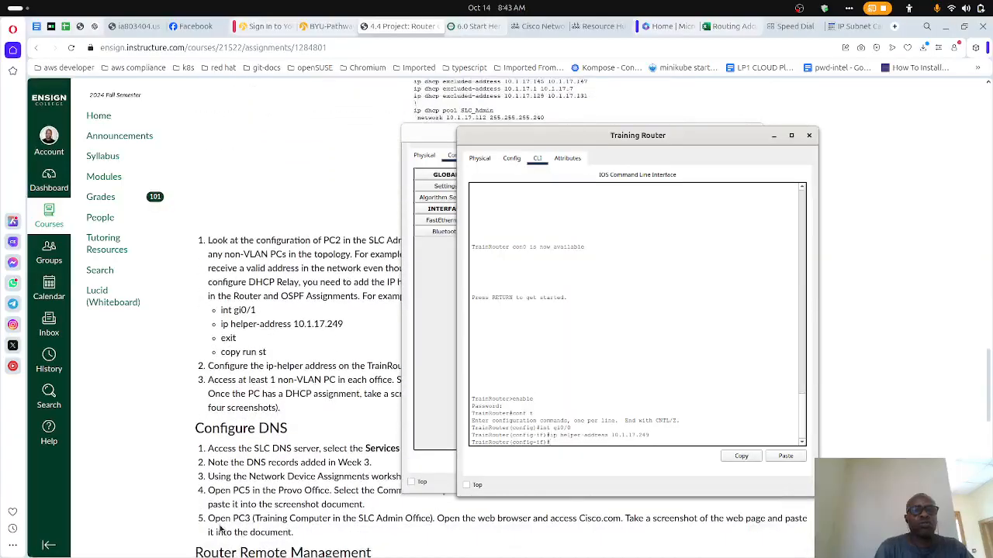
pyautogui.write('exit')
pyautogui.press('Return')
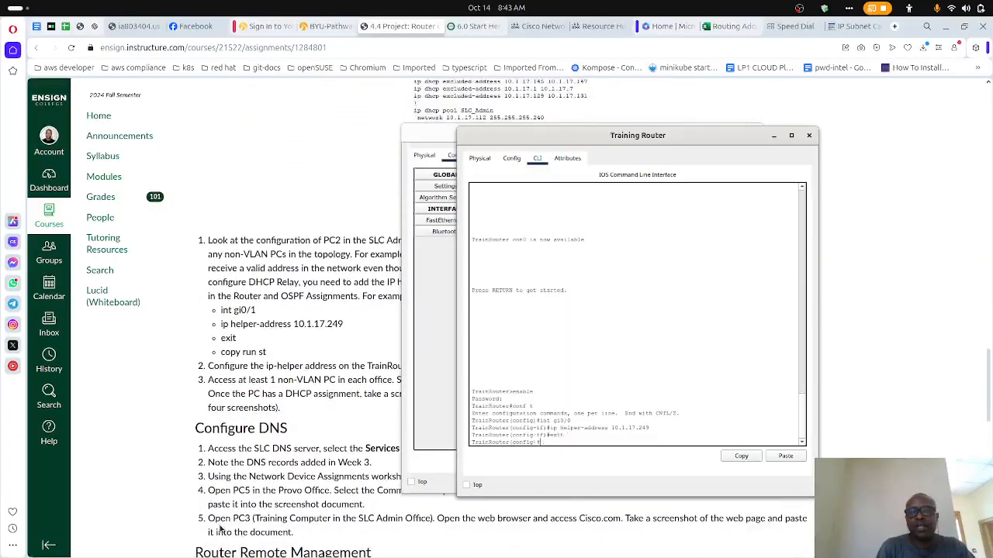
# - Save TrainRouter's running configuration to startup-config with do copy run st, accepting the default destination filename
pyautogui.write('do copy ru')
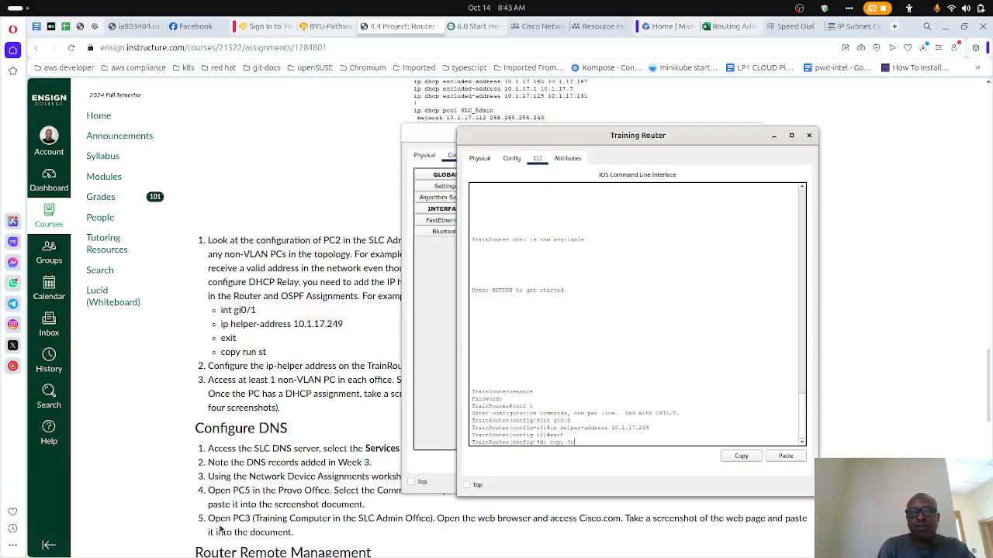
pyautogui.click(221, 528)
pyautogui.scroll(-5, 220, 528)
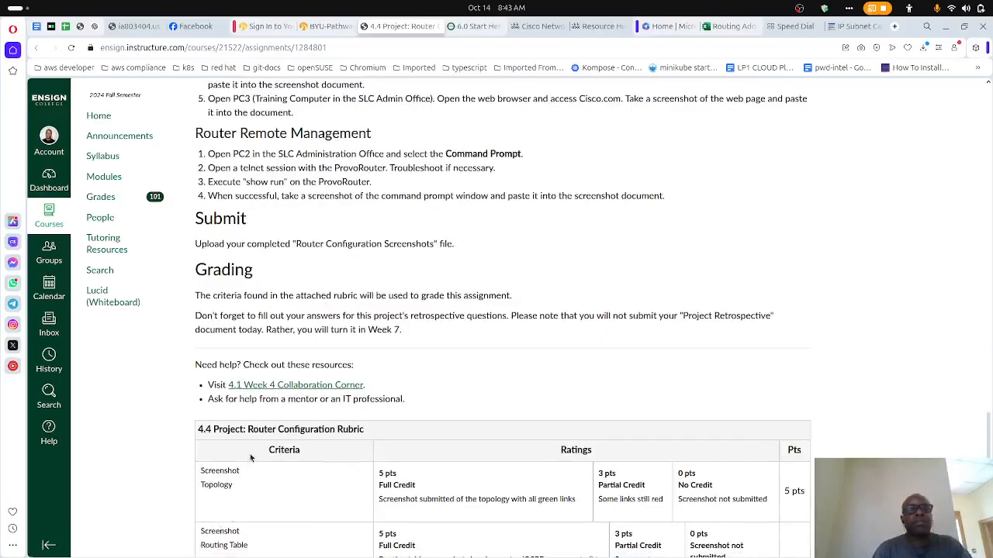
pyautogui.scroll(10, 249, 457)
pyautogui.scroll(-2, 250, 457)
pyautogui.hotkey('alt', 'Tab')
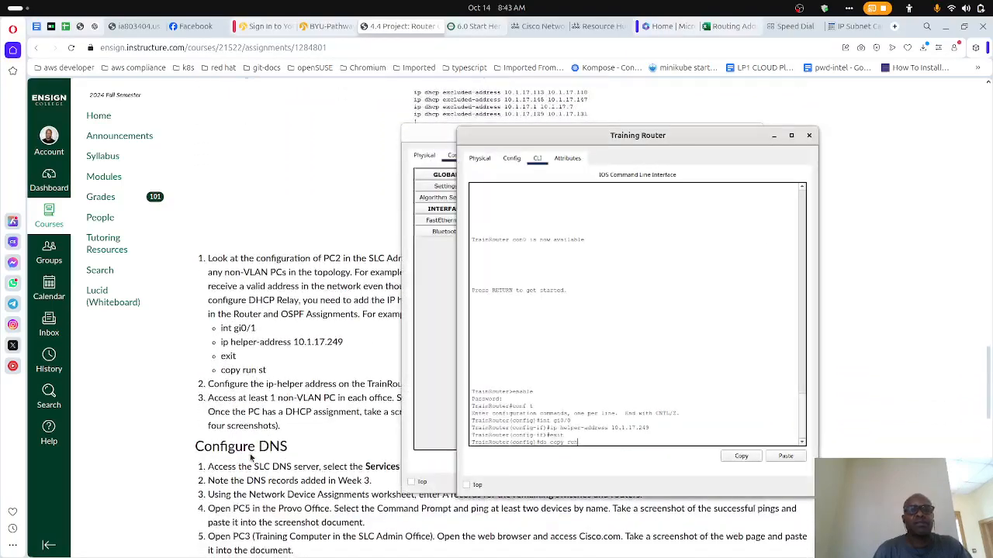
pyautogui.write('t')
pyautogui.press('Return')
pyautogui.press('Return')
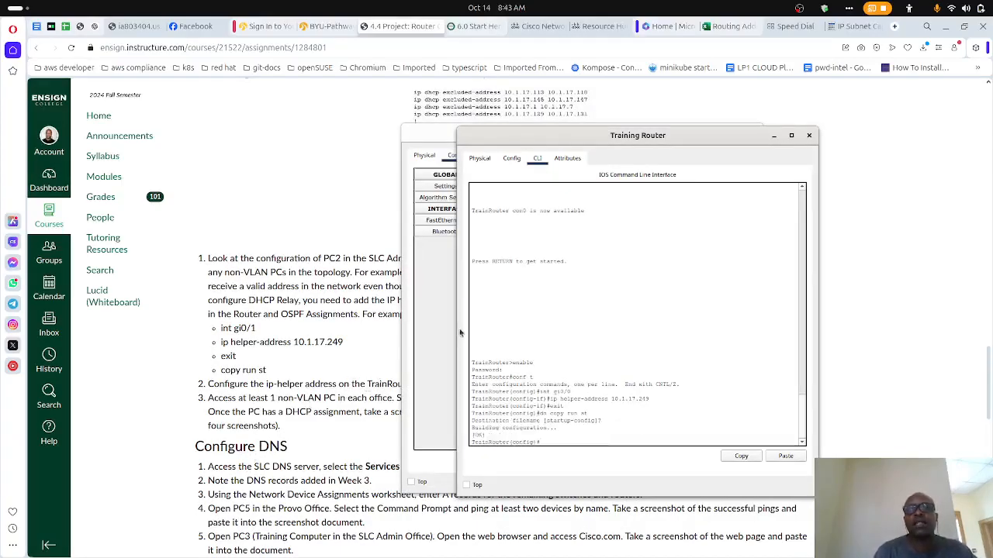
# - Check PC0x4's FastEthernet0 IP configuration and review the assignment's Configure DHCP and Configure DNS instructions
pyautogui.click(438, 327)
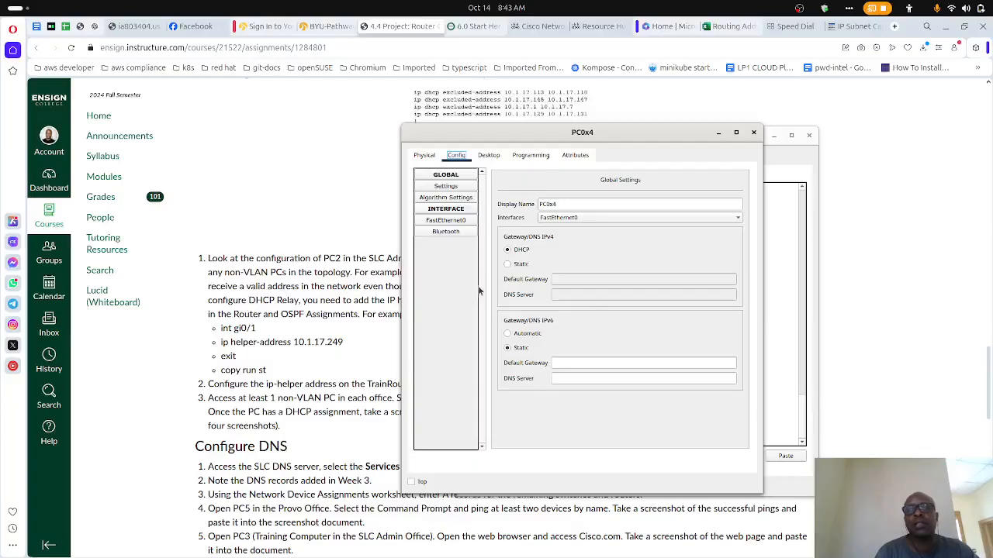
pyautogui.click(458, 190)
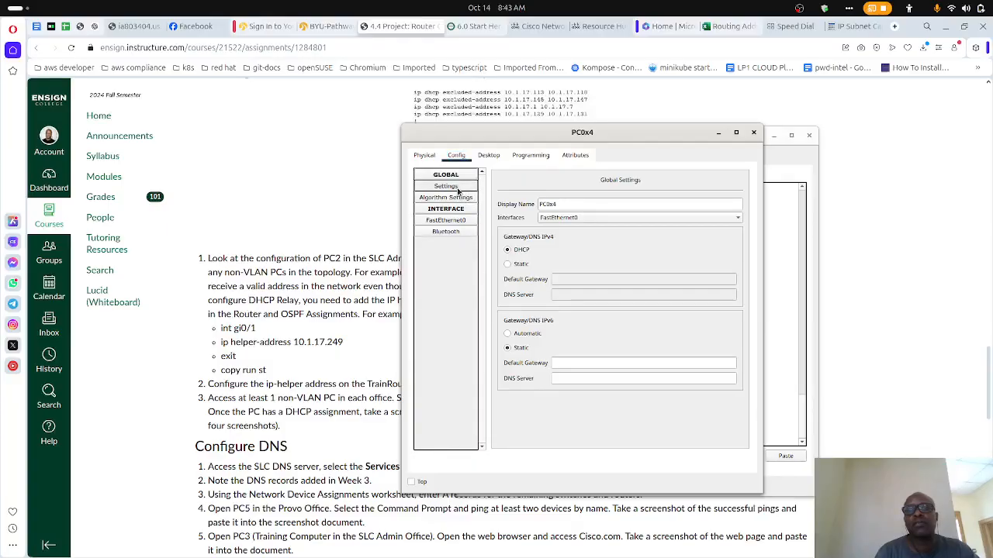
pyautogui.click(444, 221)
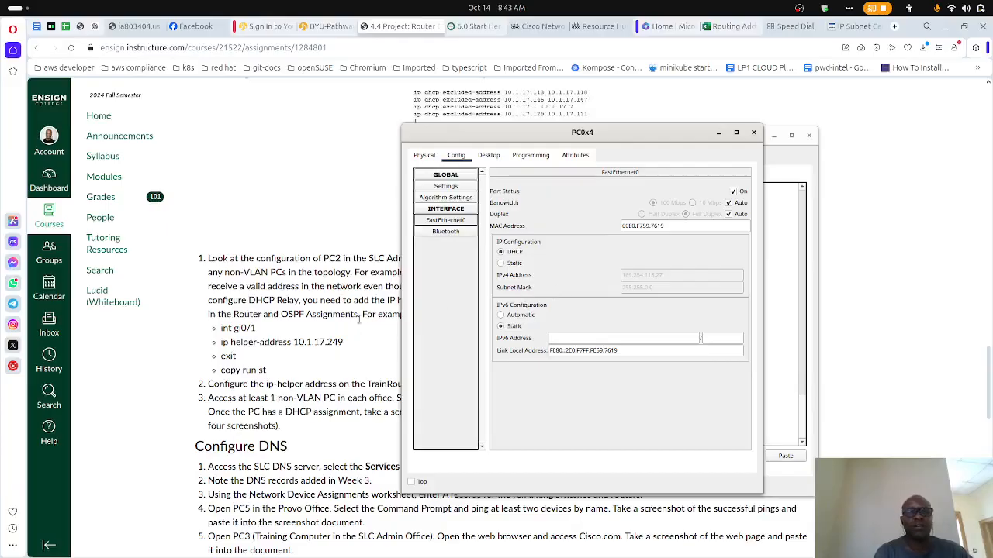
pyautogui.click(339, 335)
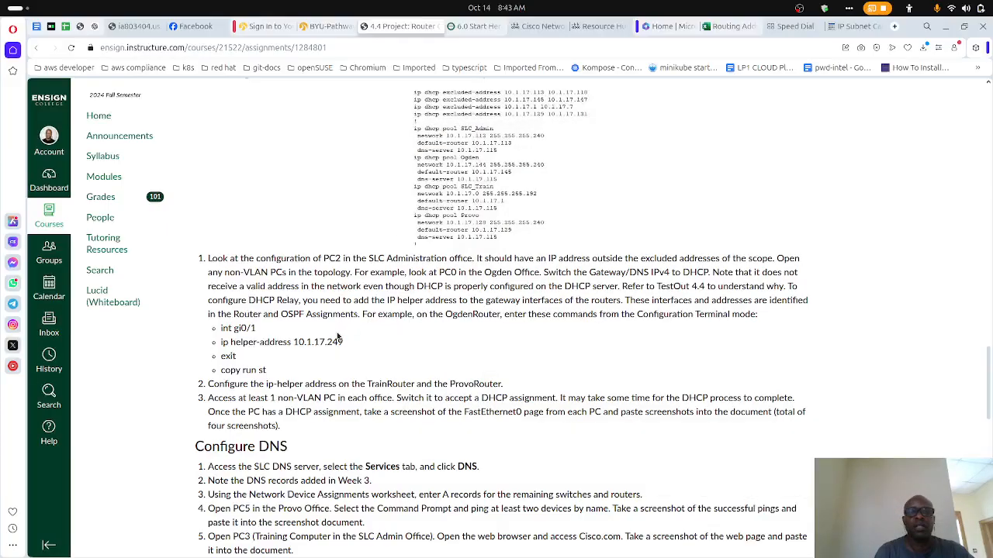
pyautogui.scroll(-1, 338, 338)
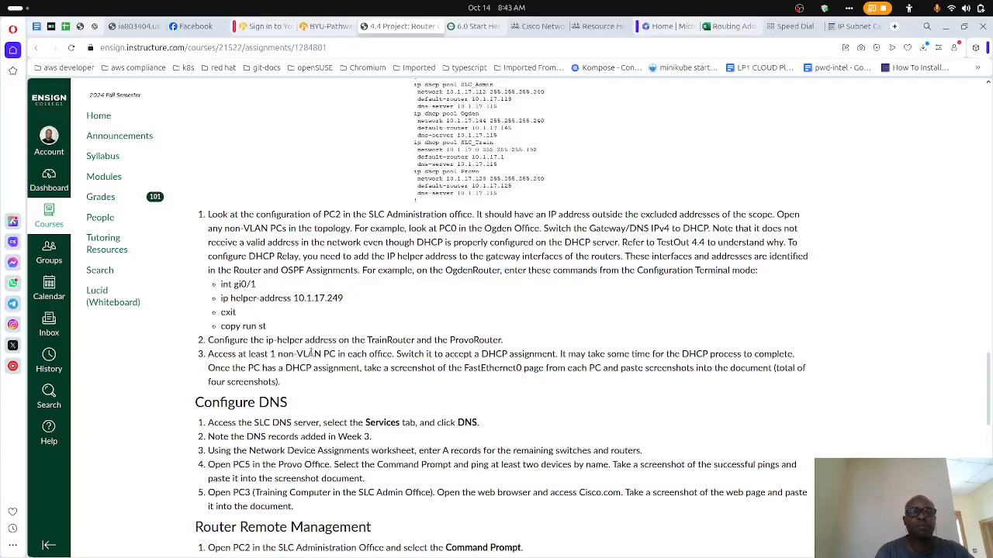
pyautogui.scroll(5, 302, 352)
pyautogui.scroll(-5, 349, 345)
pyautogui.scroll(-3, 369, 342)
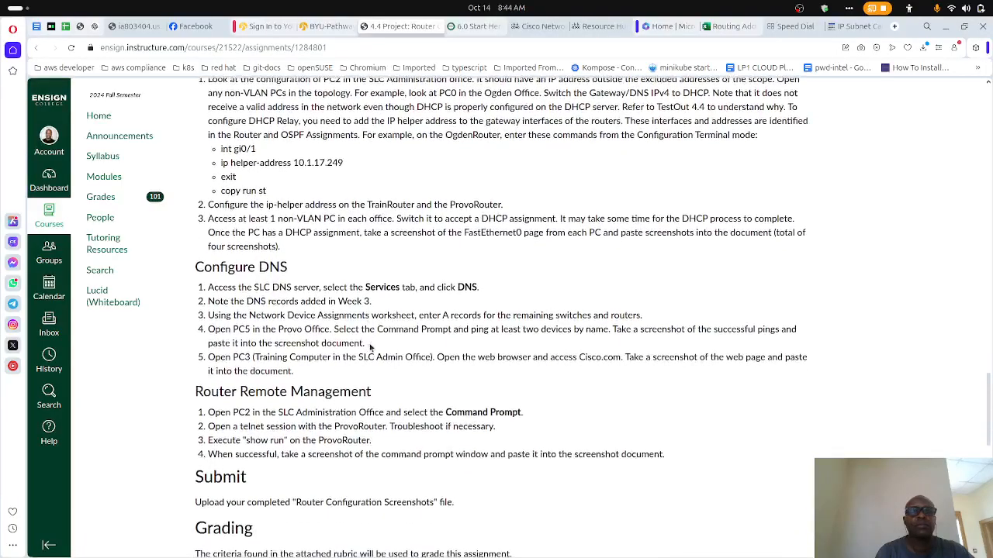
# - Bring back the Training Router's command line and look up the Router and OSPF Assignments table in the assignment
pyautogui.click(609, 543)
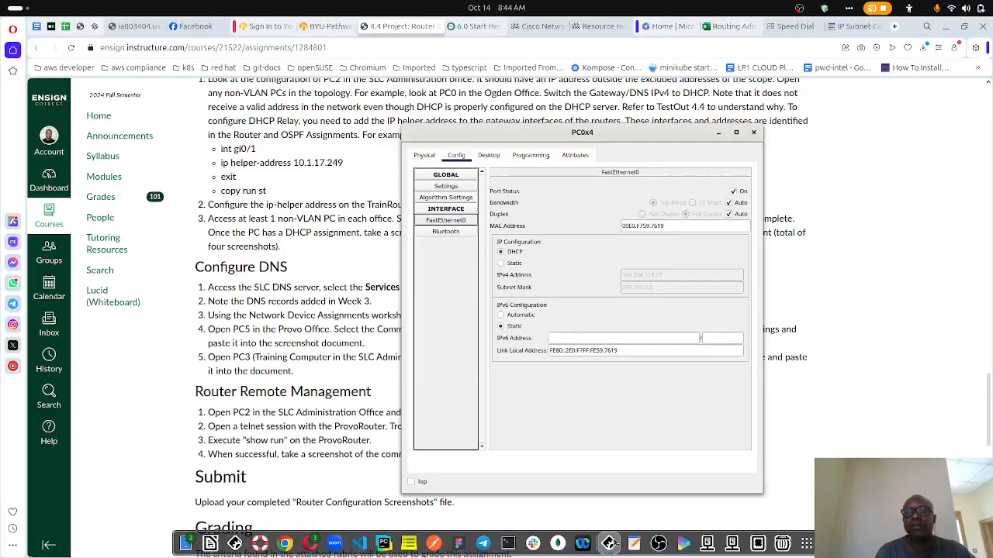
pyautogui.click(611, 544)
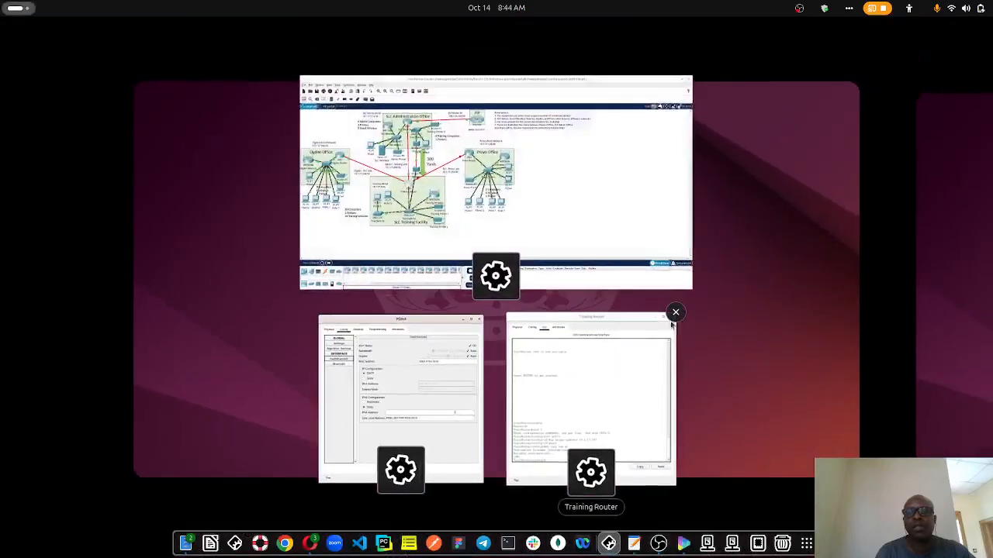
pyautogui.click(617, 359)
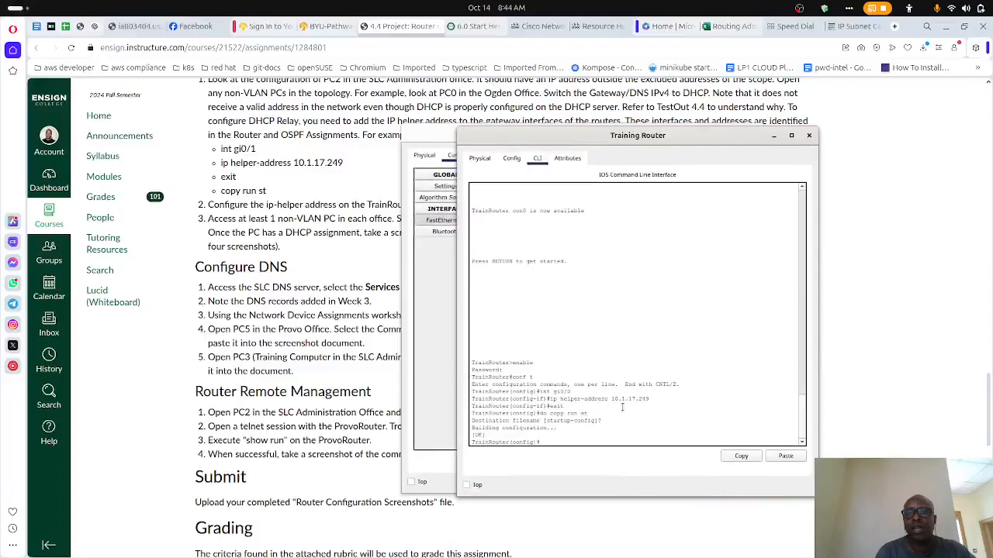
pyautogui.scroll(10, 373, 282)
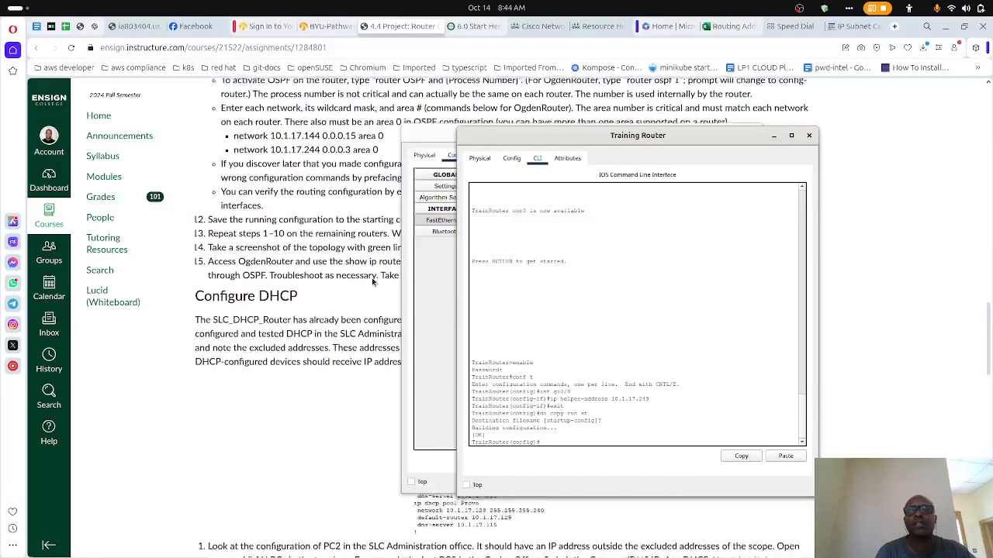
pyautogui.scroll(8, 373, 282)
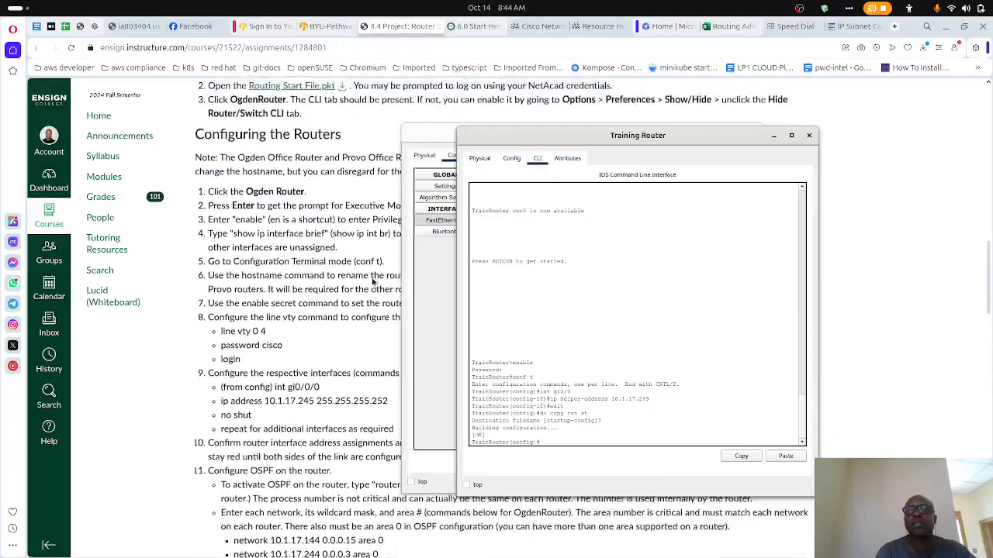
pyautogui.scroll(-2, 372, 282)
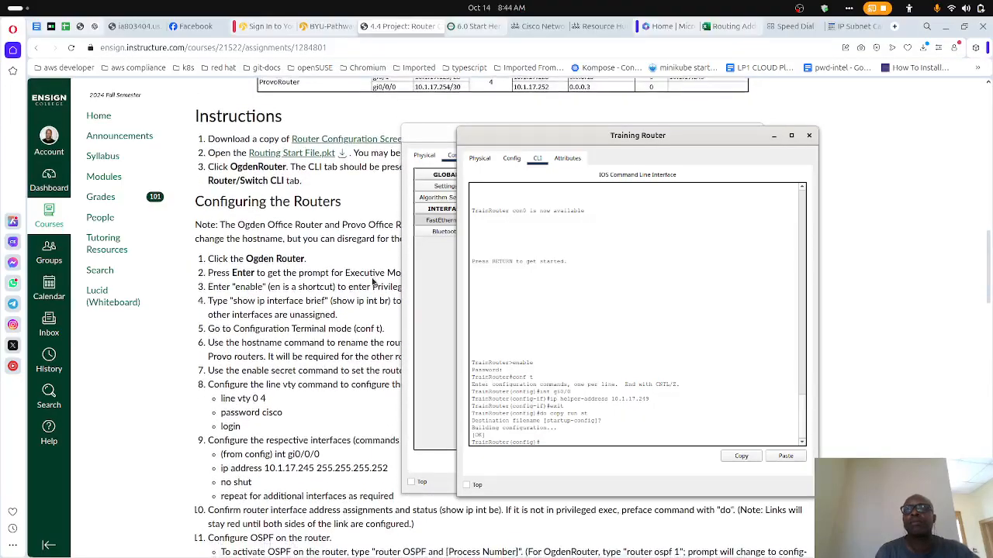
pyautogui.scroll(-1, 373, 282)
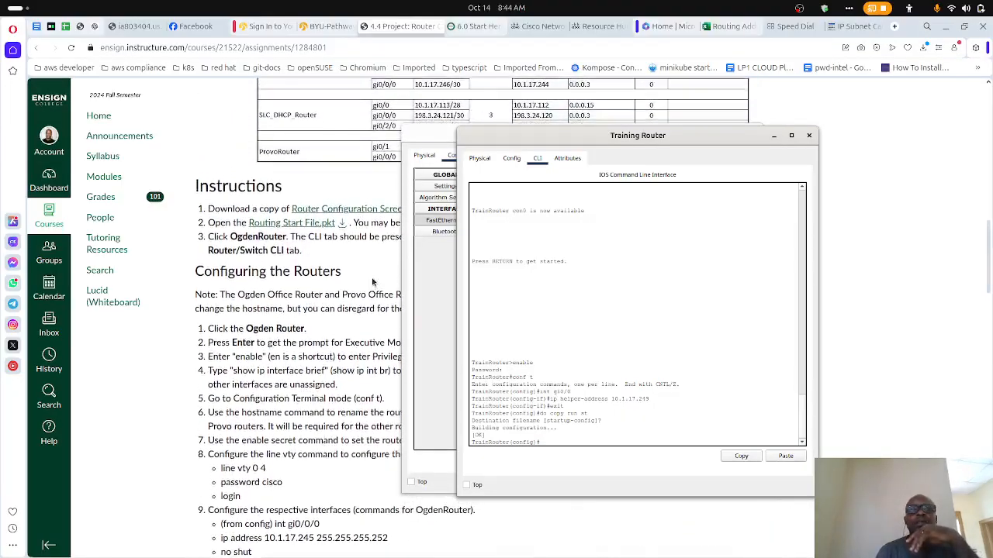
# - Close the Training Router and PC0x4 windows and review the IP helper addresses in the Router and OSPF Assignments table
pyautogui.scroll(4, 372, 282)
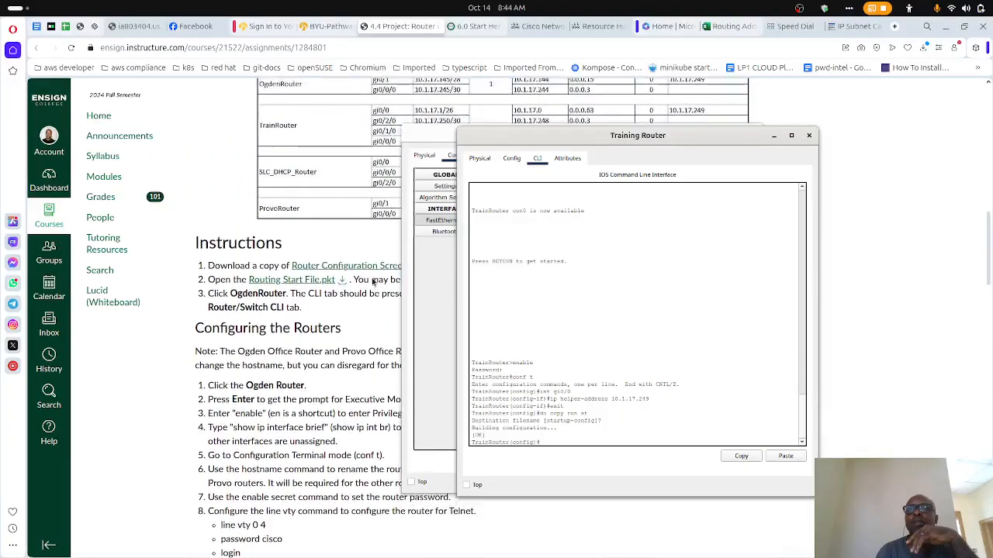
pyautogui.scroll(1, 373, 283)
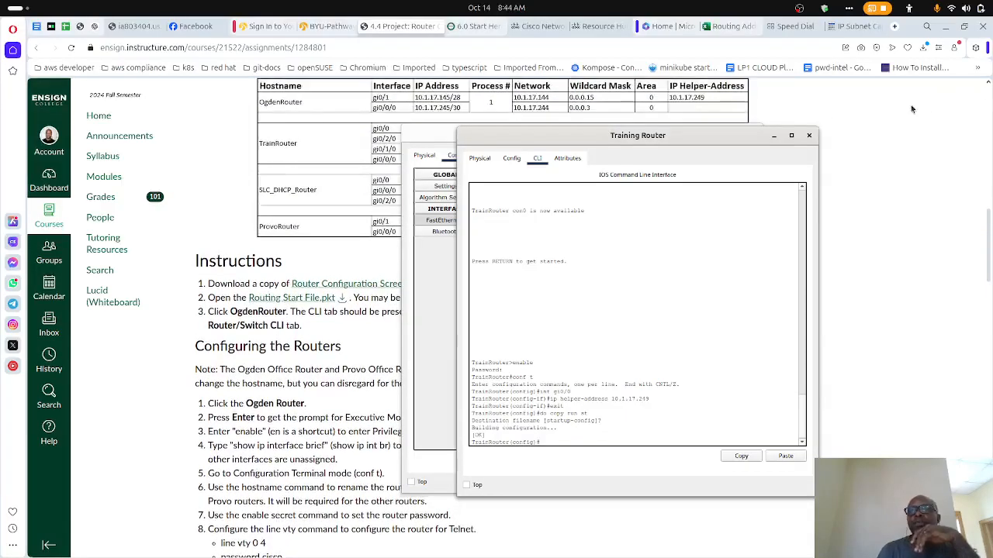
pyautogui.click(809, 136)
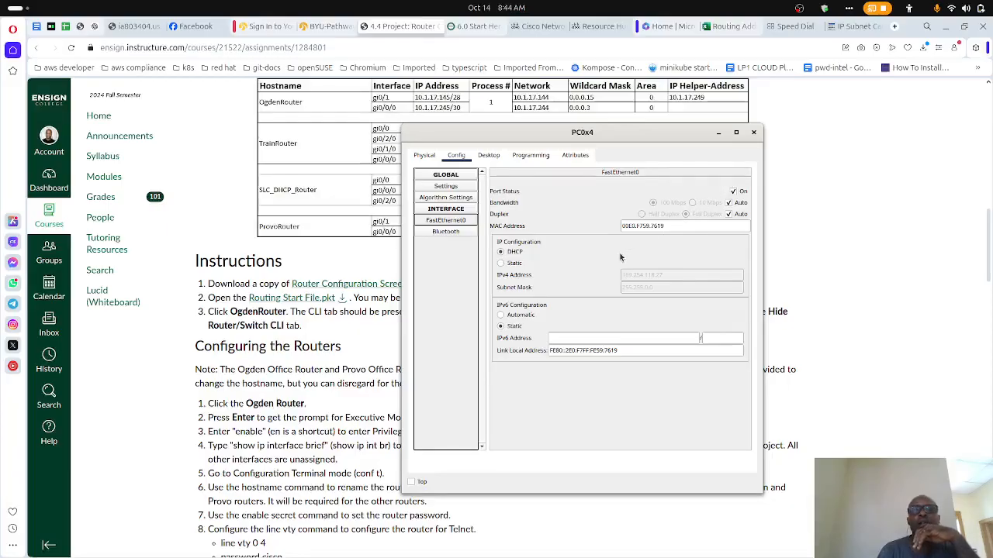
pyautogui.click(753, 133)
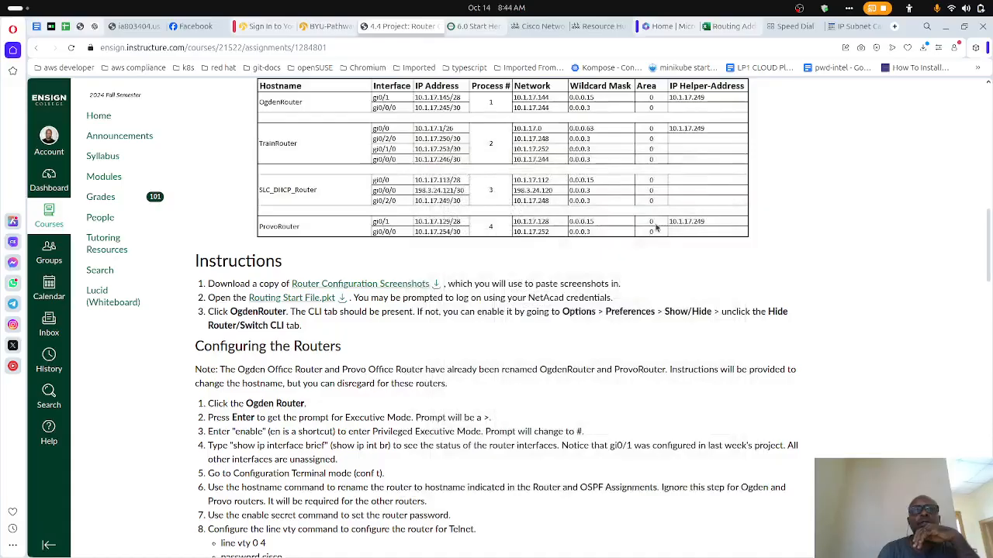
# - Switch to Packet Tracer, review the DHCP relay commands in the Ogden Router's command line and close its window
pyautogui.moveTo(633, 544)
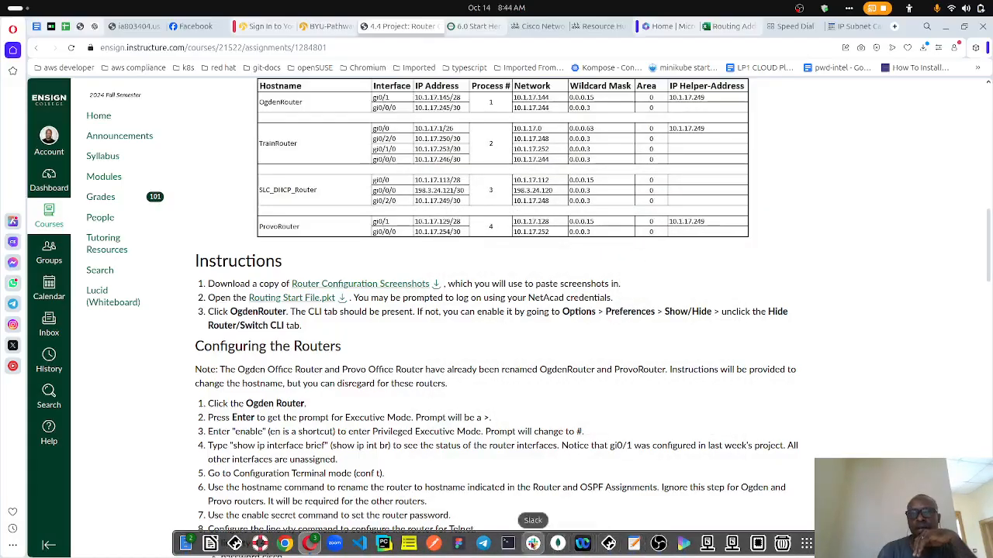
pyautogui.click(609, 543)
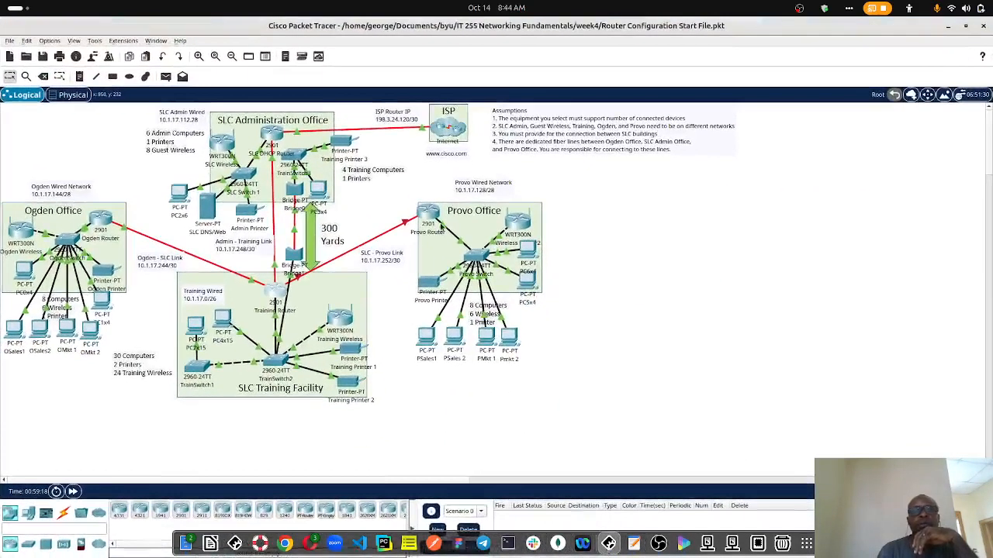
pyautogui.click(101, 221)
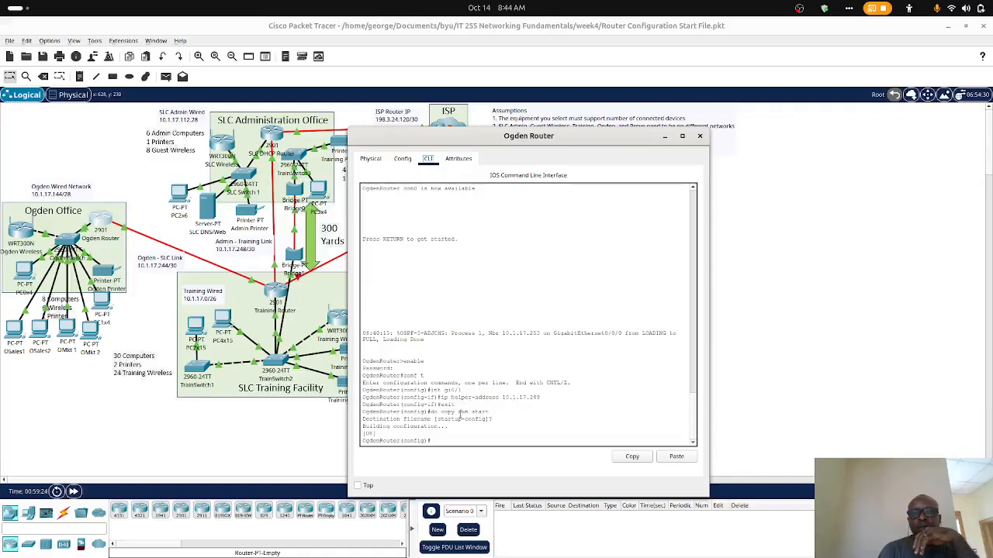
pyautogui.click(699, 136)
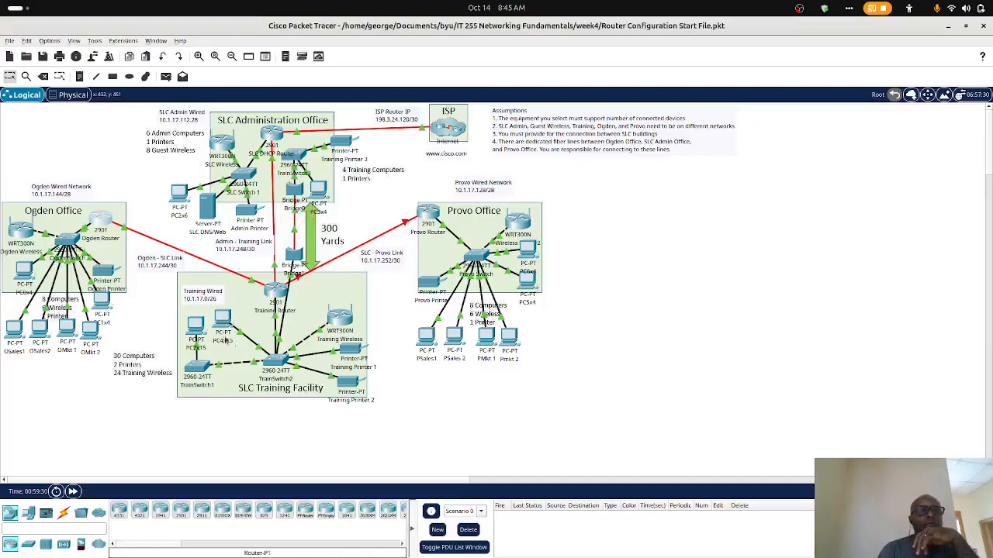
# - View PC0x4's FastEthernet0 settings in the Ogden Office, and reread the assignment's Configure DHCP instructions in Opera
pyautogui.click(25, 273)
pyautogui.click(385, 228)
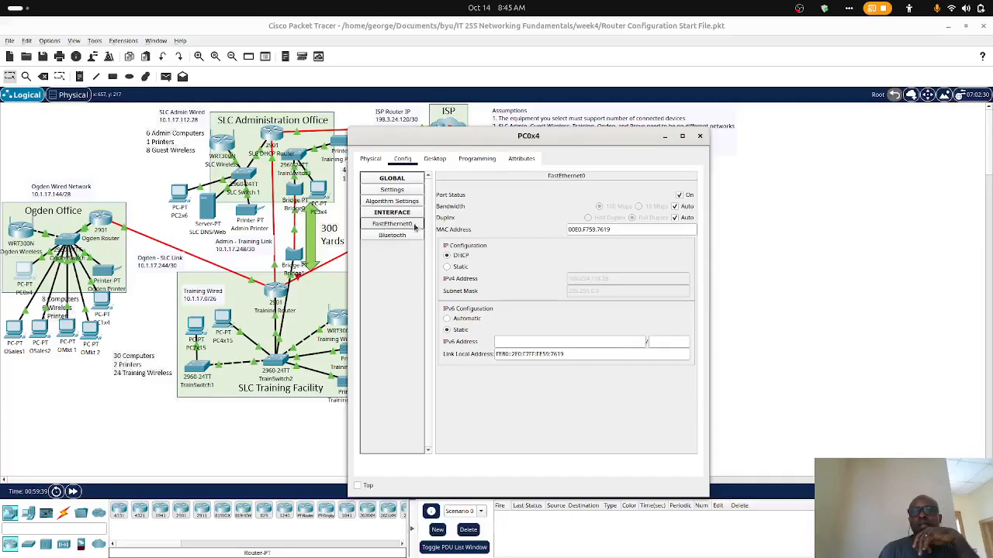
pyautogui.moveTo(411, 552)
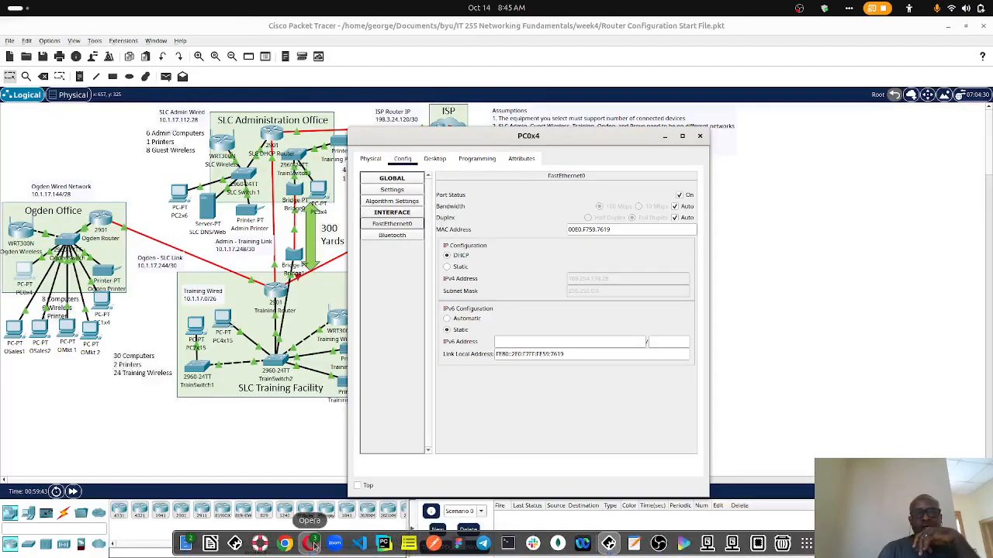
pyautogui.click(313, 545)
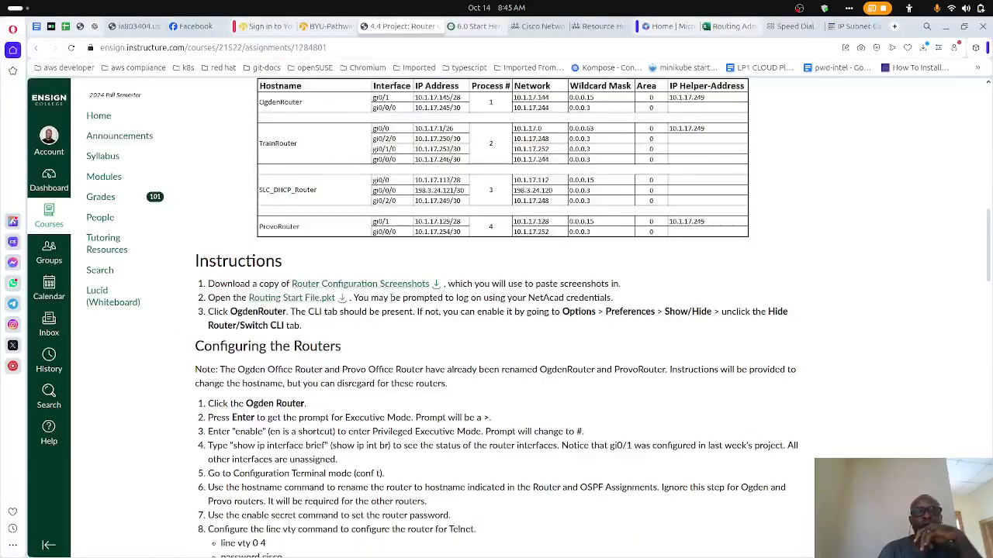
pyautogui.scroll(-15, 392, 302)
pyautogui.scroll(4, 392, 303)
pyautogui.scroll(1, 392, 302)
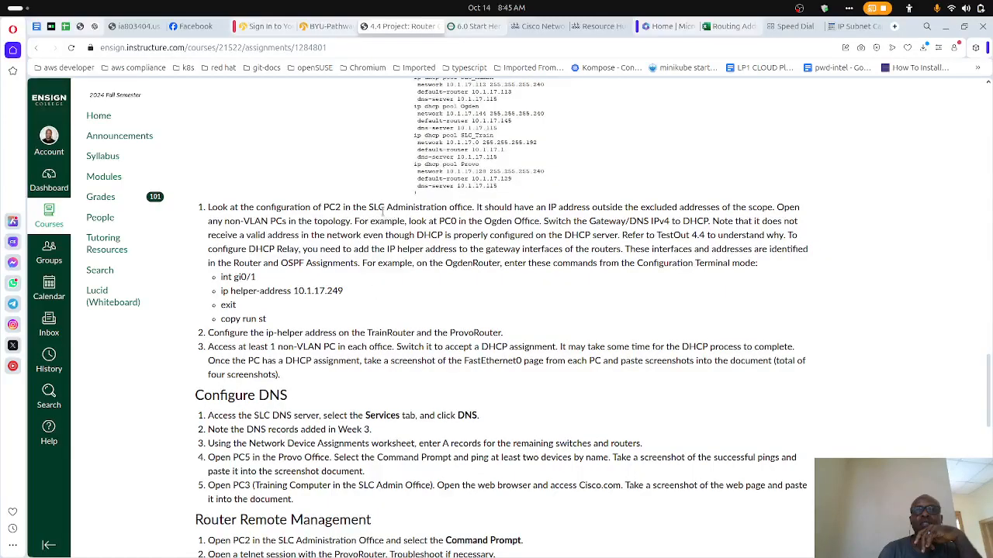
# - Return to Packet Tracer and compare the FastEthernet0 IP configuration of PC2x6 in the SLC Administration Office with that of PC0x4
pyautogui.moveTo(543, 554)
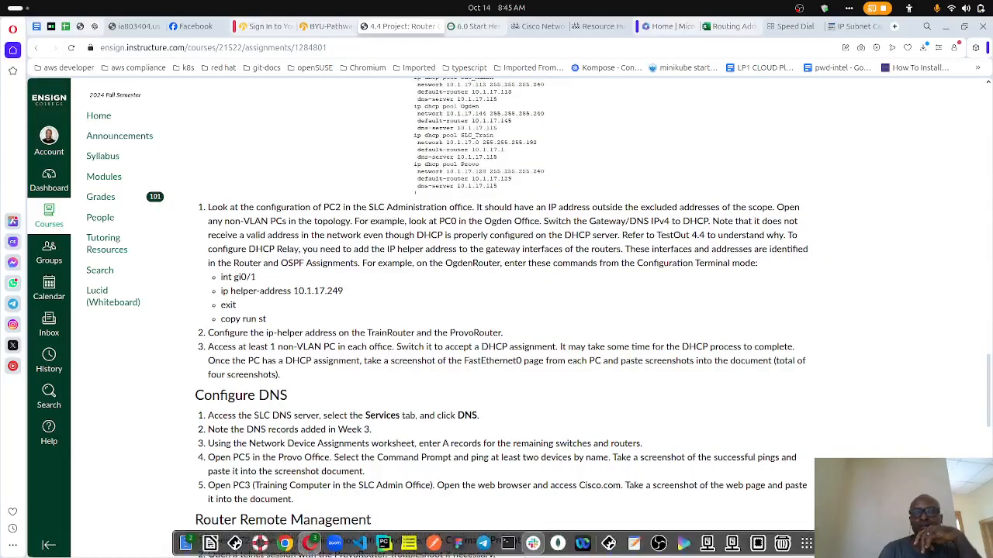
pyautogui.click(608, 543)
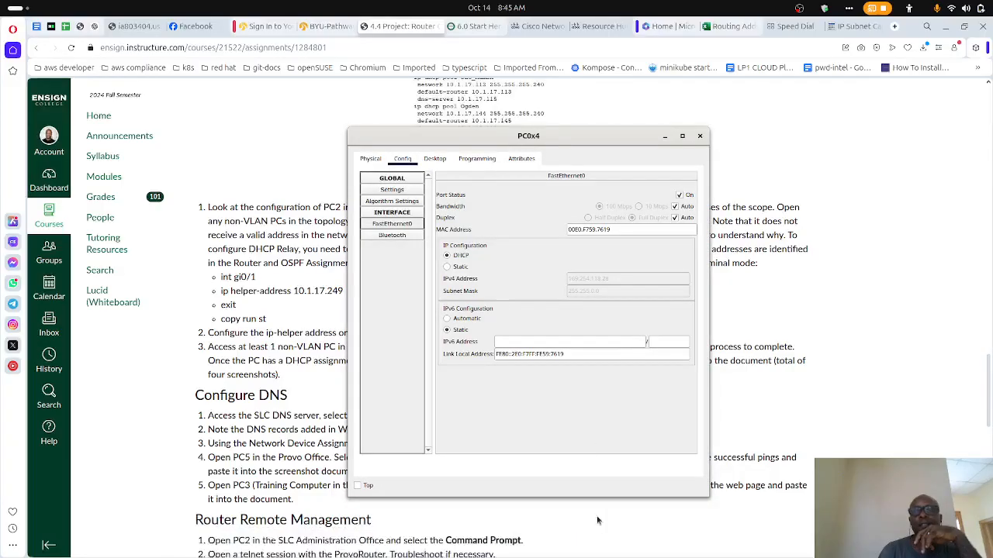
pyautogui.click(608, 543)
pyautogui.click(552, 410)
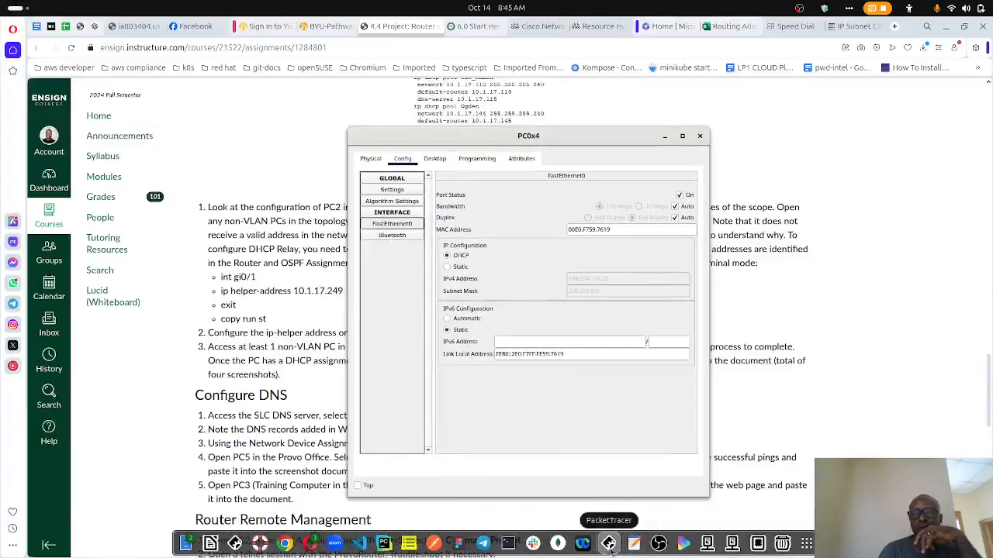
pyautogui.click(610, 546)
pyautogui.click(492, 310)
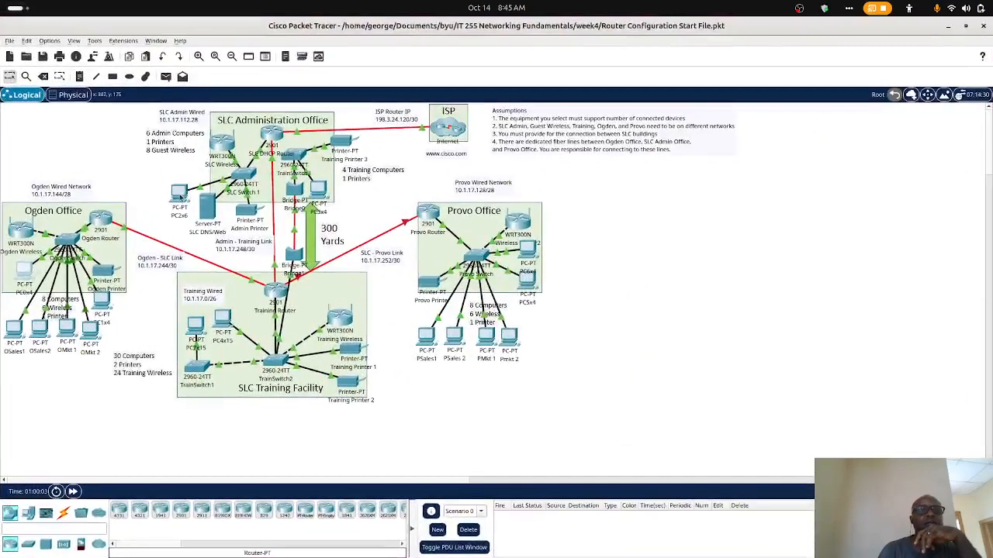
pyautogui.click(180, 198)
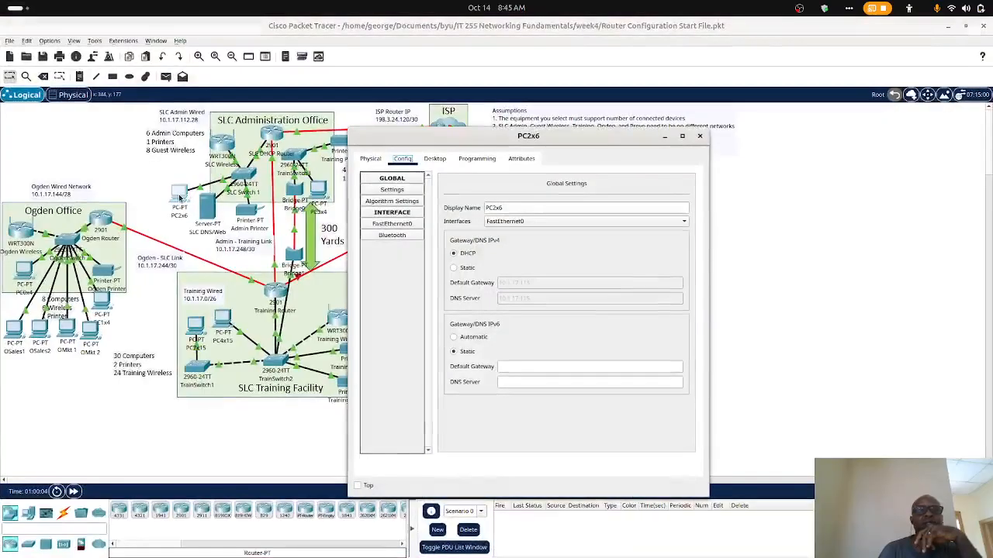
pyautogui.click(398, 225)
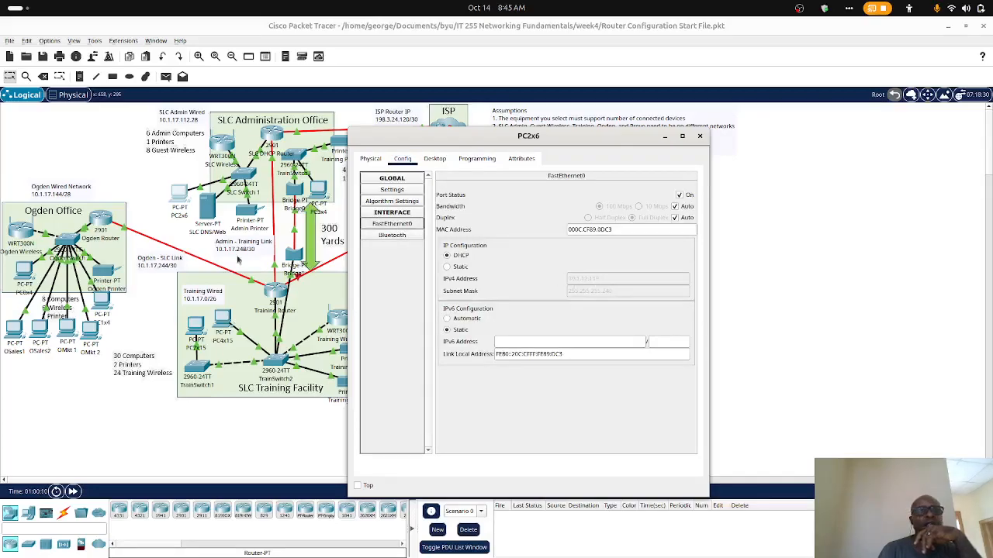
pyautogui.click(26, 272)
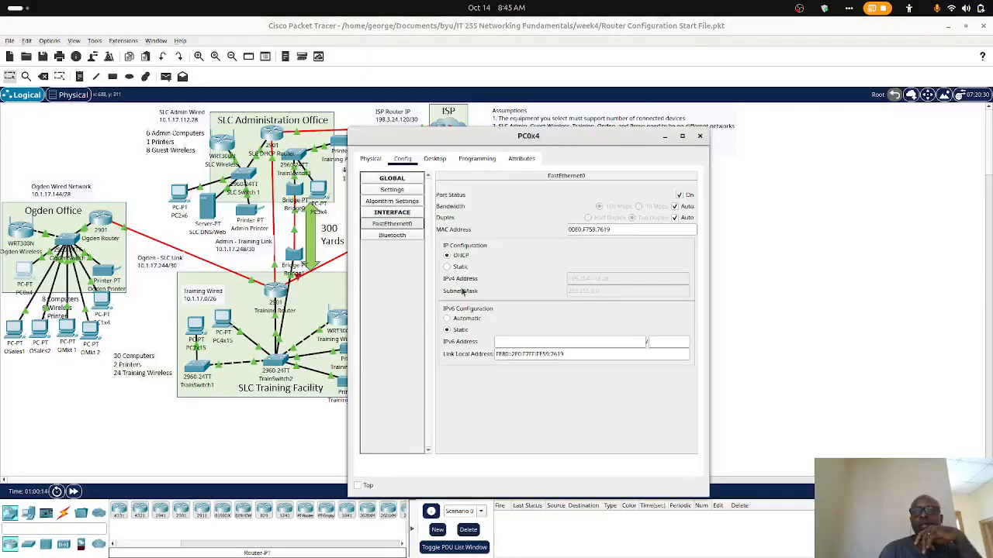
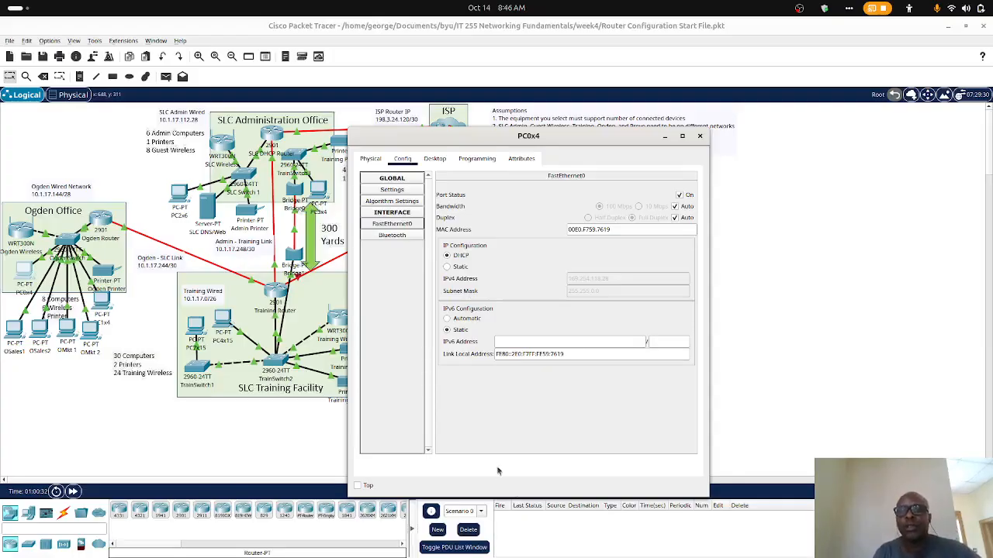
# - Open the Ogden Router's command line and check its IP helper configuration against the Router and OSPF Assignments table in Opera
pyautogui.moveTo(582, 549)
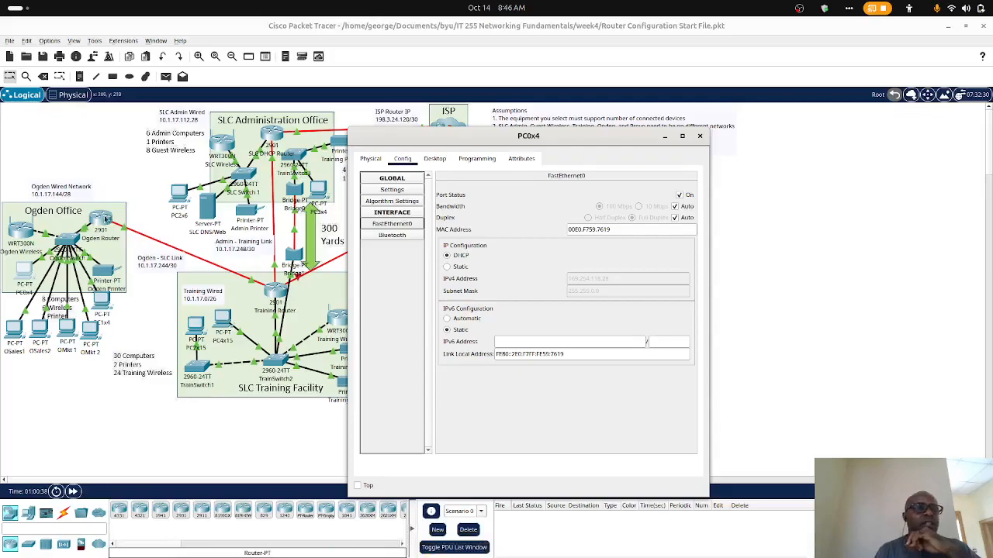
pyautogui.click(100, 224)
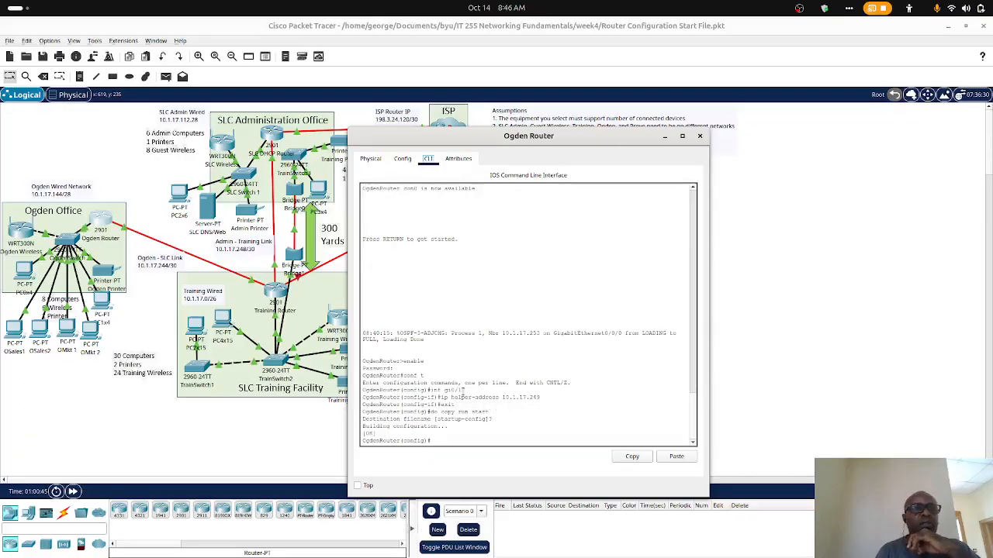
pyautogui.moveTo(411, 552)
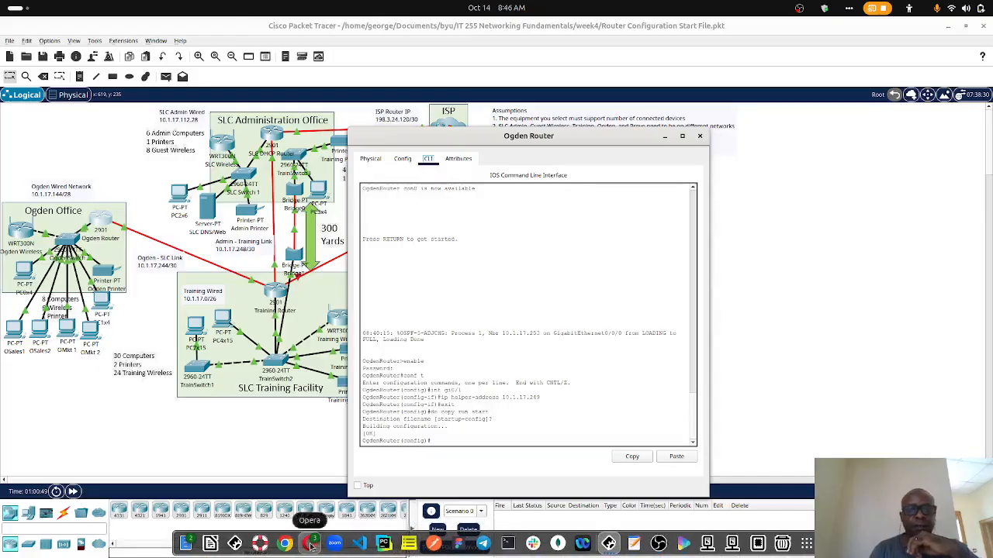
pyautogui.click(309, 543)
pyautogui.scroll(10, 413, 289)
pyautogui.scroll(-3, 412, 289)
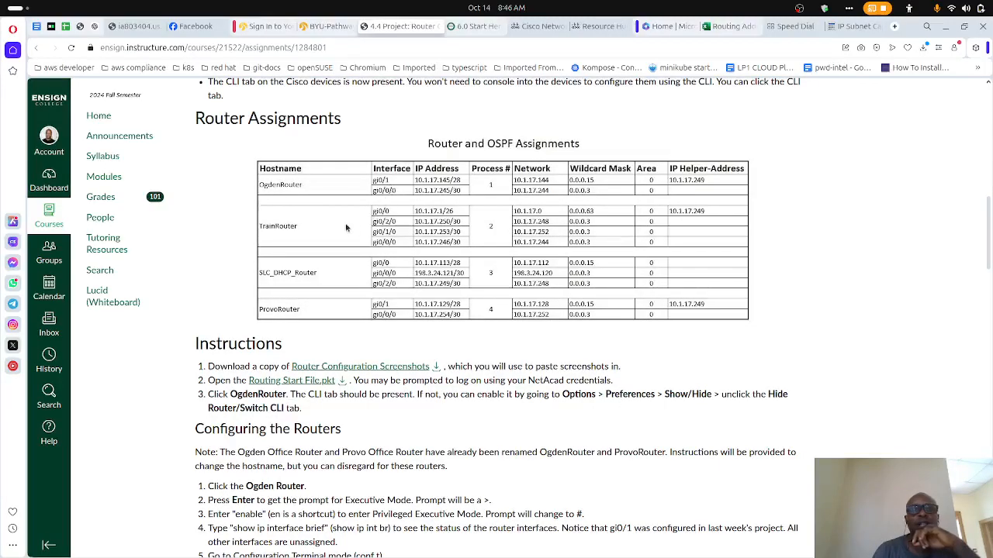
pyautogui.moveTo(507, 554)
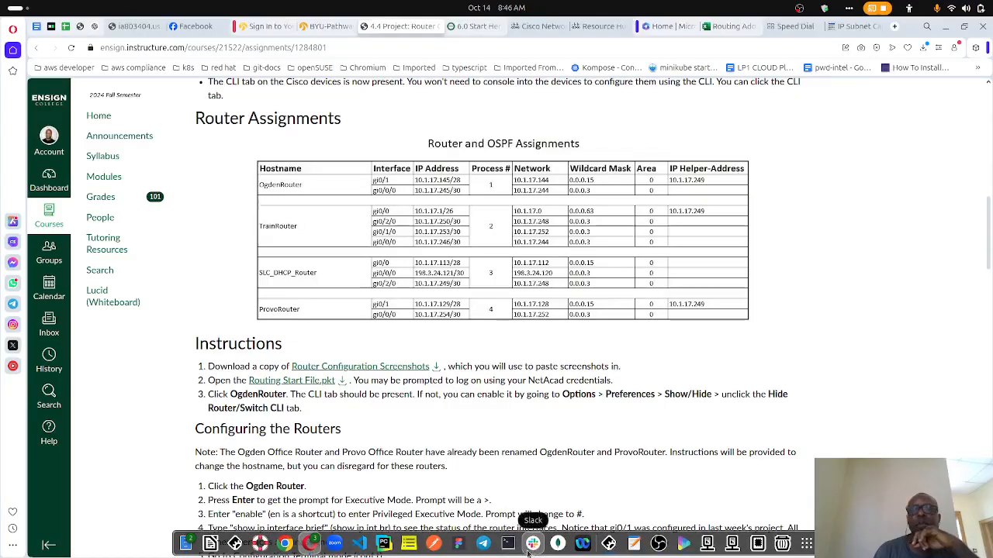
pyautogui.click(944, 26)
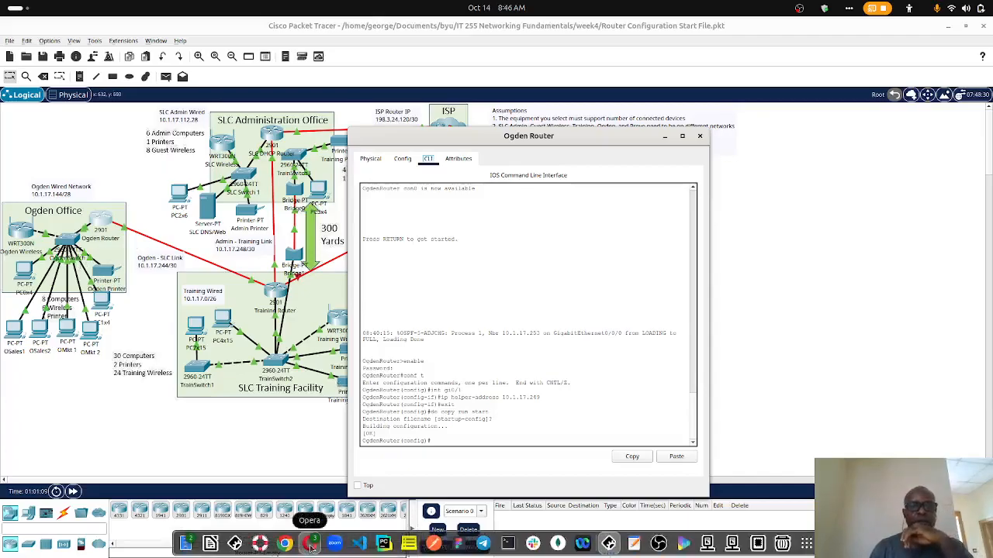
# - Reread the assignment's DHCP relay instructions in Opera, return to Packet Tracer and close the Ogden Router window
pyautogui.click(311, 546)
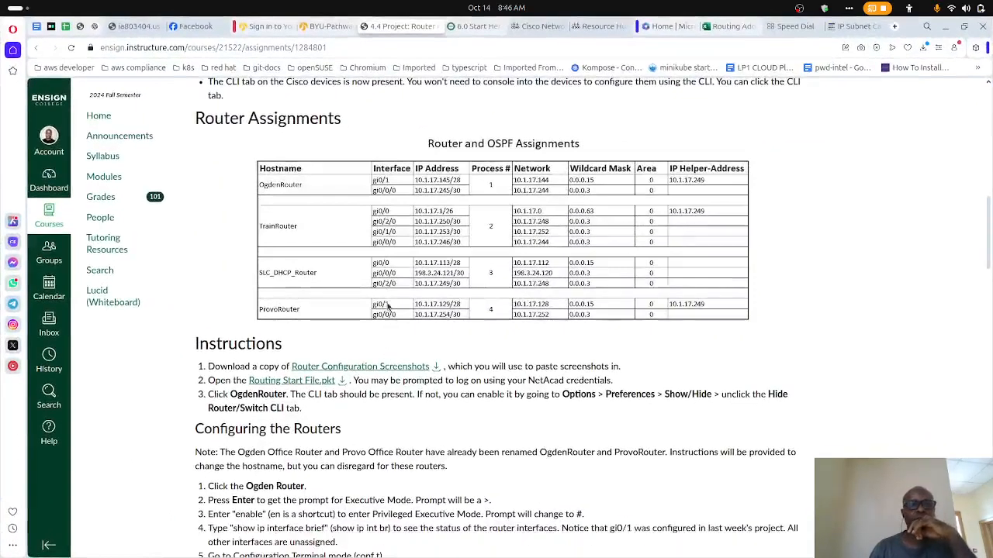
pyautogui.scroll(-10, 388, 306)
pyautogui.scroll(4, 388, 307)
pyautogui.scroll(-3, 388, 306)
pyautogui.scroll(-2, 388, 306)
pyautogui.scroll(3, 391, 294)
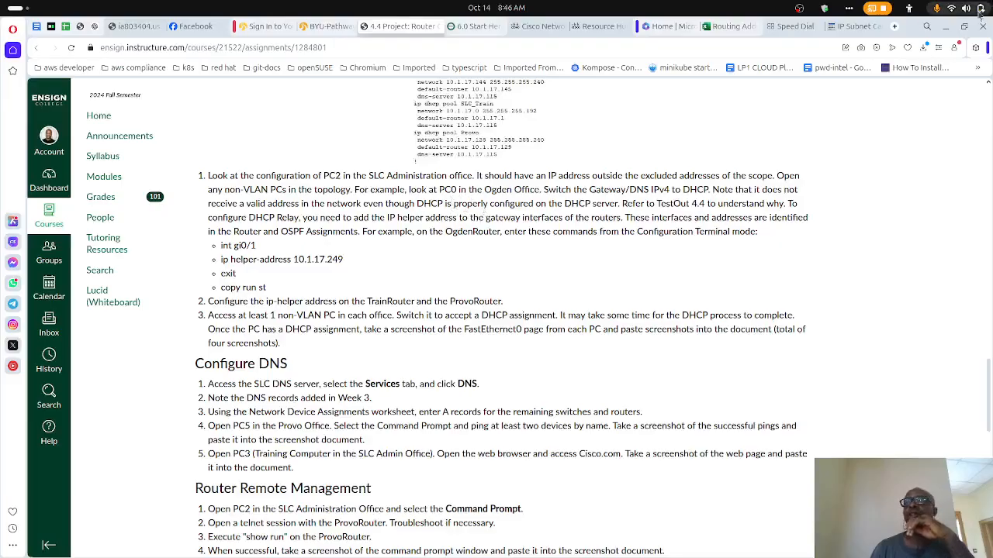
pyautogui.click(944, 27)
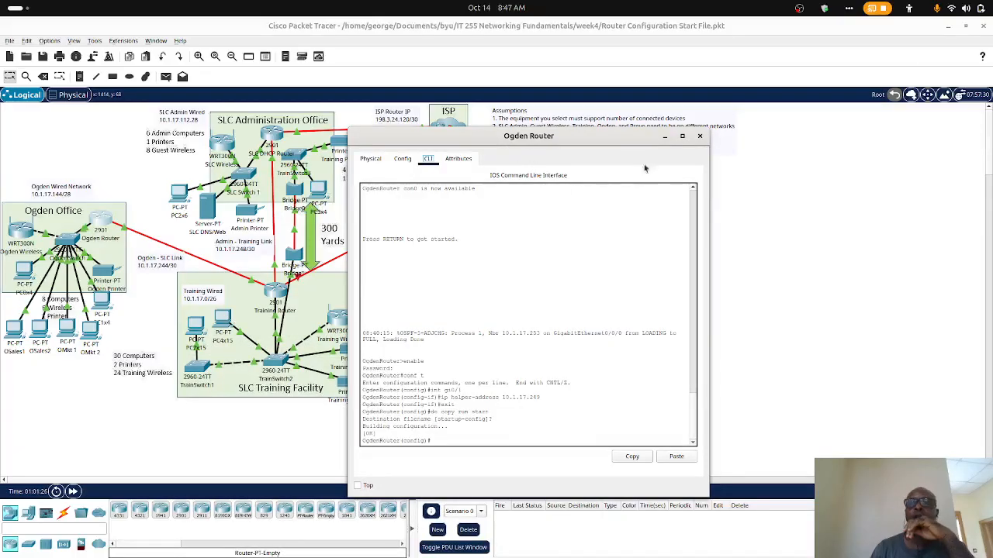
pyautogui.click(699, 136)
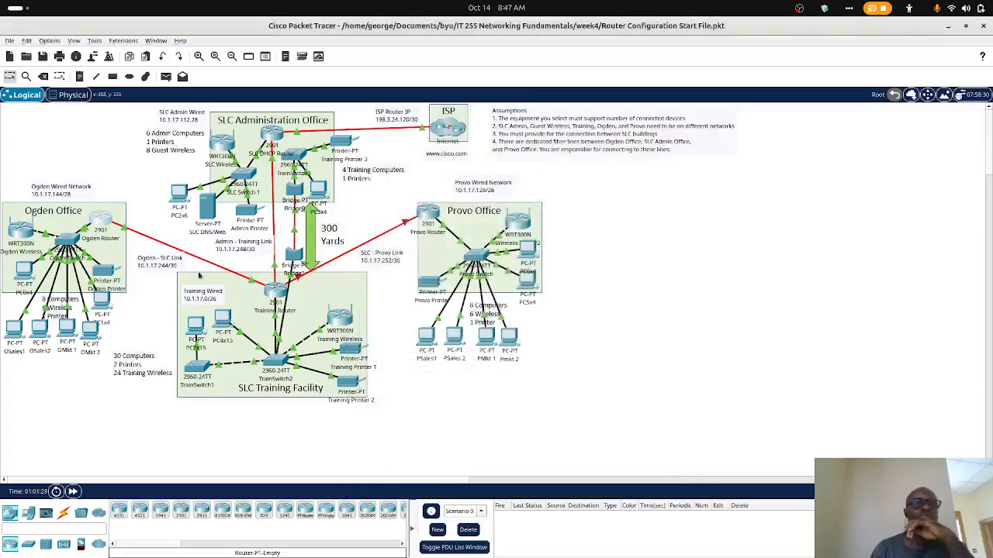
# - Compare the FastEthernet0 IP configuration of PC0x4 in the Ogden Office with that of PC2x6, and close the PC2x6 window
pyautogui.click(26, 272)
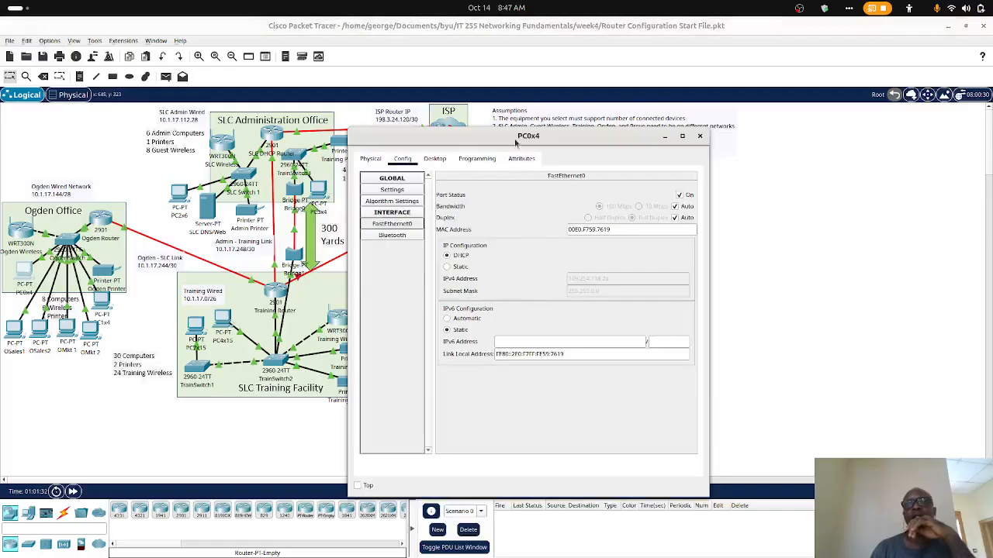
pyautogui.moveTo(514, 140); pyautogui.dragTo(708, 88)
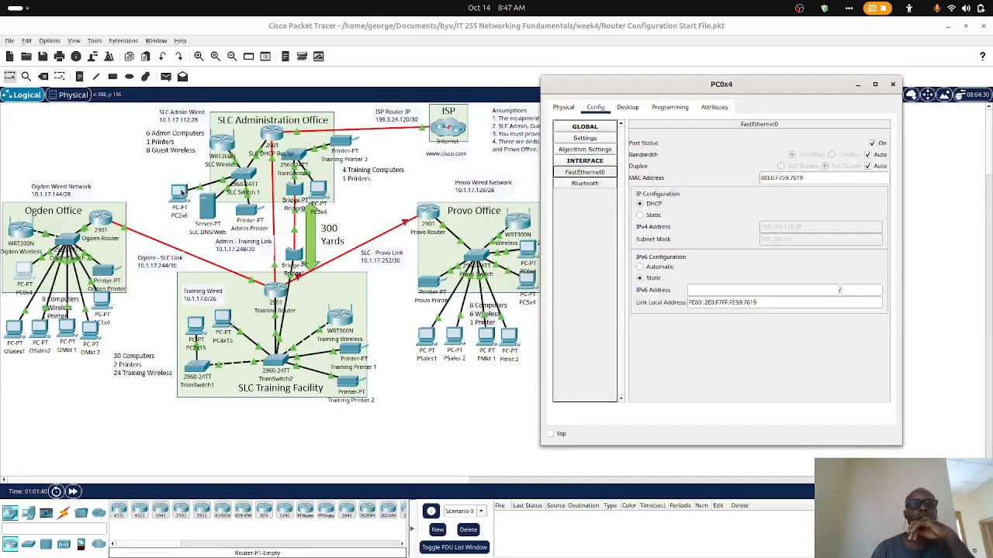
pyautogui.click(179, 193)
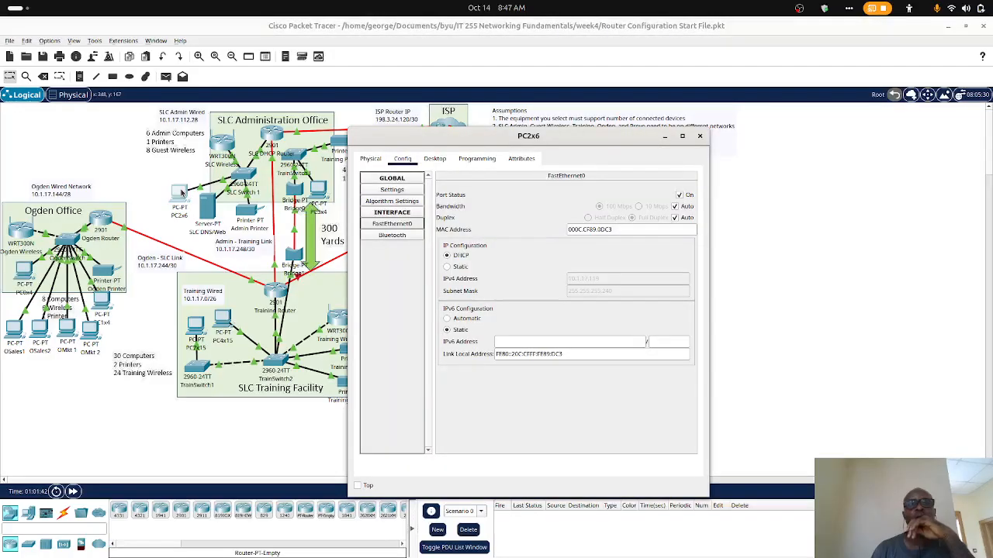
pyautogui.click(700, 137)
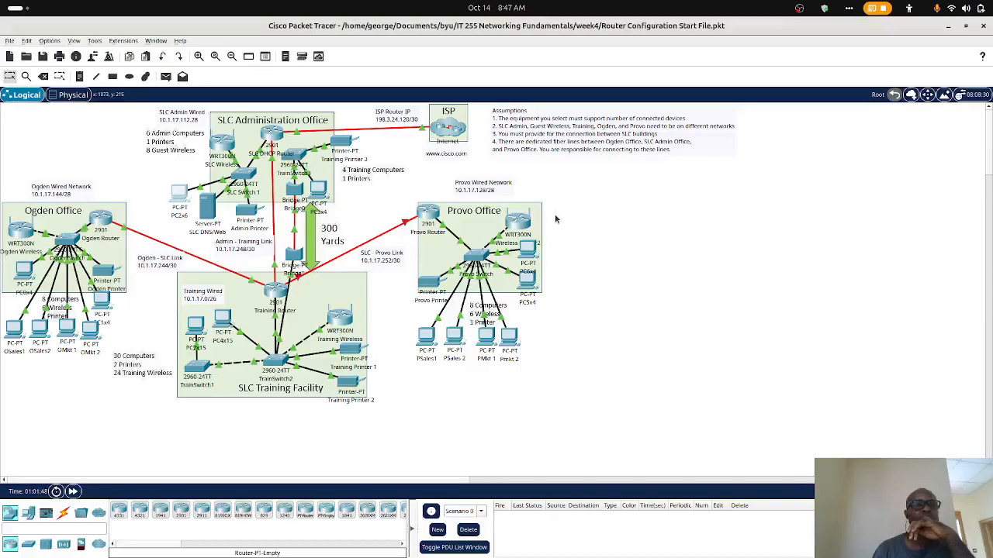
# - Switch PC0x4's FastEthernet0 IP configuration to Static and back to DHCP, and check its global Gateway/DNS IPv4 settings
pyautogui.moveTo(555, 553)
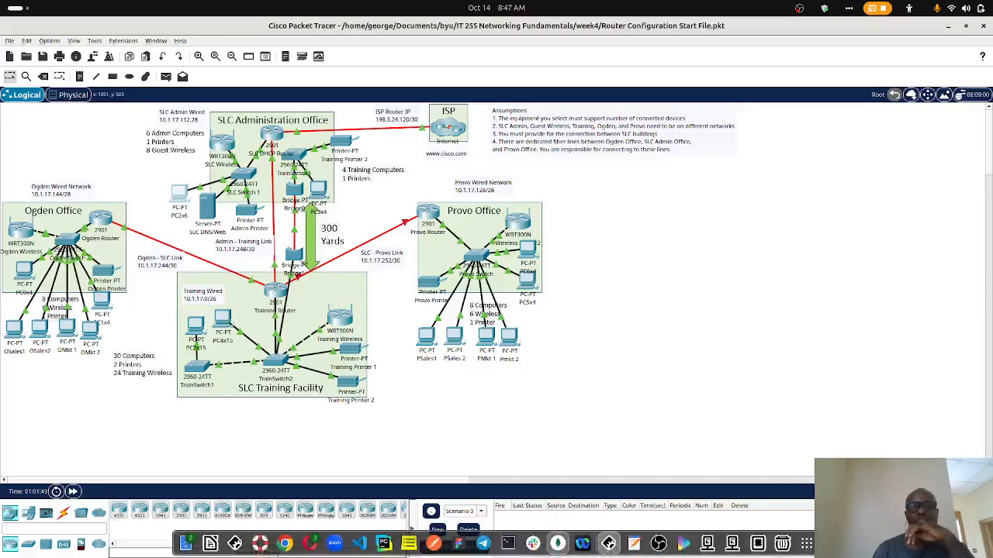
pyautogui.click(609, 545)
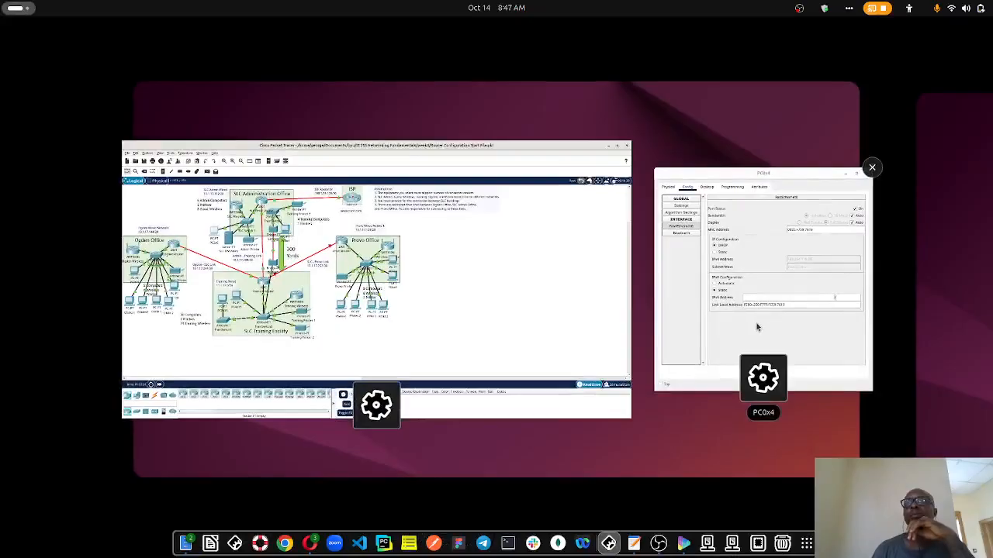
pyautogui.click(756, 324)
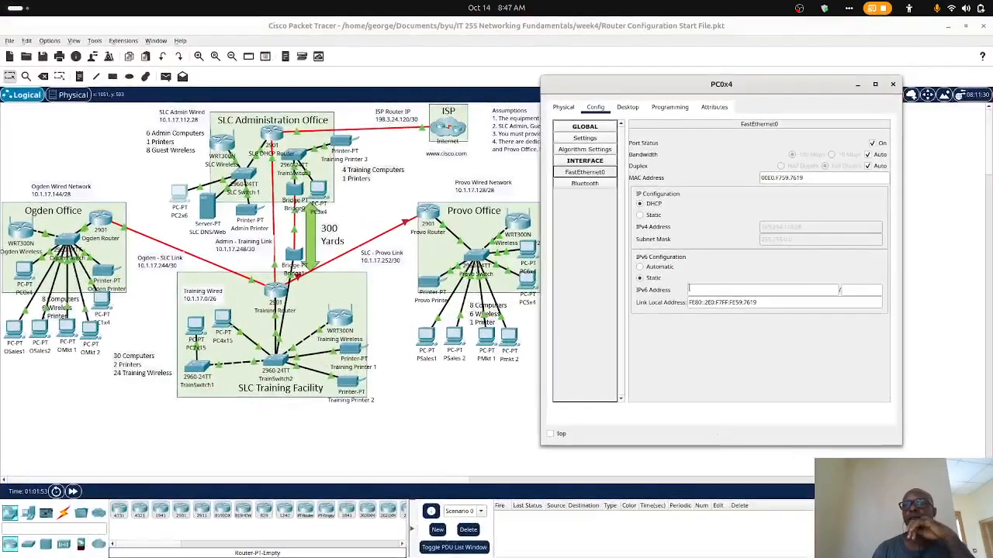
pyautogui.click(639, 215)
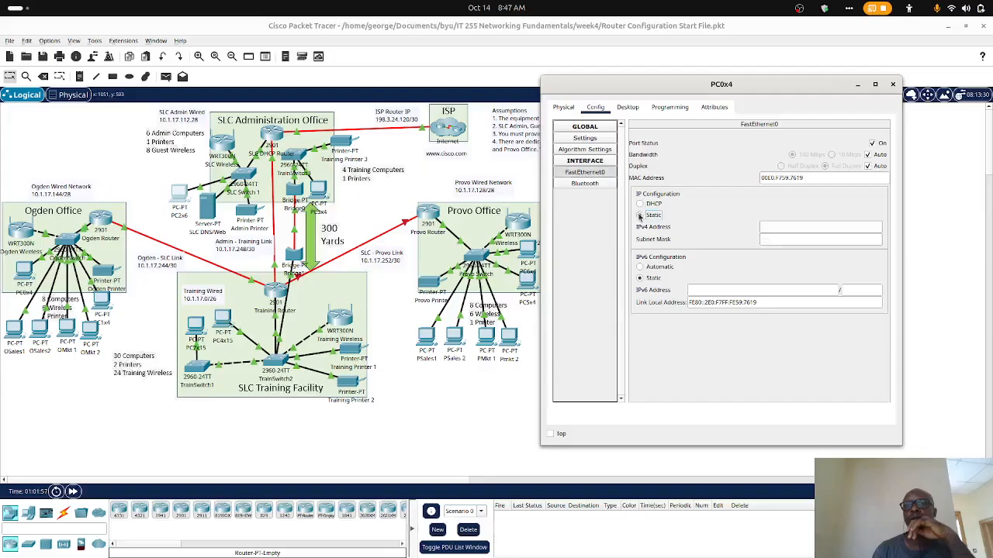
pyautogui.click(640, 204)
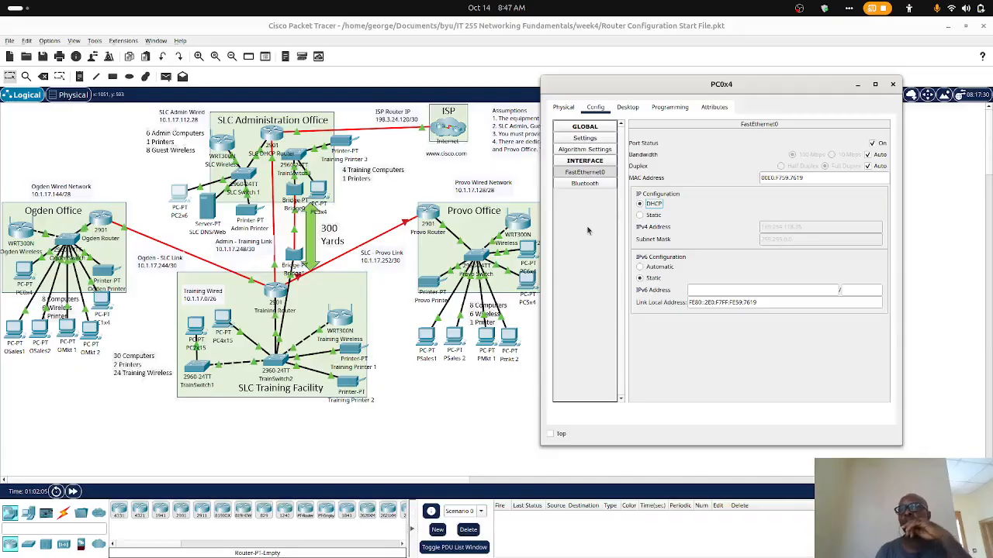
pyautogui.click(591, 140)
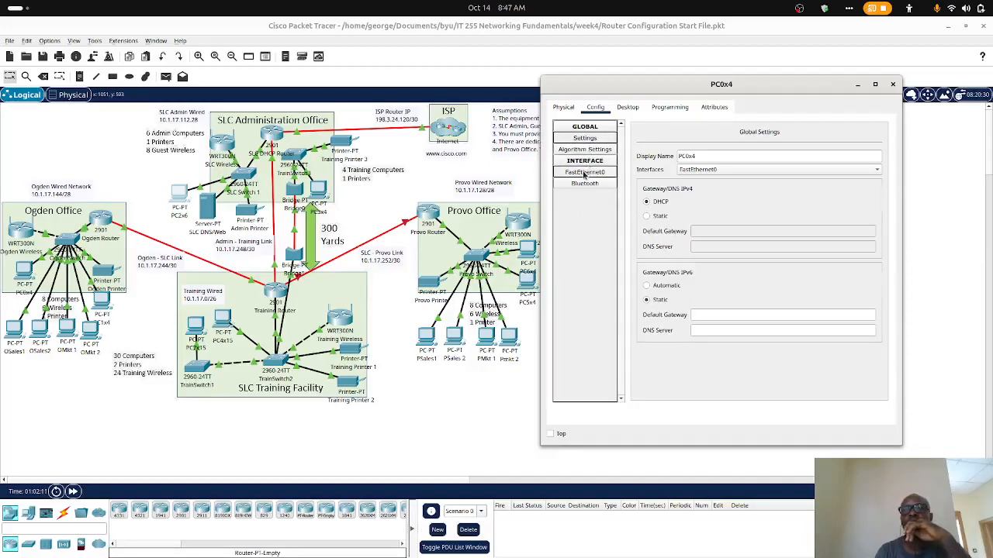
pyautogui.click(584, 172)
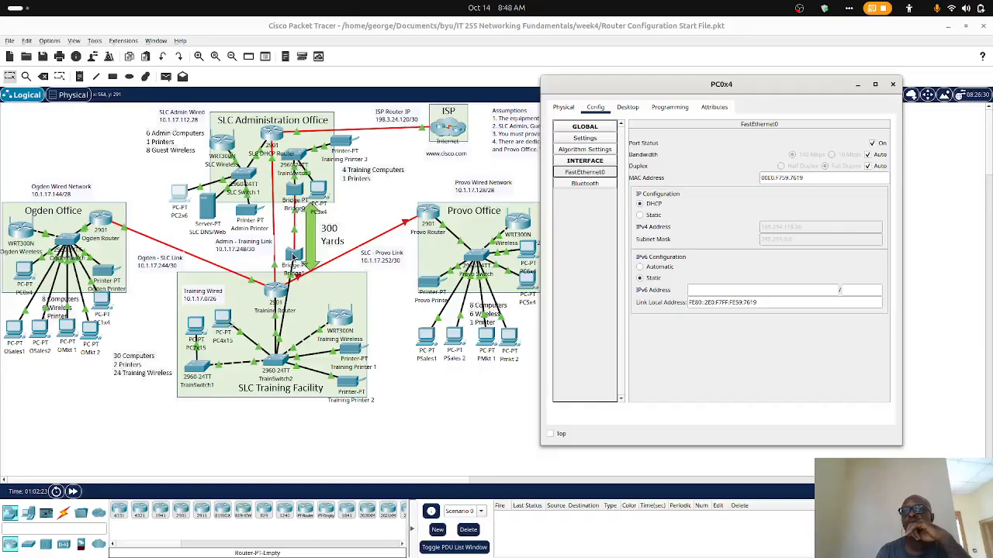
# - Switch to Opera to read the assignment's Configure DNS instructions, and close the PC0x4 window
pyautogui.click(287, 544)
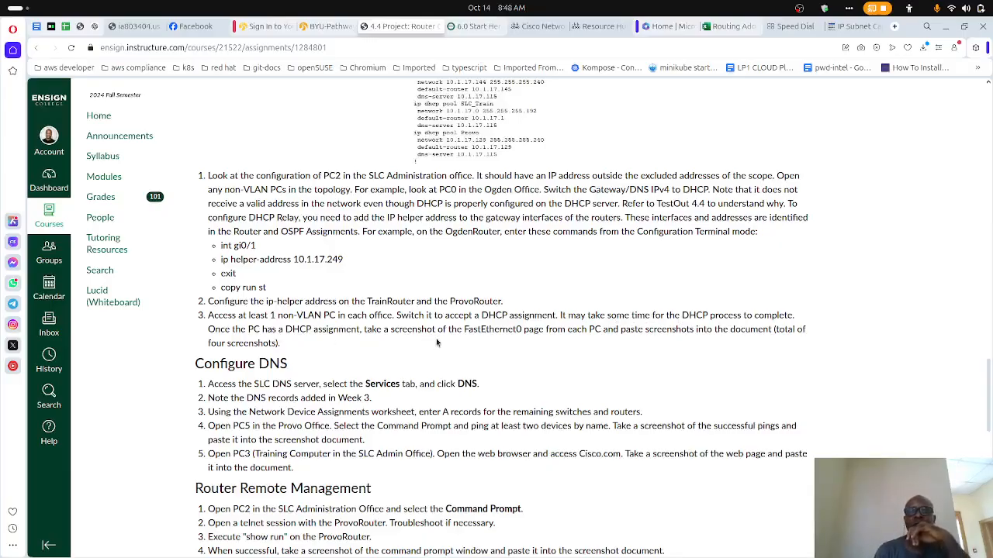
pyautogui.scroll(-1, 437, 342)
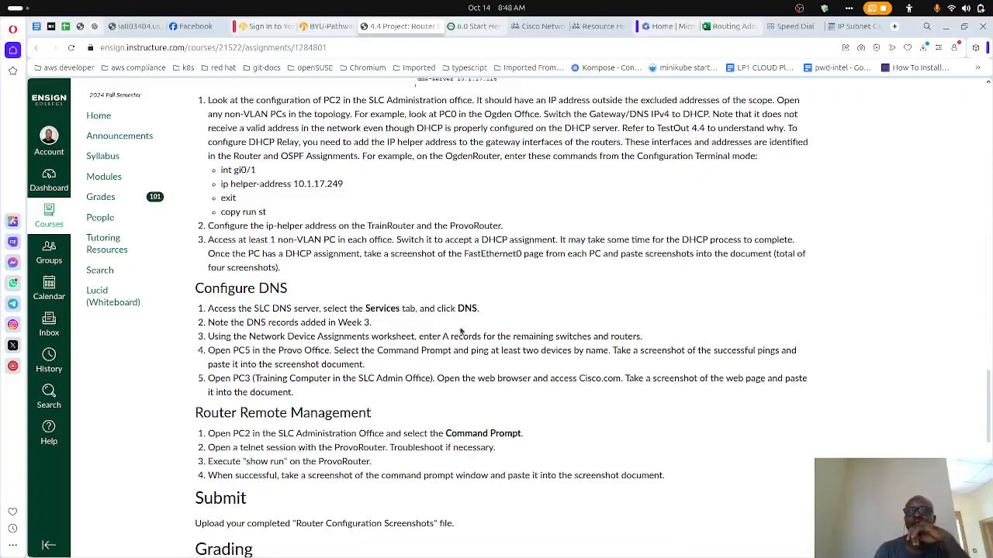
pyautogui.scroll(-1, 408, 318)
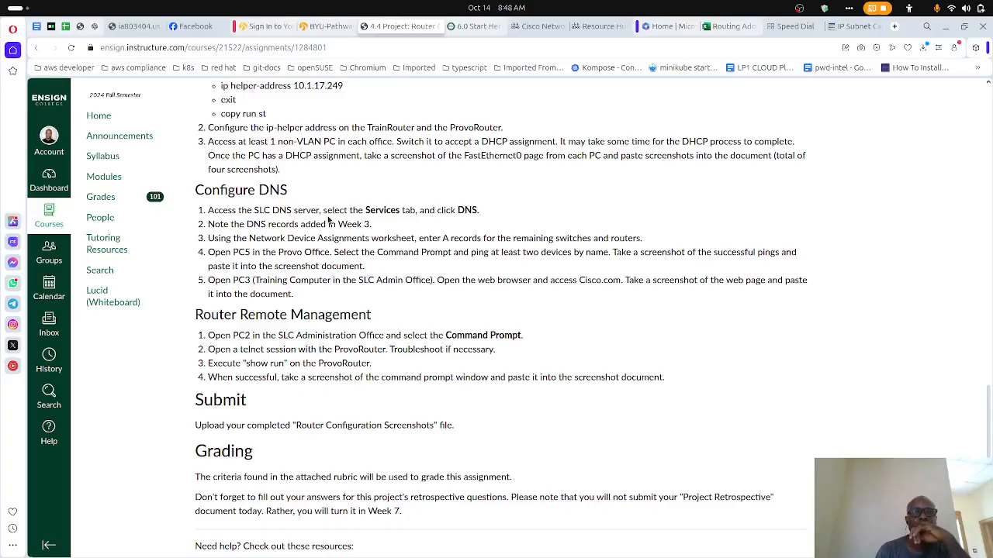
pyautogui.moveTo(465, 552)
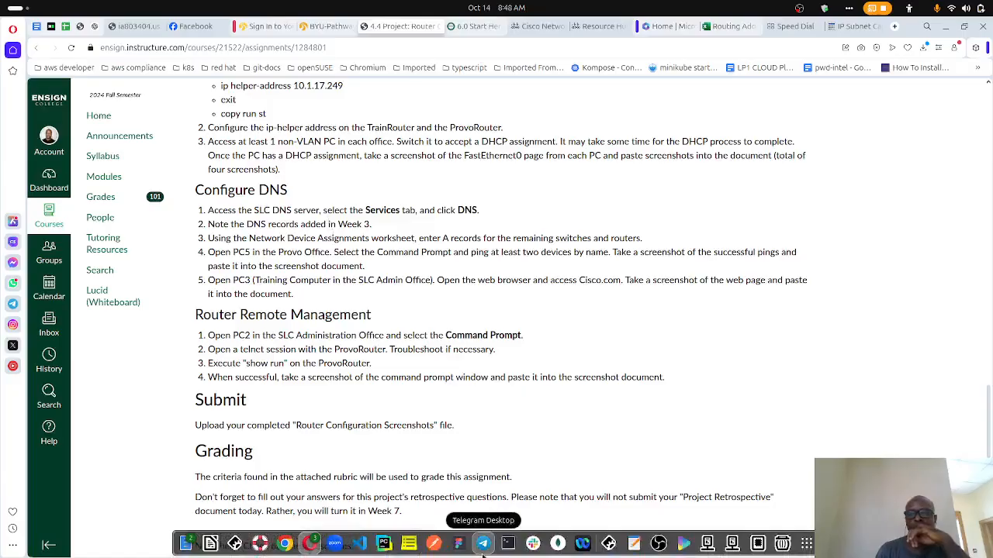
pyautogui.click(612, 546)
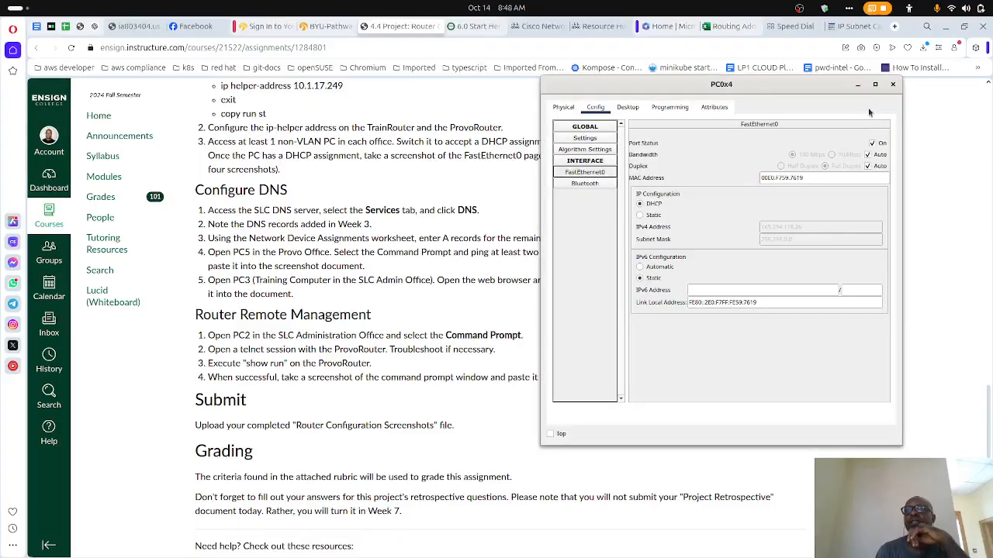
pyautogui.click(893, 86)
# - Switch to Packet Tracer and view the SLC DNS/Web server's DNS service records beside the assignment's instructions in Opera
pyautogui.moveTo(580, 542)
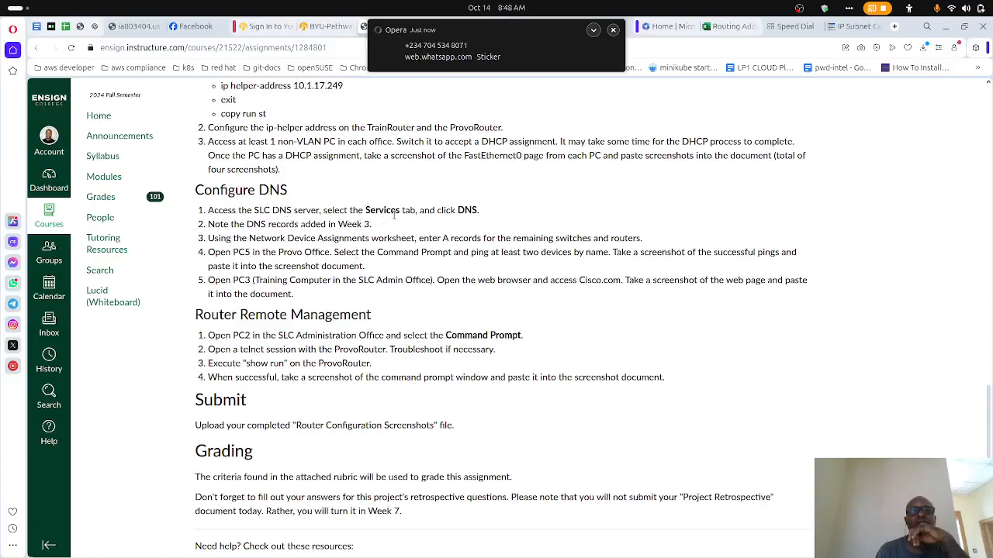
pyautogui.moveTo(508, 547)
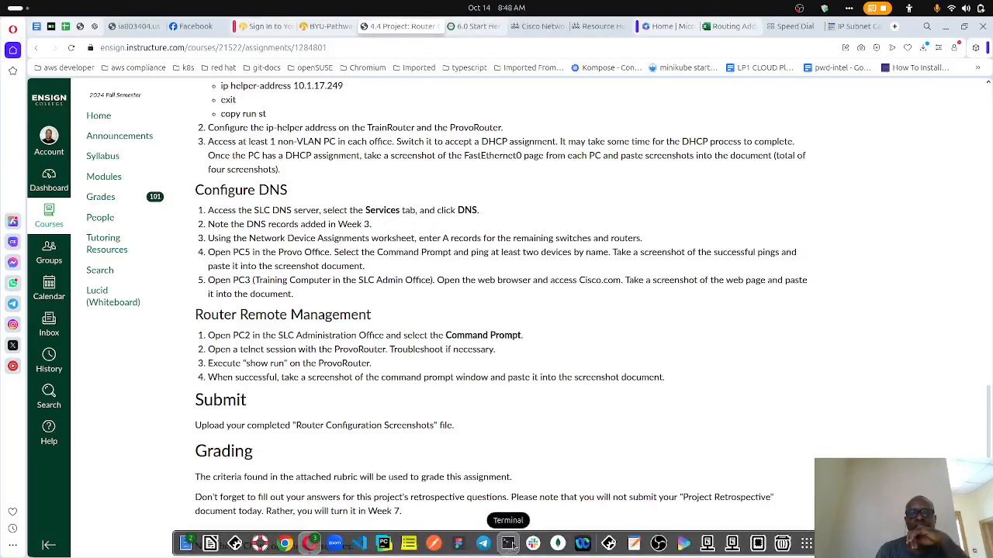
pyautogui.click(609, 546)
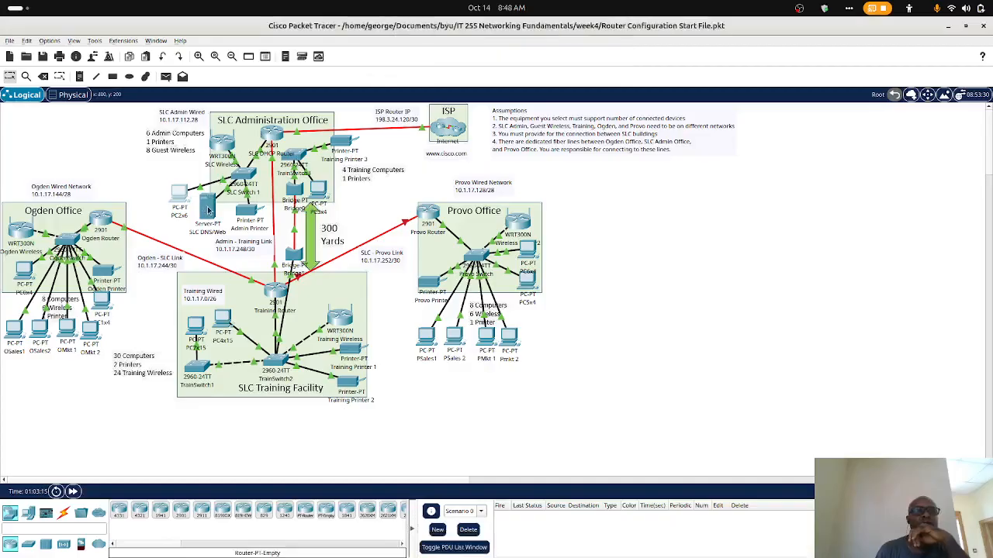
pyautogui.click(208, 208)
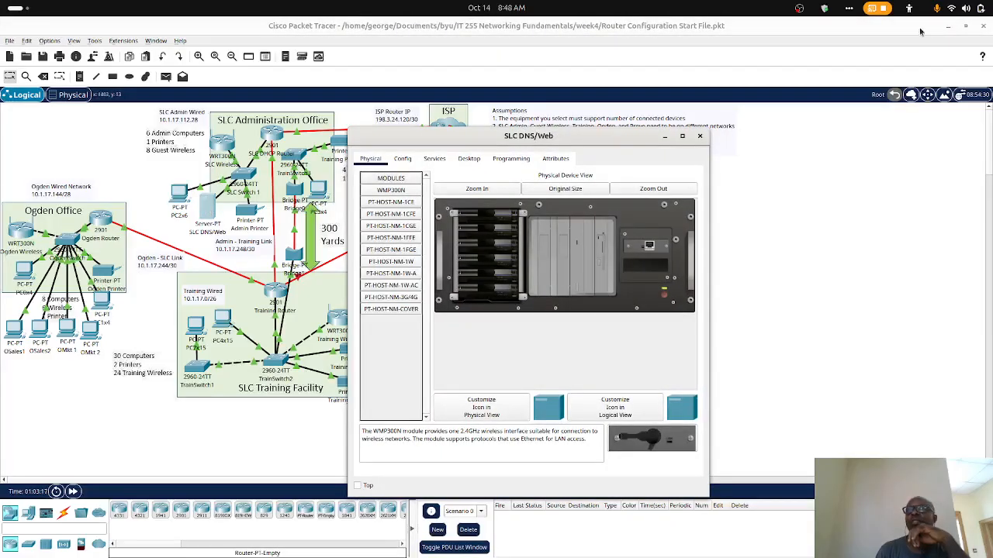
pyautogui.click(948, 26)
pyautogui.moveTo(558, 143); pyautogui.dragTo(751, 114)
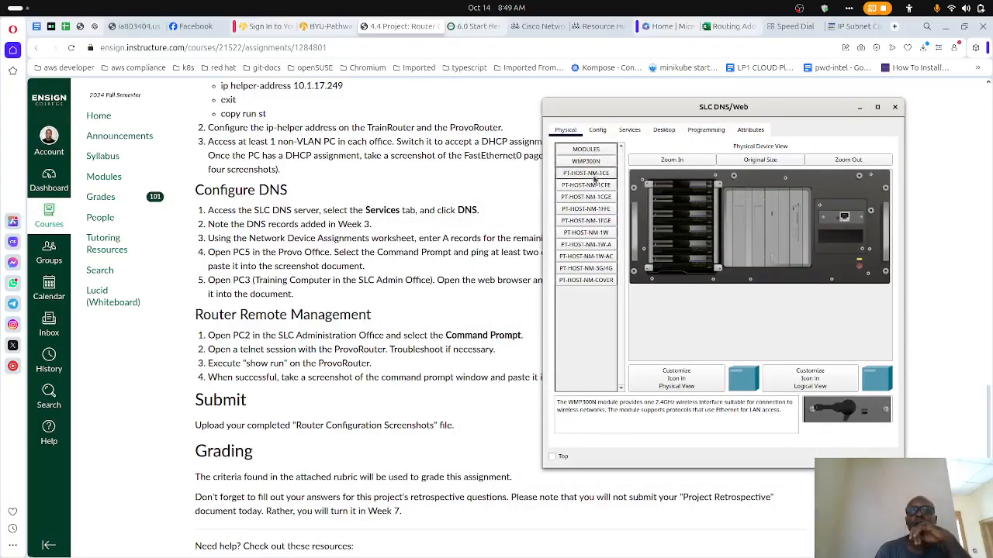
pyautogui.click(629, 129)
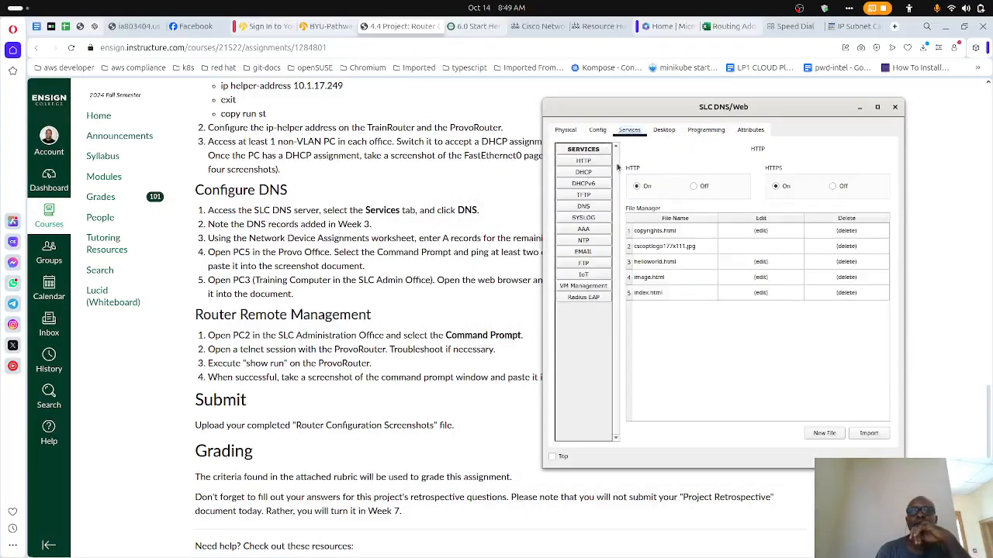
pyautogui.click(584, 208)
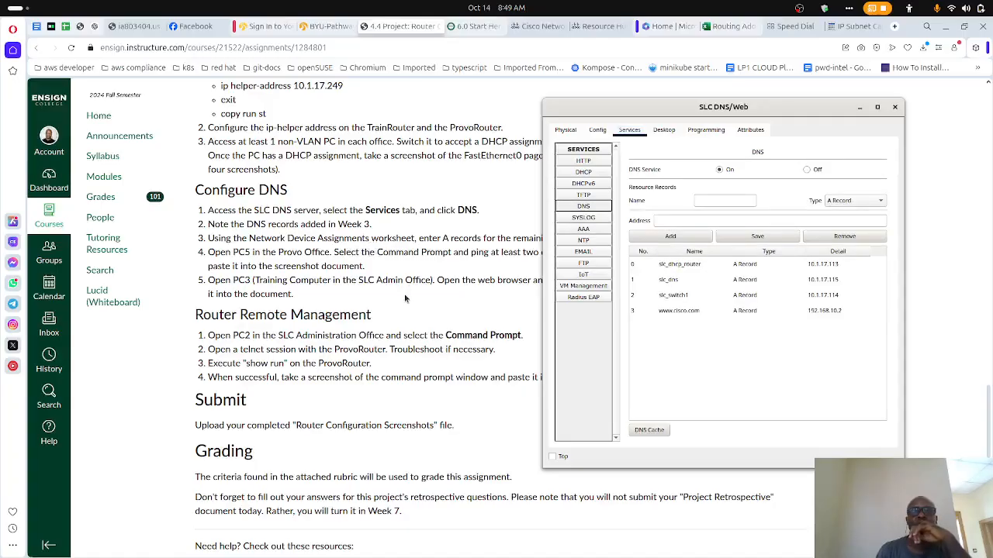
pyautogui.scroll(-3, 404, 299)
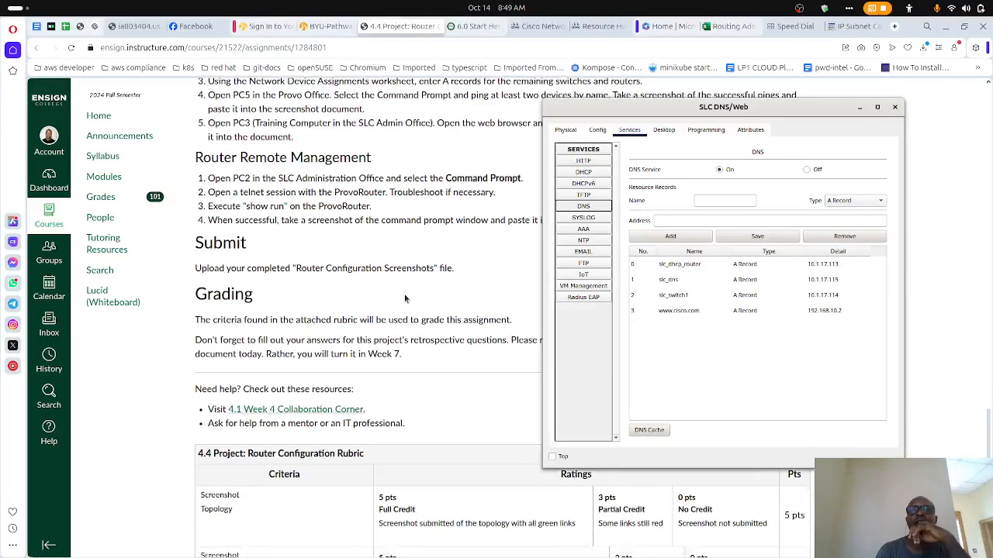
pyautogui.scroll(1, 404, 299)
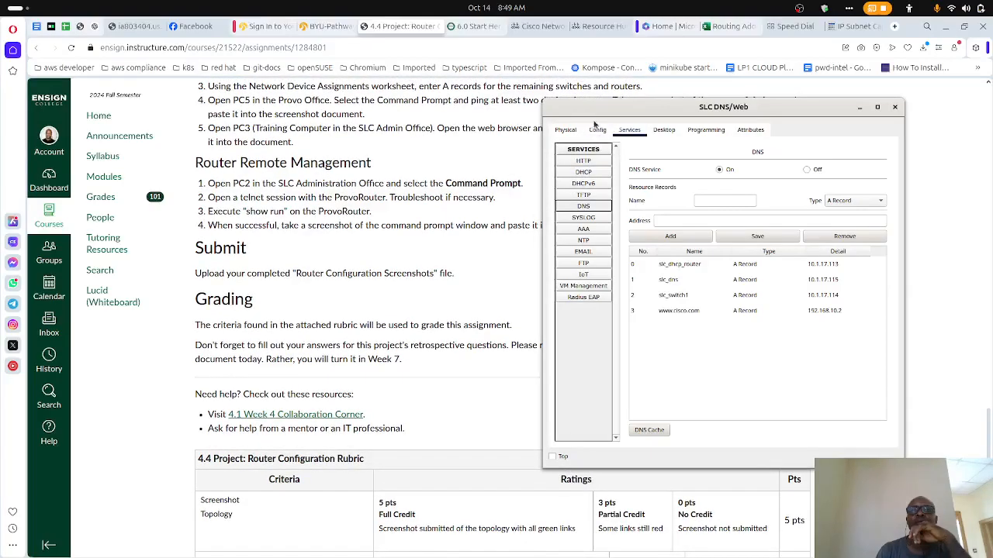
# - Open the Network Device Assignments worksheet in Opera and place the SLC DNS/Web window from Packet Tracer beside the Ogden Office table
pyautogui.moveTo(603, 114); pyautogui.dragTo(564, 155)
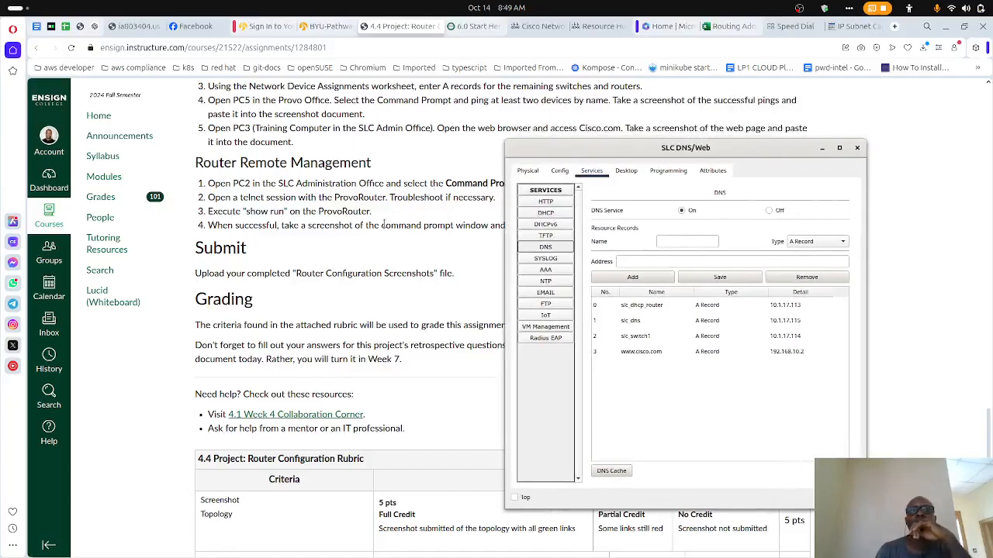
pyautogui.scroll(1, 383, 224)
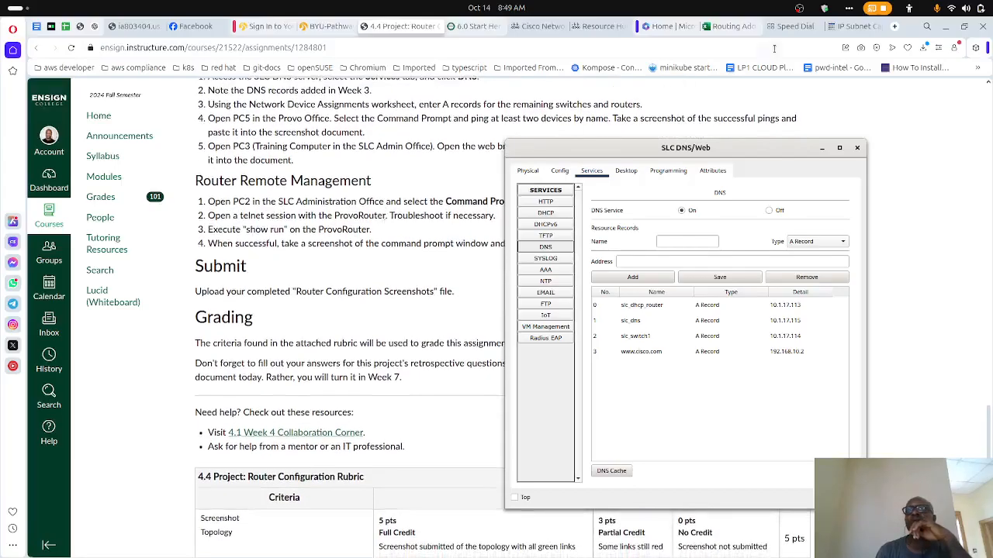
pyautogui.click(724, 28)
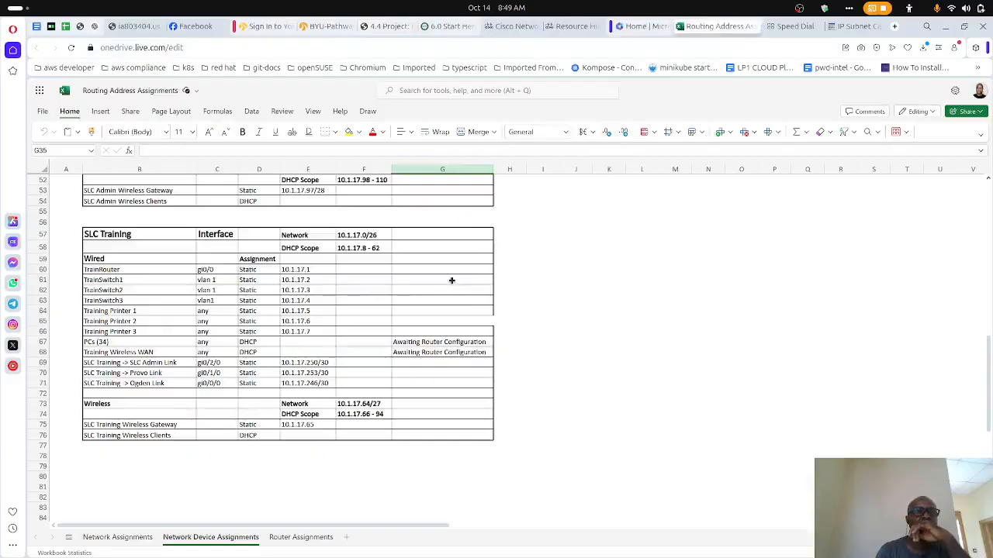
pyautogui.scroll(10, 451, 280)
pyautogui.scroll(8, 451, 281)
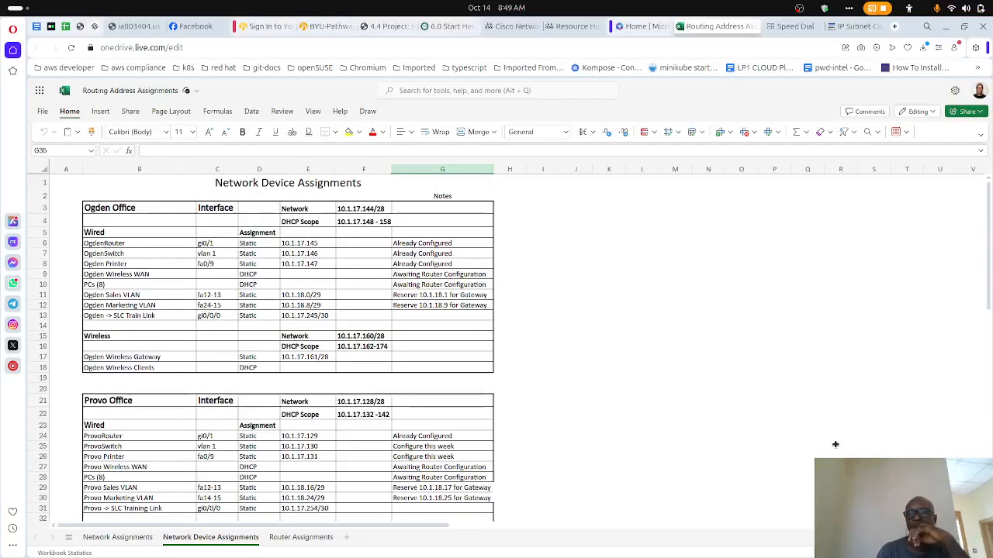
pyautogui.moveTo(682, 546)
pyautogui.click(610, 544)
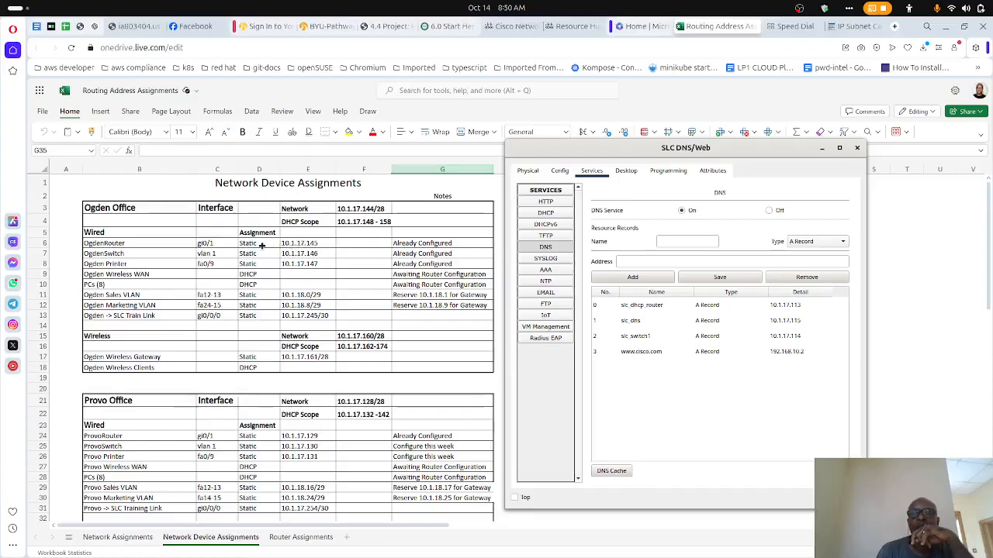
# - Add a DNS A record named OgdenRouter with address 10.1.17.145 on the SLC DNS/Web server
pyautogui.click(696, 240)
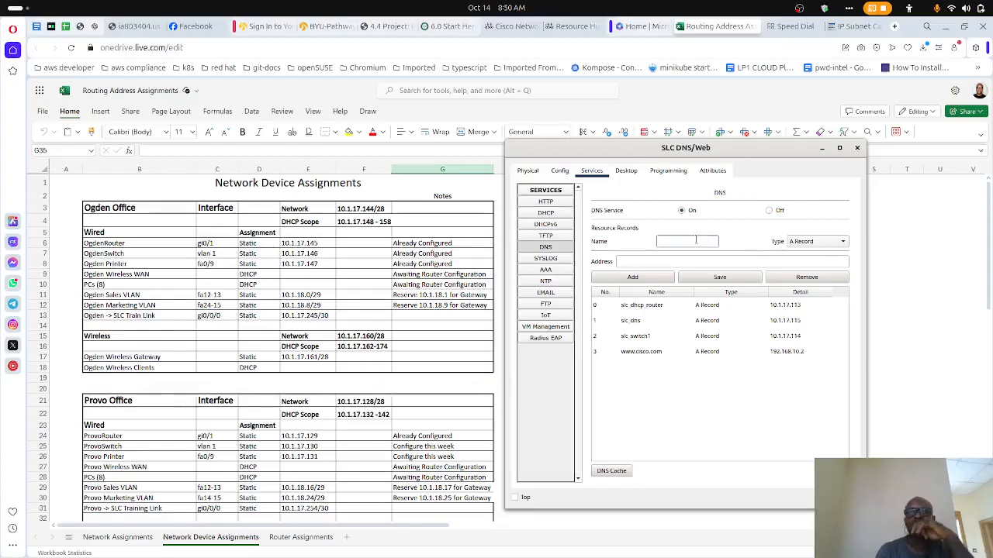
pyautogui.write('s')
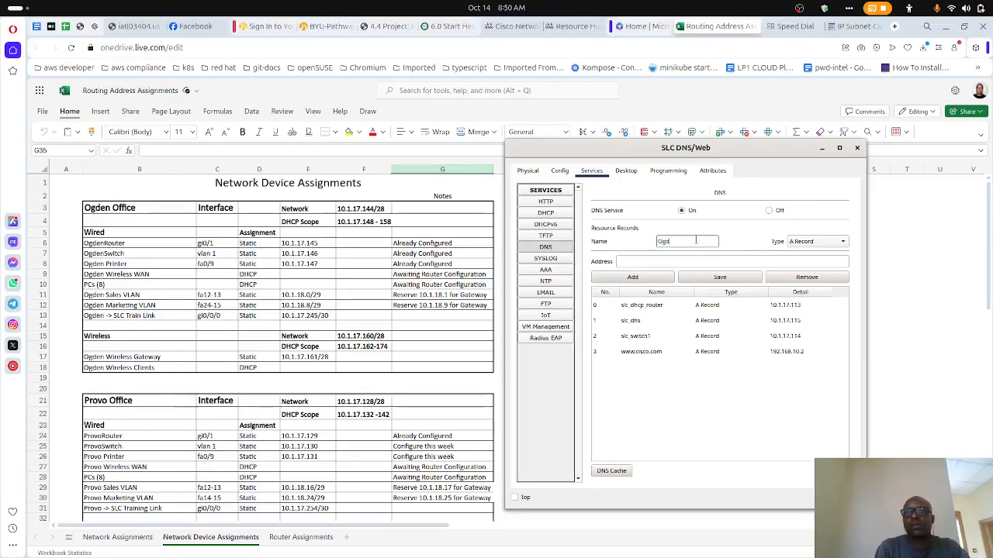
pyautogui.write('gdenRouter')
pyautogui.click(672, 261)
pyautogui.write('10.1.17')
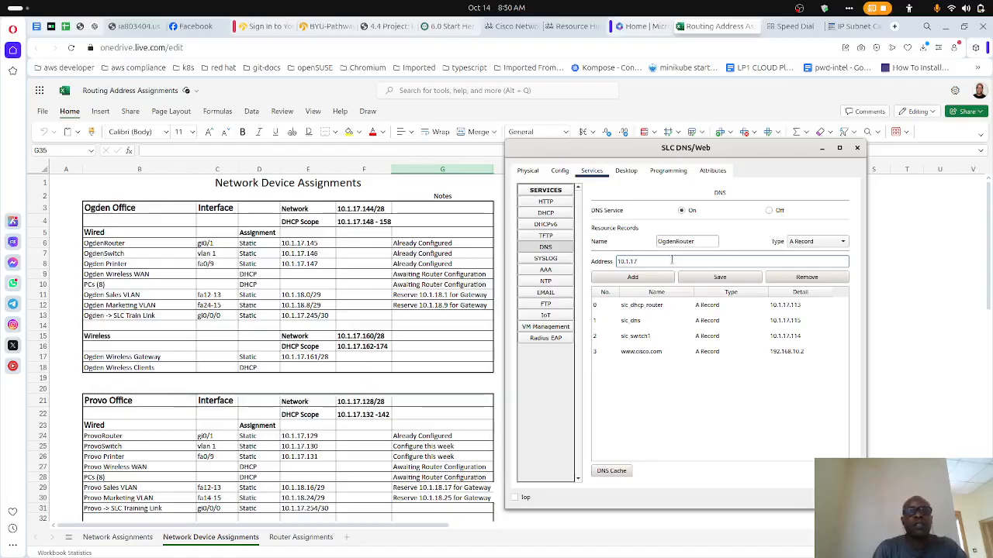
pyautogui.write('.145')
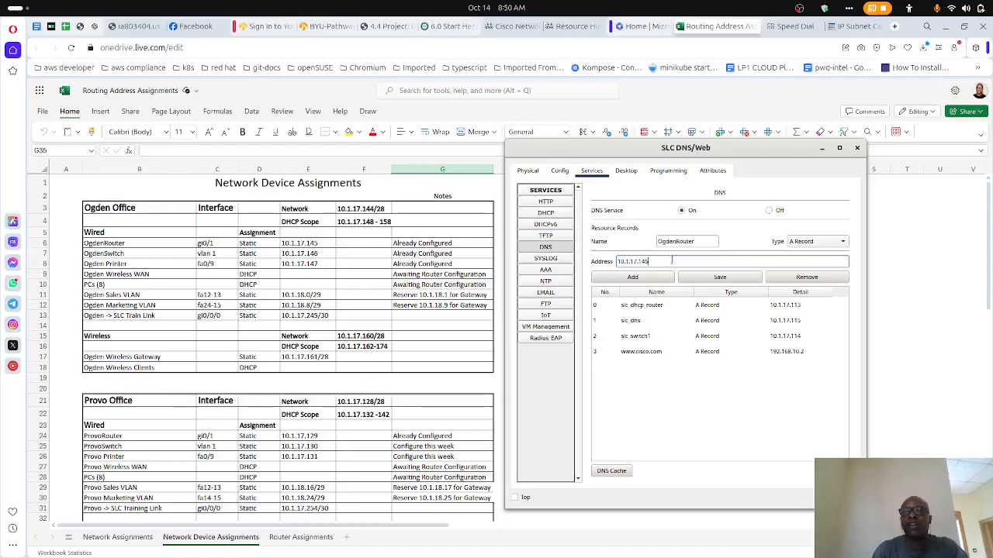
pyautogui.click(660, 282)
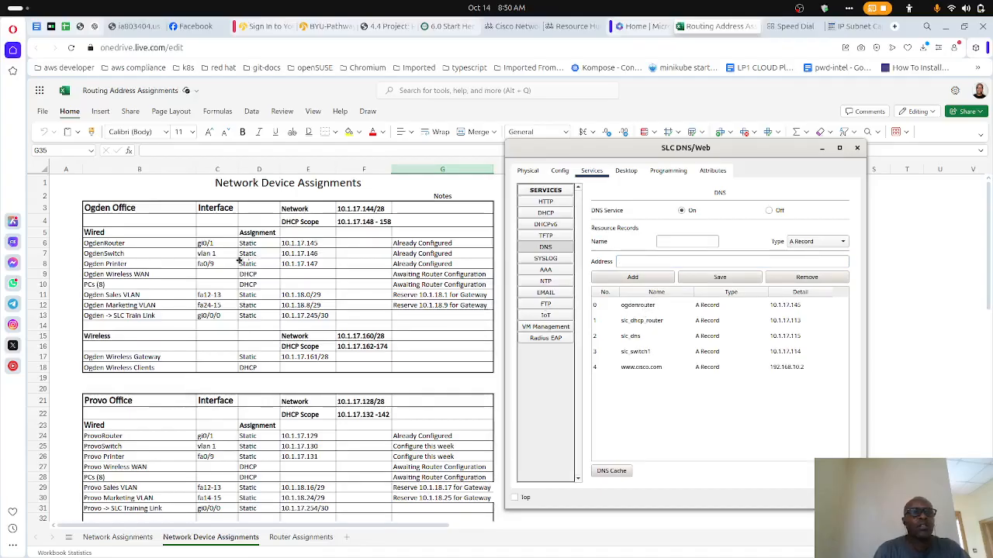
# - Review the router, switch and printer entries for the Ogden and Provo offices in the Network Device Assignments worksheet
pyautogui.click(161, 256)
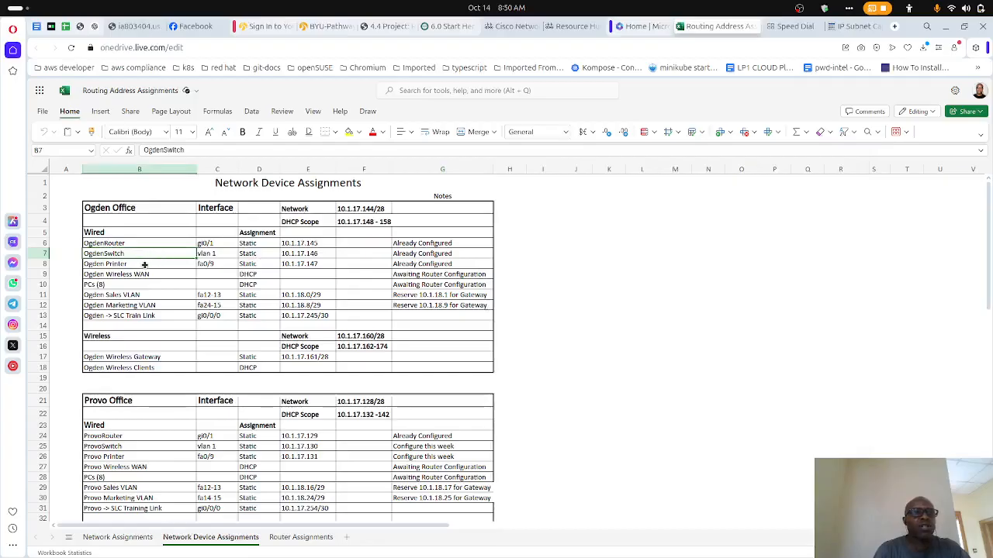
pyautogui.click(143, 265)
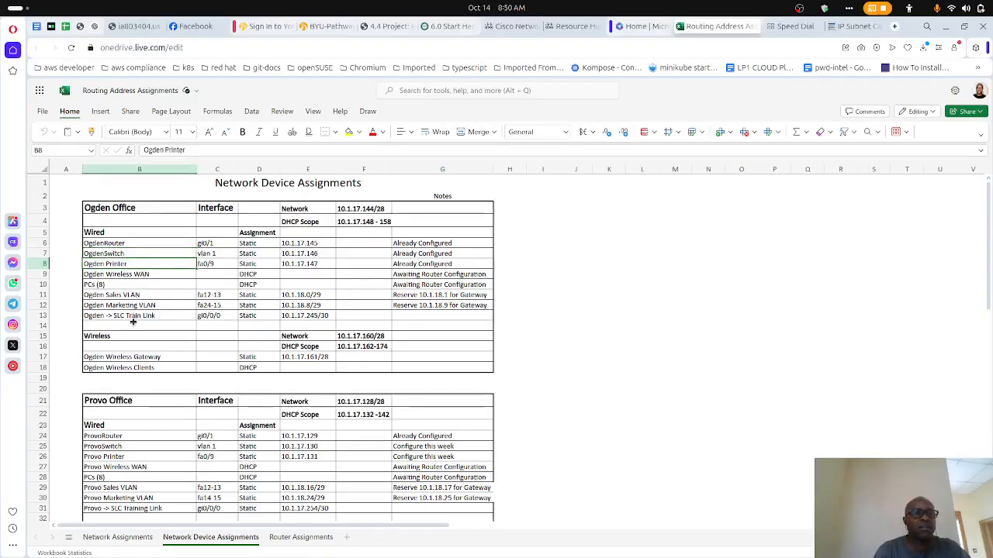
pyautogui.scroll(-1, 164, 363)
pyautogui.scroll(-4, 164, 362)
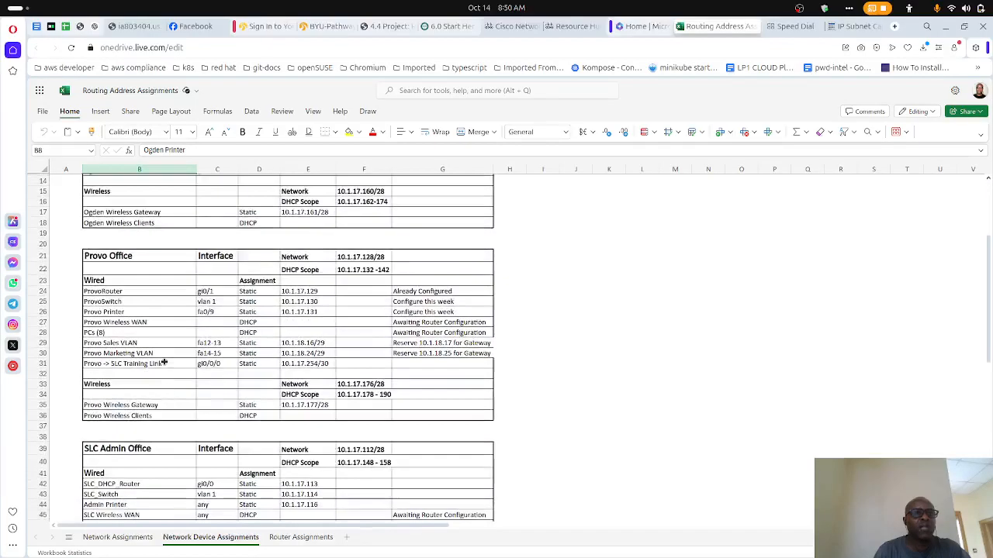
pyautogui.click(131, 292)
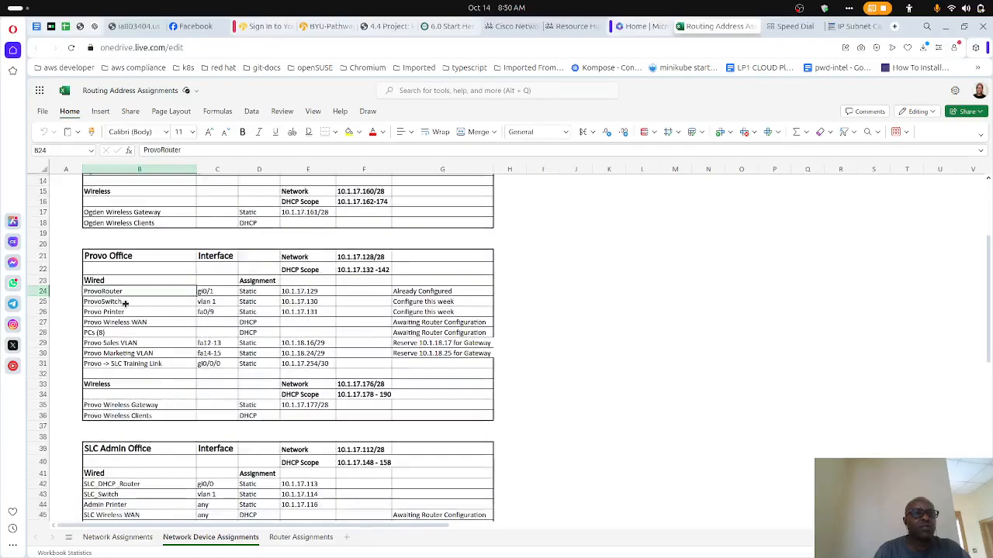
pyautogui.click(128, 312)
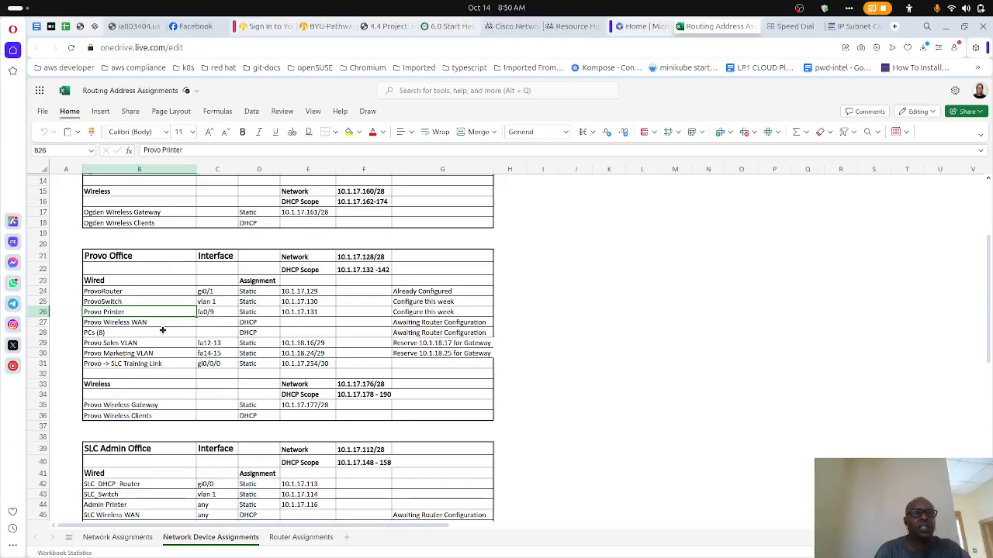
# - Examine the SLC Admin Office and SLC Training device assignments, checking TrainRouter, the three training switches and the three training printers
pyautogui.scroll(-8, 162, 331)
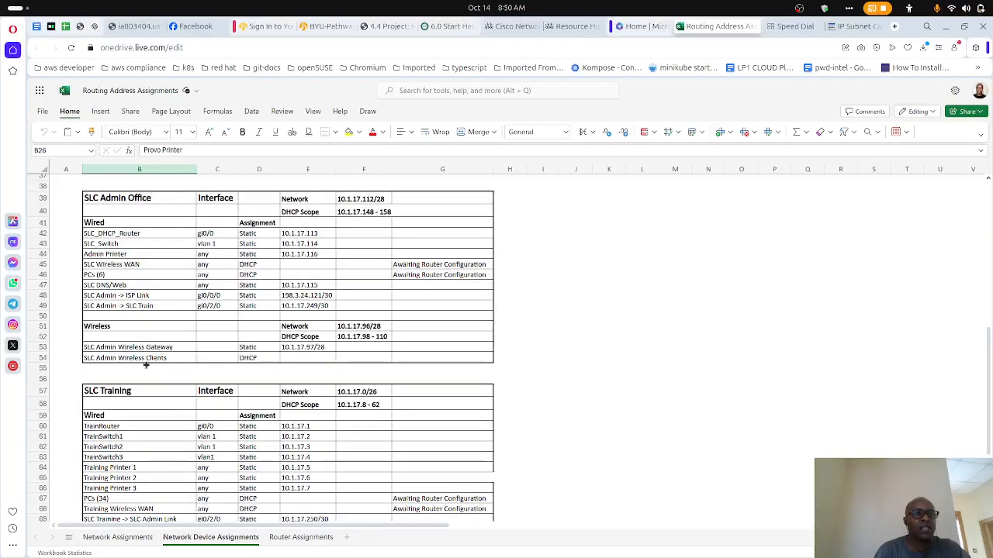
pyautogui.scroll(-4, 146, 365)
pyautogui.scroll(-2, 146, 364)
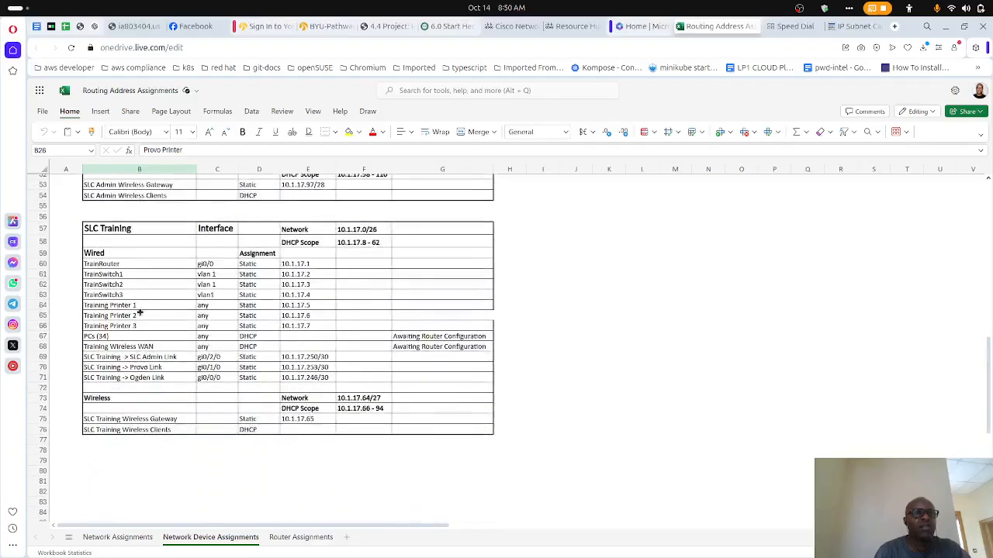
pyautogui.click(133, 265)
pyautogui.click(127, 275)
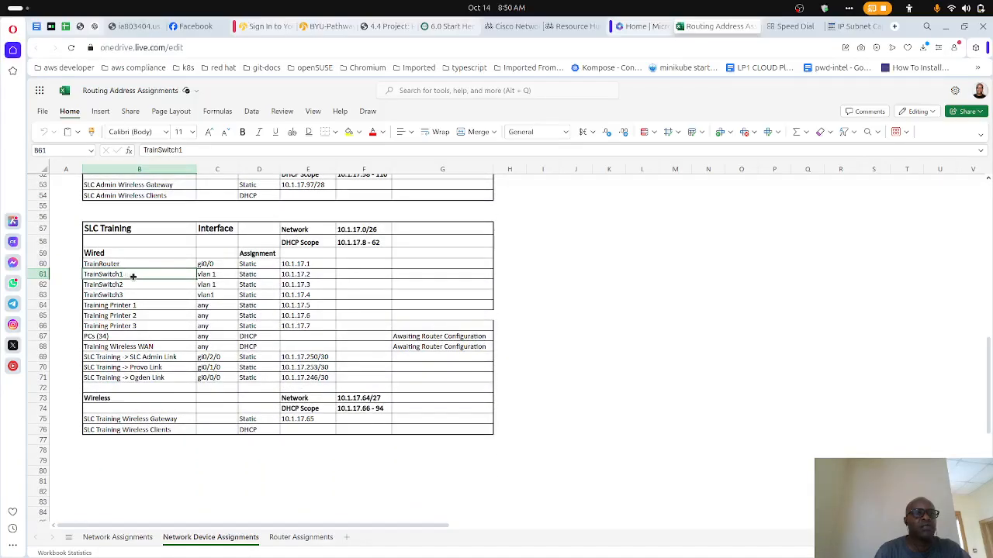
pyautogui.click(137, 286)
pyautogui.click(136, 294)
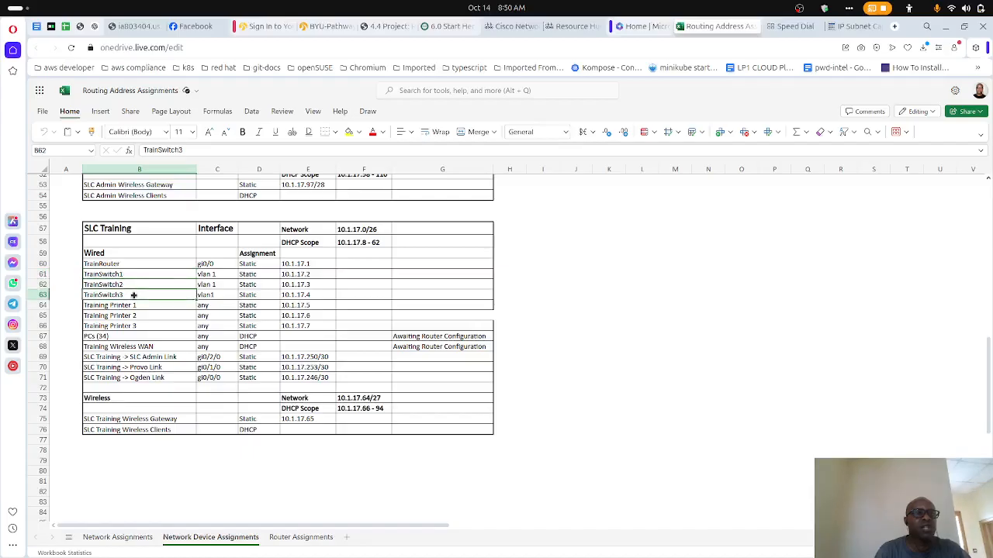
pyautogui.click(133, 305)
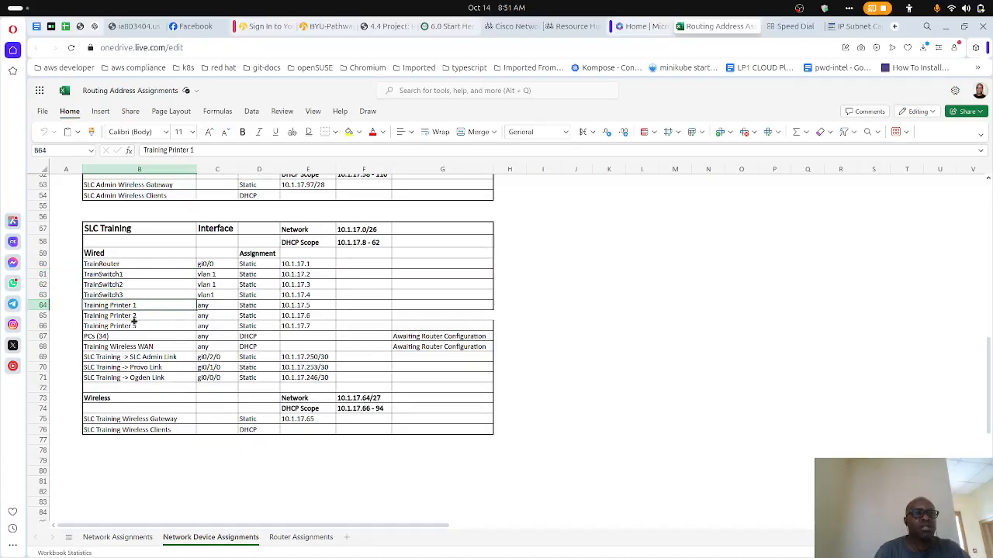
pyautogui.click(134, 316)
pyautogui.click(135, 326)
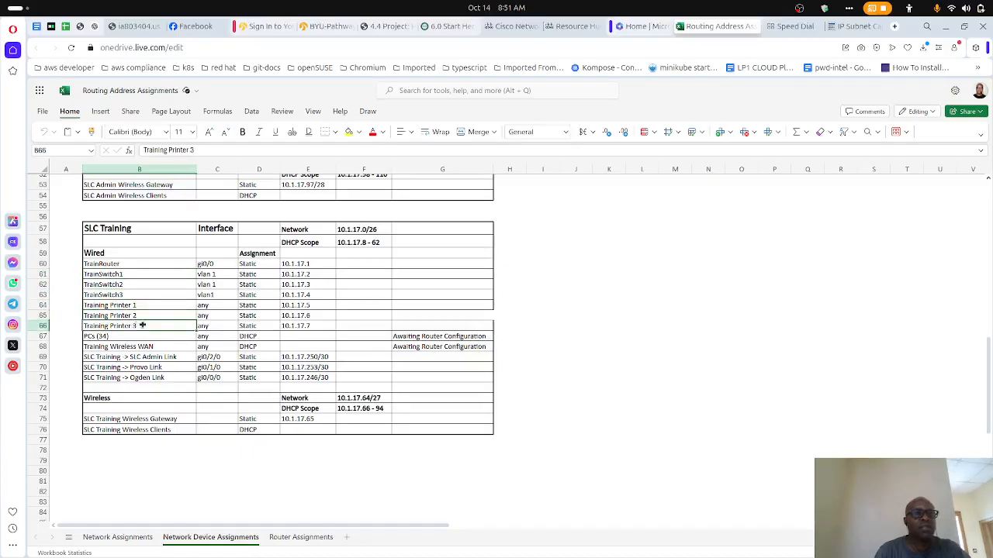
pyautogui.scroll(5, 422, 269)
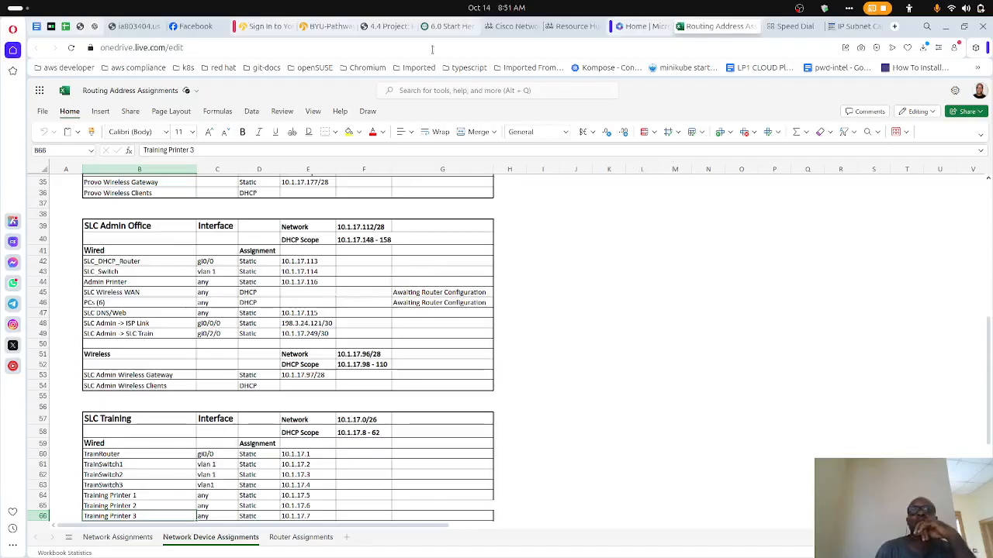
# - Return to the 4.4 Project assignment's instructions and close the SLC DNS/Web window
pyautogui.click(392, 27)
pyautogui.moveTo(550, 554)
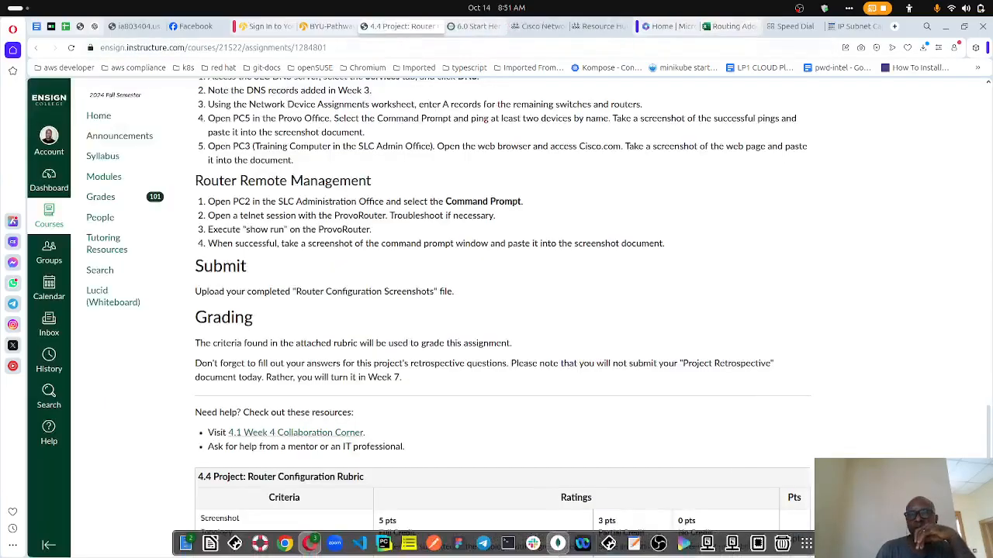
pyautogui.click(609, 543)
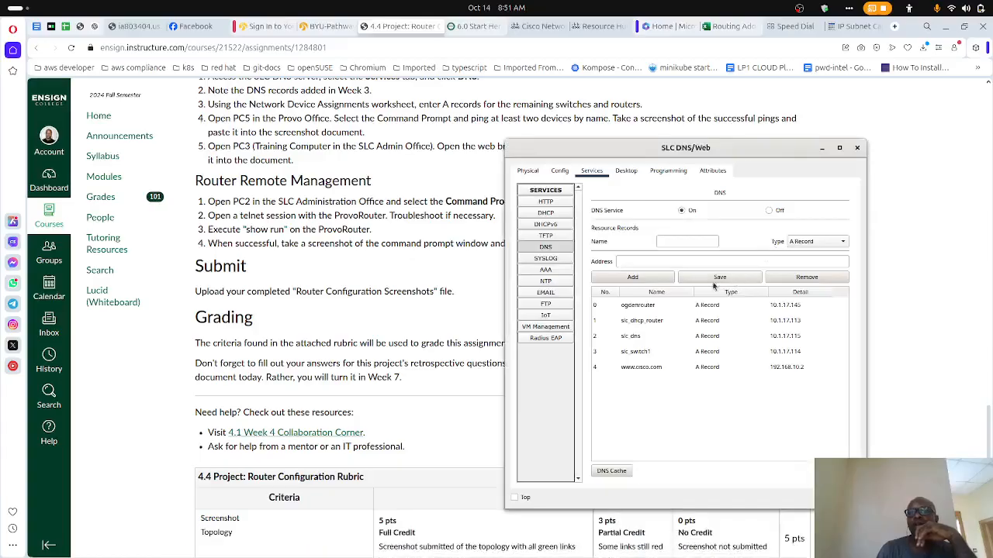
pyautogui.click(857, 148)
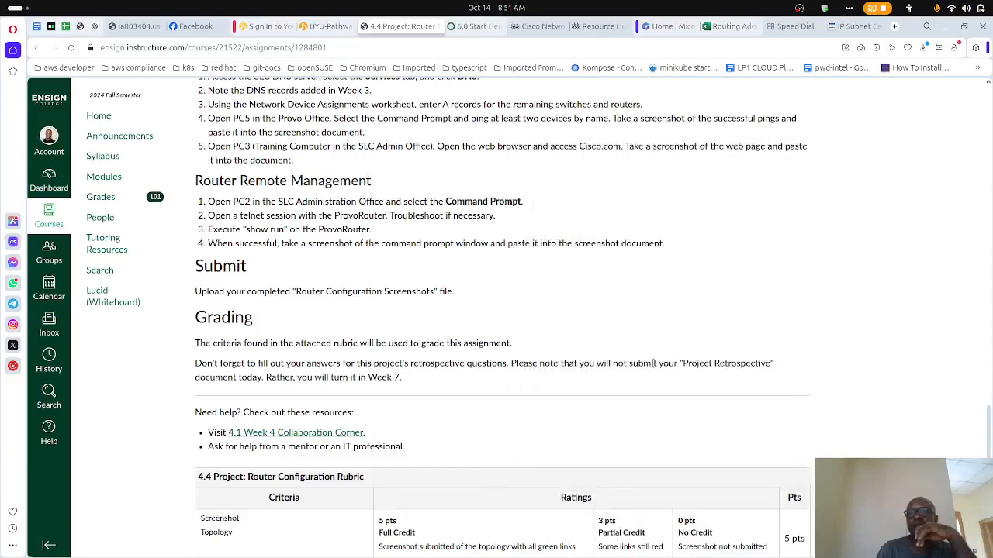
# - Switch to Packet Tracer, check the FastEthernet0 IP configuration of PC0x4 in the Ogden Office, and move its window clear of the topology
pyautogui.moveTo(496, 552)
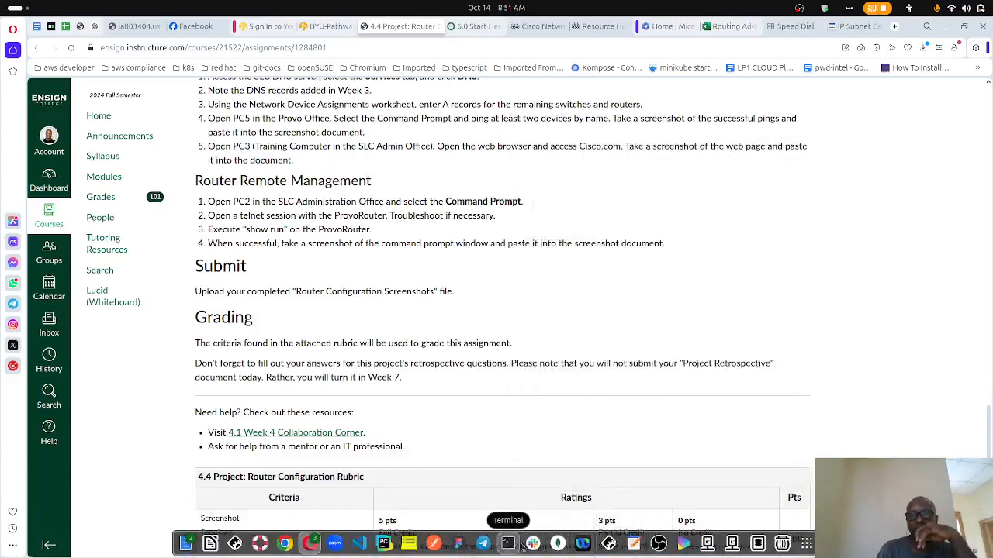
pyautogui.click(608, 543)
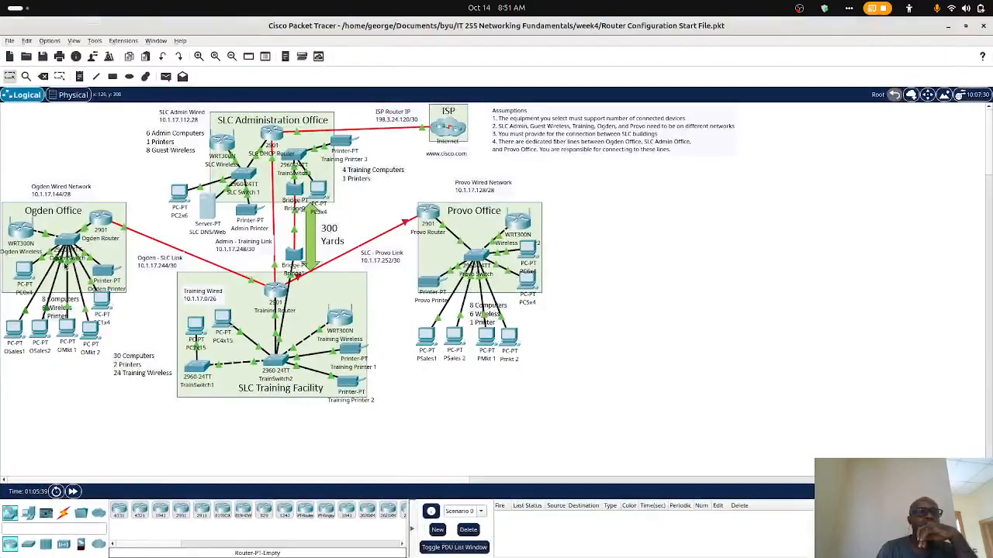
pyautogui.click(24, 269)
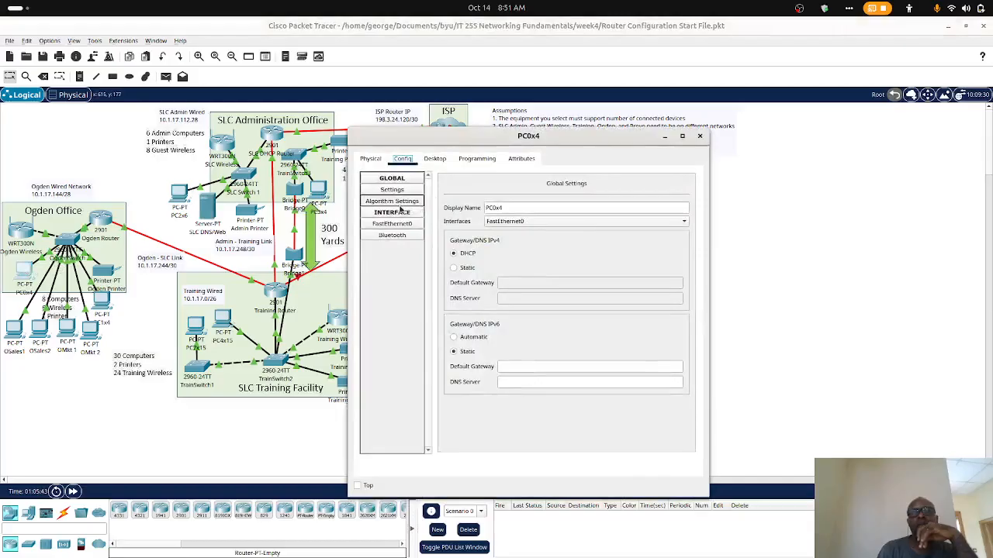
pyautogui.click(389, 226)
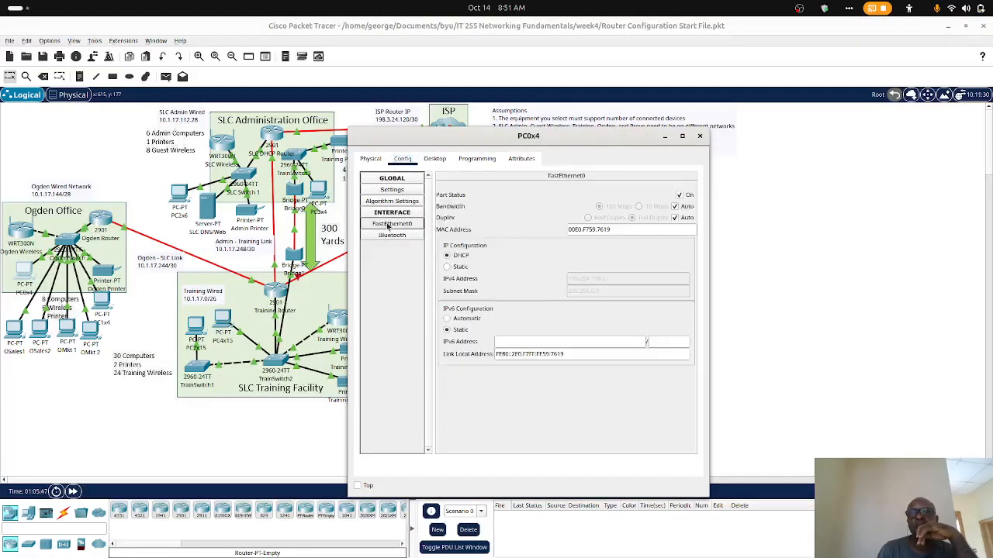
pyautogui.moveTo(490, 147); pyautogui.dragTo(685, 94)
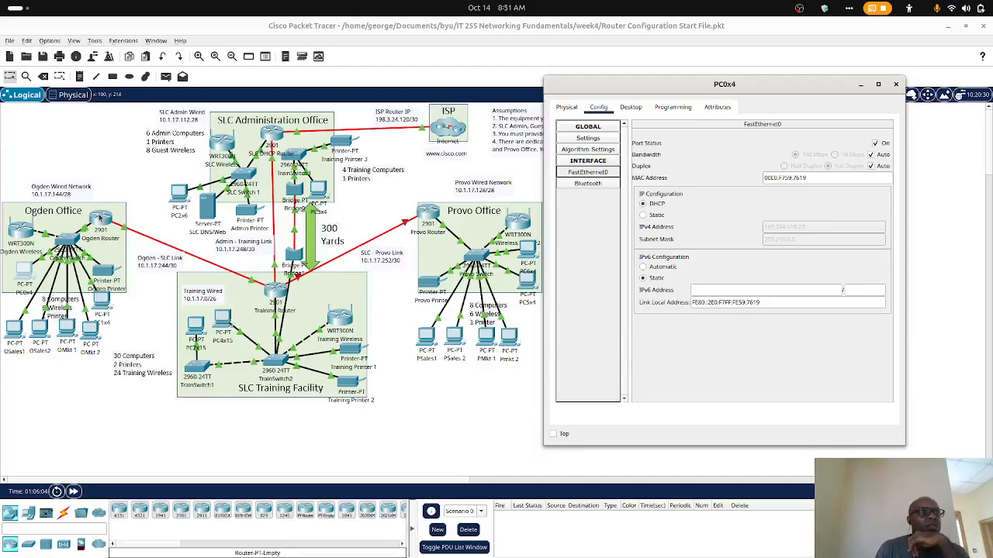
# - Start a console session on the Ogden Router's command line and review its earlier helper-address and OSPF configuration commands
pyautogui.click(95, 221)
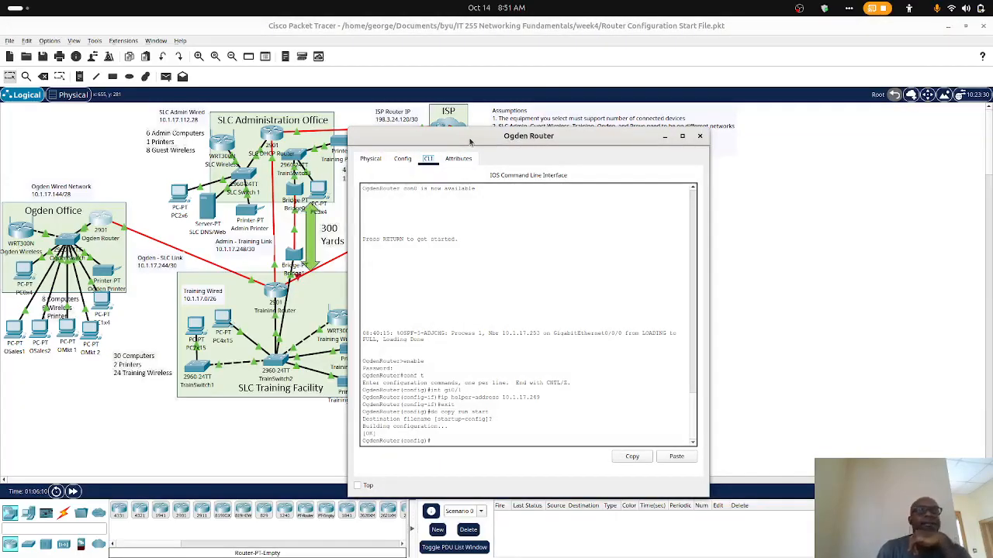
pyautogui.moveTo(473, 139); pyautogui.dragTo(512, 100)
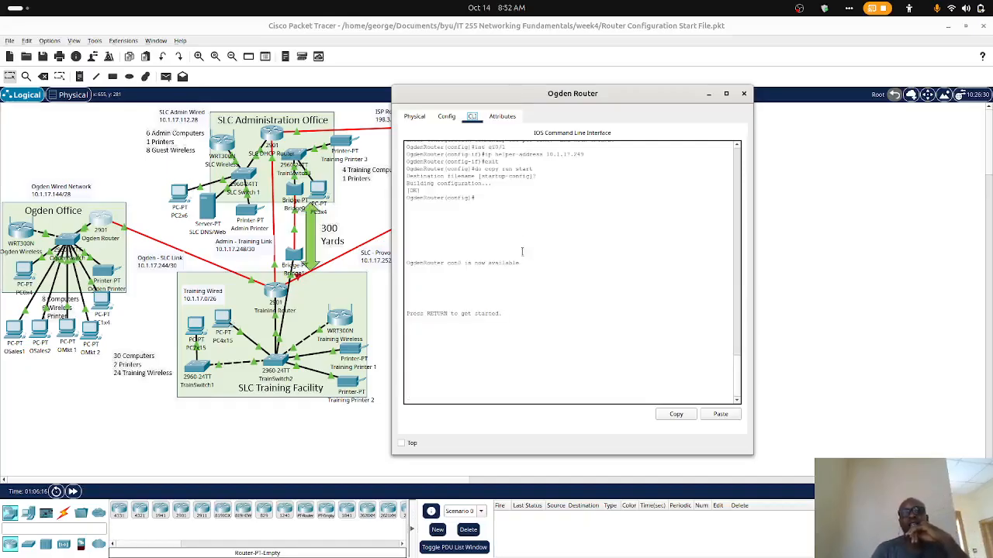
pyautogui.press('Return')
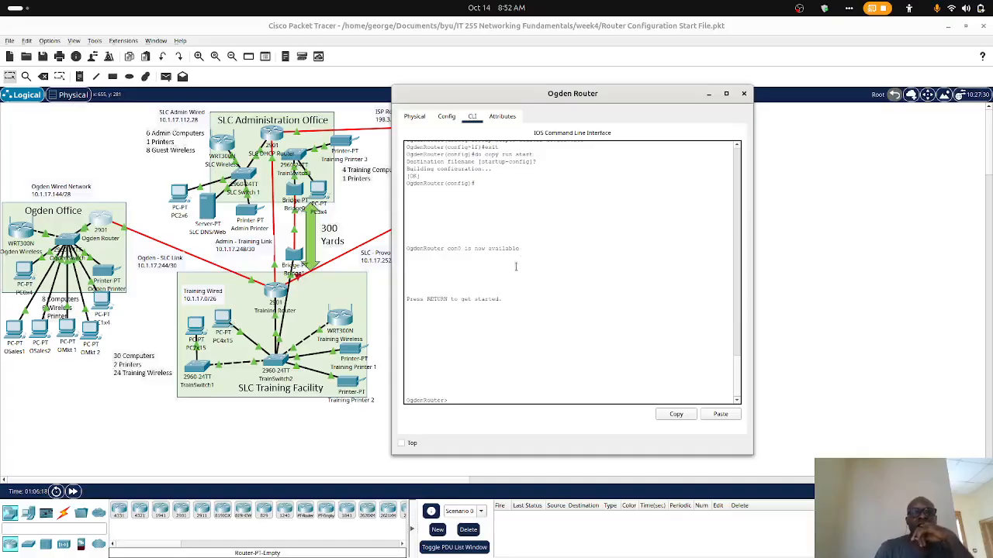
pyautogui.scroll(5, 516, 267)
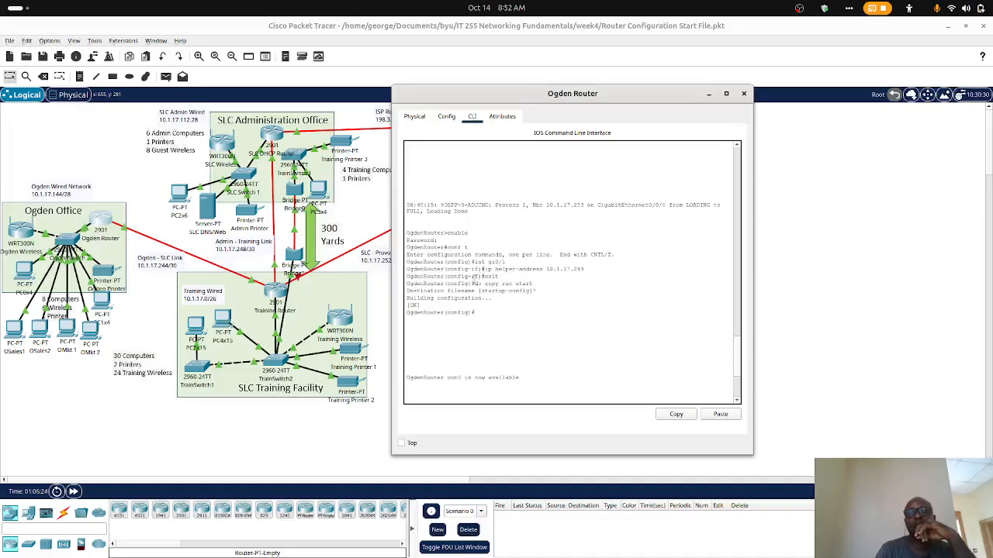
pyautogui.scroll(-5, 473, 280)
pyautogui.scroll(4, 473, 279)
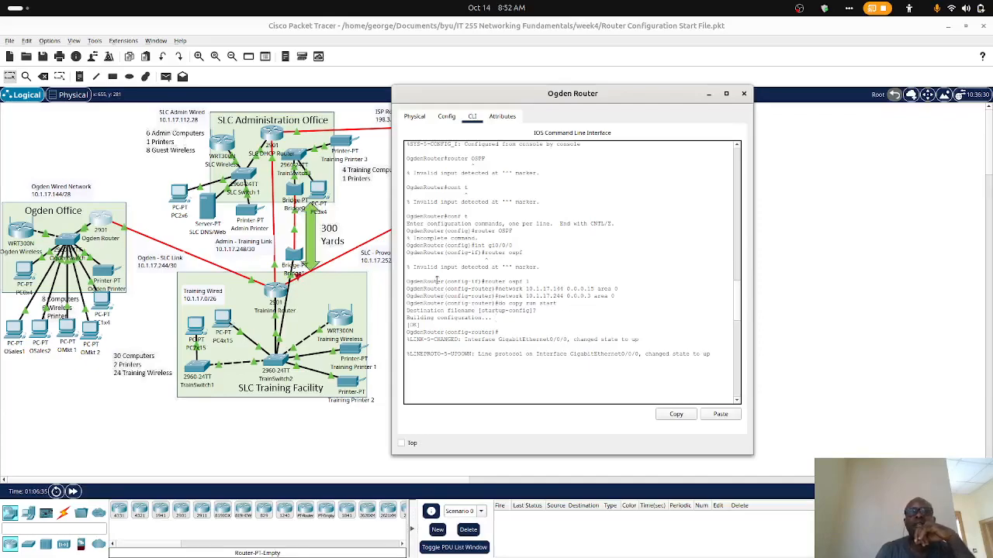
# - Return to the assignment page's Router and OSPF Assignments table, with the Ogden Router console alongside and PC0x4 minimized
pyautogui.click(948, 27)
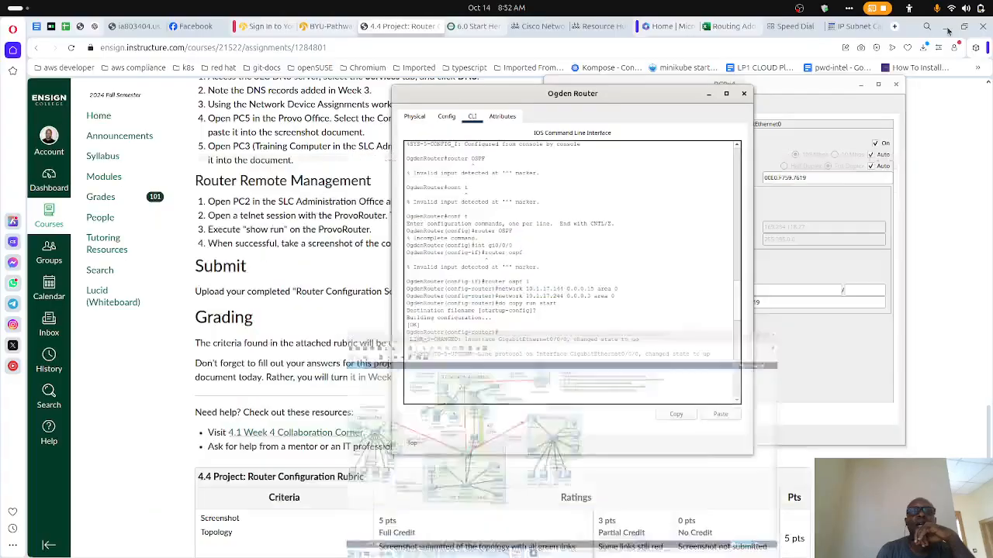
pyautogui.scroll(10, 304, 217)
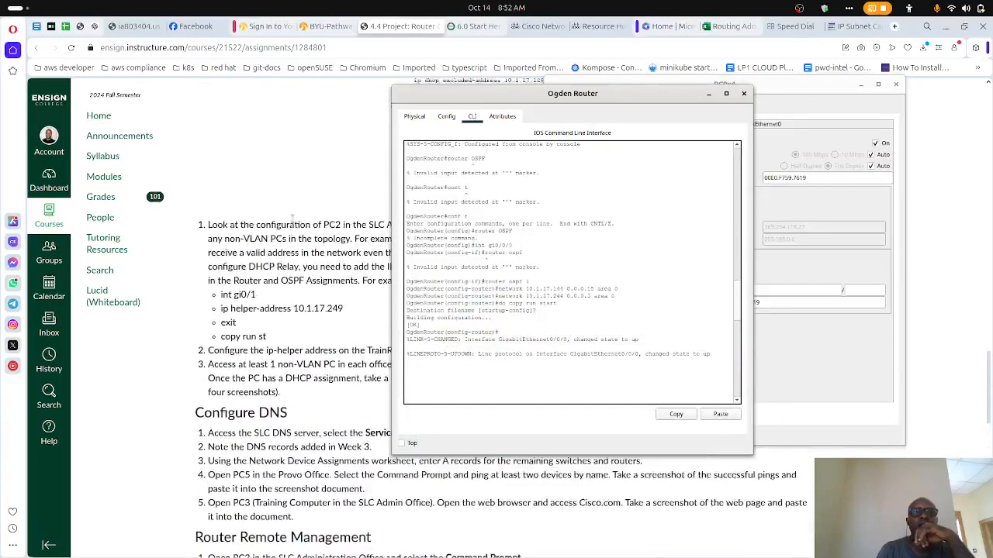
pyautogui.scroll(10, 291, 220)
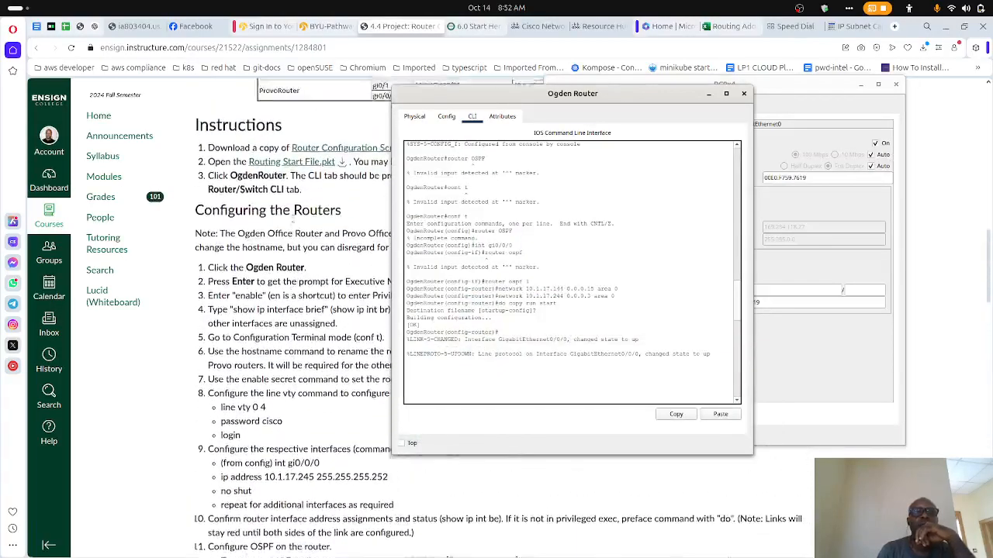
pyautogui.moveTo(463, 95); pyautogui.dragTo(143, 144)
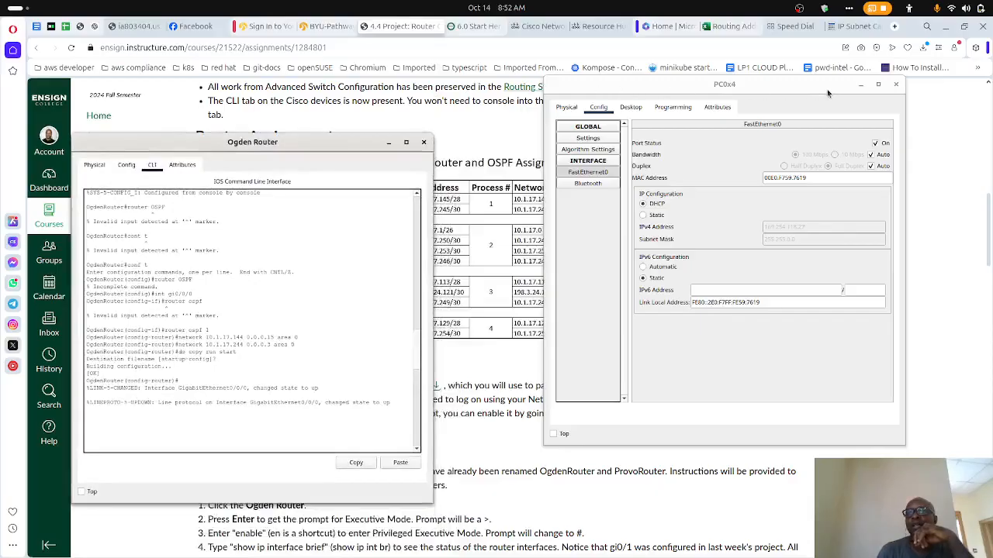
pyautogui.click(861, 84)
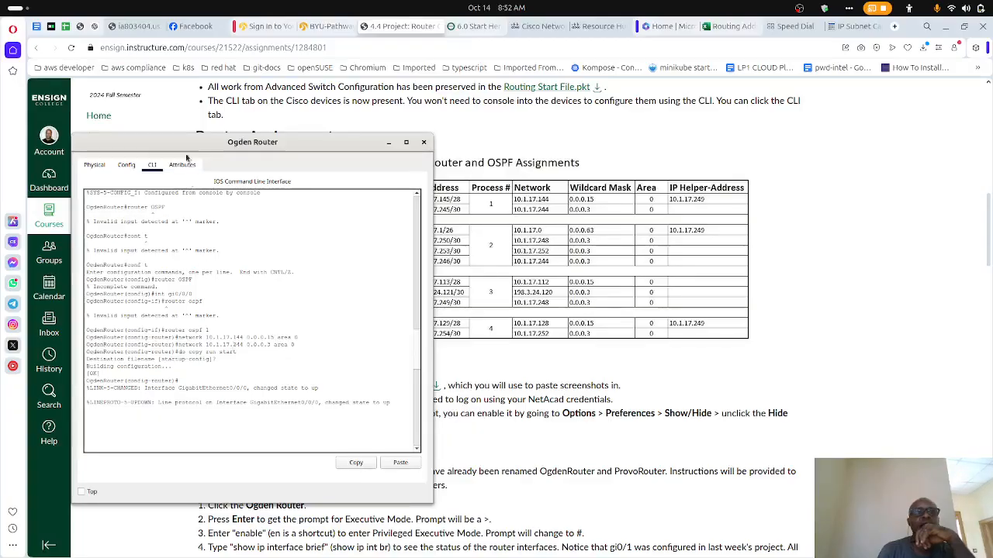
# - Compare the Ogden Router's OSPF networks and helper-address commands with the OgdenRouter rows of the table, then close its window
pyautogui.moveTo(187, 145); pyautogui.dragTo(300, 135)
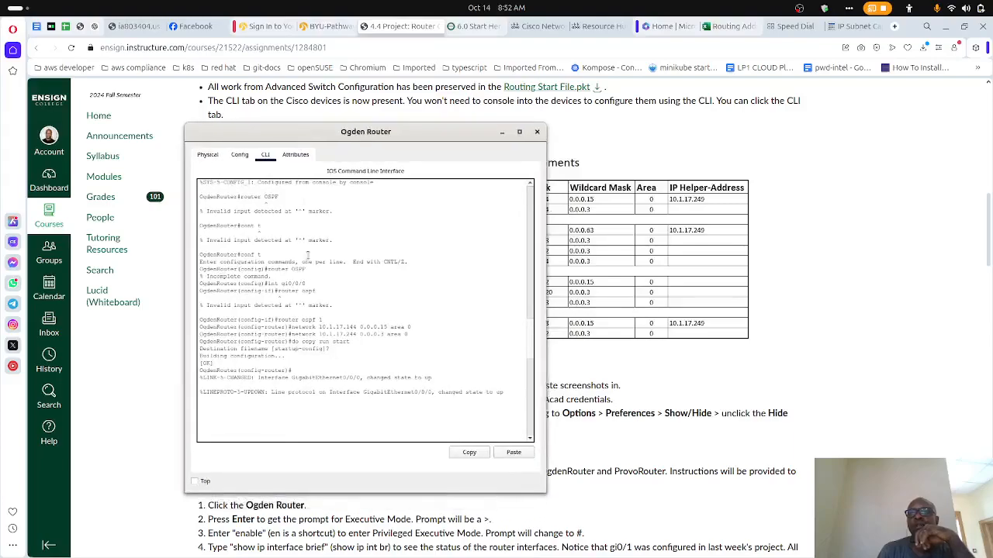
pyautogui.scroll(-1, 296, 299)
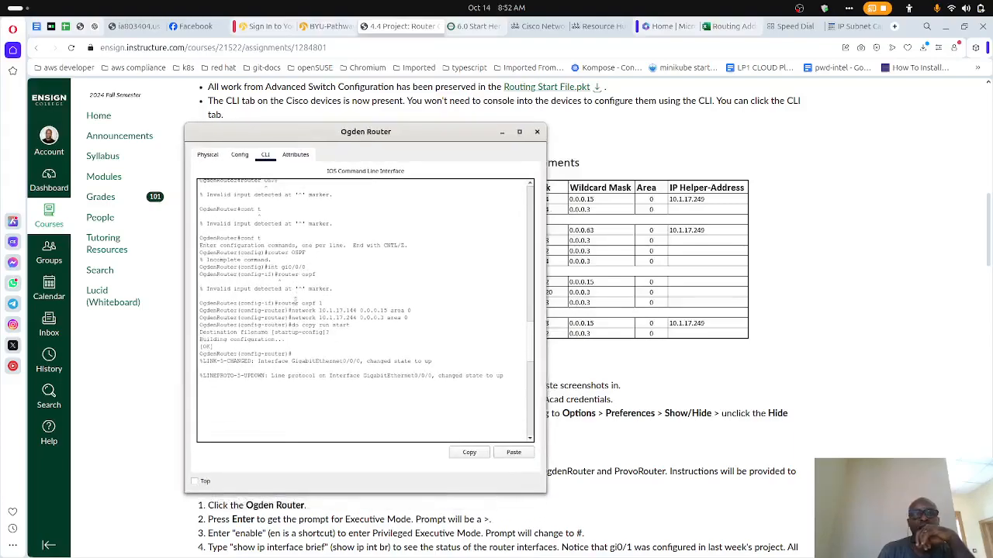
pyautogui.scroll(-10, 290, 325)
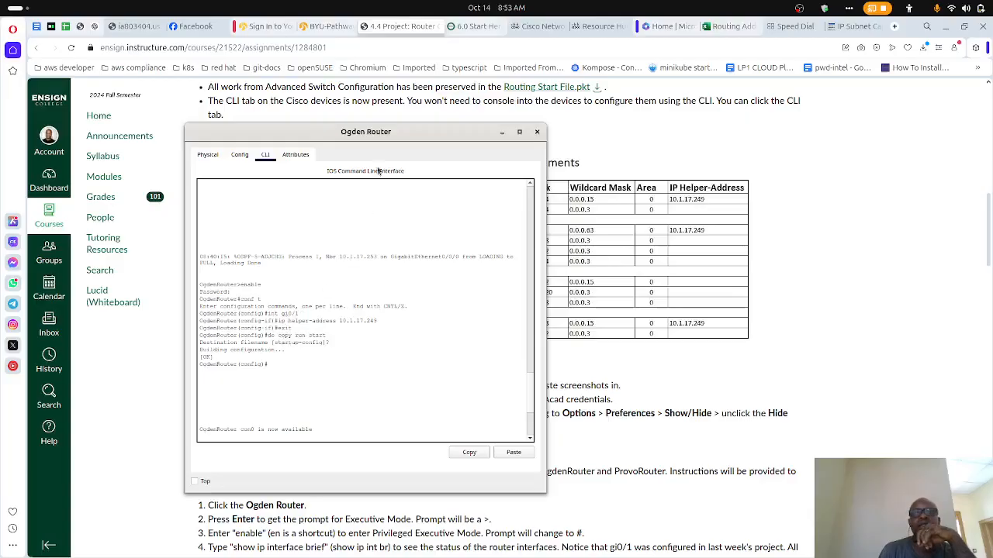
pyautogui.moveTo(380, 138)
pyautogui.mouseDown()
pyautogui.moveTo(395, 423)
pyautogui.moveTo(416, 228)
pyautogui.moveTo(393, 132)
pyautogui.mouseUp()
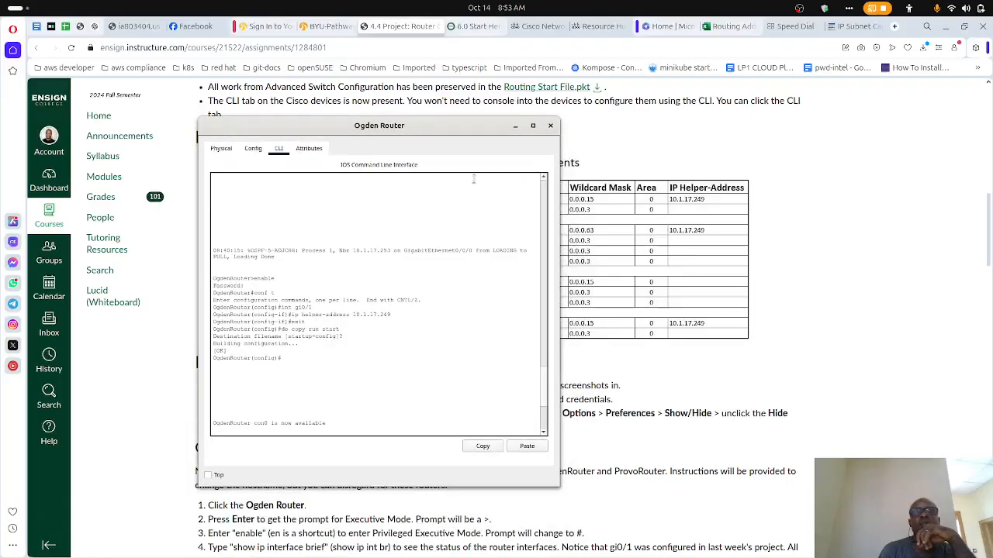
pyautogui.click(550, 126)
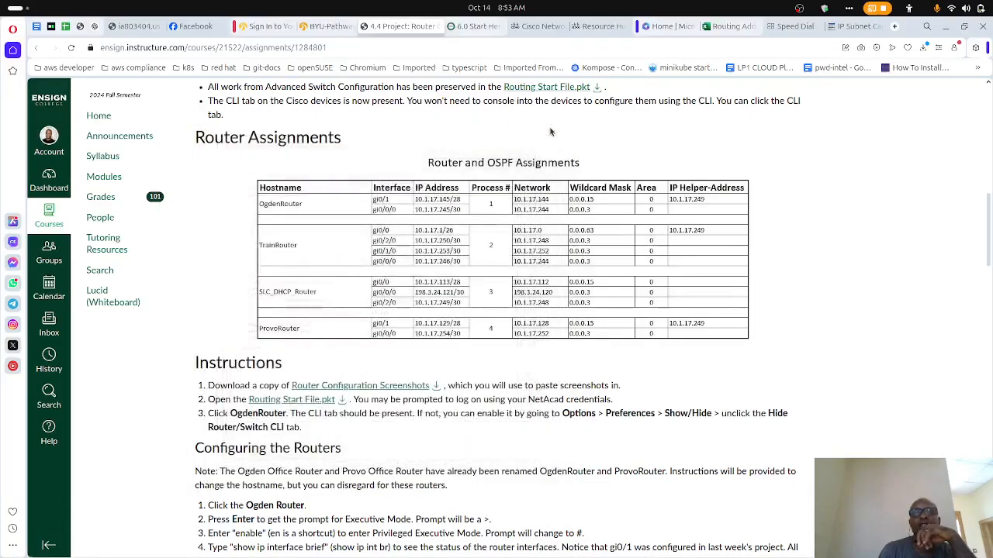
# - Switch to Packet Tracer's topology and open the Training Router's command line
pyautogui.moveTo(481, 546)
pyautogui.click(610, 544)
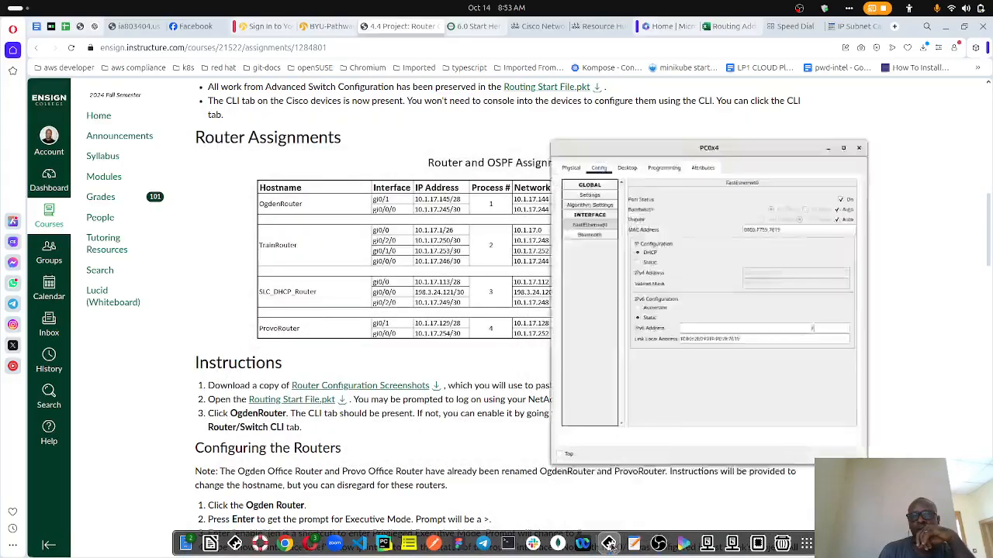
pyautogui.click(610, 544)
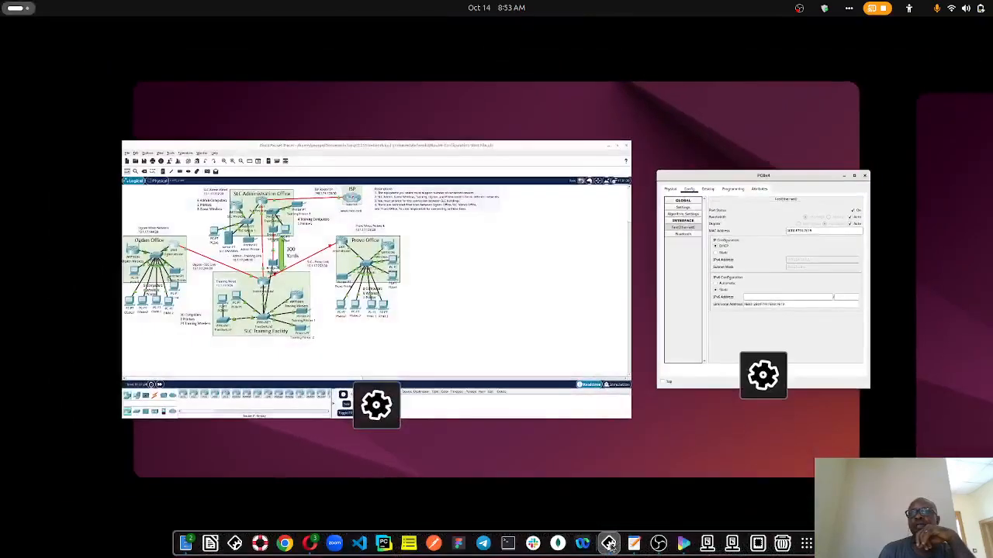
pyautogui.click(495, 307)
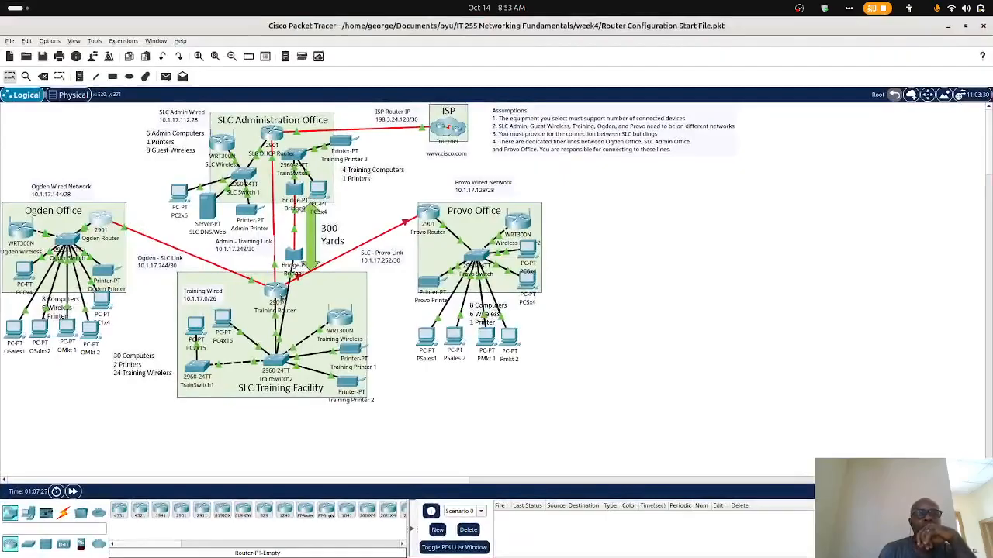
pyautogui.click(276, 292)
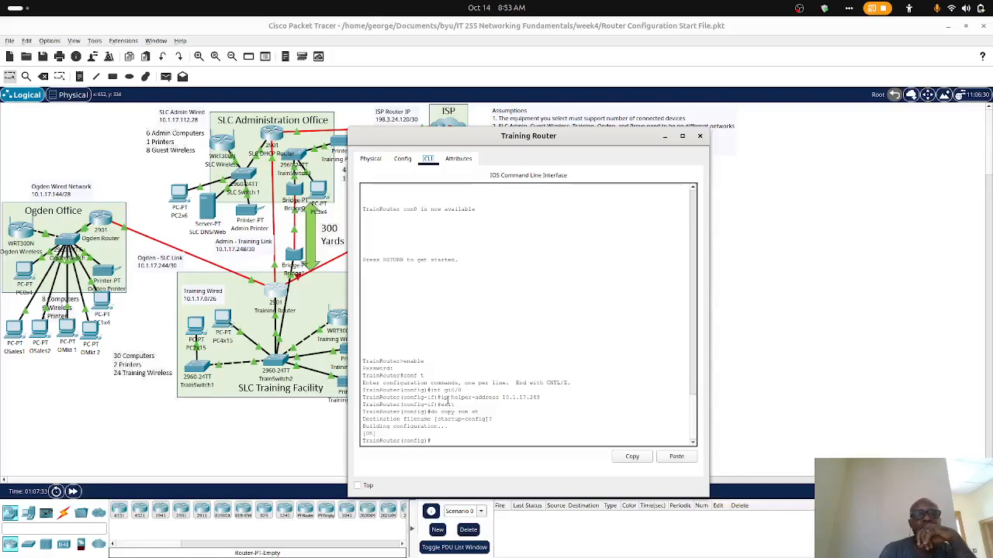
# - Place the Training Router console over the assignment page below the TrainRouter entries and close the PC0x4 window
pyautogui.click(947, 31)
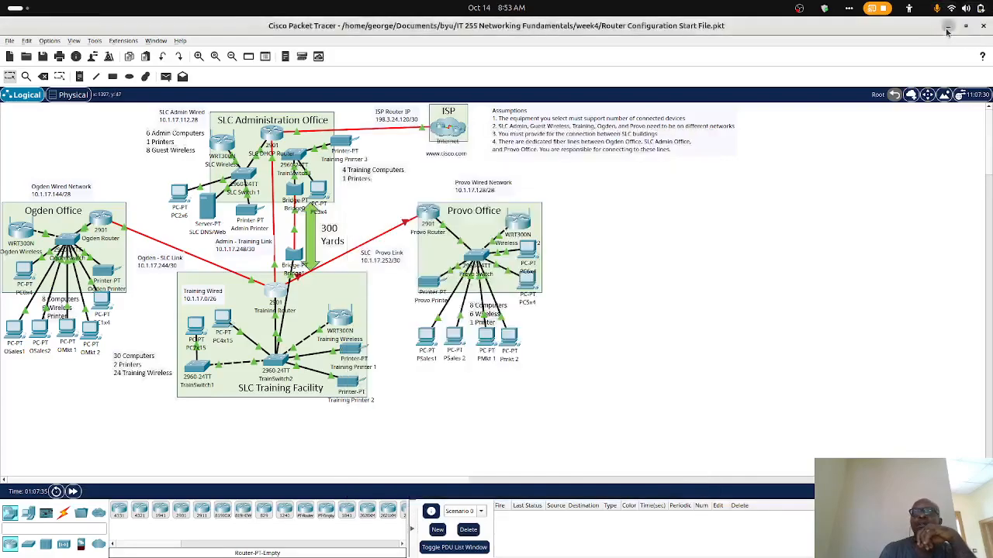
pyautogui.click(947, 29)
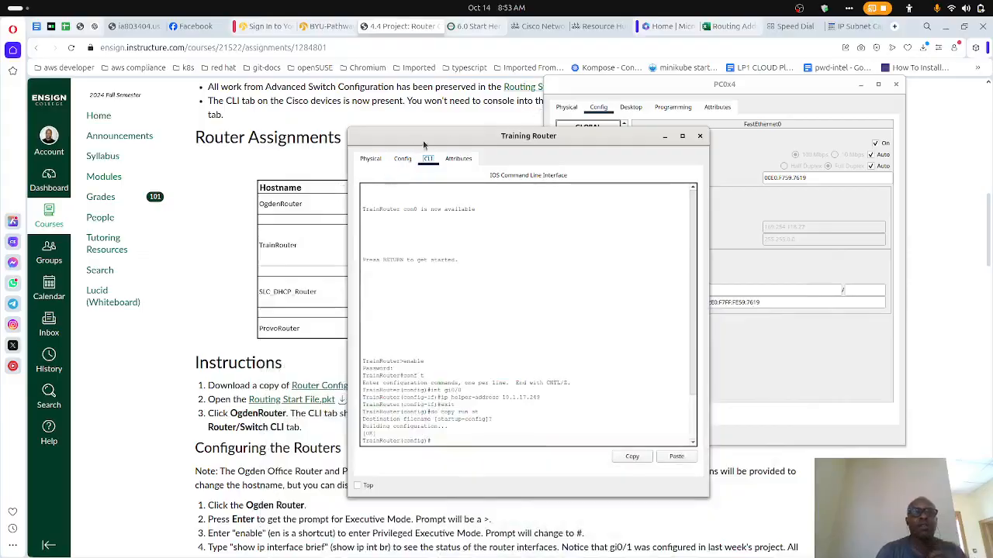
pyautogui.moveTo(423, 144); pyautogui.dragTo(479, 260)
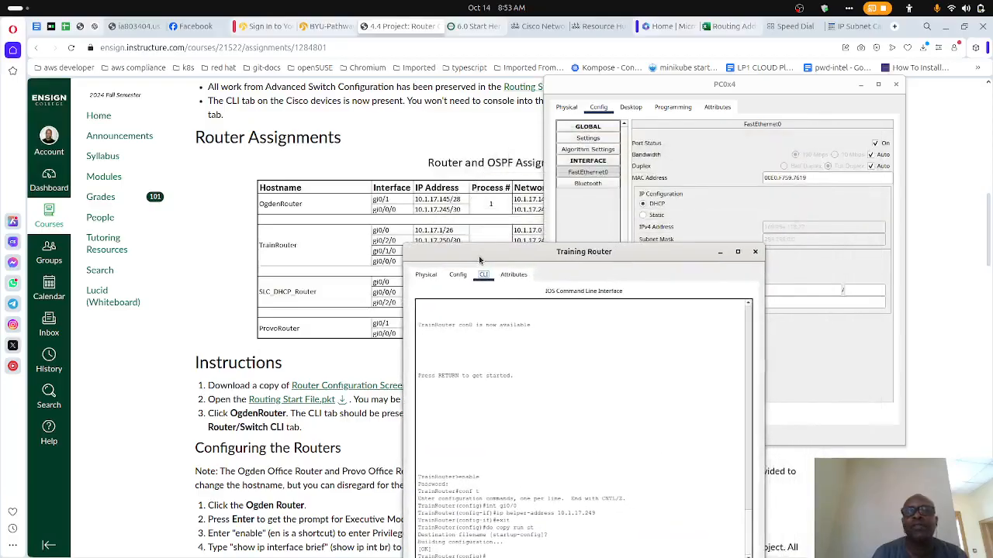
pyautogui.click(896, 85)
pyautogui.moveTo(552, 254); pyautogui.dragTo(489, 250)
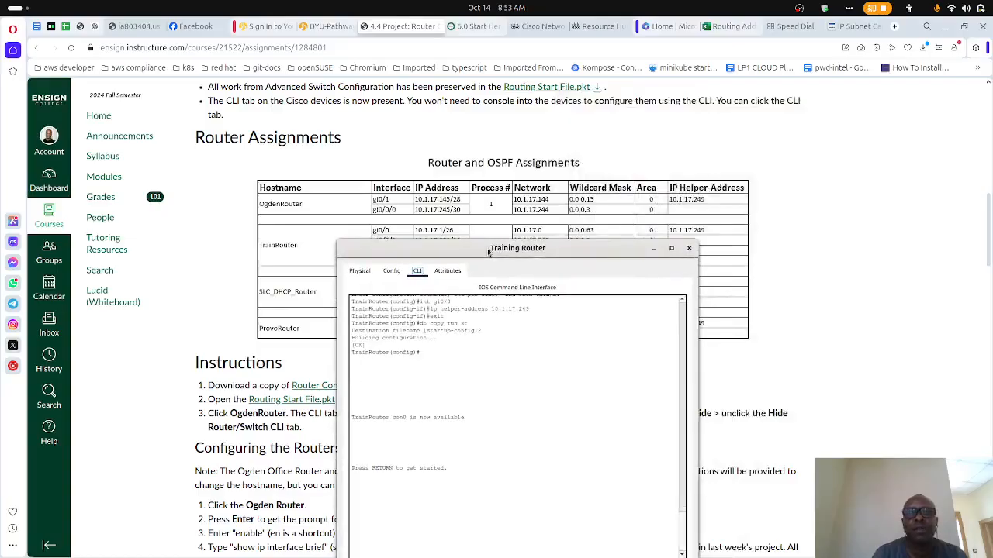
pyautogui.moveTo(517, 248)
pyautogui.mouseDown()
pyautogui.moveTo(514, 310)
pyautogui.moveTo(518, 247)
pyautogui.mouseUp()
# - Compare the Training Router's helper-address and OSPF network commands with the TrainRouter assignments, and close its window
pyautogui.scroll(-4, 501, 342)
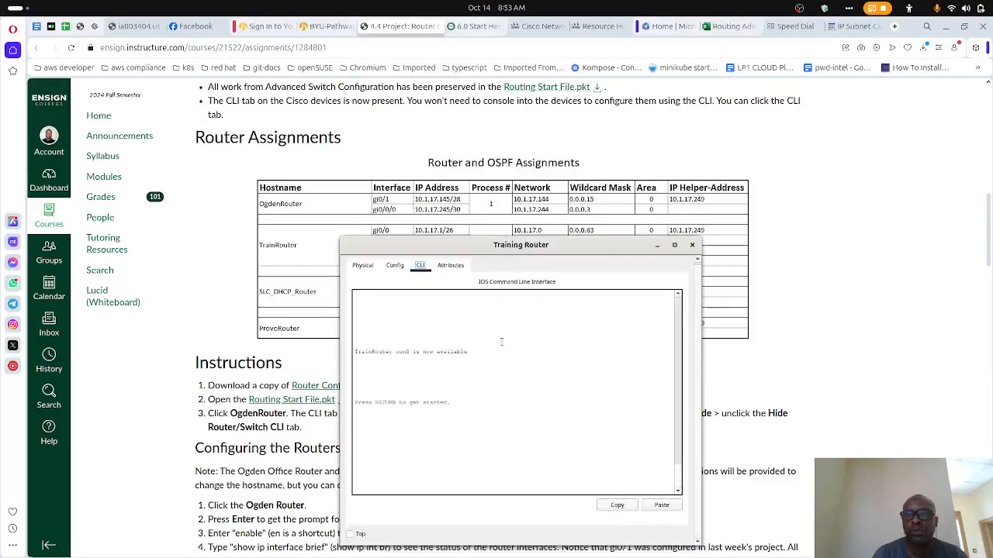
pyautogui.scroll(5, 467, 377)
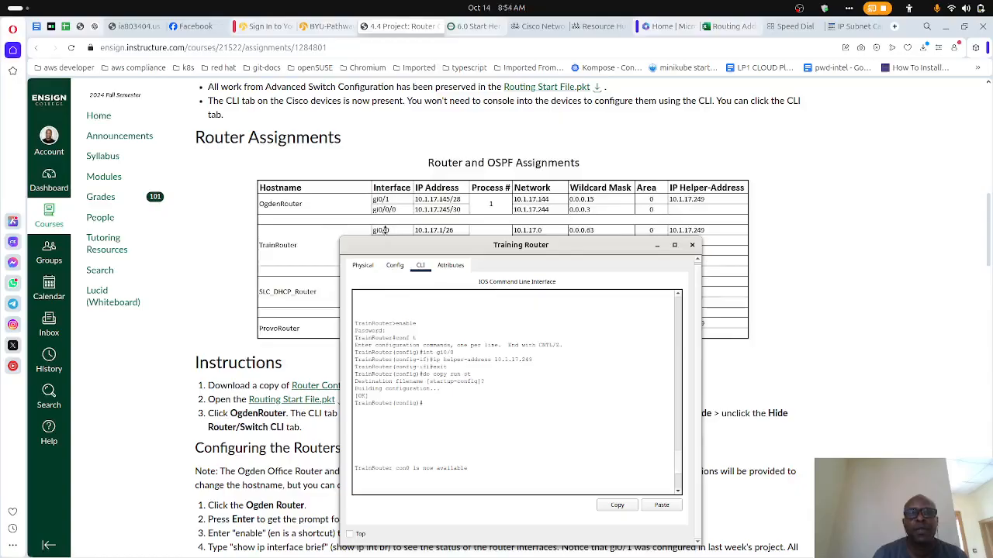
pyautogui.scroll(5, 437, 349)
pyautogui.scroll(-8, 437, 349)
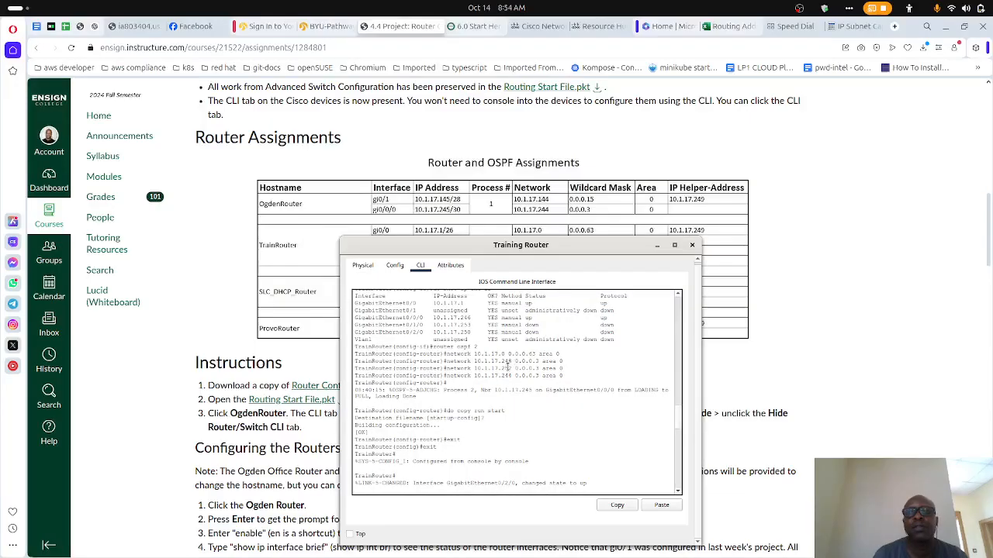
pyautogui.scroll(-3, 515, 223)
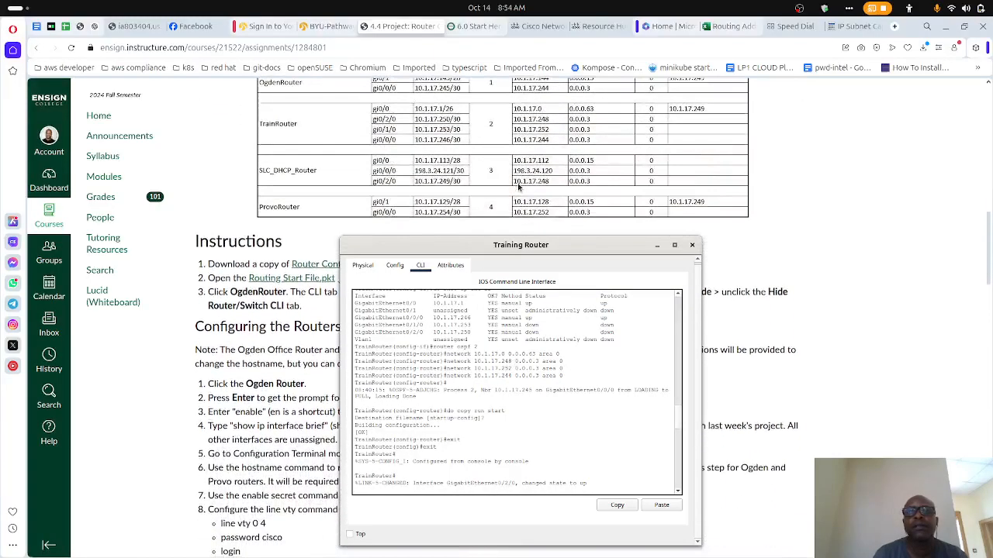
pyautogui.scroll(1, 518, 186)
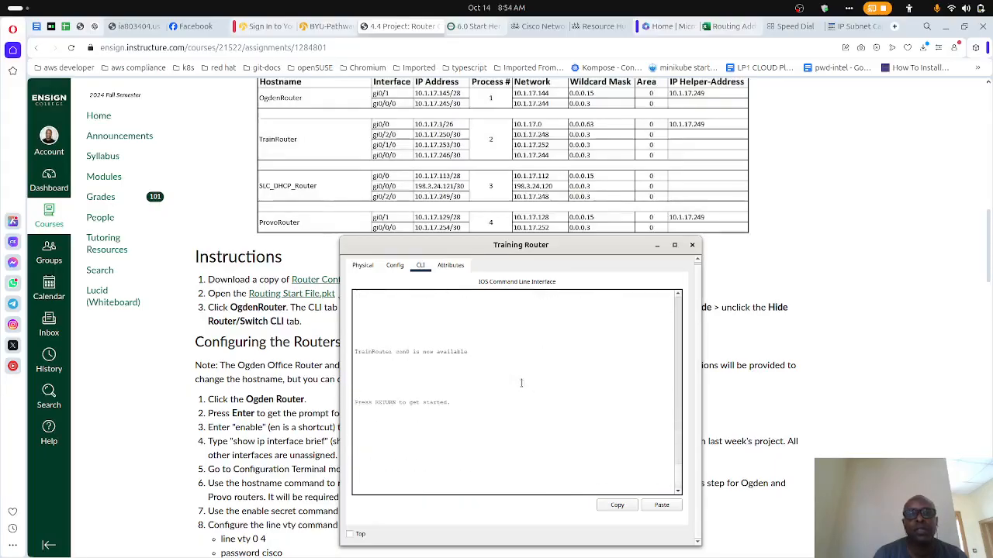
pyautogui.click(693, 246)
# - Switch to Packet Tracer, recheck PC0x4's FastEthernet0 IP configuration, and move its window clear of the SLC Administration Office
pyautogui.moveTo(519, 542)
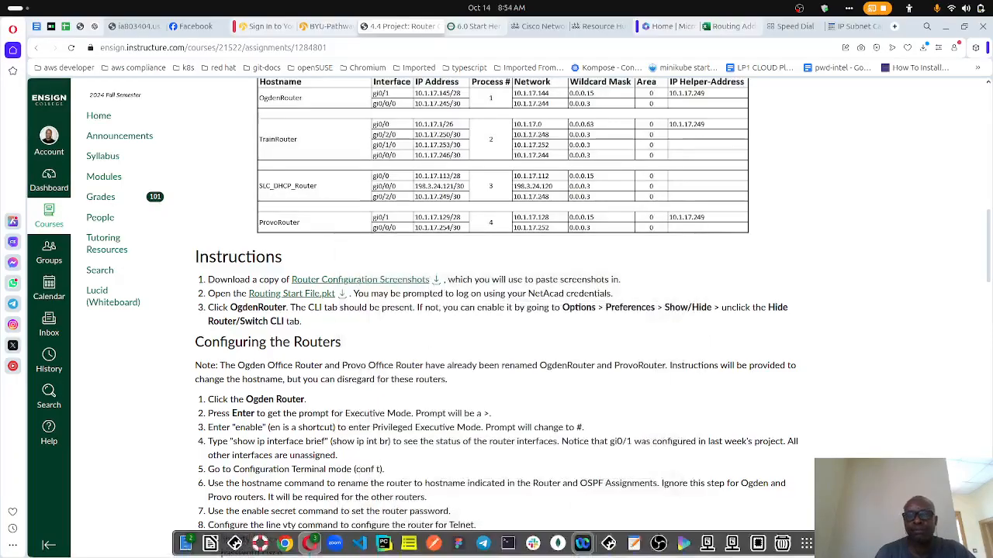
pyautogui.click(608, 542)
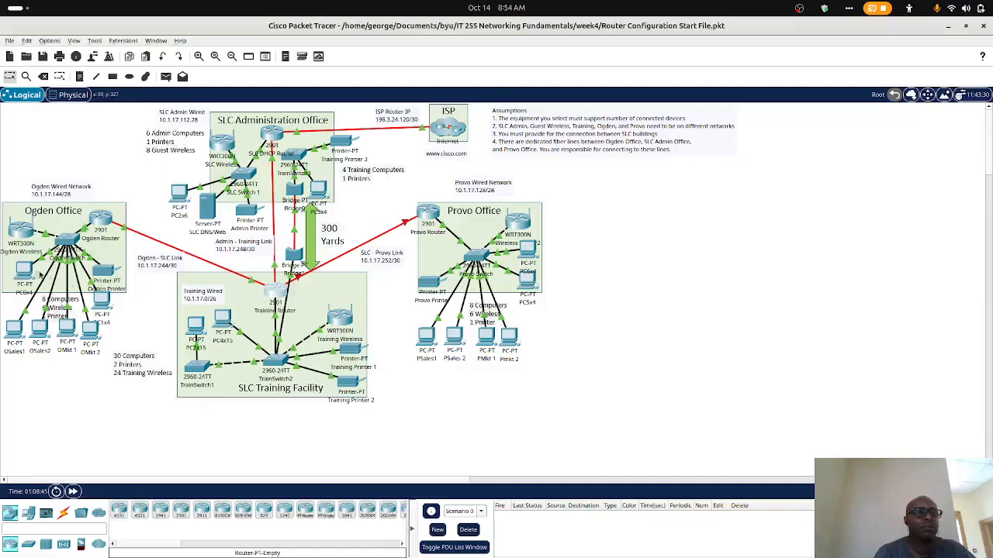
pyautogui.click(23, 273)
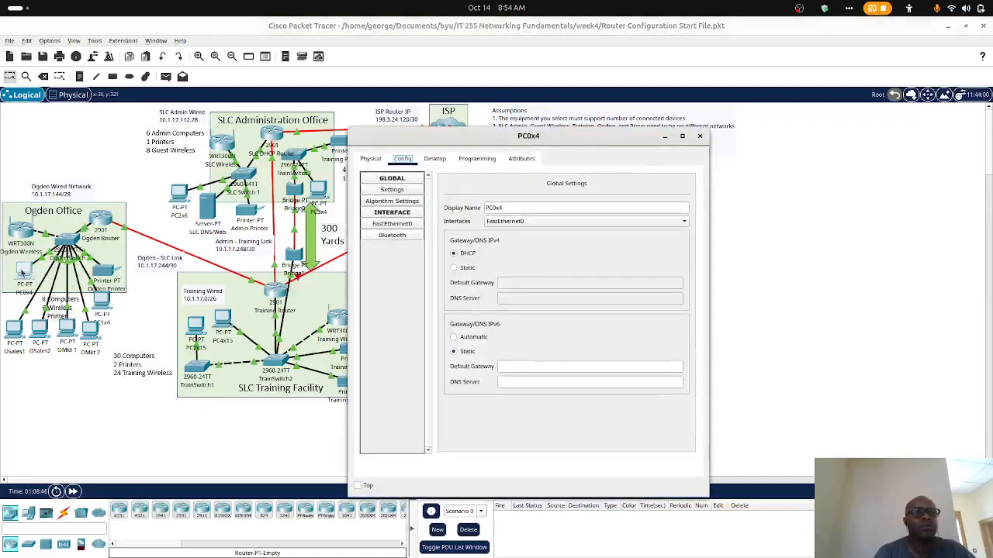
pyautogui.click(392, 224)
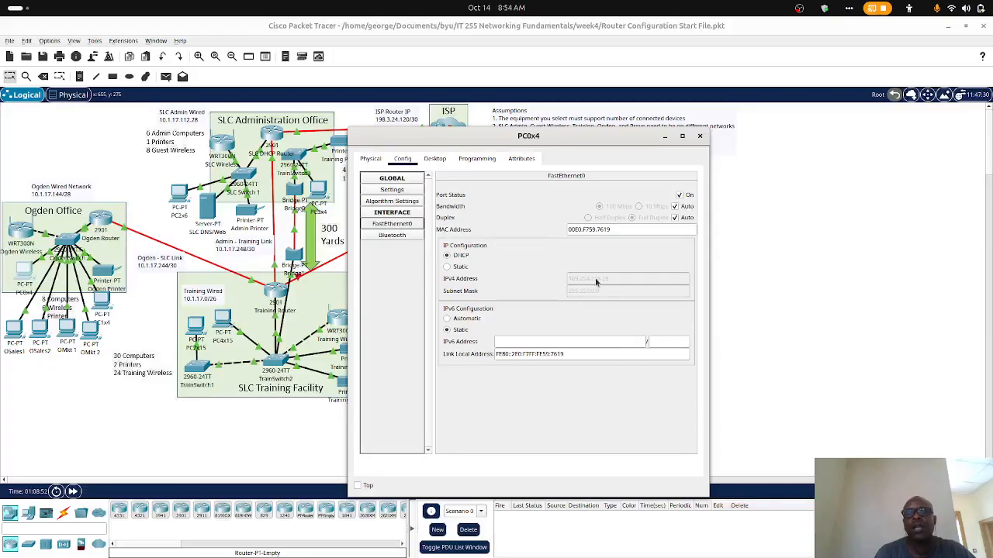
pyautogui.moveTo(454, 140); pyautogui.dragTo(608, 105)
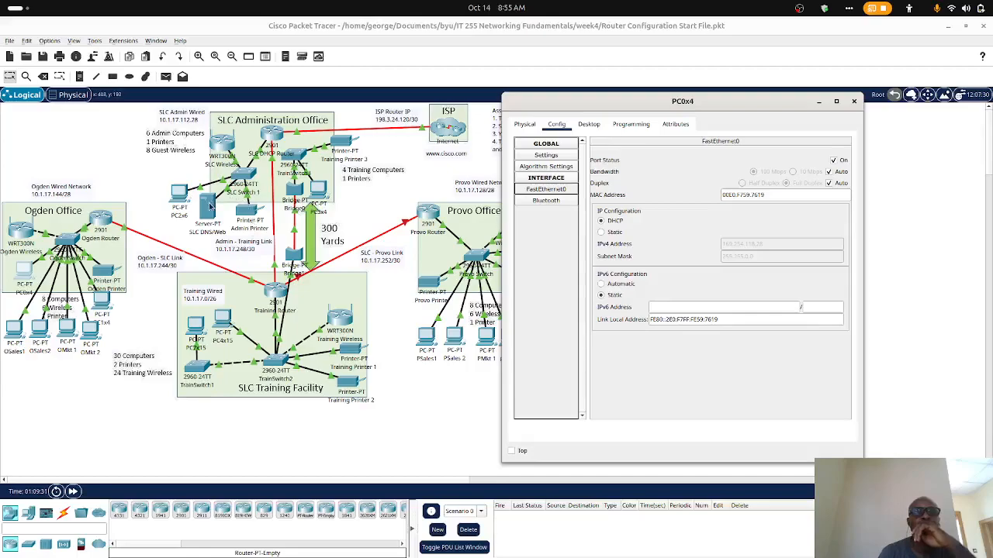
# - Review the SLC DHCP Router's earlier OSPF network commands on its command line and close its window
pyautogui.click(276, 138)
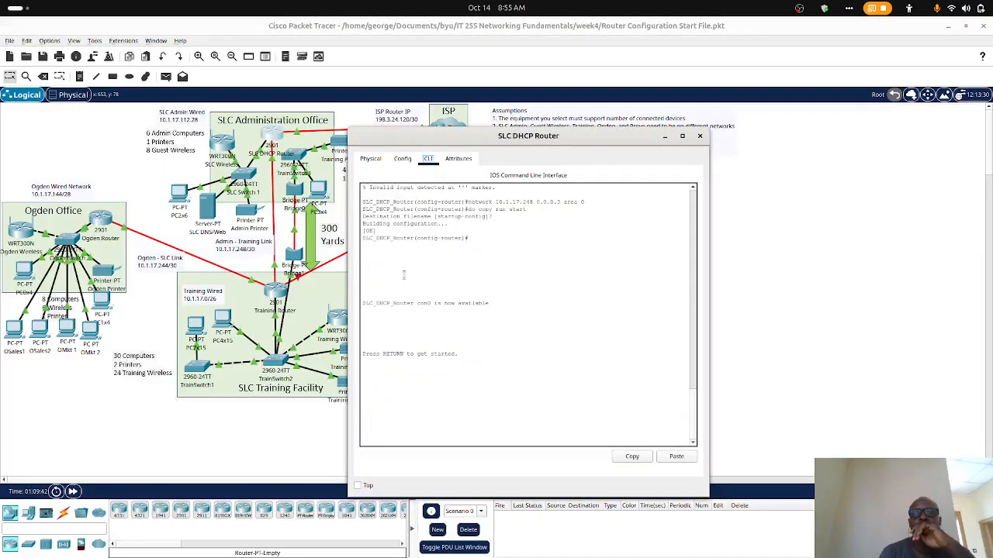
pyautogui.scroll(2, 403, 274)
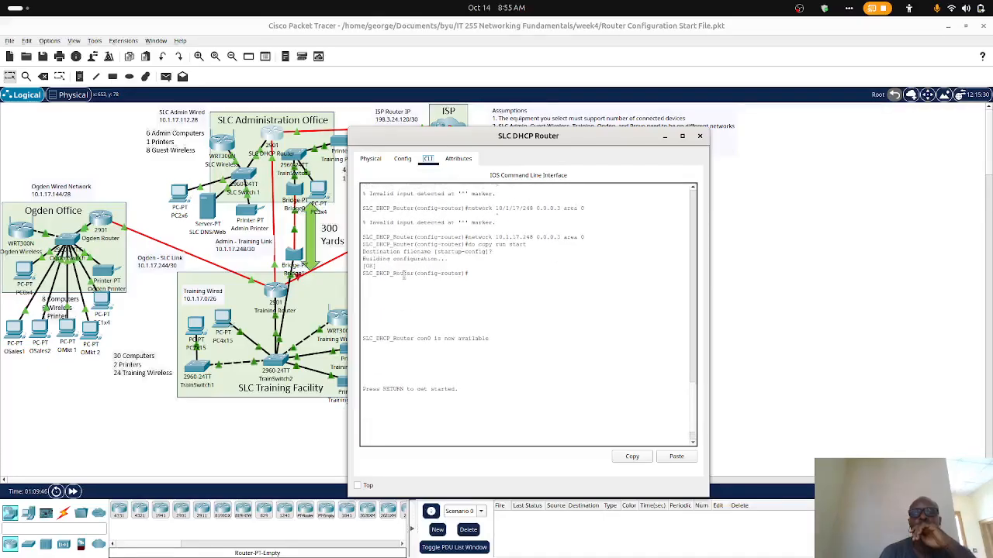
pyautogui.scroll(-2, 403, 276)
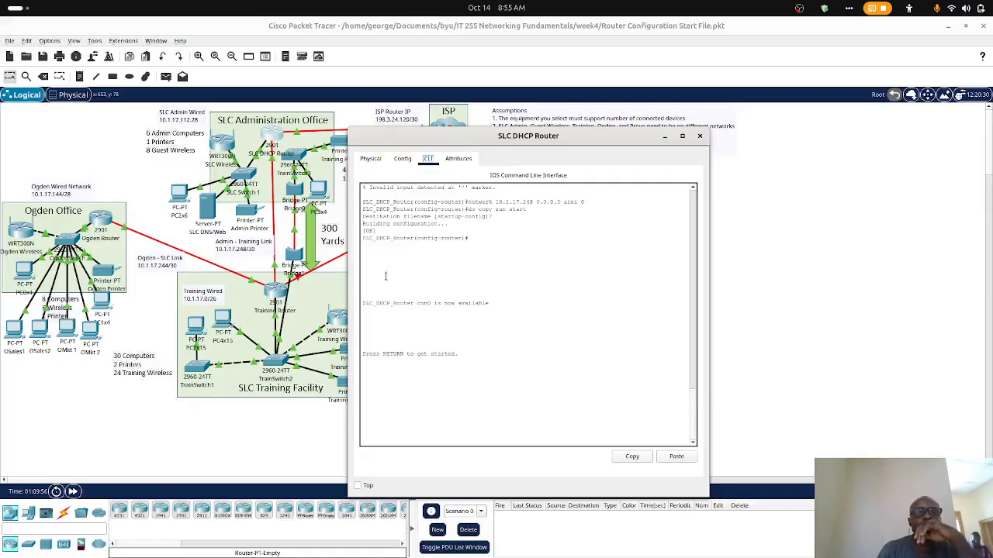
pyautogui.click(699, 136)
# - Bring the PC0x4 window back to the front and examine its FastEthernet0 DHCP settings against the topology
pyautogui.moveTo(554, 554)
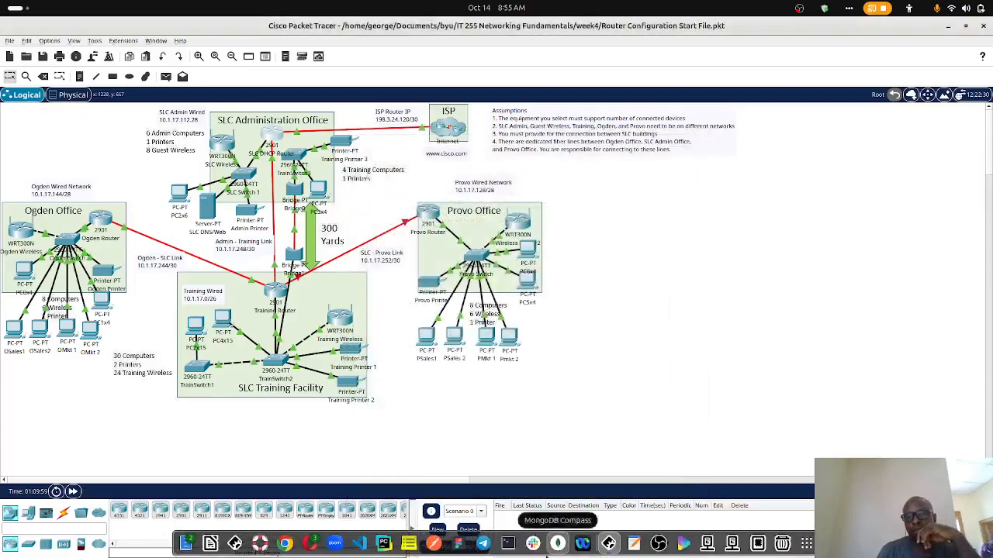
pyautogui.click(609, 545)
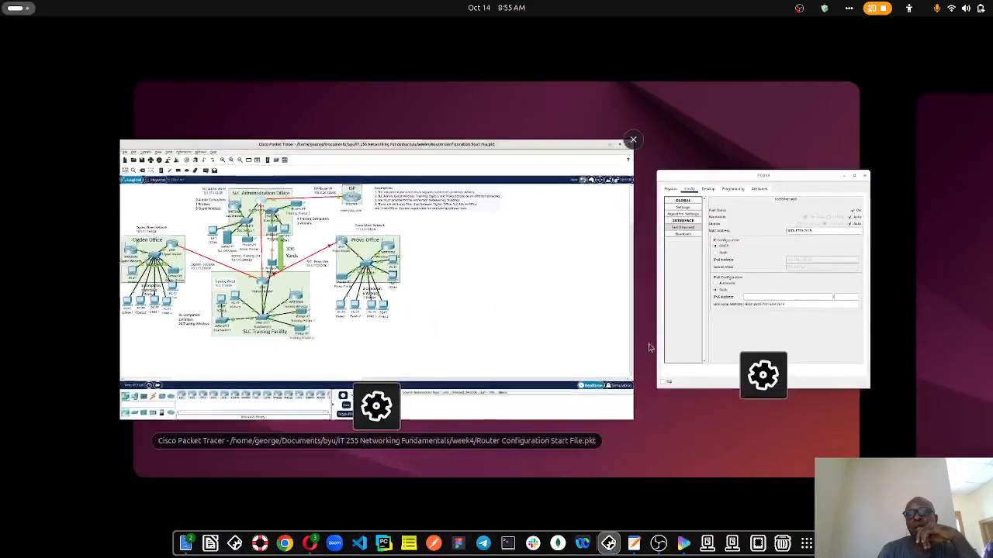
pyautogui.click(700, 337)
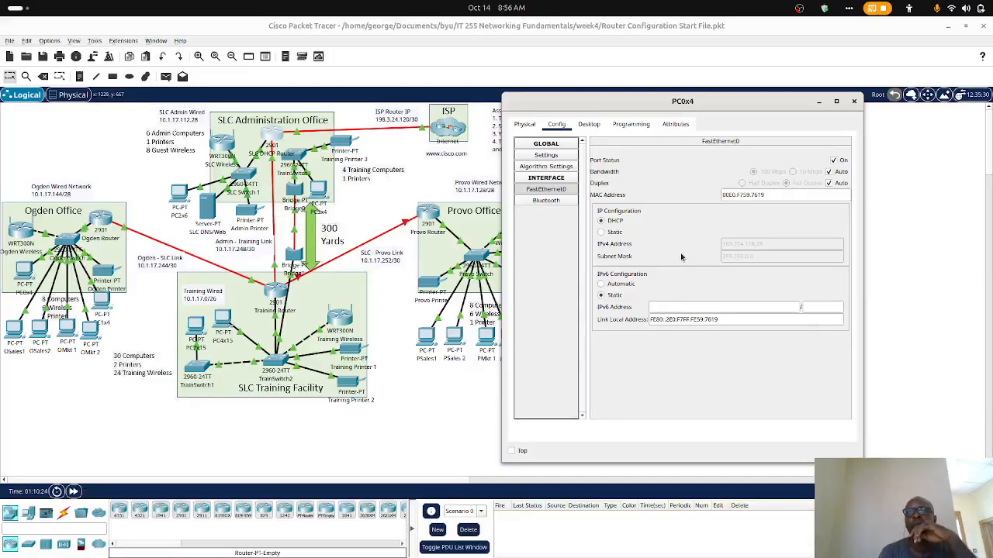
pyautogui.moveTo(634, 553)
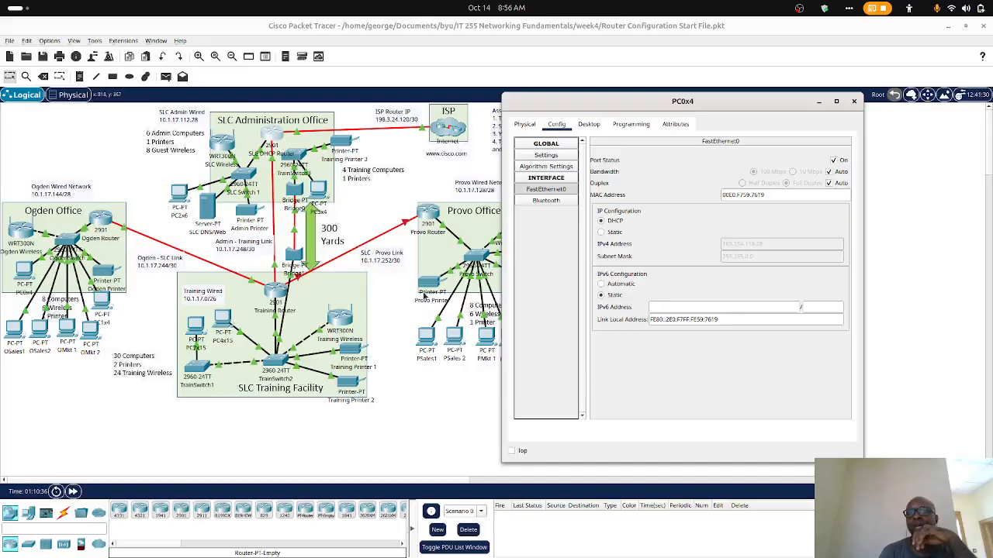
# - Open the SLC DHCP Router's command line and enter privileged mode with enable and the router password
pyautogui.moveTo(448, 554)
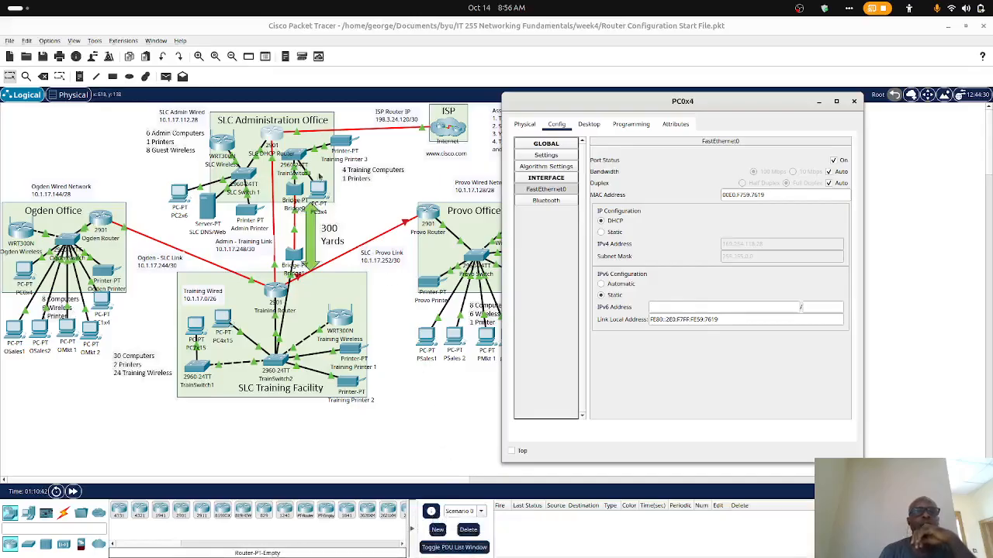
pyautogui.click(276, 138)
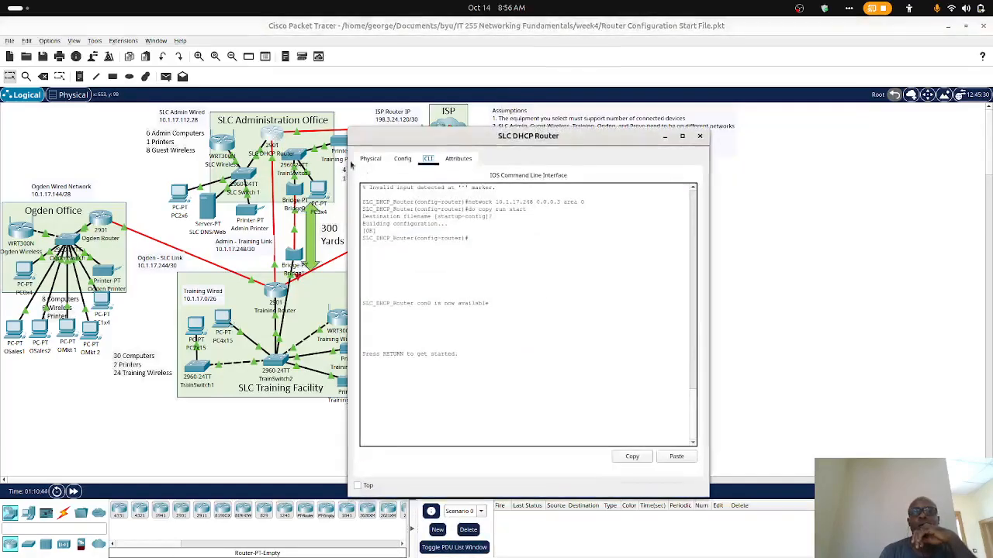
pyautogui.click(436, 248)
pyautogui.press('Return')
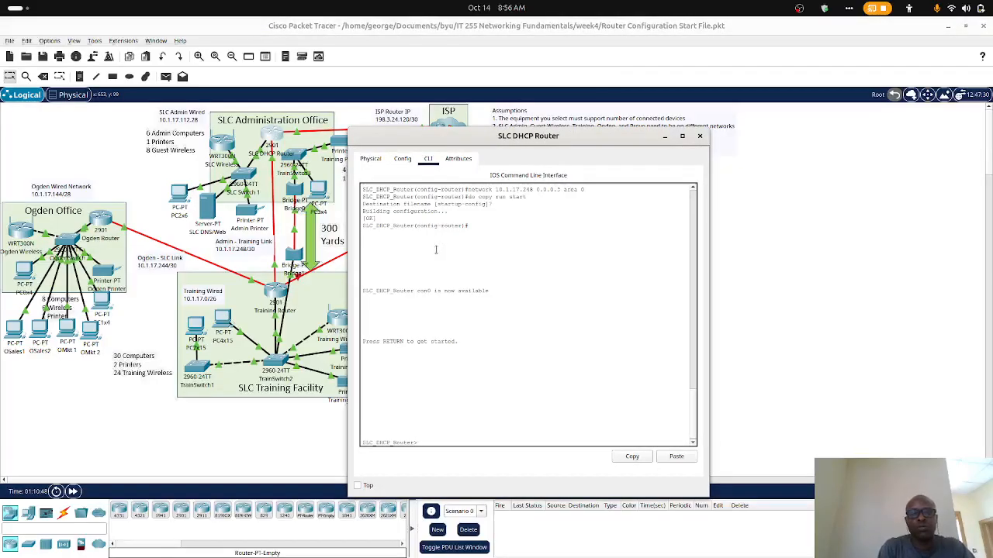
pyautogui.write('enable')
pyautogui.press('Return')
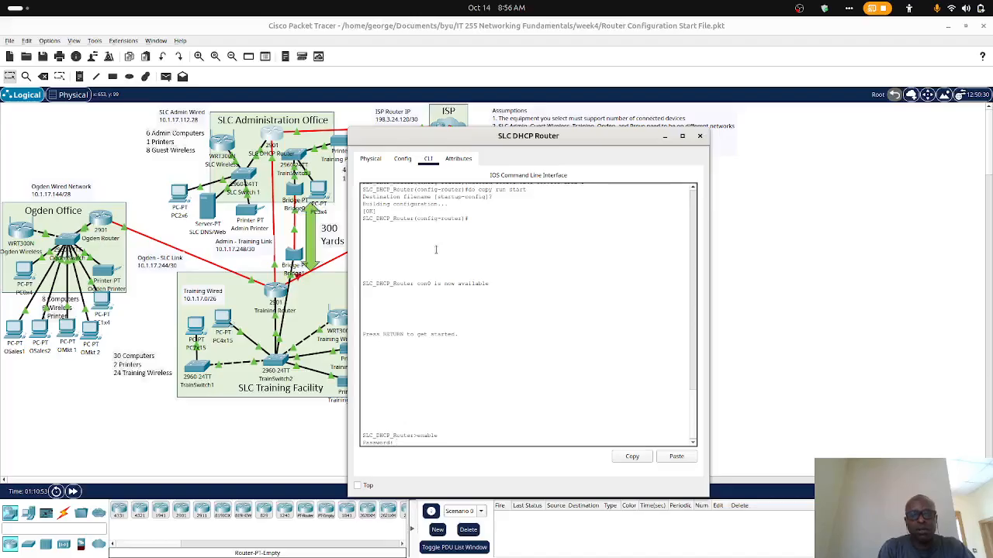
pyautogui.press('Return')
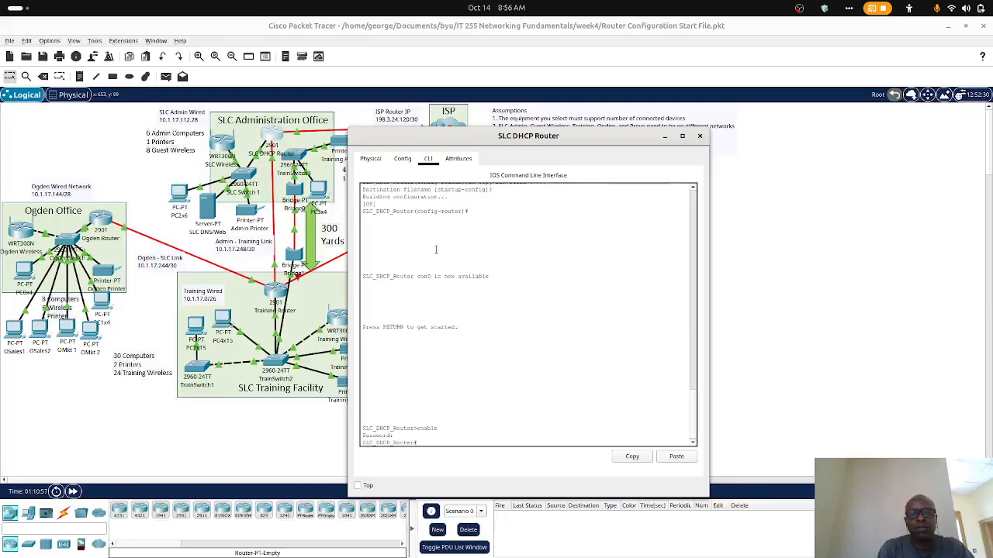
# - List the SLC DHCP Router's interface addresses and status with show ip int br
pyautogui.write('show ip int br')
pyautogui.press('Return')
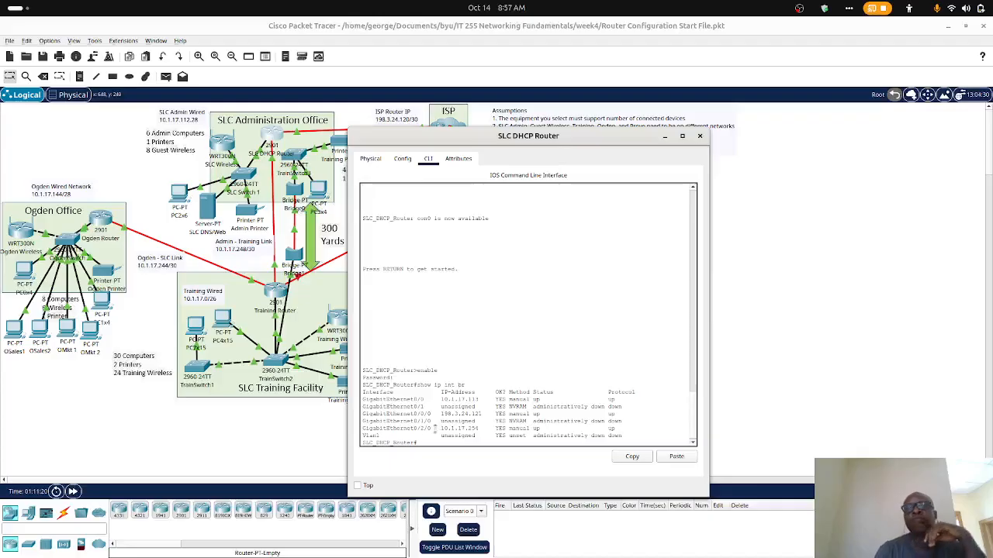
# - Bring the assignment page into view and compare the SLC_DHCP_Router interface addresses with those listed on the router
pyautogui.click(947, 28)
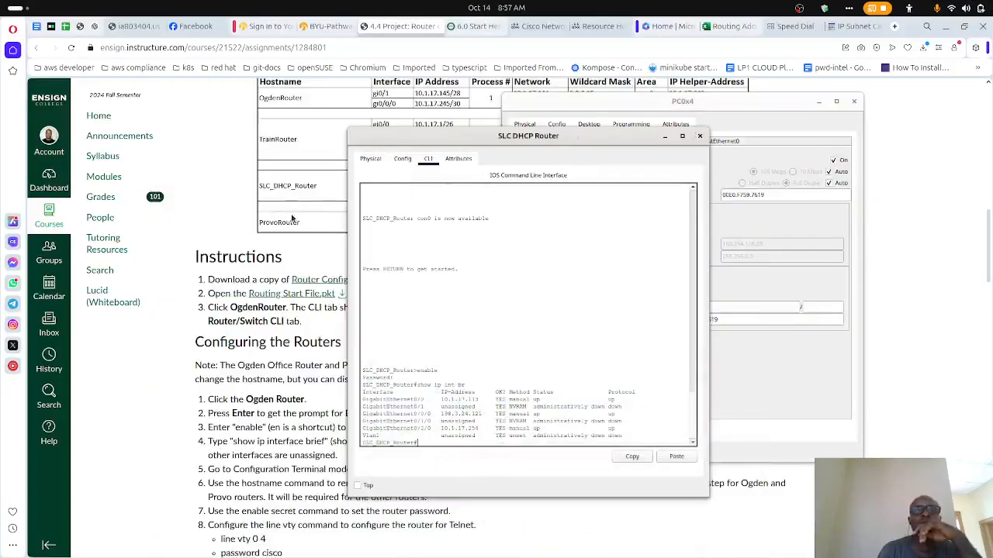
pyautogui.scroll(-3, 292, 218)
pyautogui.scroll(1, 292, 218)
pyautogui.scroll(1, 292, 218)
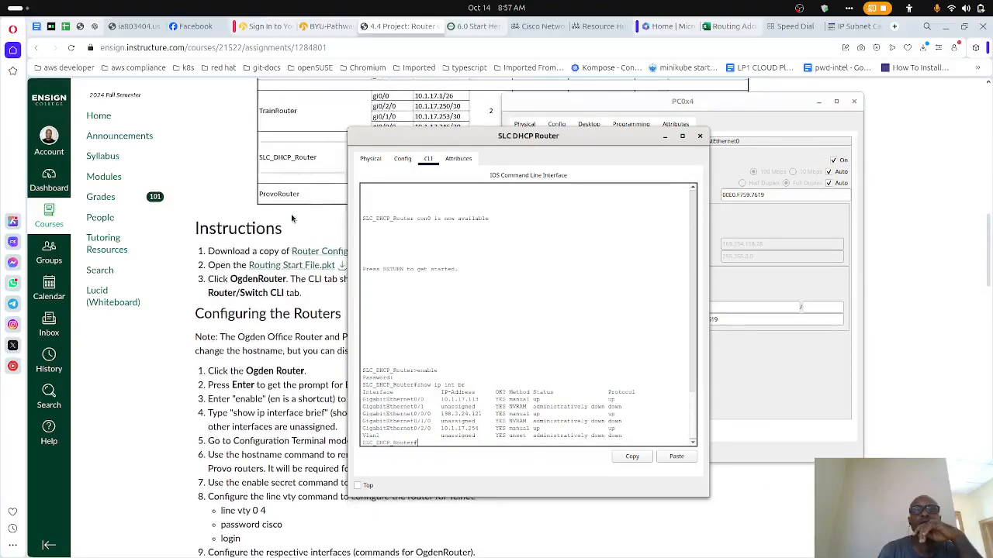
pyautogui.scroll(-2, 291, 218)
pyautogui.scroll(1, 291, 218)
pyautogui.scroll(1, 292, 218)
pyautogui.scroll(-1, 292, 218)
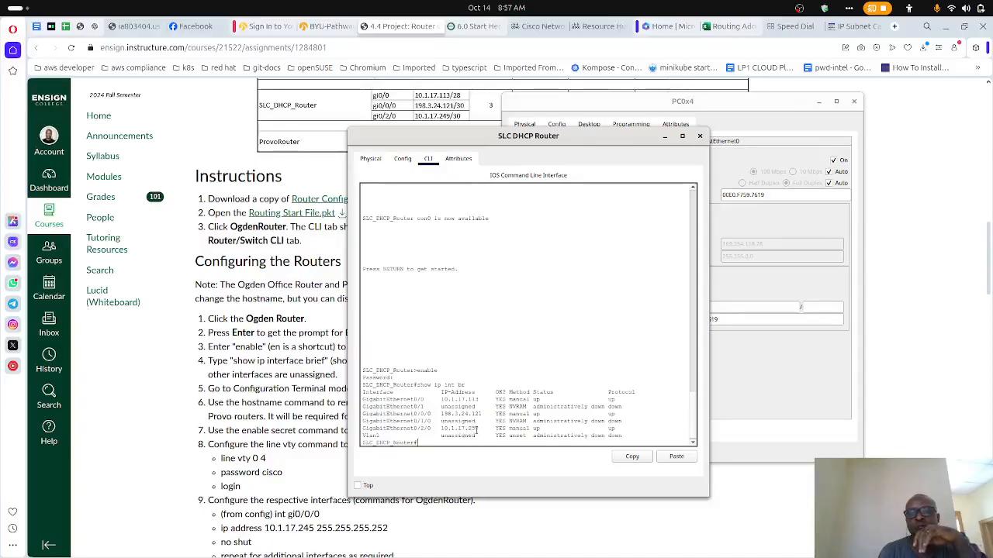
pyautogui.scroll(-1, 505, 422)
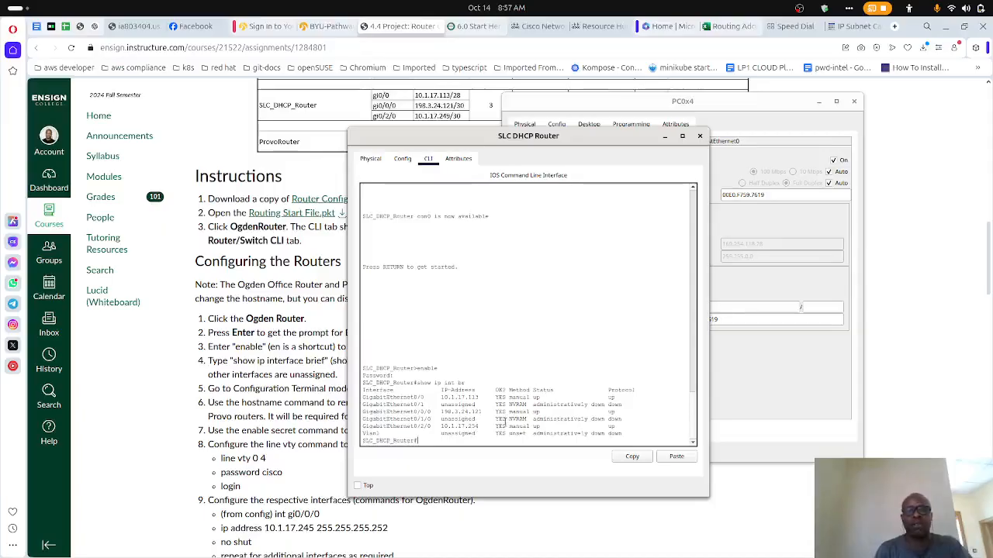
# - Try to select interface gi0/2/0 directly from privileged mode
pyautogui.write('int')
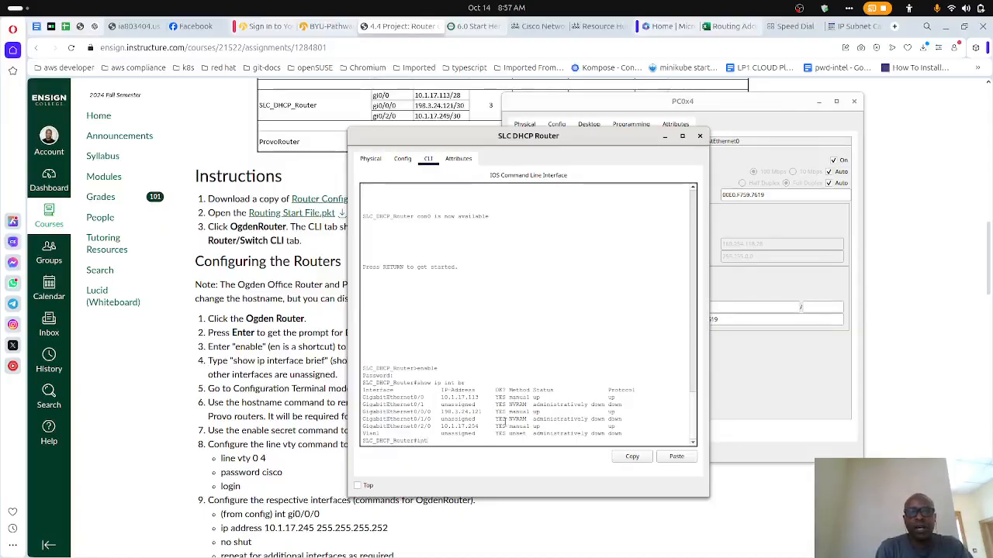
pyautogui.write(' gi0/2/0')
pyautogui.press('Return')
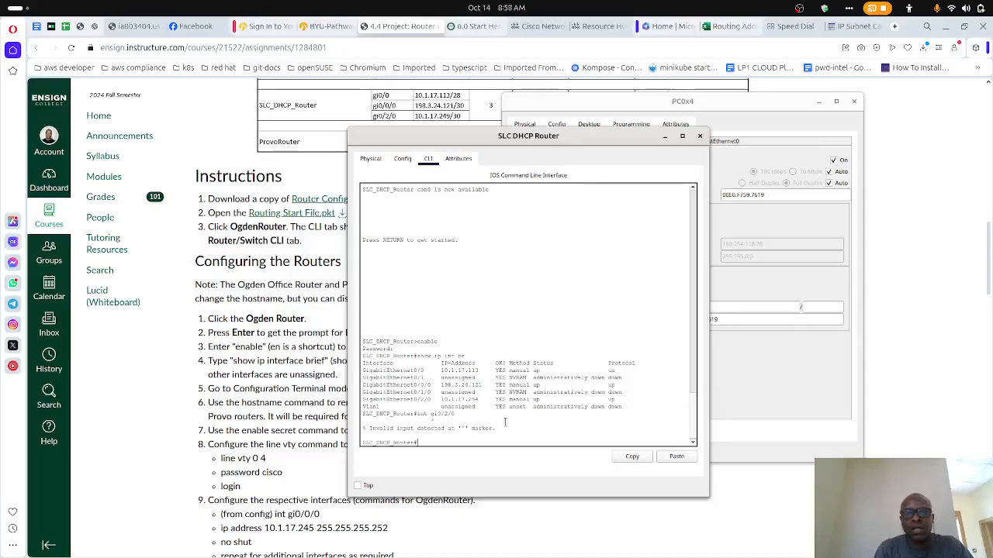
# - Enter global configuration mode with conf t and select interface gi0/2/0 on the SLC DHCP Router
pyautogui.write('conf')
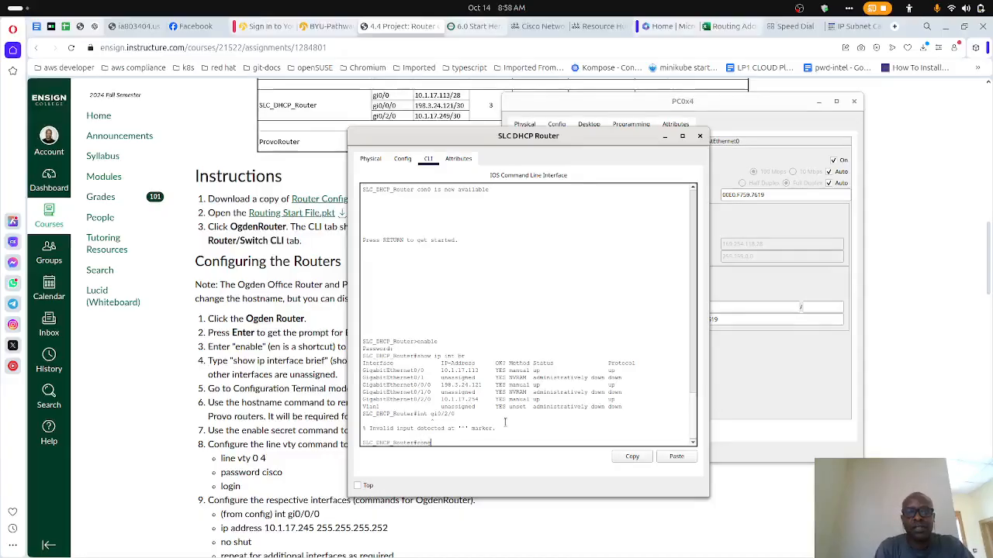
pyautogui.write(' t')
pyautogui.press('Return')
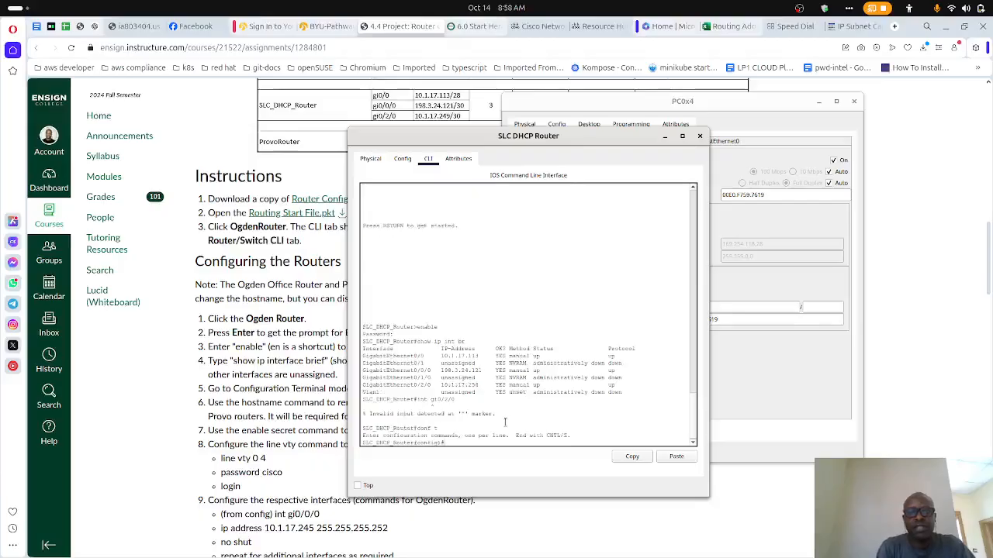
pyautogui.write('int gi0/2/0')
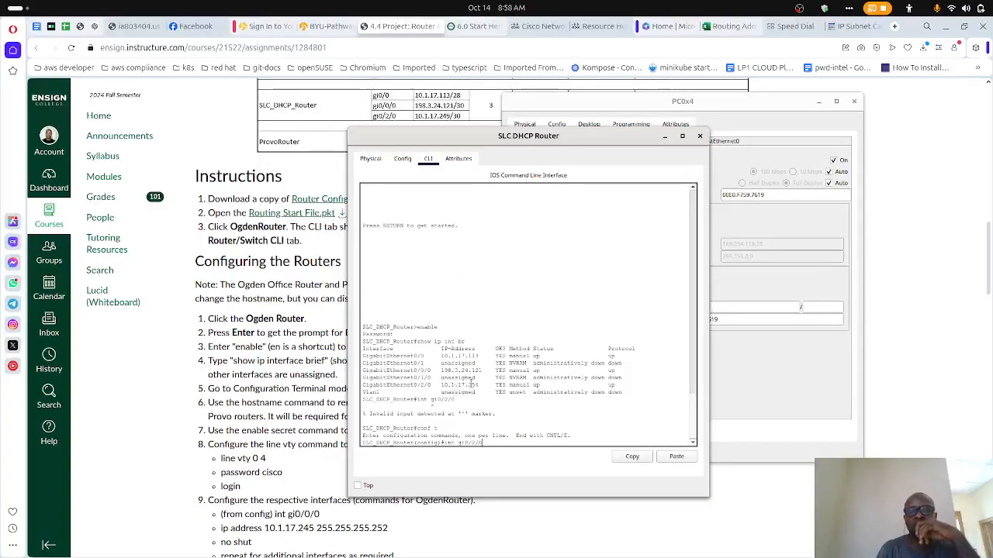
pyautogui.moveTo(469, 385); pyautogui.dragTo(481, 384)
pyautogui.click(495, 402)
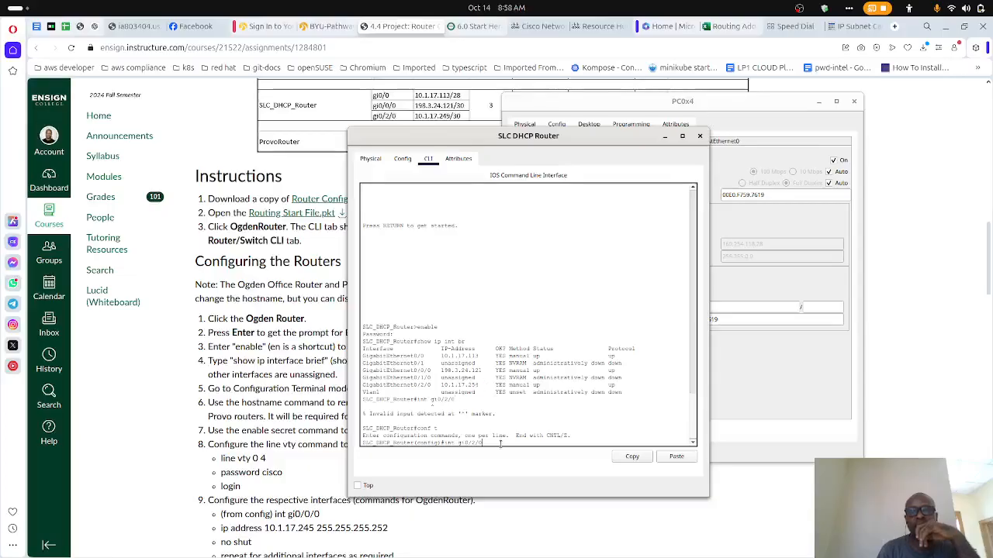
pyautogui.press('Return')
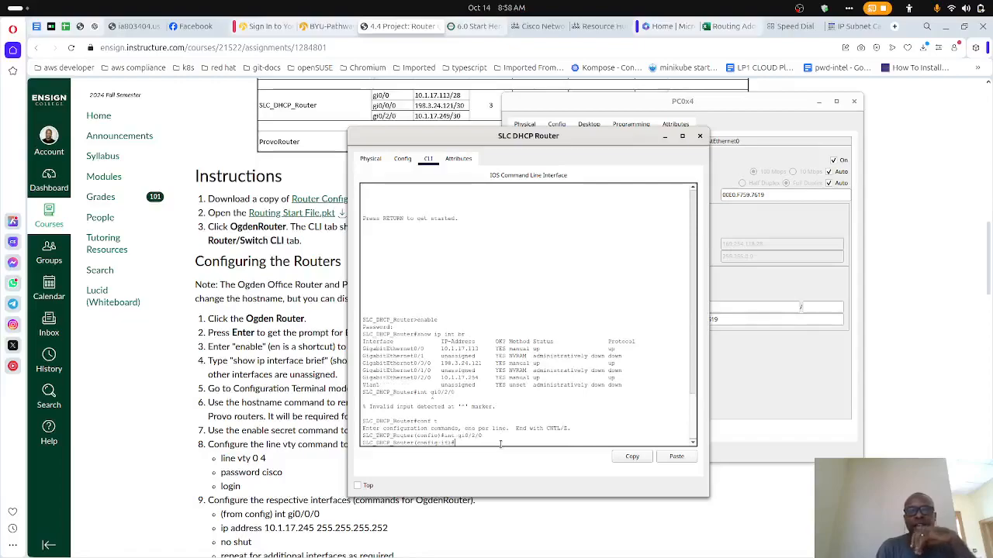
pyautogui.write('int gi0/2/0')
pyautogui.press('BackSpace')
pyautogui.press('BackSpace')
pyautogui.press('BackSpace')
pyautogui.press('BackSpace')
pyautogui.press('BackSpace')
pyautogui.press('BackSpace')
pyautogui.press('BackSpace')
pyautogui.press('BackSpace')
pyautogui.press('BackSpace')
pyautogui.press('BackSpace')
pyautogui.press('BackSpace')
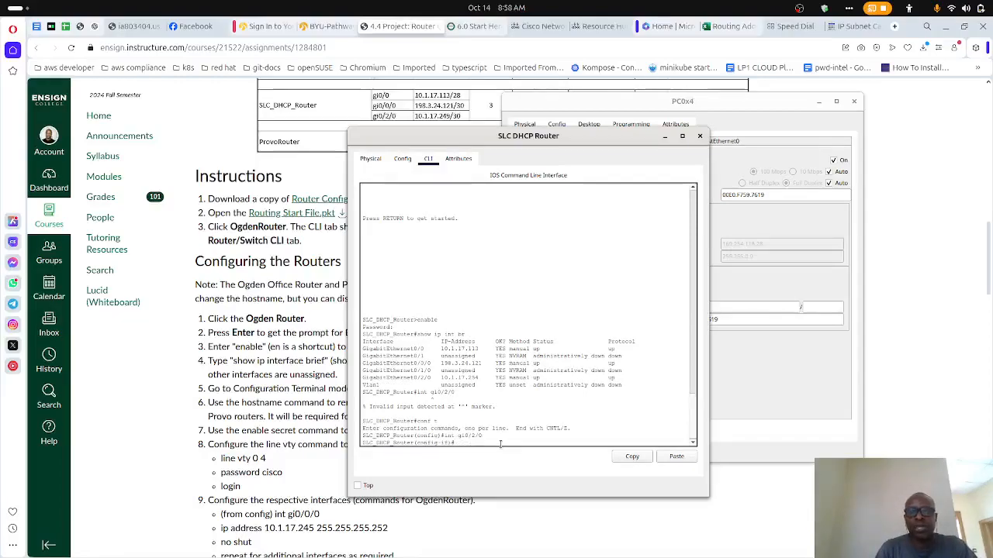
# - Write the command no ip address 10.1.17.254 255.255.255.252 for interface gi0/2/0 without running it yet
pyautogui.write('no ip address')
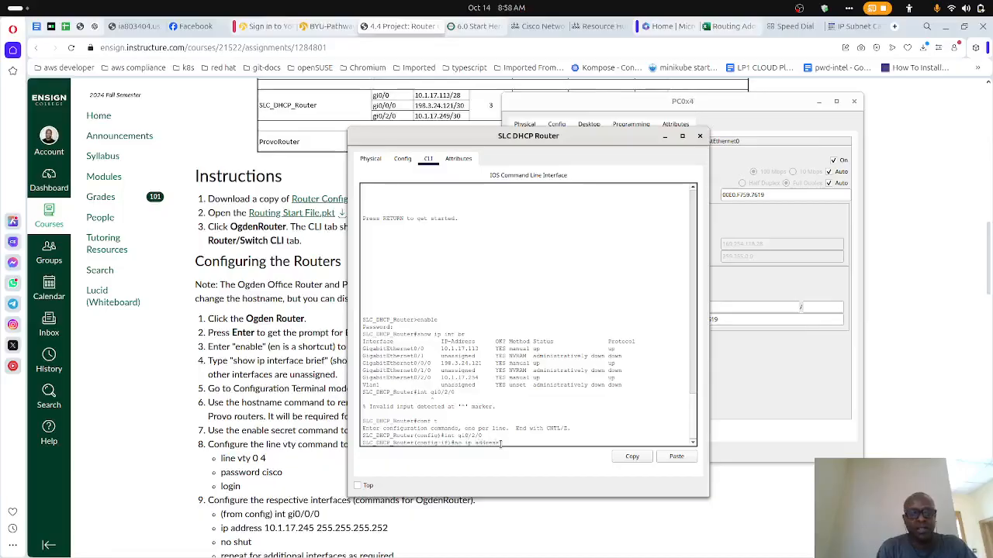
pyautogui.write(' 10.1.17.254')
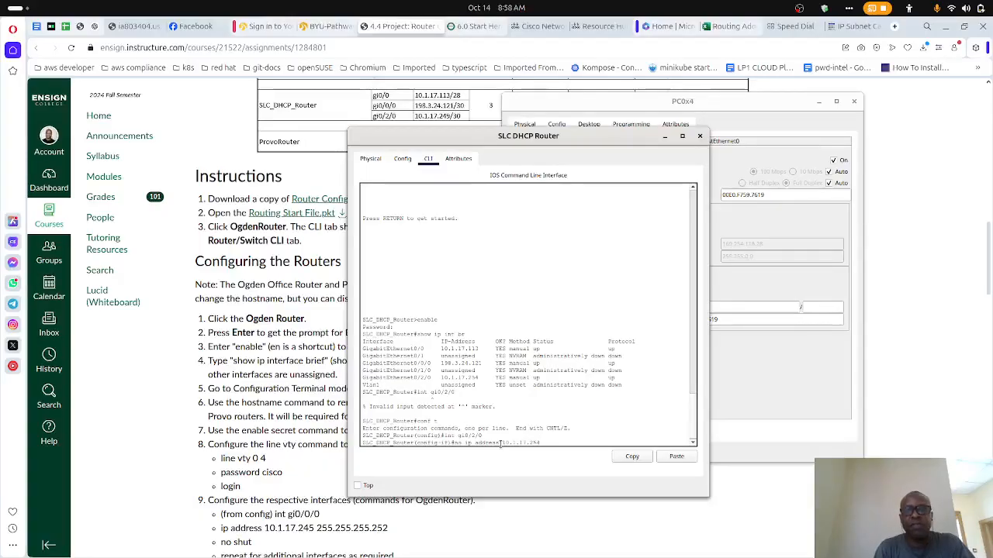
pyautogui.write(' 255.255.255.')
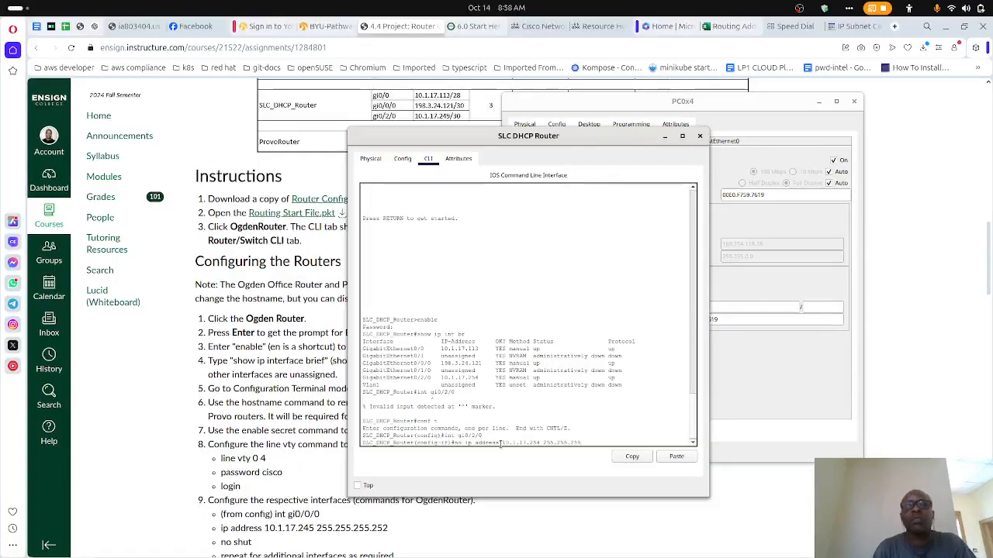
pyautogui.write('25')
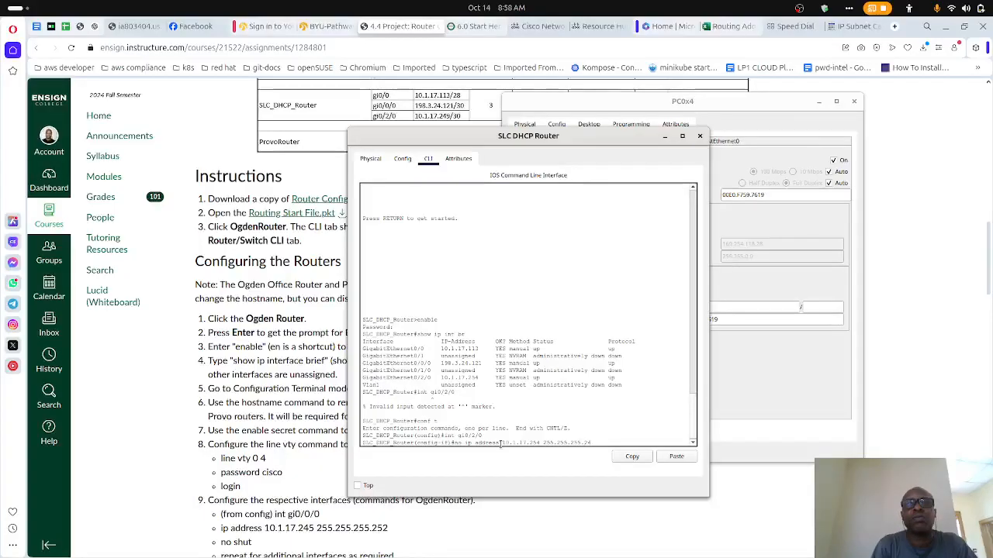
pyautogui.press('BackSpace')
pyautogui.write('52')
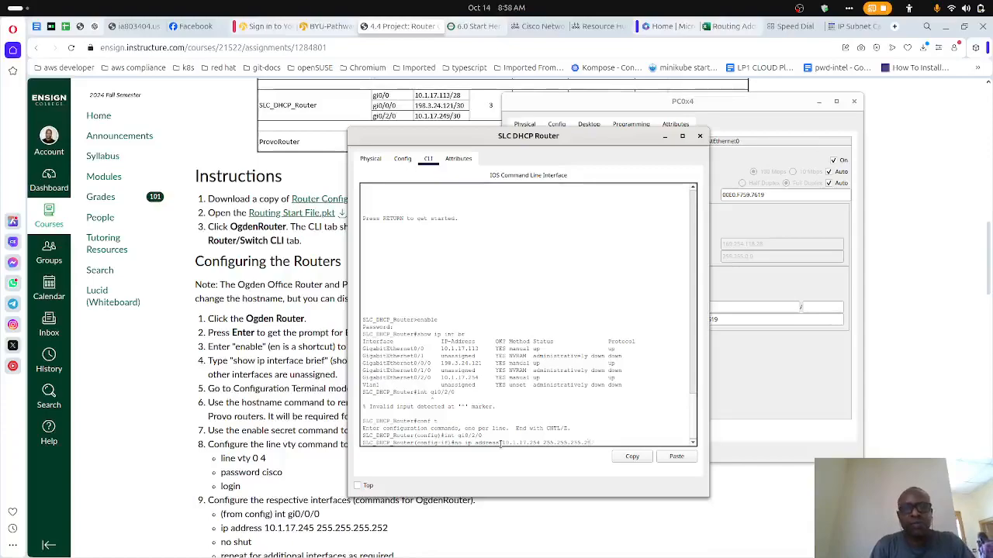
# - Recheck the SLC_DHCP_Router row on the assignment page, and run the prepared address removal back in Packet Tracer
pyautogui.click(844, 29)
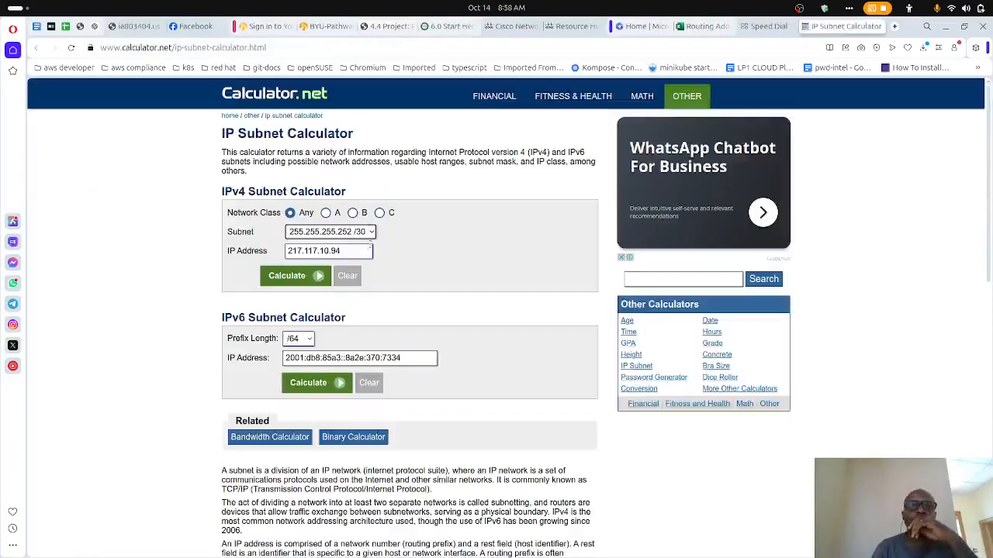
pyautogui.click(391, 25)
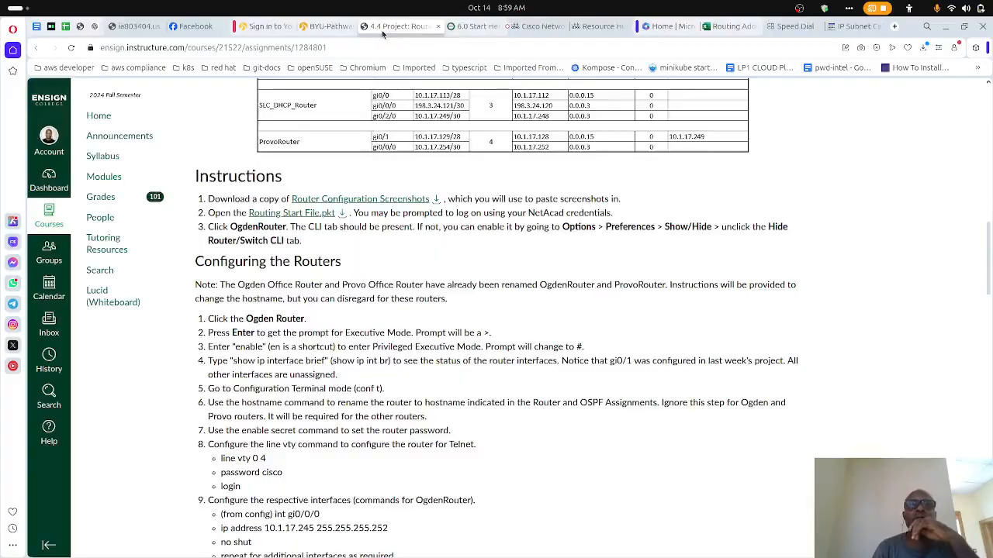
pyautogui.moveTo(535, 549)
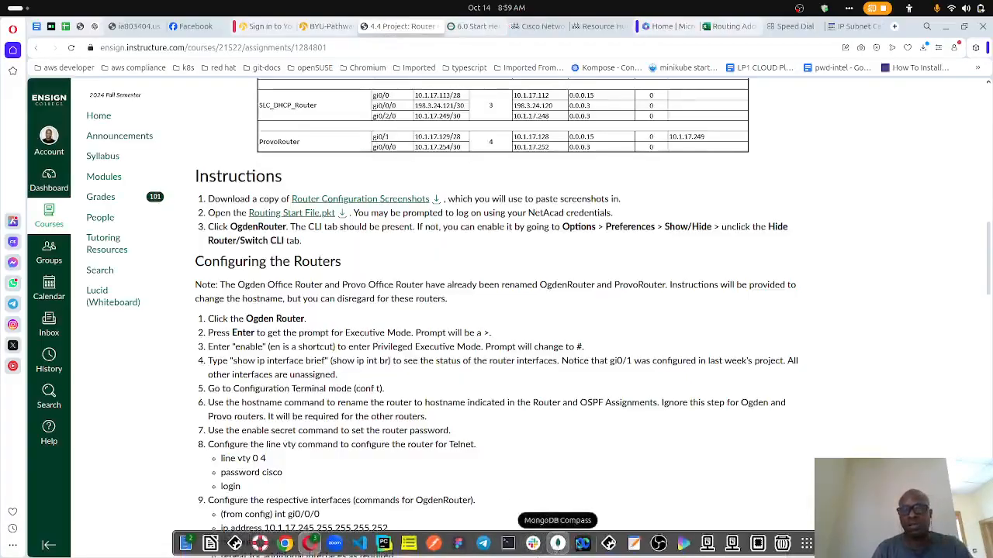
pyautogui.click(608, 543)
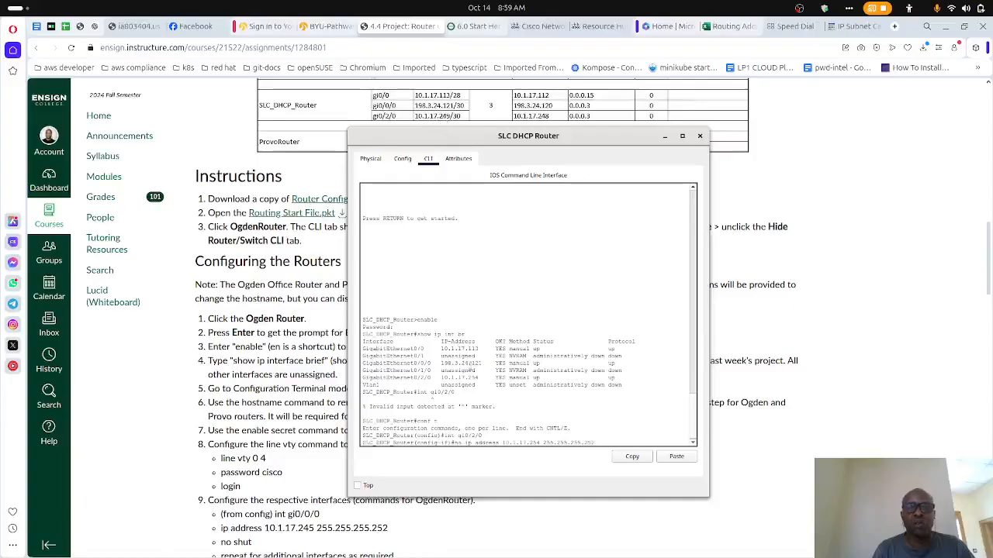
pyautogui.moveTo(482, 378); pyautogui.dragTo(437, 378)
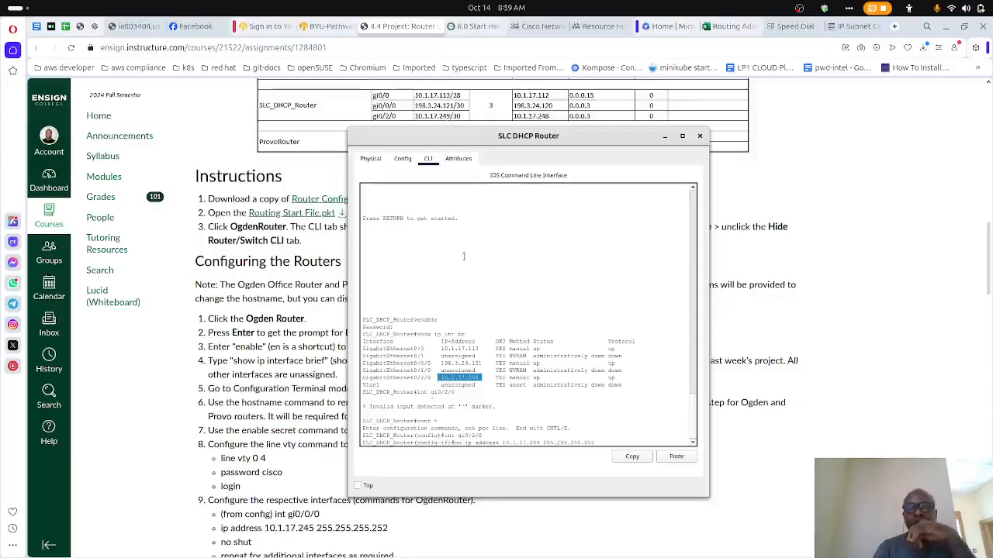
pyautogui.click(501, 362)
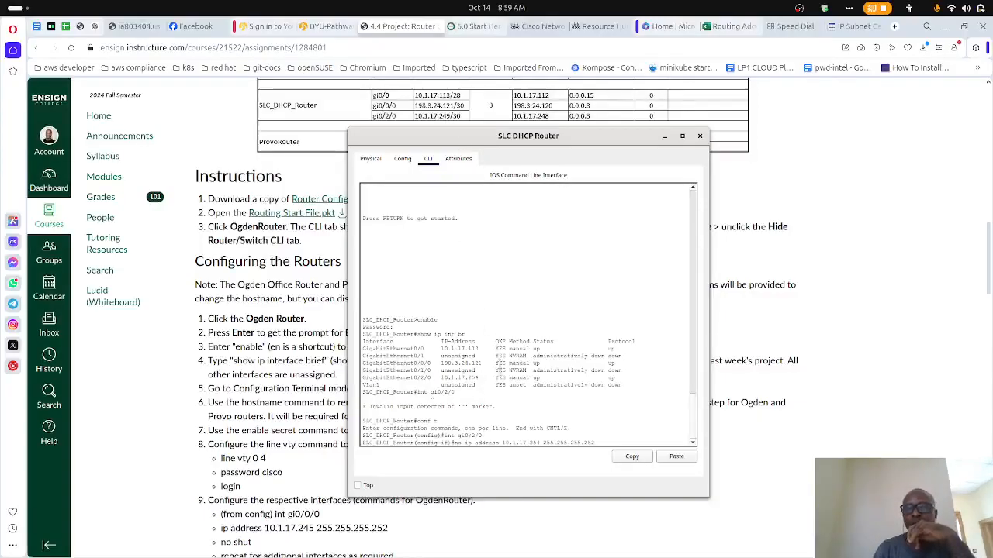
pyautogui.press('Return')
# - Assign gi0/2/0 the address 10.1.17.249 with mask 255.255.255.252 by reworking the previous command
pyautogui.press('Up')
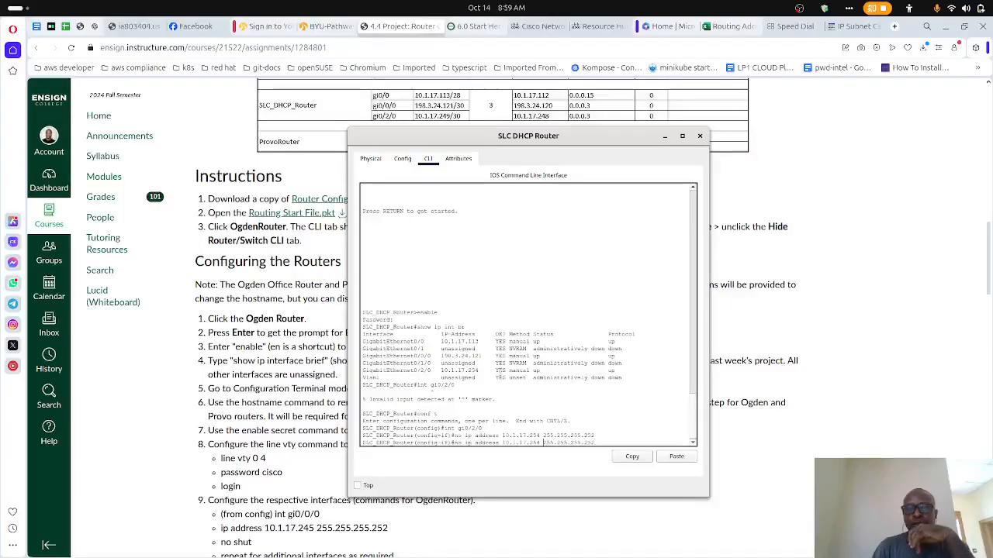
pyautogui.press('BackSpace')
pyautogui.press('BackSpace')
pyautogui.write('4')
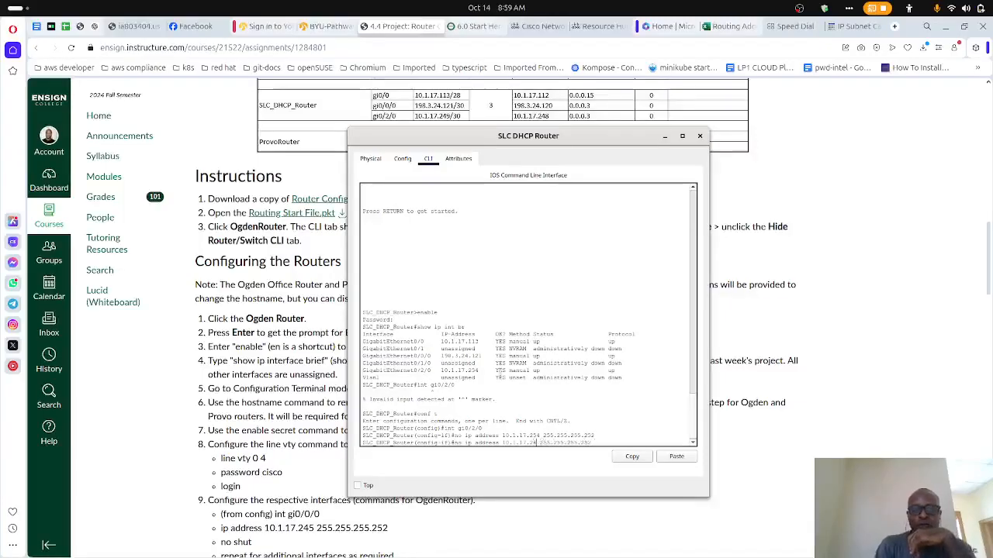
pyautogui.write('9')
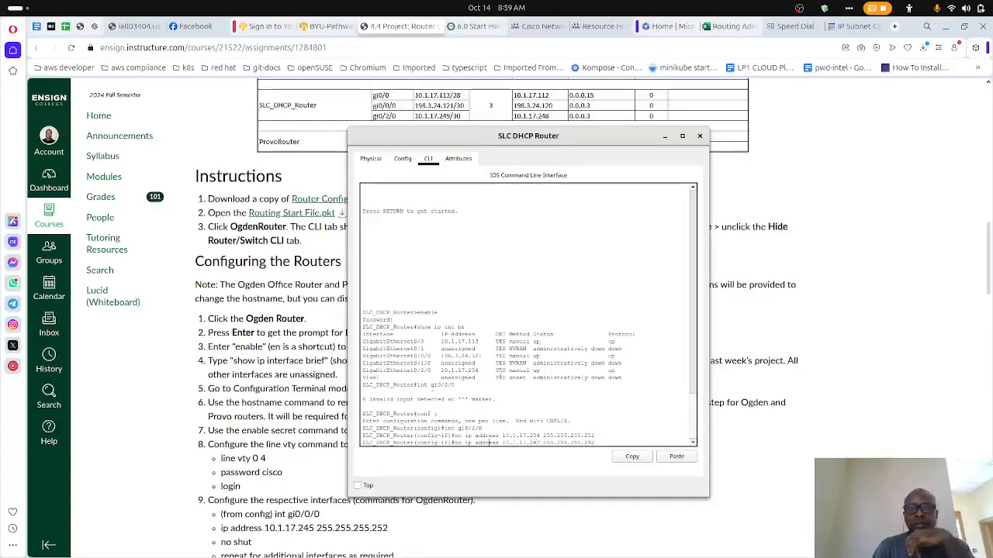
pyautogui.press('BackSpace')
pyautogui.press('BackSpace')
pyautogui.press('BackSpace')
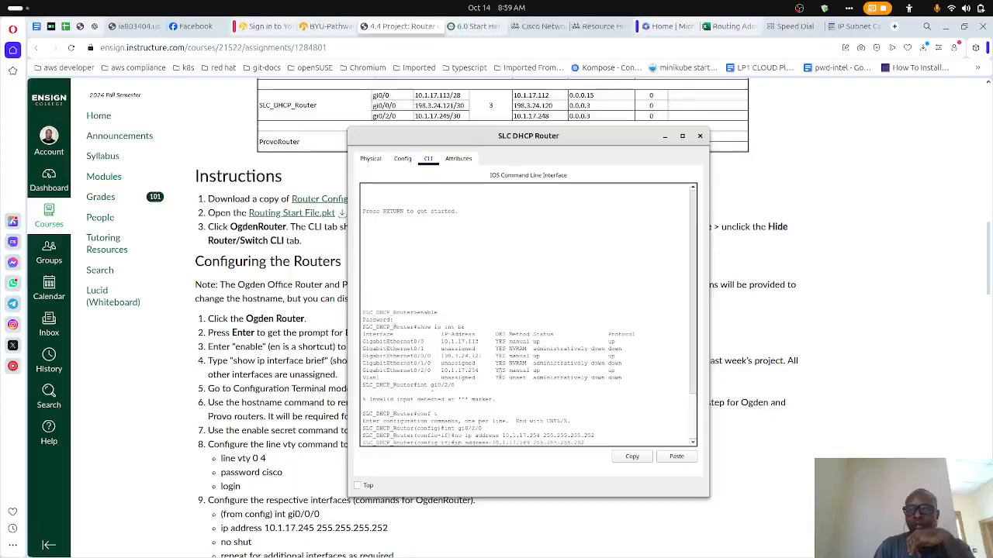
pyautogui.press('Return')
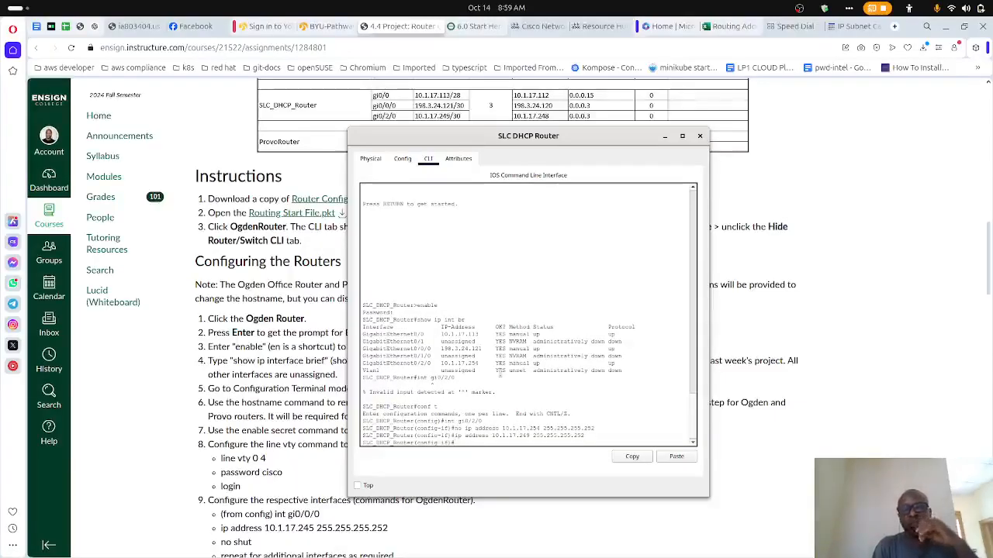
# - Save the SLC DHCP Router's running configuration to the startup configuration with do copy run st, accepting the default destination filename
pyautogui.write('no')
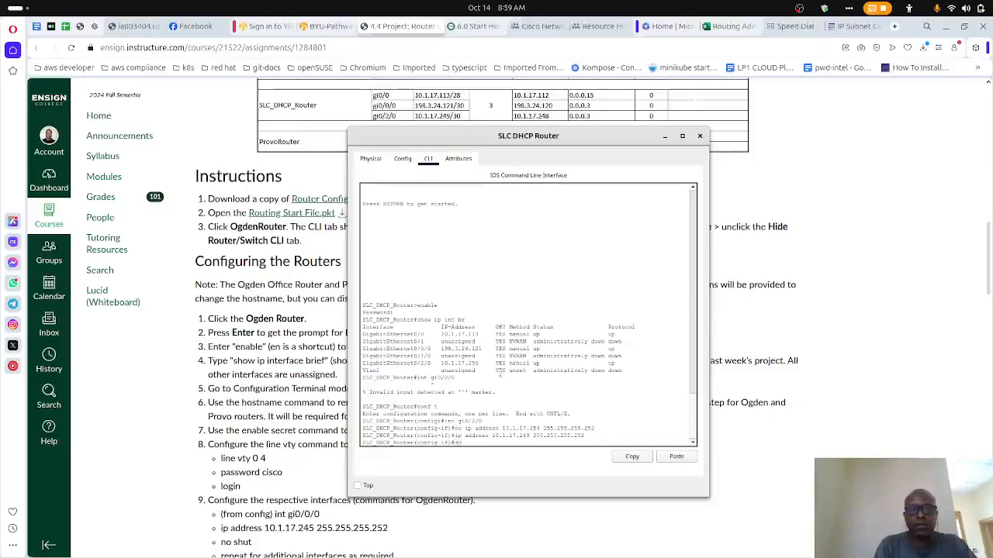
pyautogui.write(' shut run st')
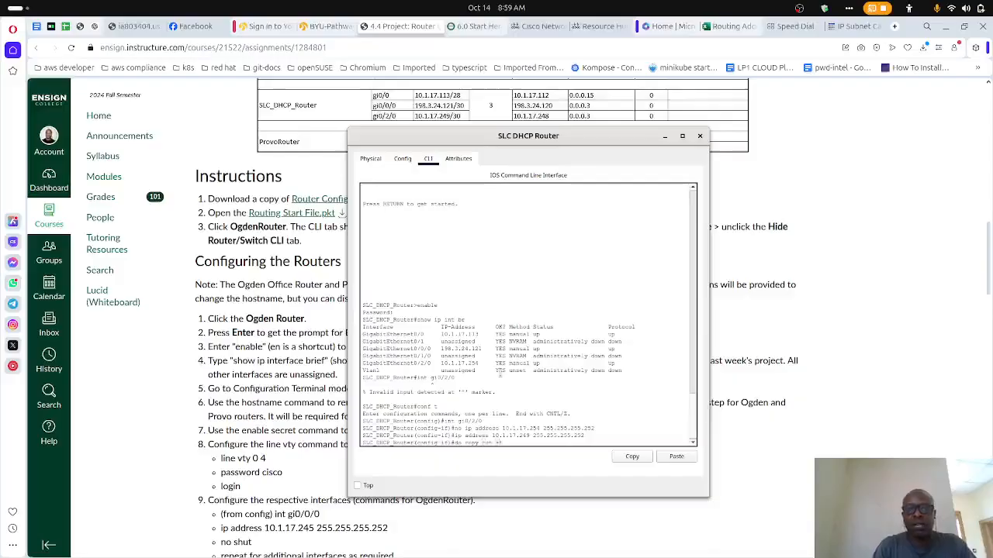
pyautogui.press('Return')
pyautogui.press('Return')
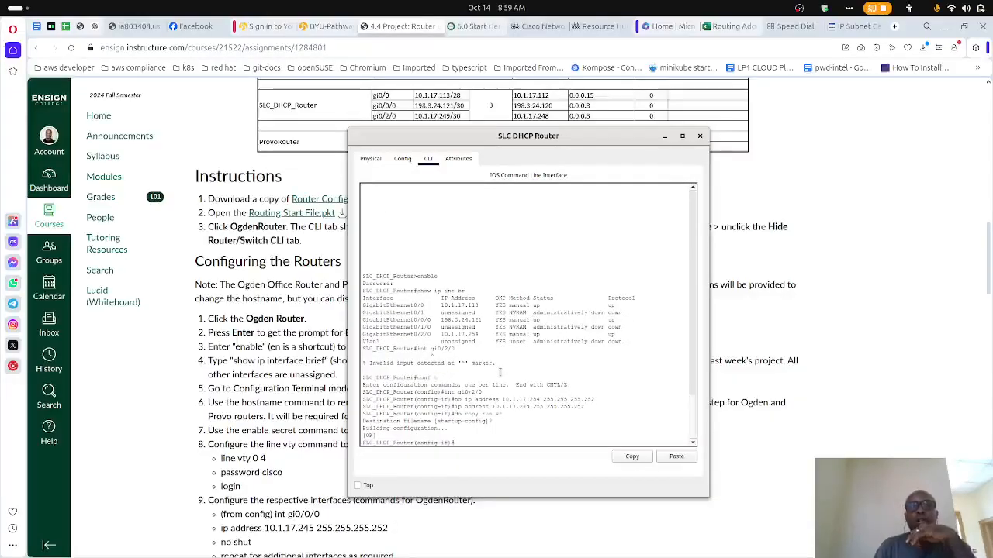
pyautogui.press('Up')
pyautogui.press('Up')
pyautogui.press('Up')
pyautogui.press('Up')
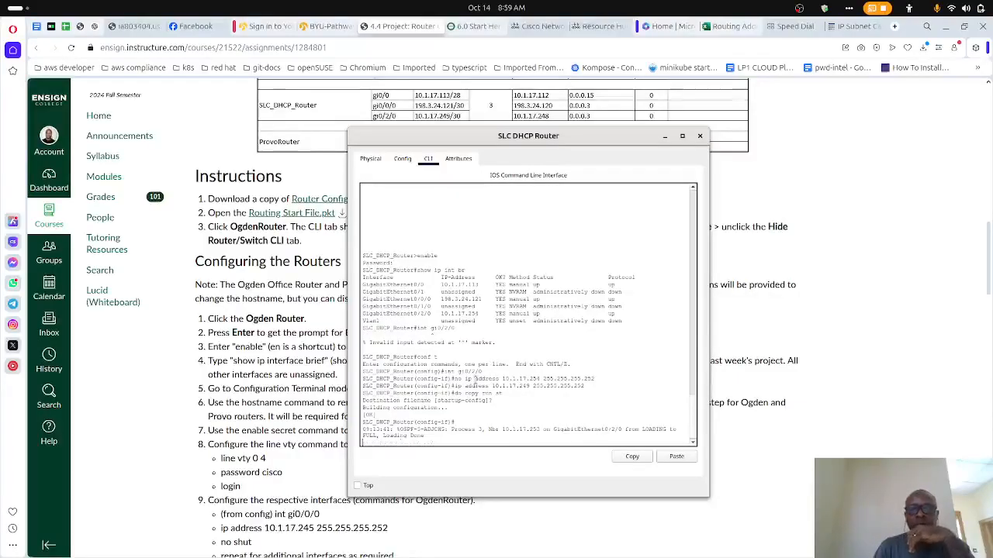
pyautogui.press('Return')
pyautogui.press('Up')
pyautogui.press('Up')
pyautogui.press('Up')
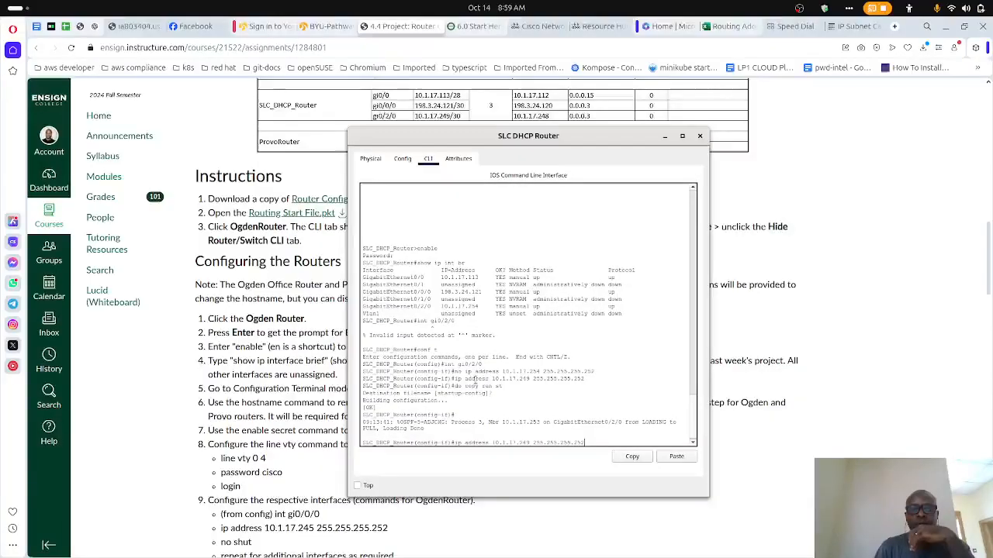
pyautogui.press('Up')
pyautogui.press('Up')
pyautogui.press('Down')
pyautogui.press('Down')
pyautogui.press('Down')
pyautogui.press('Down')
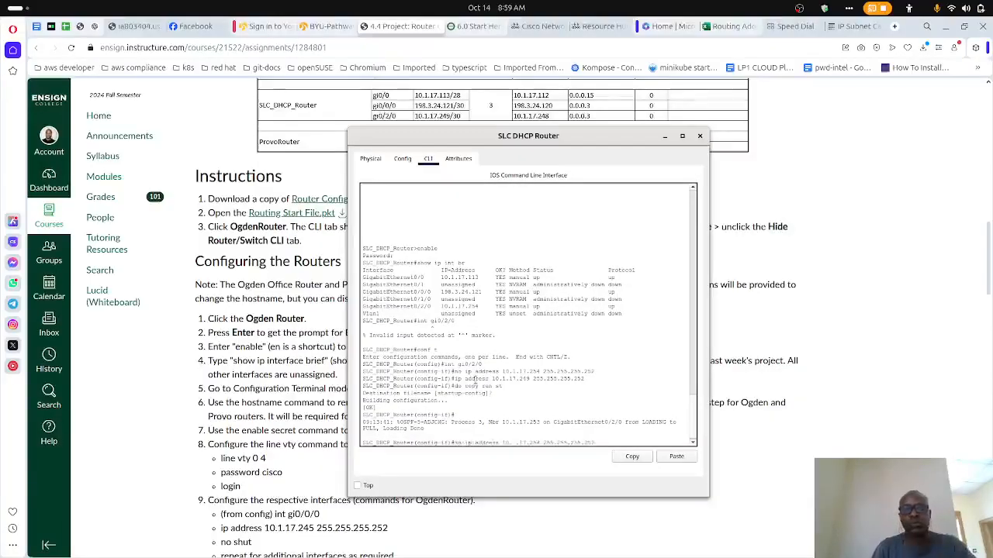
# - Exit interface configuration mode and list the router's interface addresses with do show ip int br
pyautogui.write('exit')
pyautogui.press('Return')
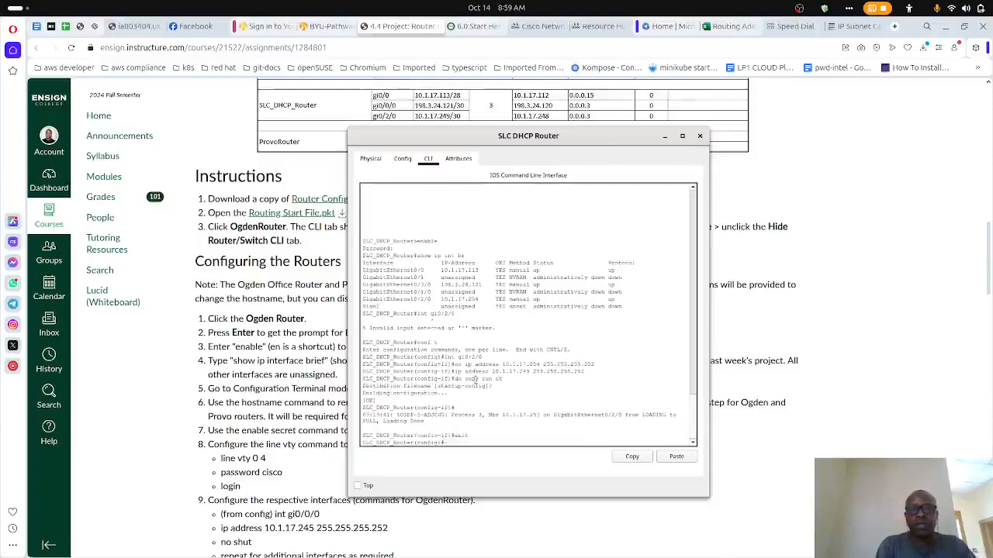
pyautogui.write('do show ip int br')
pyautogui.press('Return')
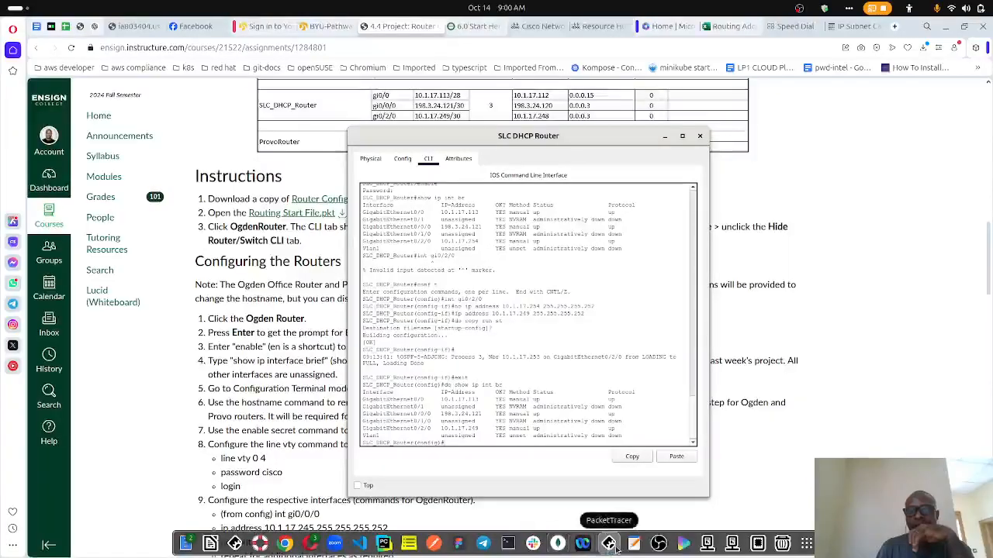
# - Bring up the Packet Tracer window of PC0x4, and close both it and the SLC DHCP Router window
pyautogui.click(609, 544)
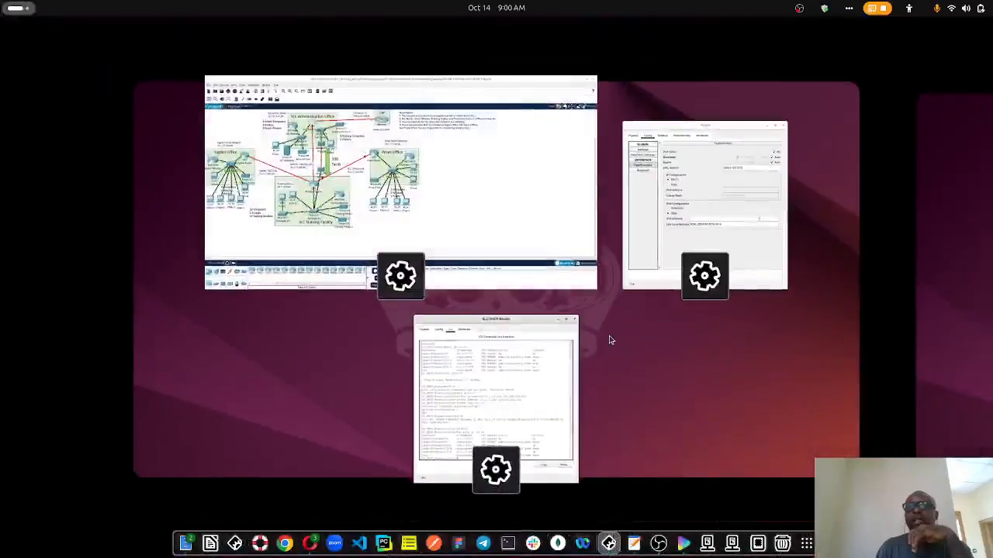
pyautogui.click(677, 245)
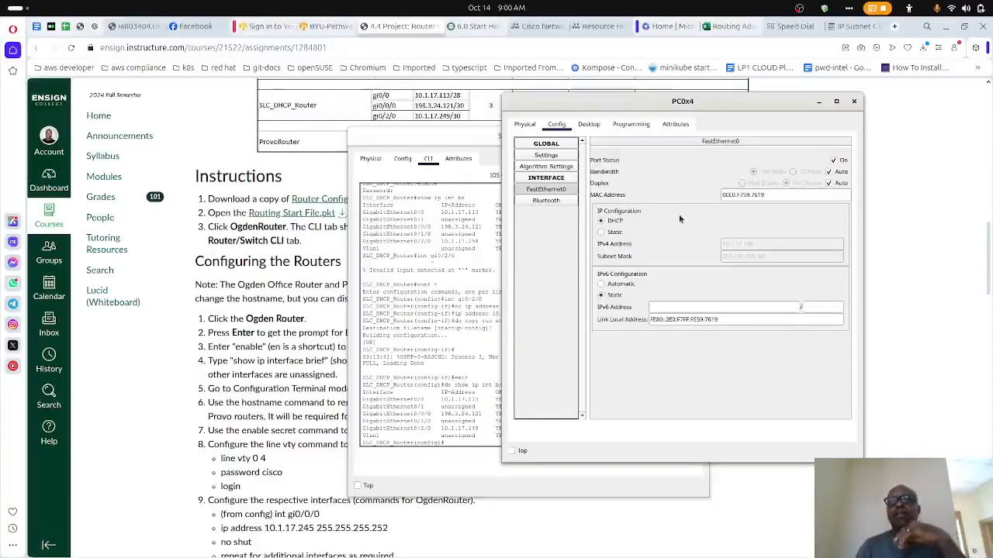
pyautogui.click(853, 102)
pyautogui.click(701, 137)
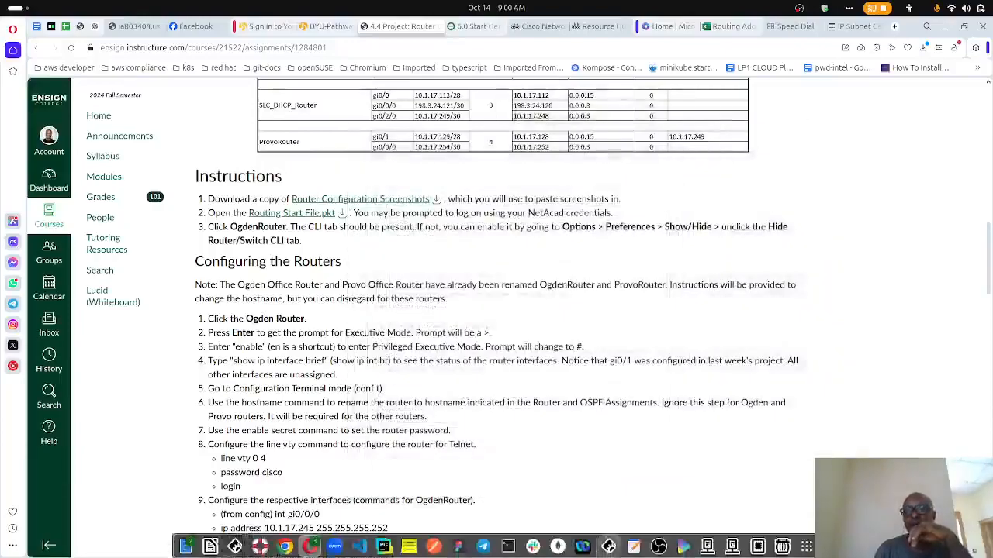